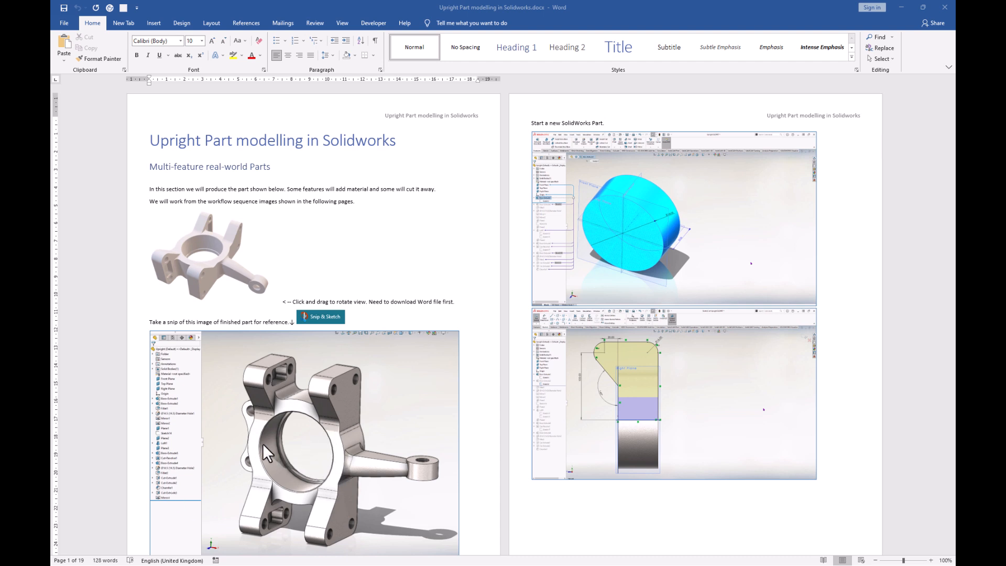
Drag the Word tutorial window aside to reveal the SOLIDWORKS workspace.
drag(587, 12, 1005, 181)
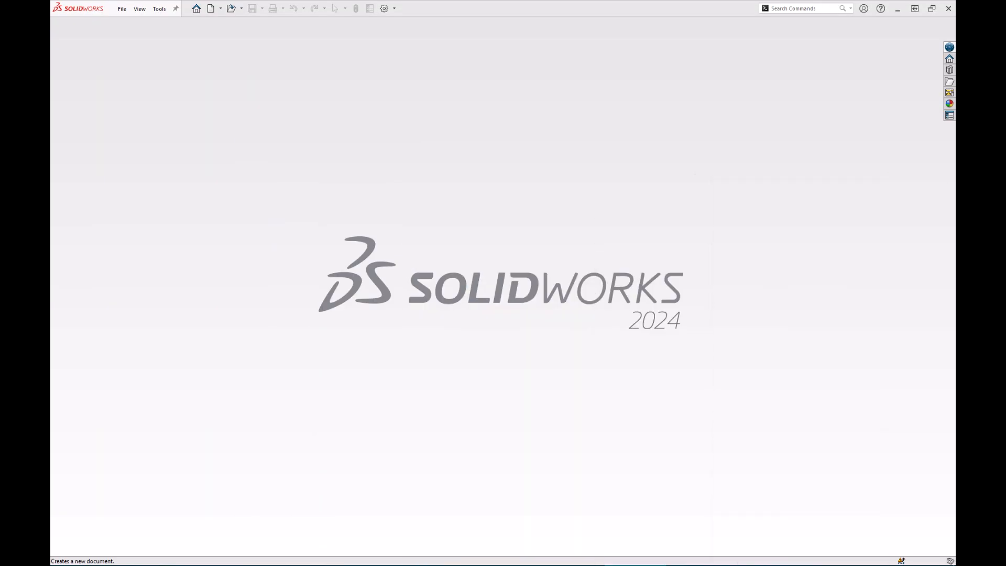
Create a new part and draw a circle centred on the origin of the Front Plane.
click(212, 9)
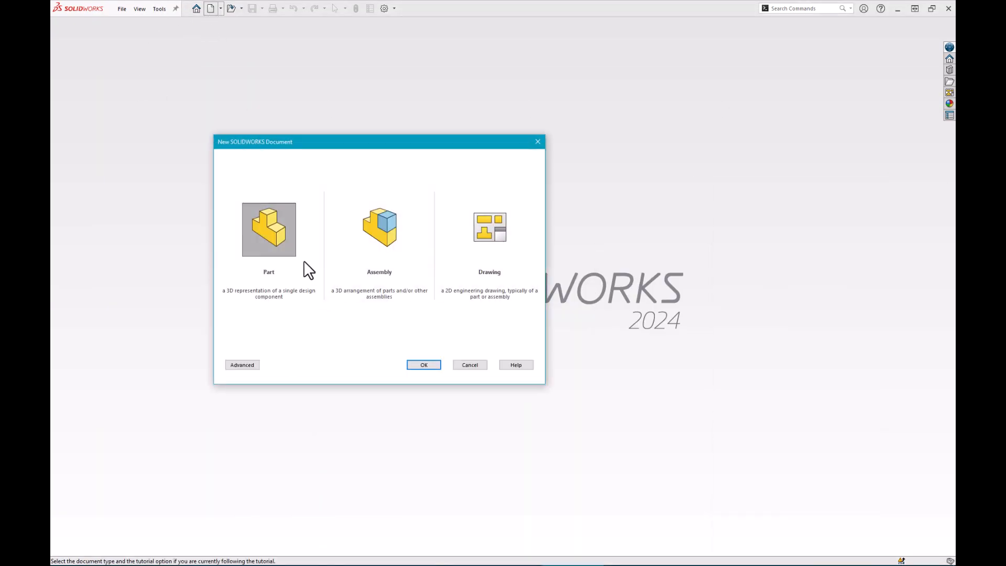
double_click(270, 233)
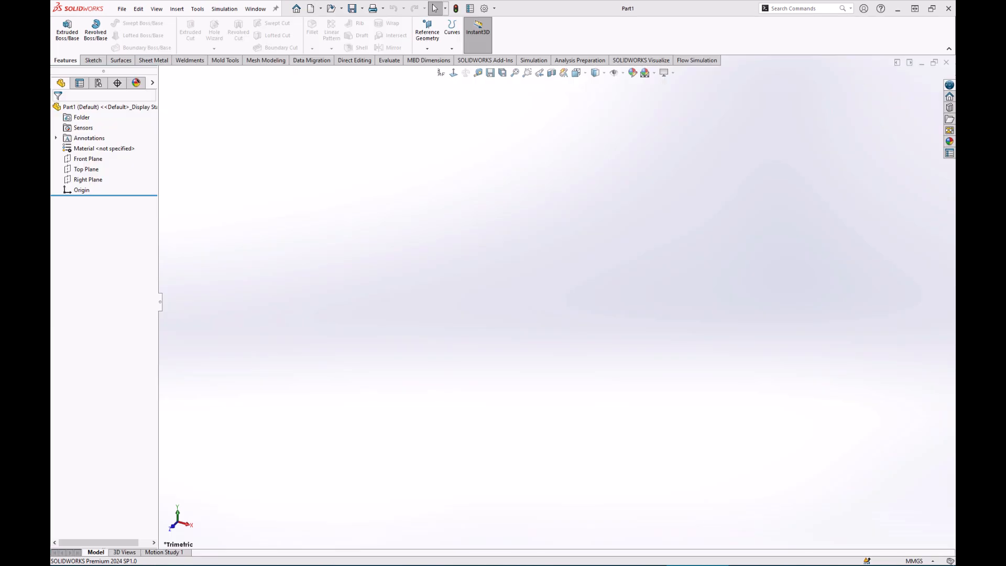
click(89, 157)
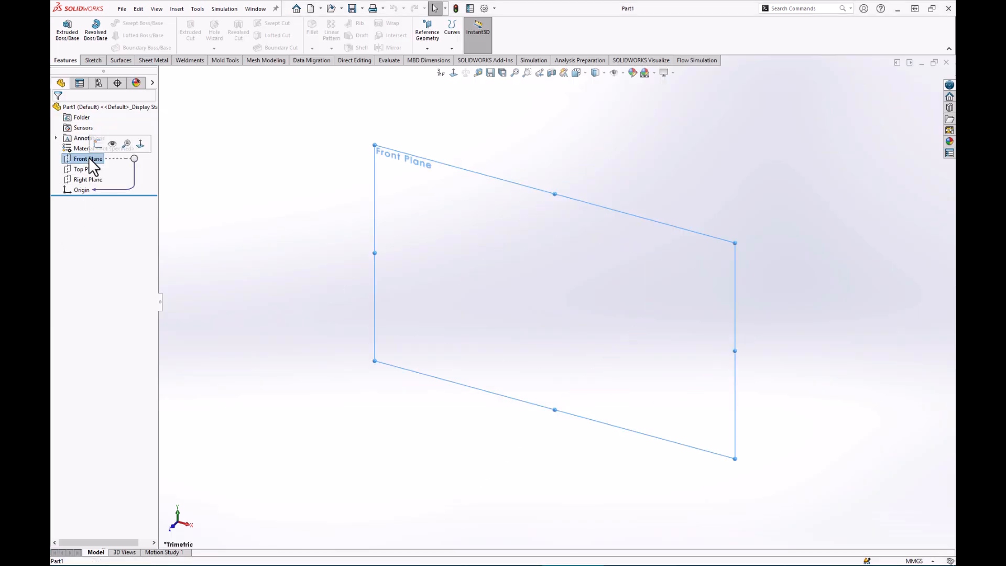
click(99, 143)
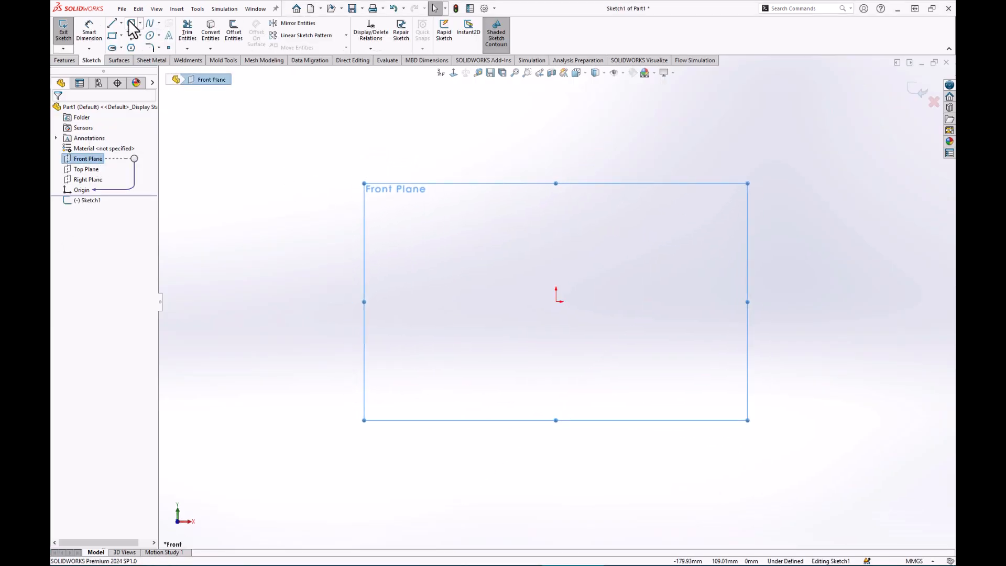
click(131, 23)
click(556, 301)
click(650, 242)
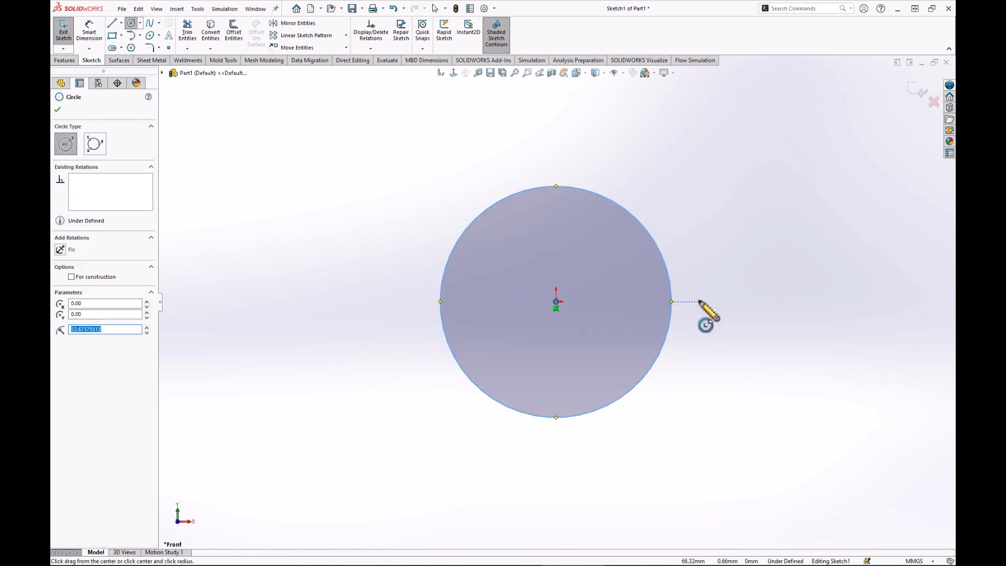
Dimension the circle's diameter to 145 mm.
key(s)
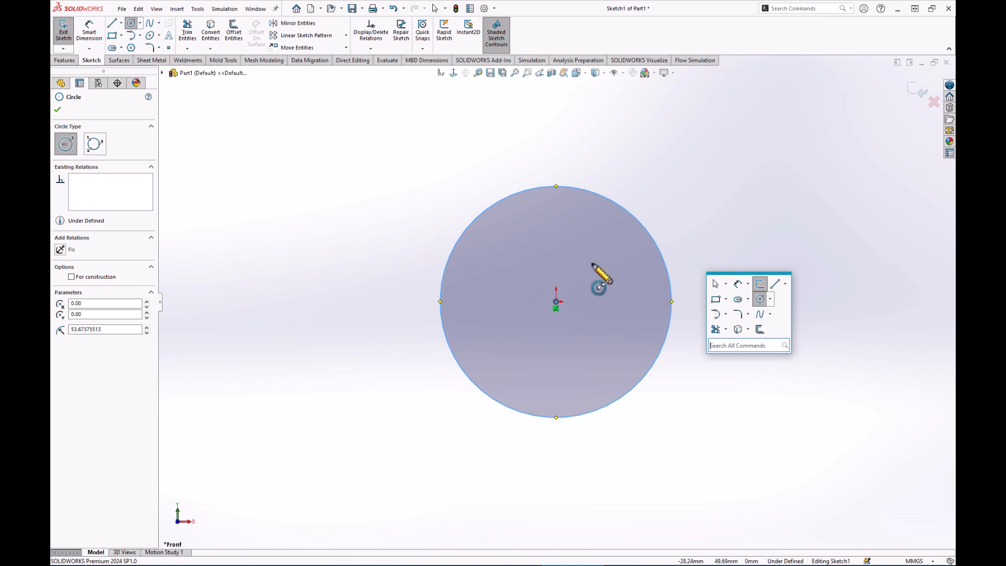
click(737, 283)
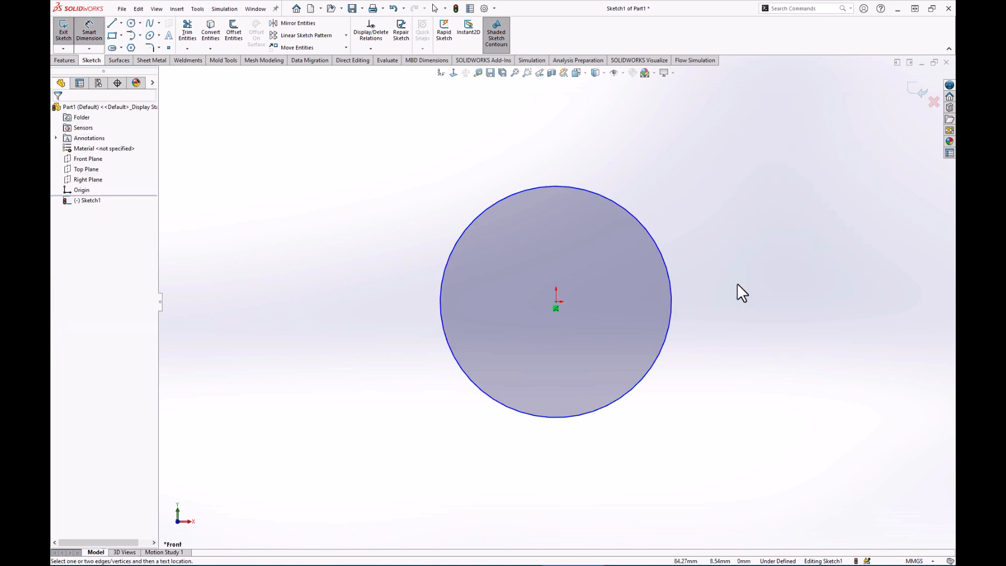
click(667, 265)
click(707, 178)
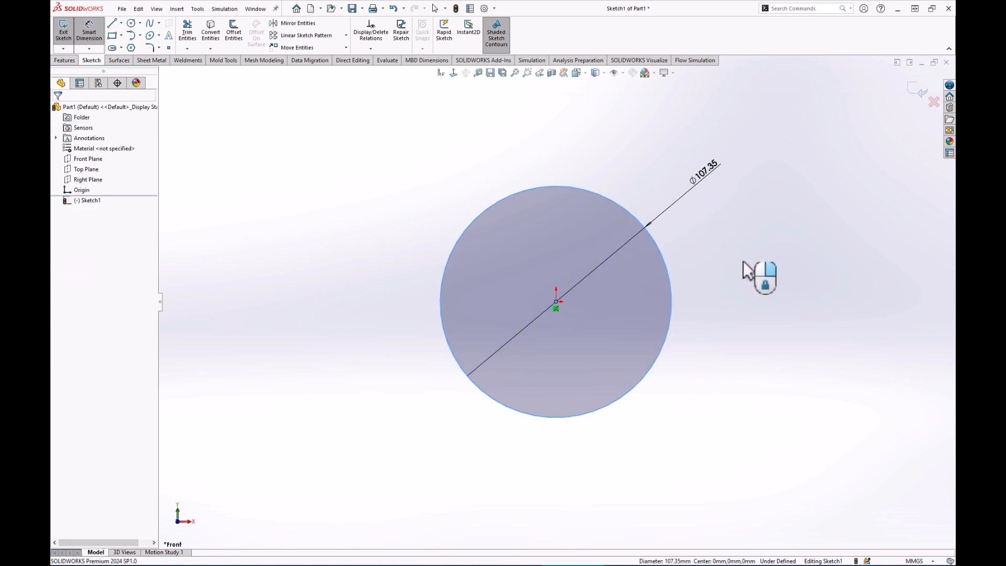
text(145)
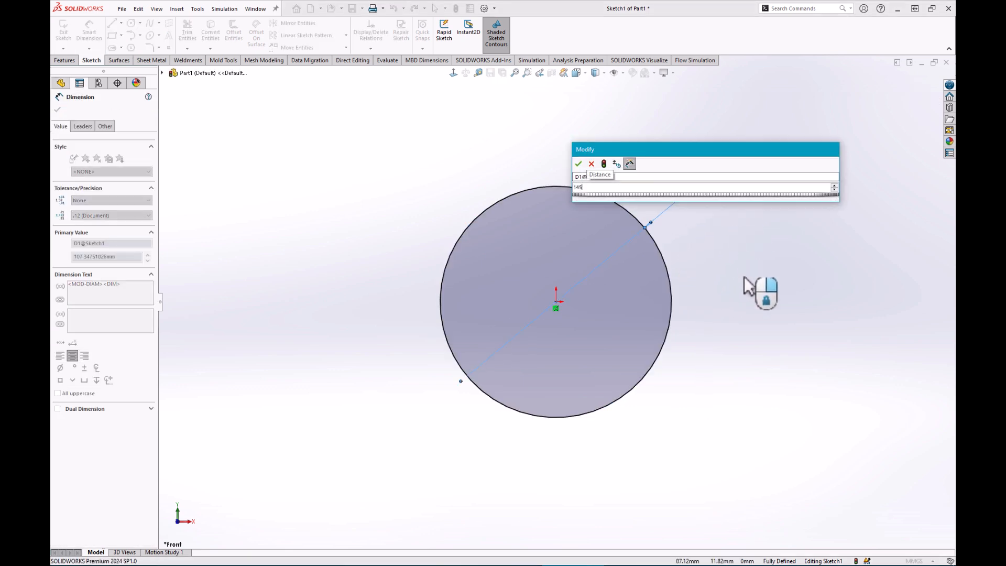
key(Return)
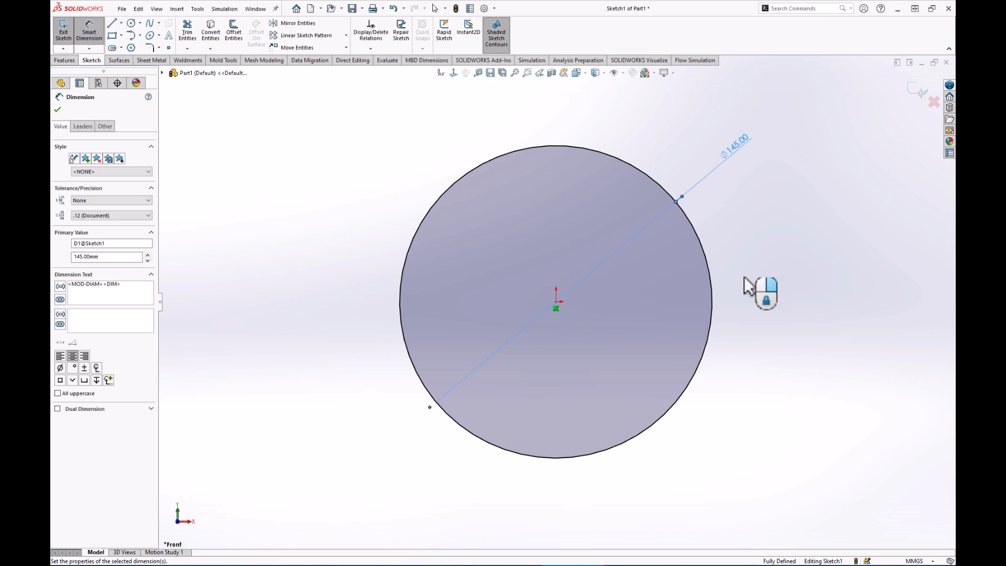
click(65, 60)
click(70, 32)
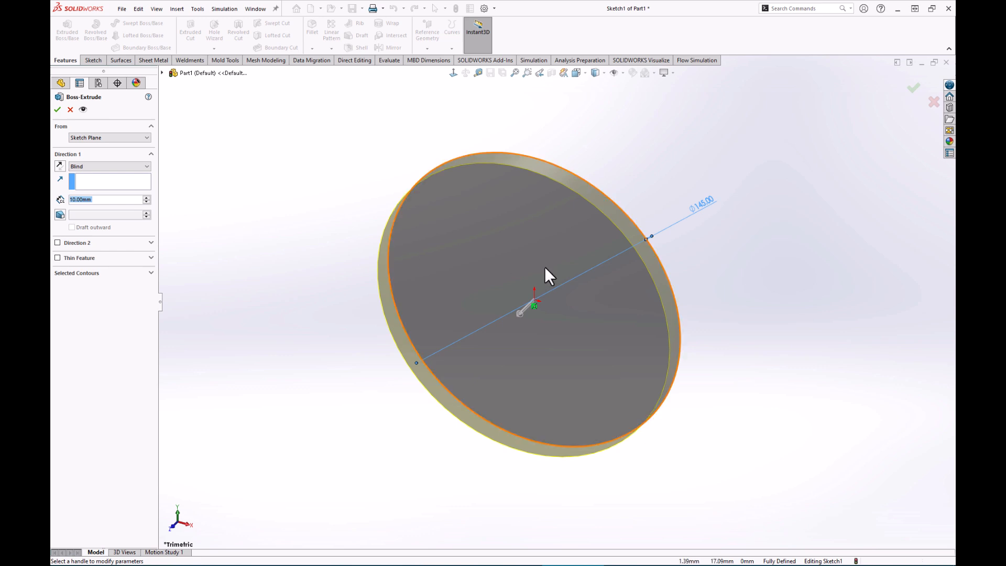
Extrude the 145 mm circle 60 mm in the reversed direction as Boss-Extrude1.
scroll(652, 233, down, 2)
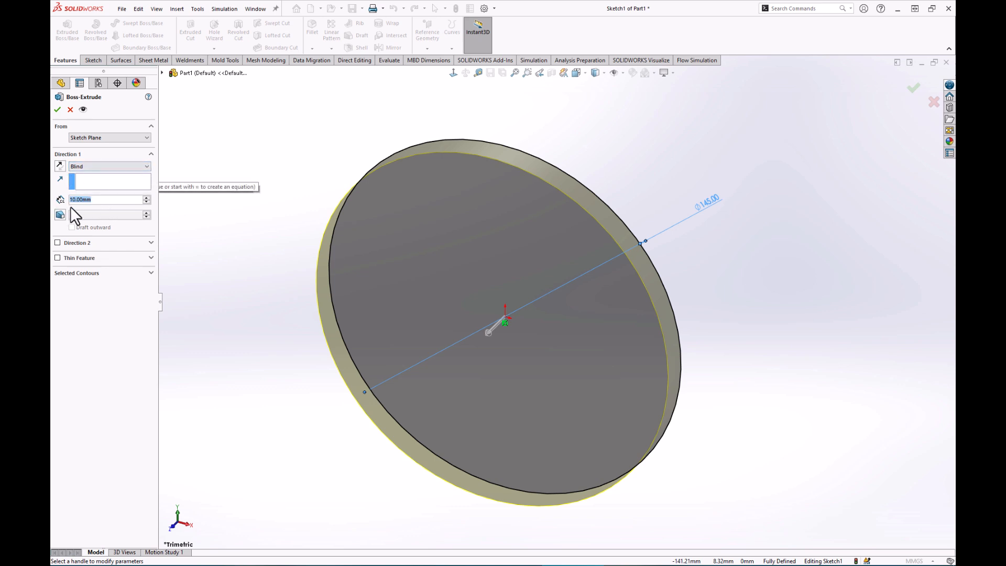
text(60)
key(Return)
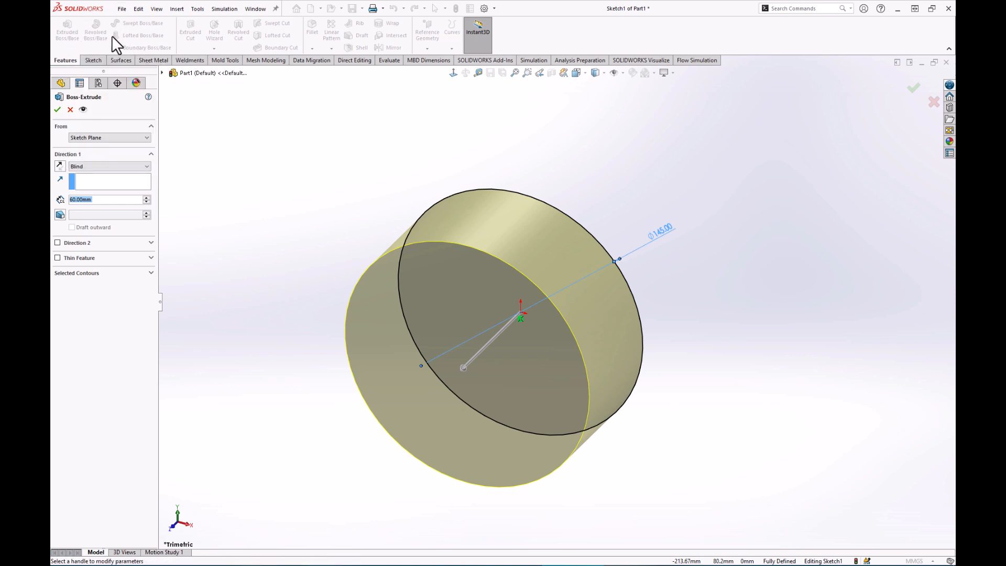
click(59, 166)
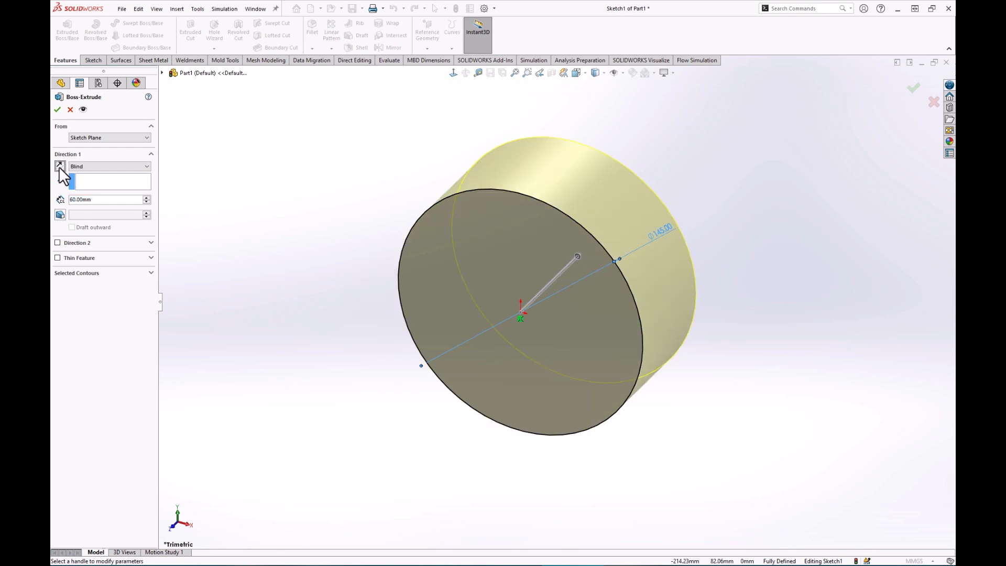
click(58, 109)
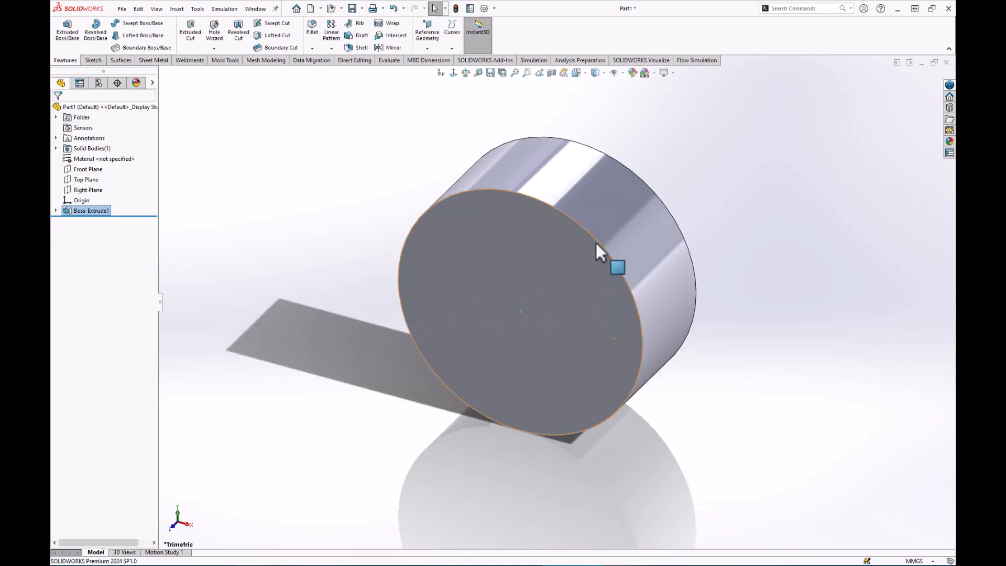
click(357, 200)
middle_drag(598, 349, 612, 335)
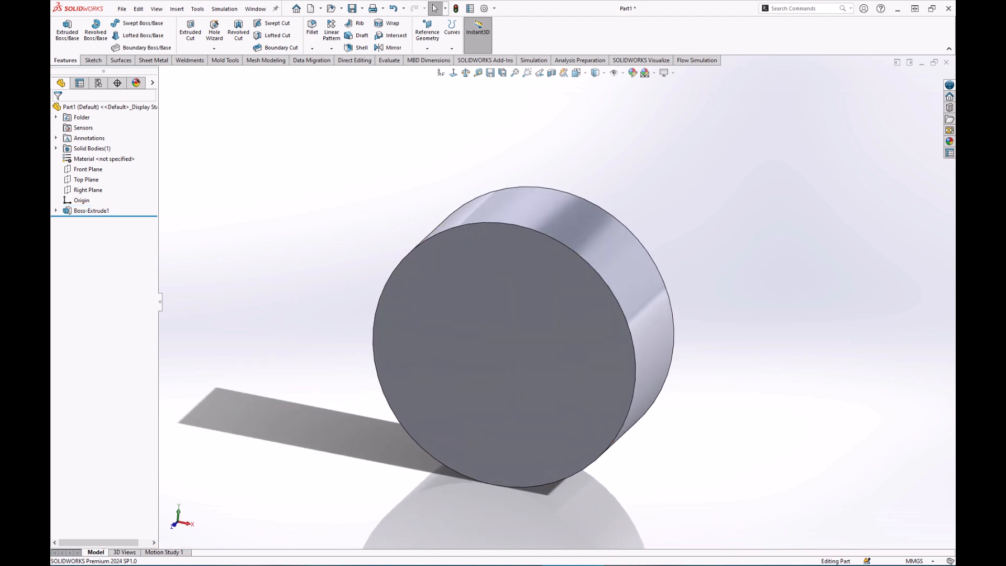
Start a sketch on the Right Plane with the cylinder centred in view.
click(90, 190)
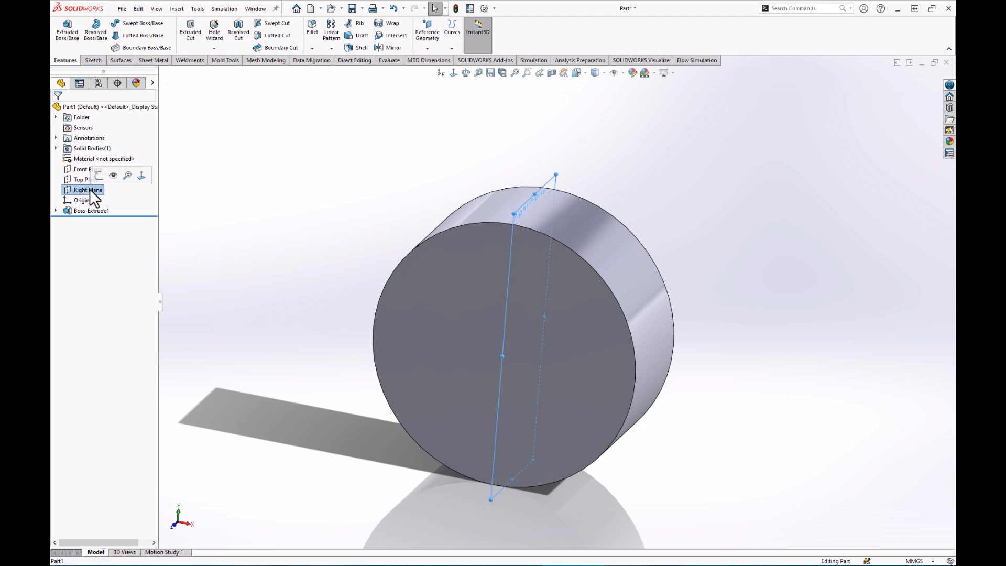
click(97, 173)
scroll(734, 286, up, 3)
ctrl+middle_drag(653, 291, 621, 342)
click(668, 319)
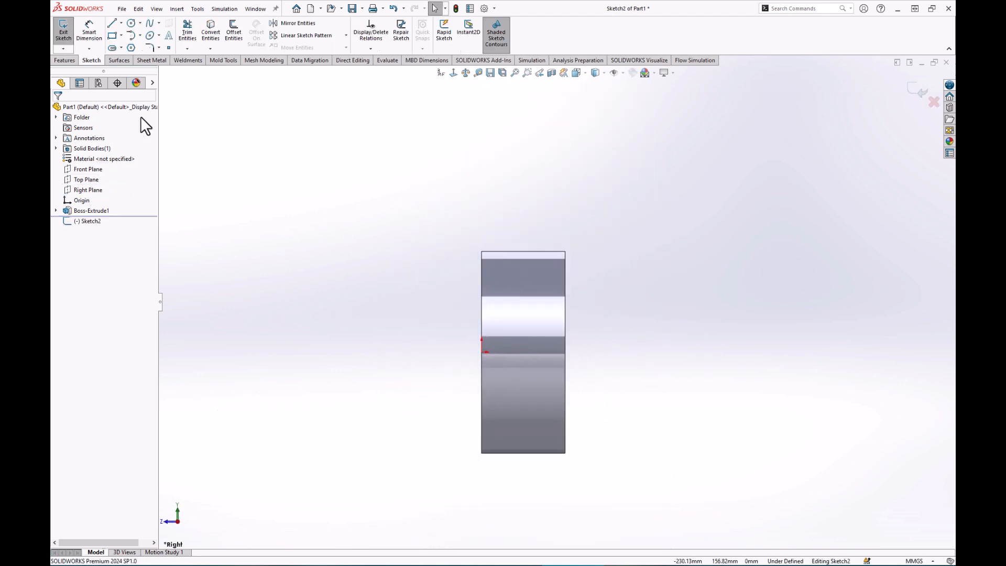
Draw a closed five-line arm profile rising above the cylinder, ending with a slanted edge.
click(112, 24)
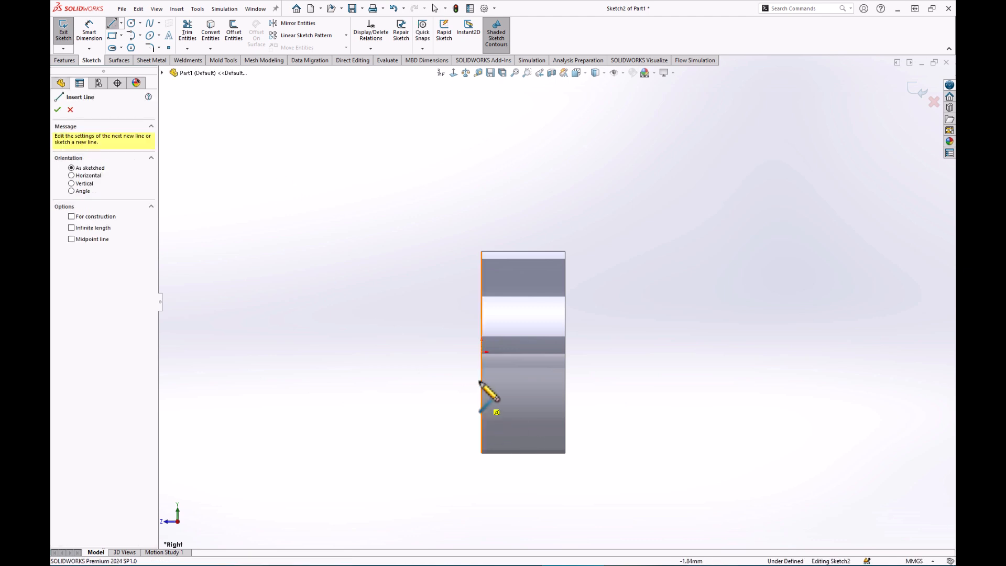
click(482, 351)
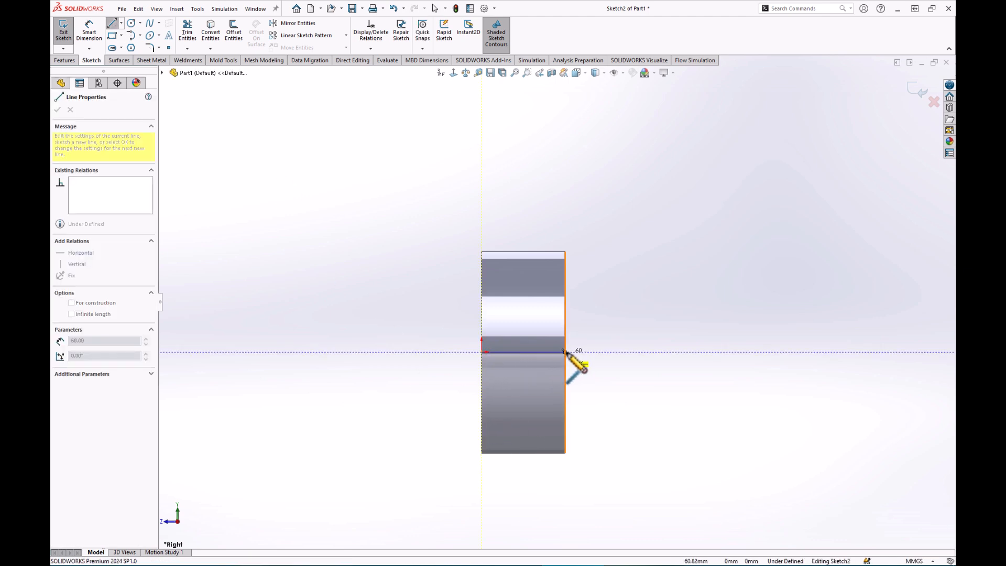
click(564, 351)
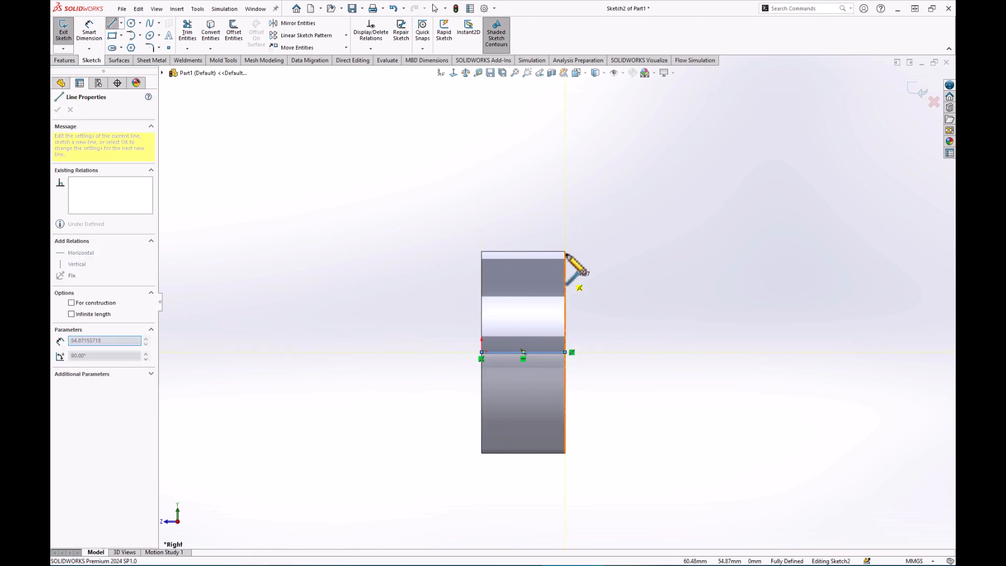
click(565, 185)
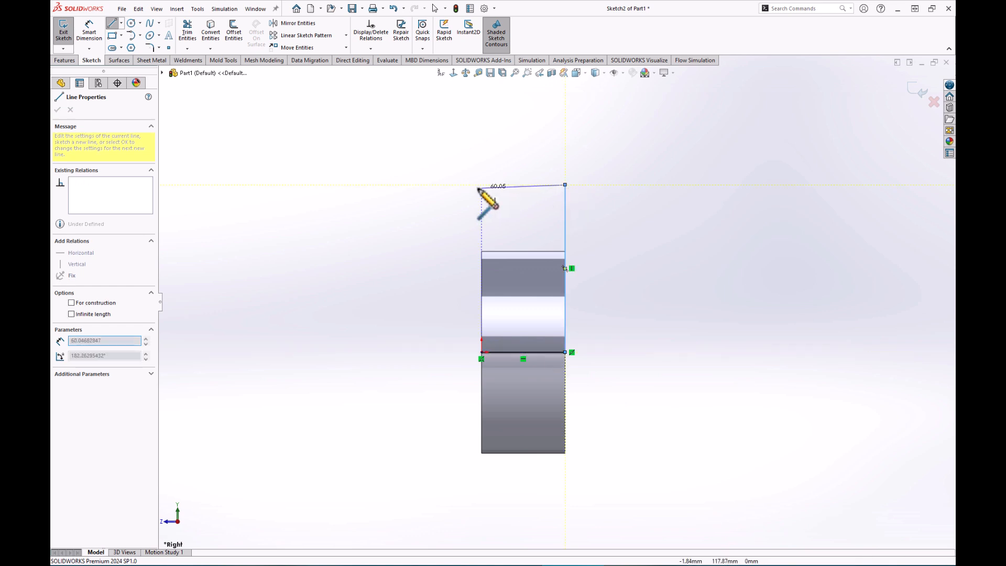
click(361, 185)
click(482, 290)
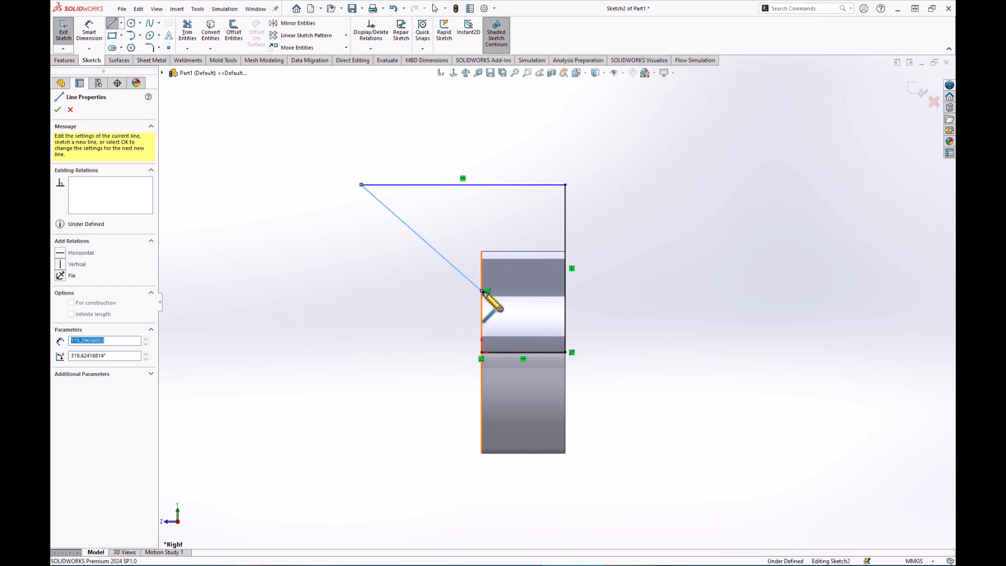
click(482, 352)
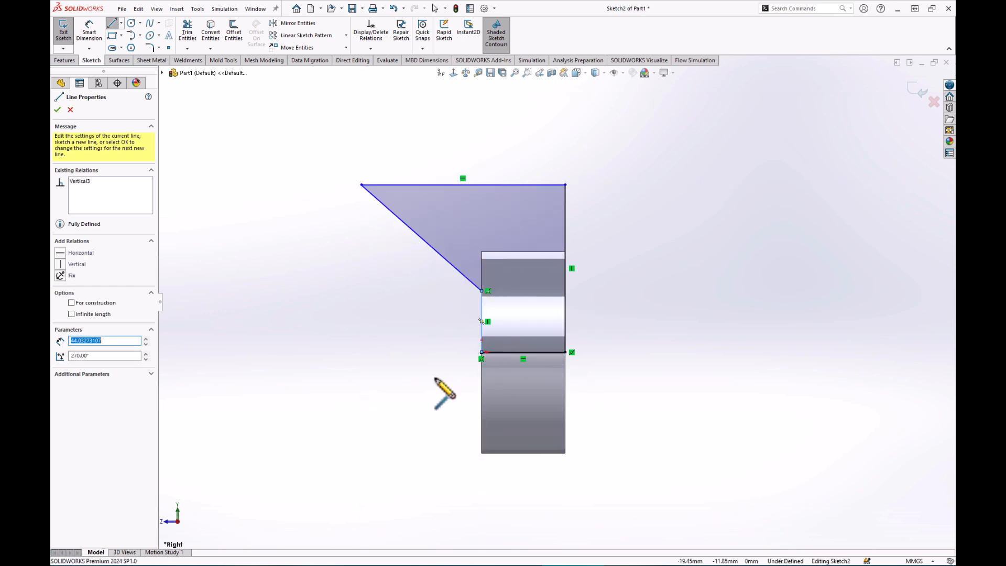
Round the profile's top-left and top-right corners with R16 sketch fillets.
click(149, 47)
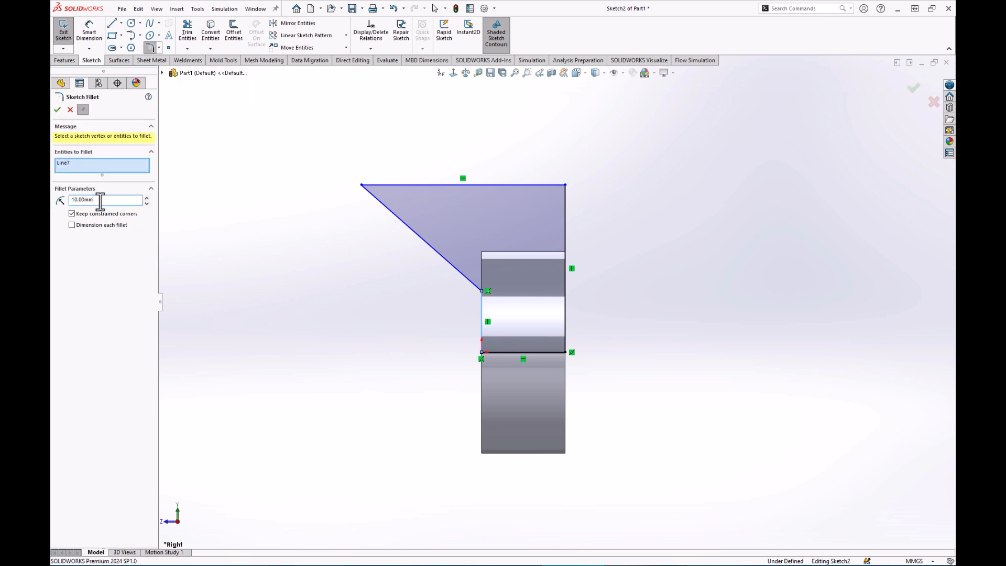
drag(111, 200, 56, 207)
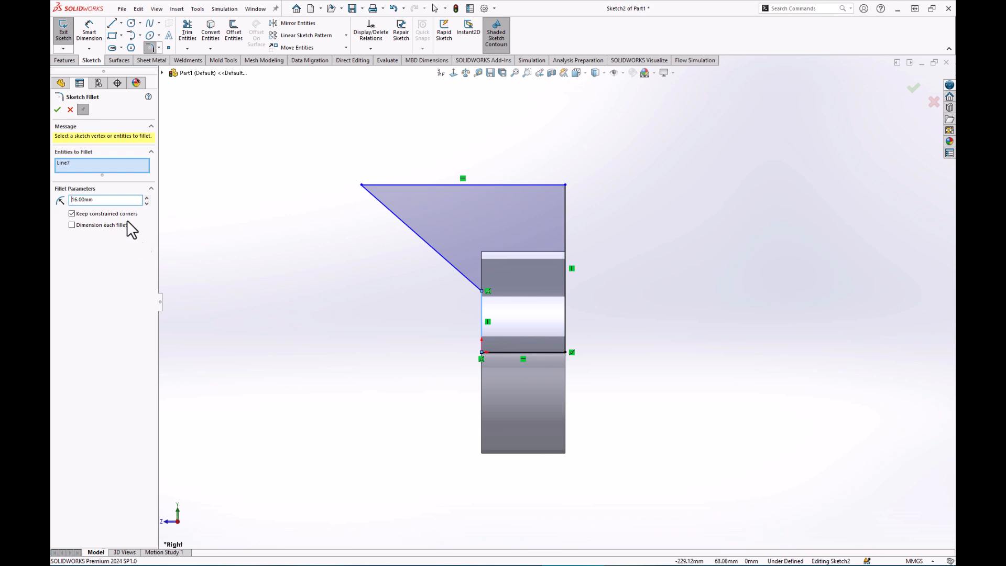
right_click(93, 173)
click(117, 186)
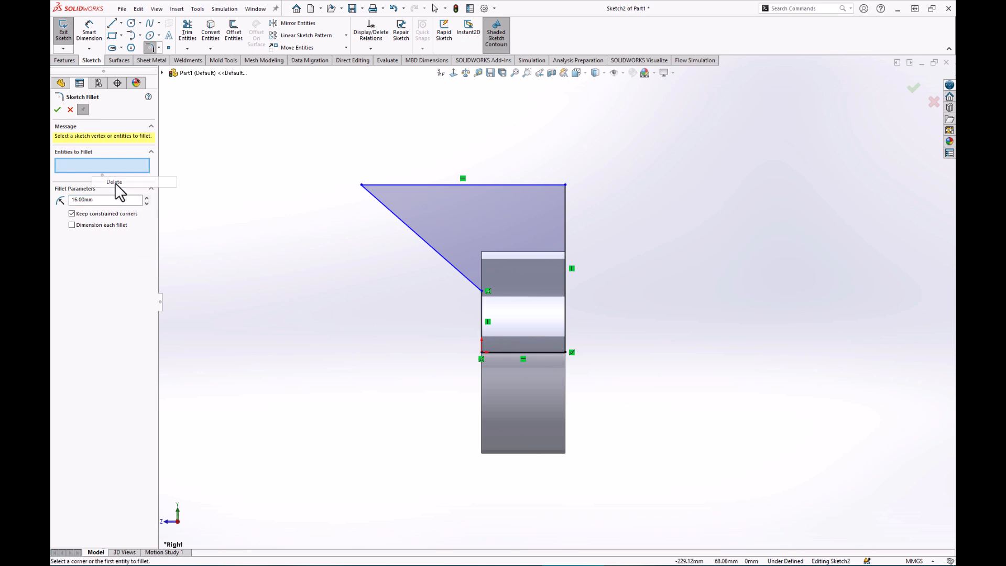
click(361, 186)
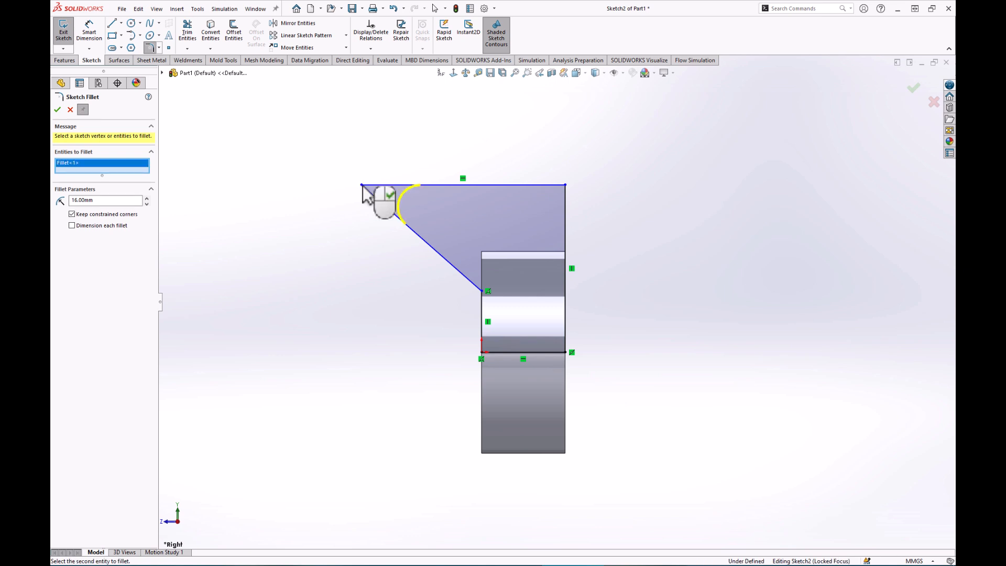
click(565, 185)
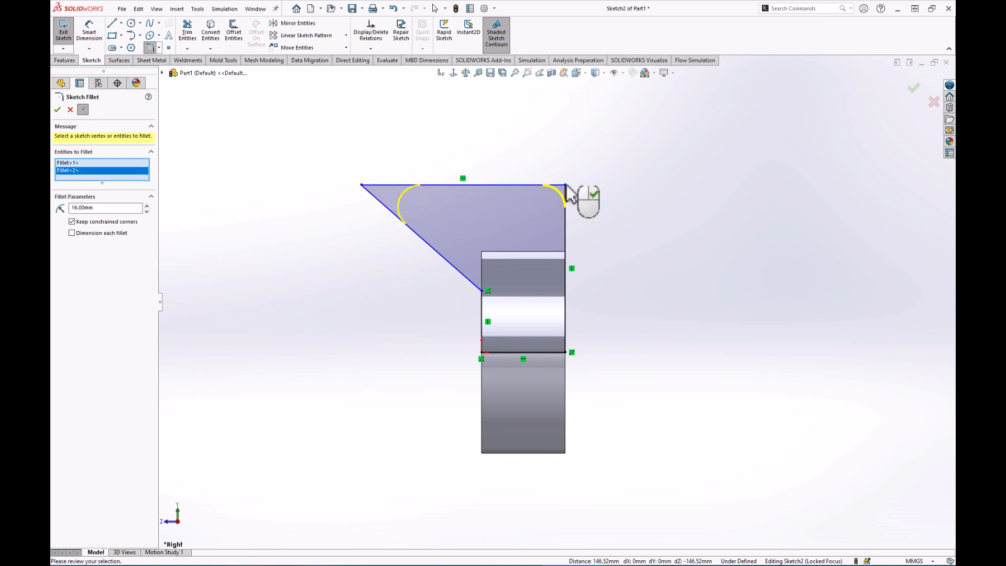
click(57, 110)
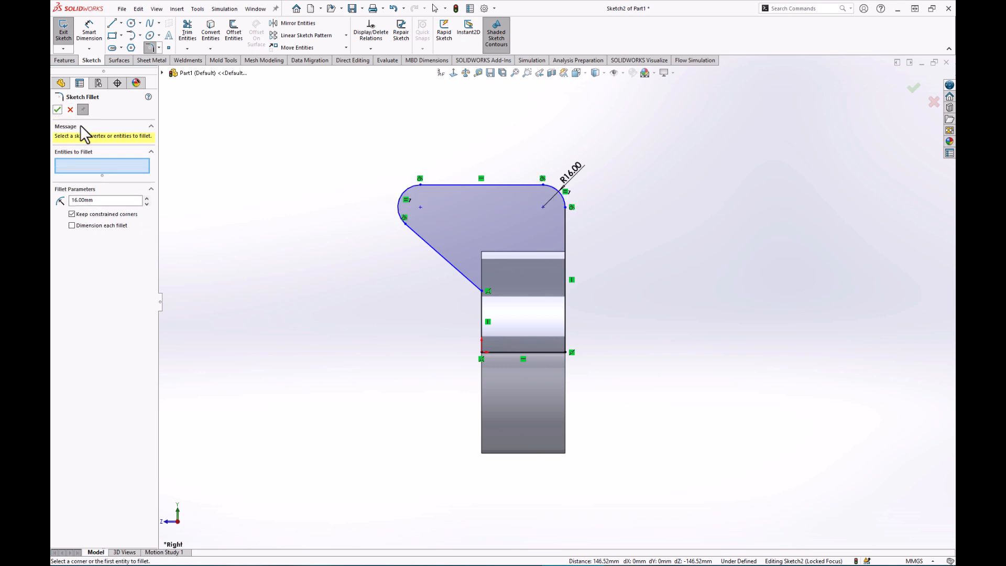
click(57, 110)
click(89, 31)
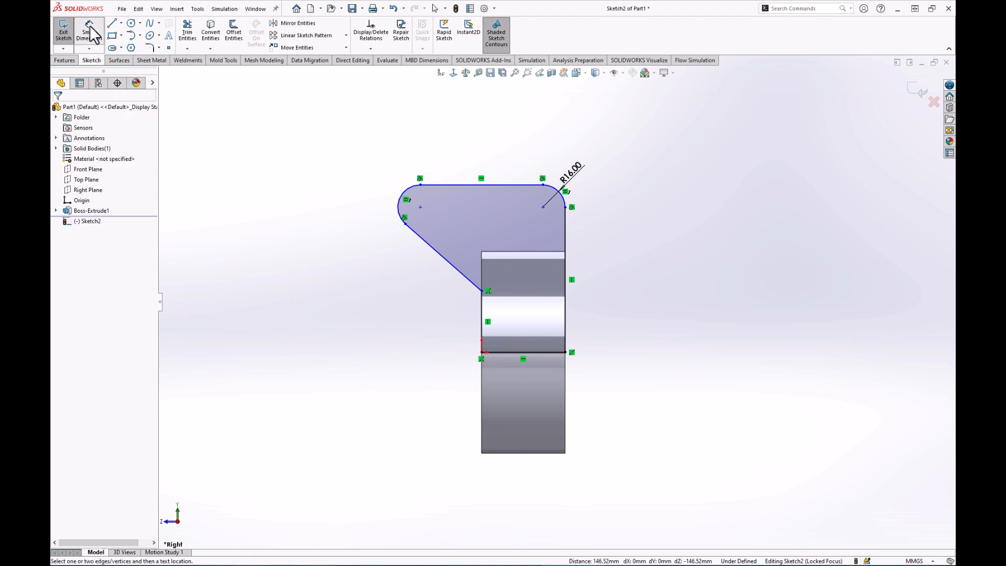
Locate the arc centre 100 mm above the bottom edge and 20 mm from the vertical edge.
click(505, 354)
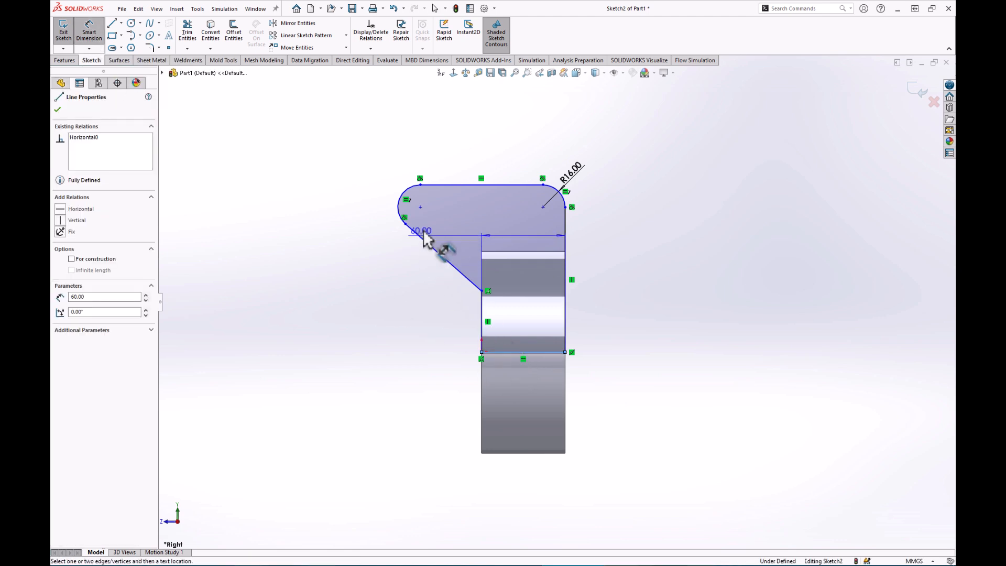
click(419, 206)
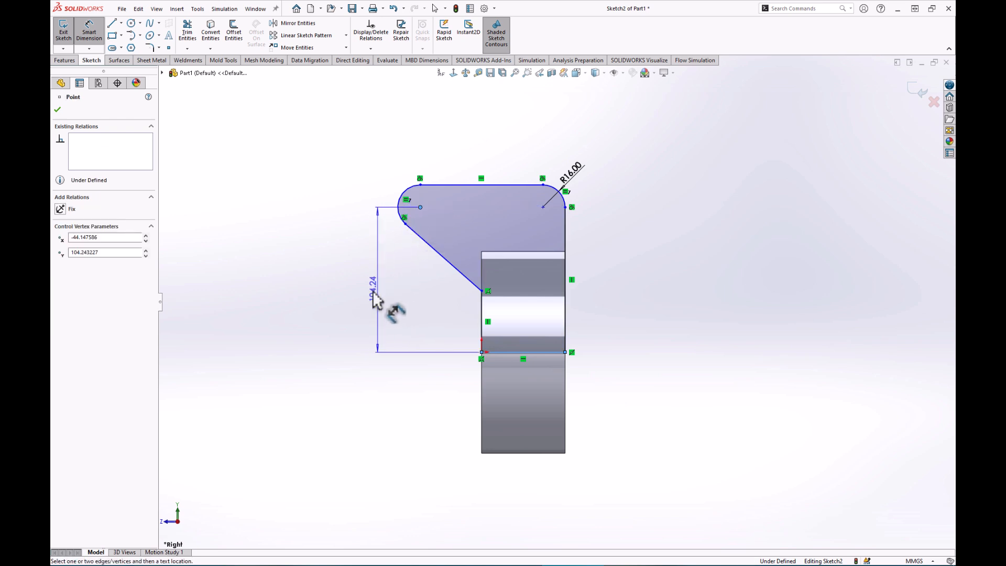
click(373, 295)
text(10)
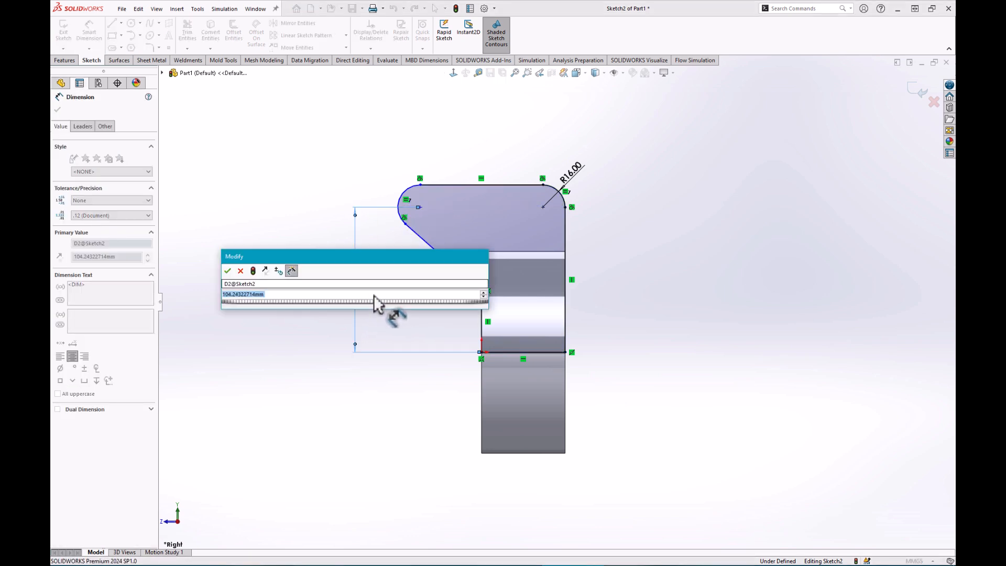
text(0)
key(Return)
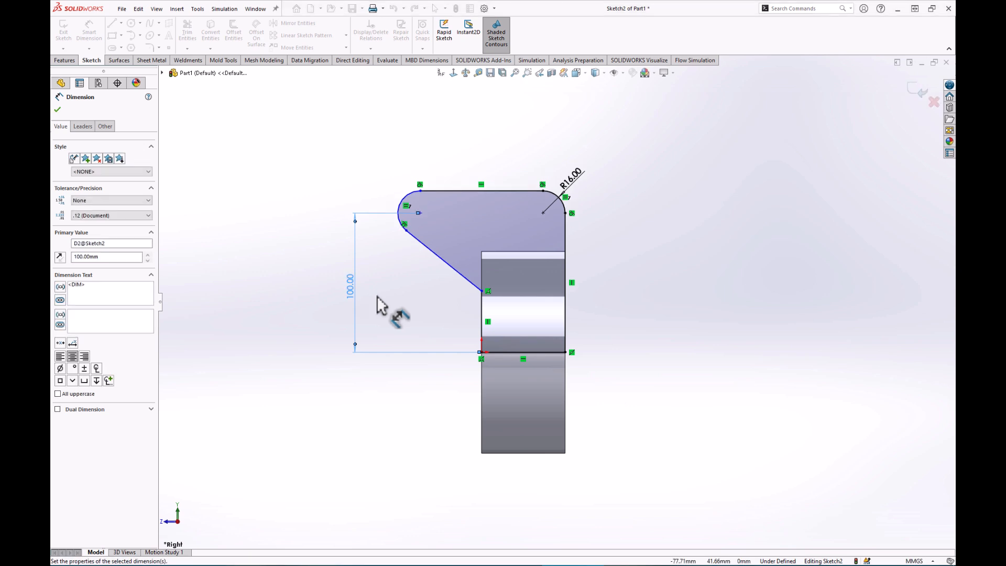
click(481, 314)
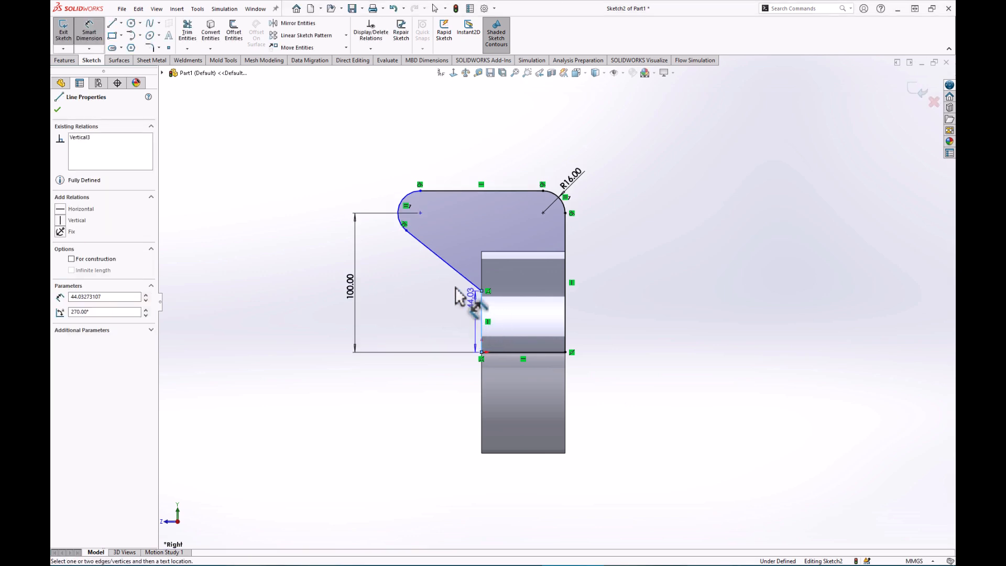
click(420, 213)
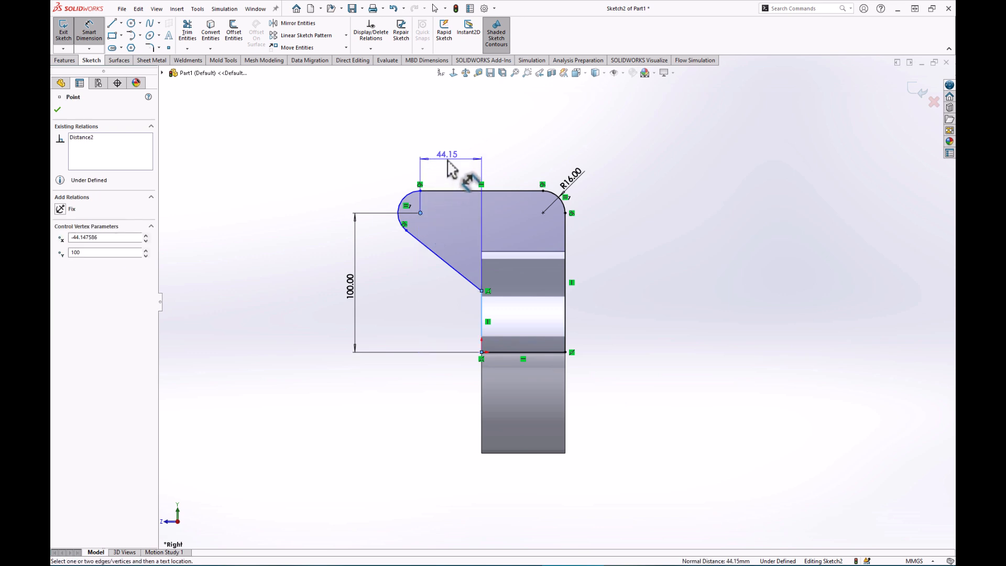
click(449, 167)
text(20)
key(Return)
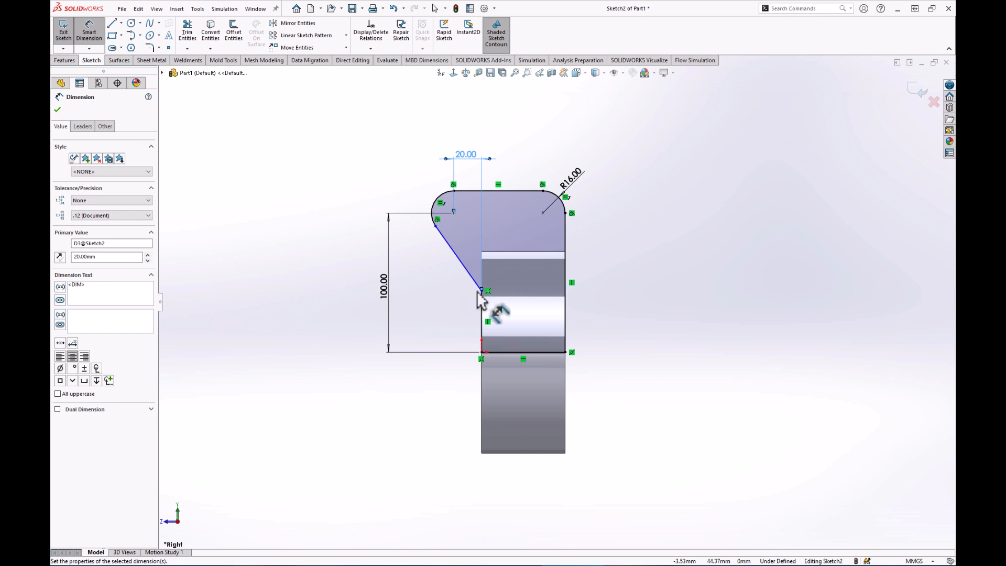
Dimension the slanted edge at 140° to the vertical line.
click(468, 271)
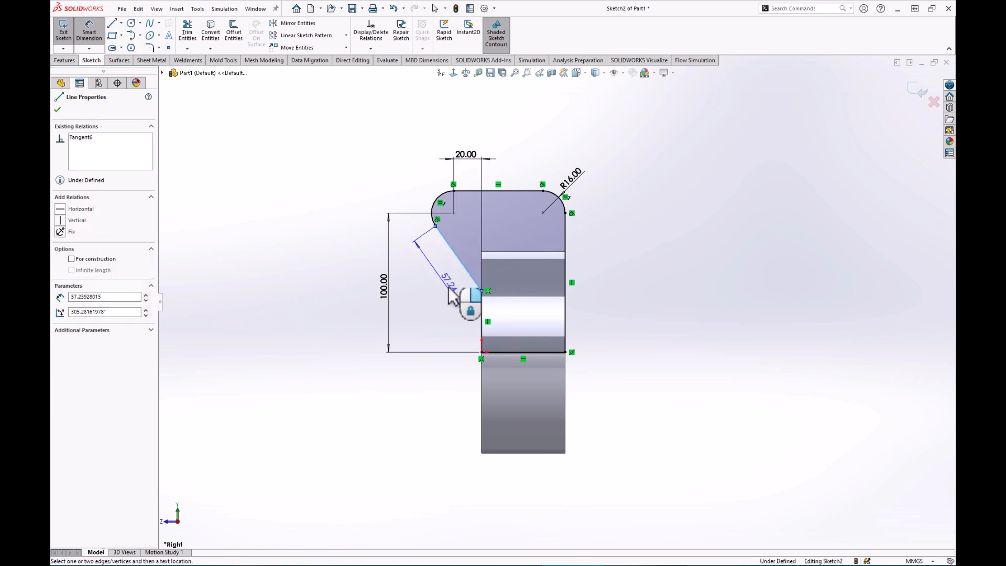
click(481, 337)
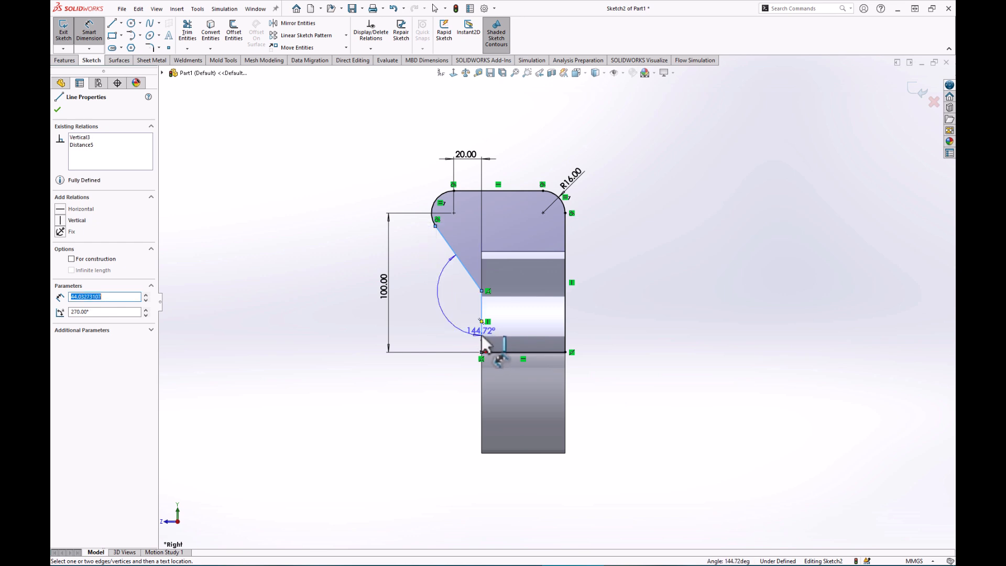
click(444, 325)
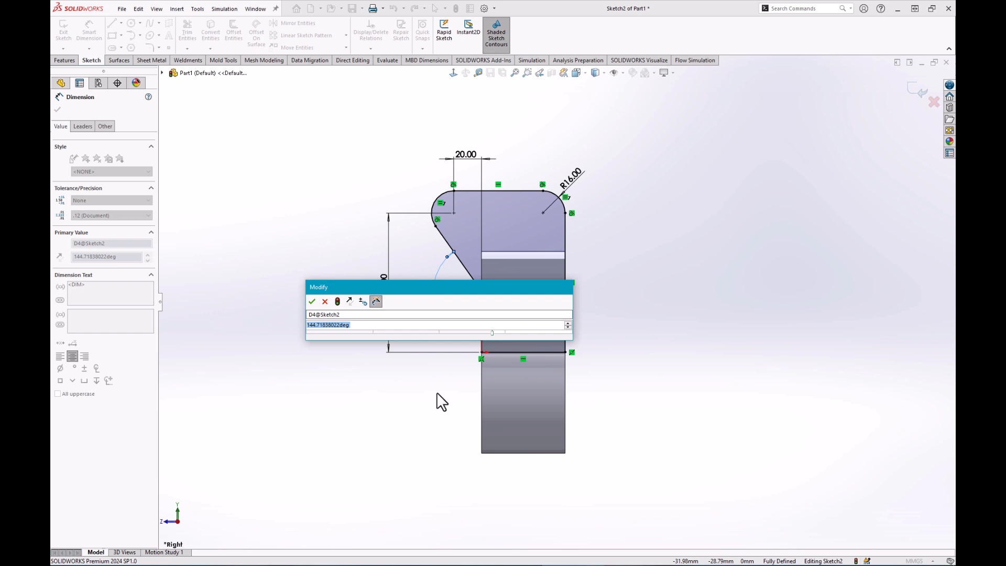
text(140)
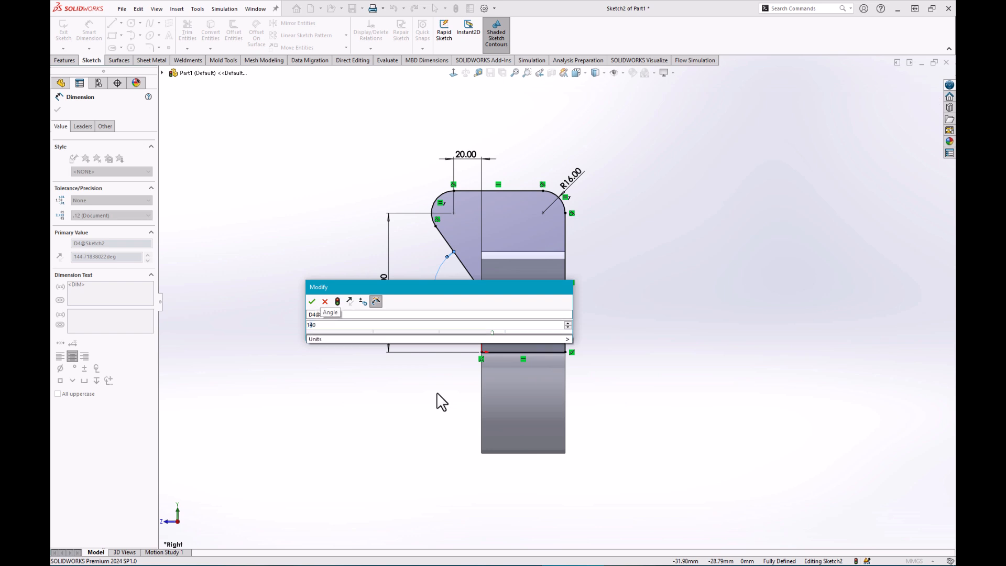
key(Return)
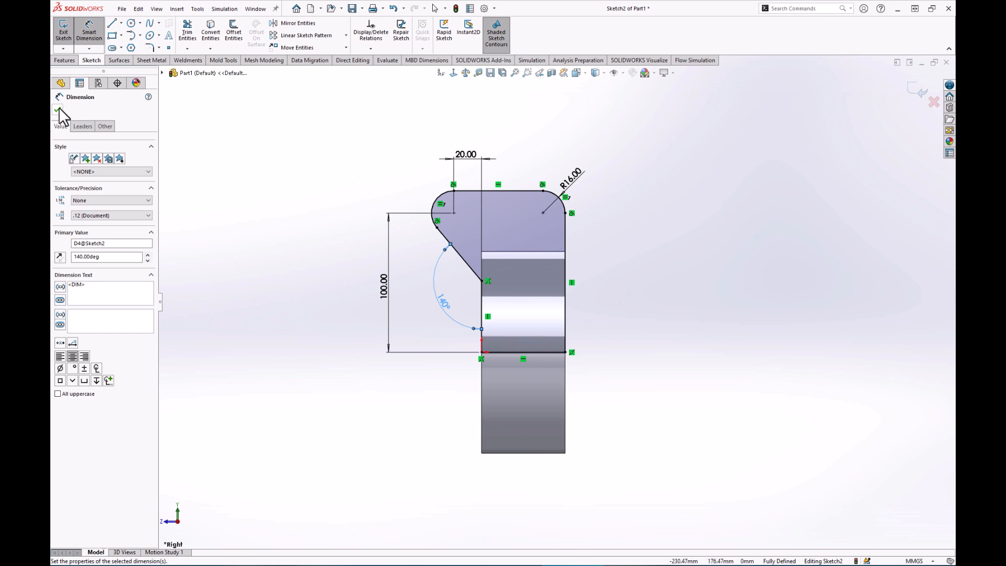
click(71, 60)
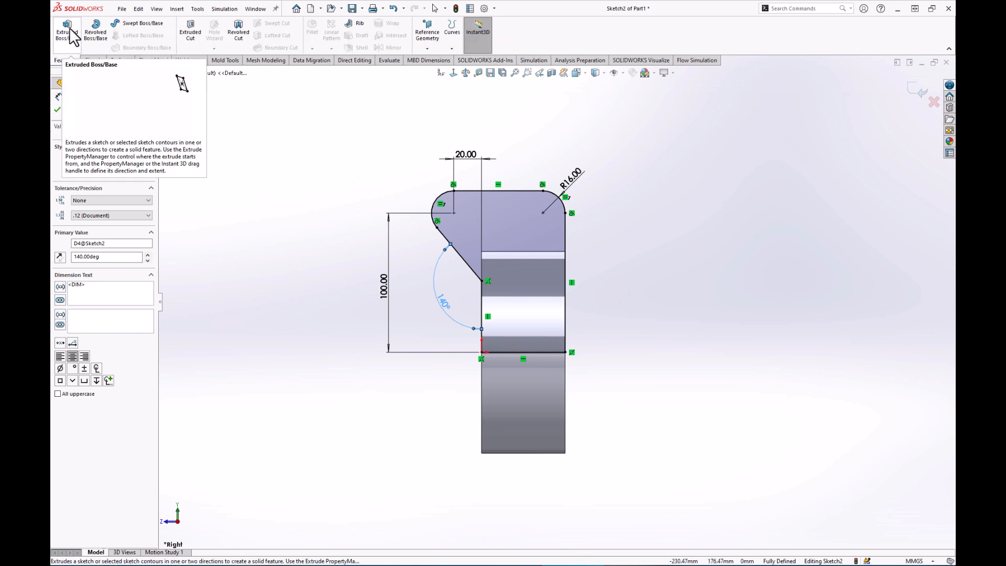
Extrude the arm sketch 30 mm deep, starting from a 34 mm offset, as Boss-Extrude2.
click(69, 30)
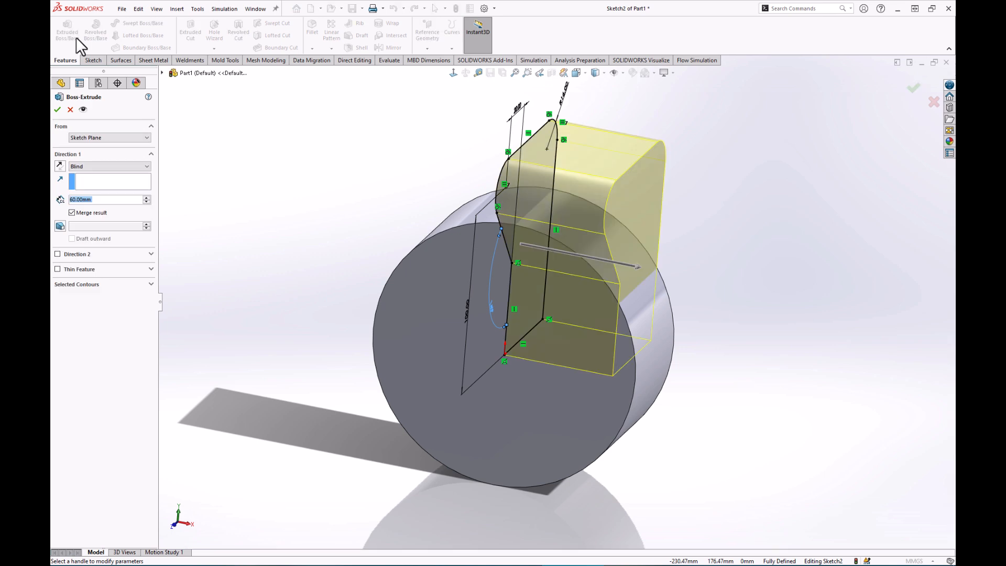
click(91, 137)
click(94, 162)
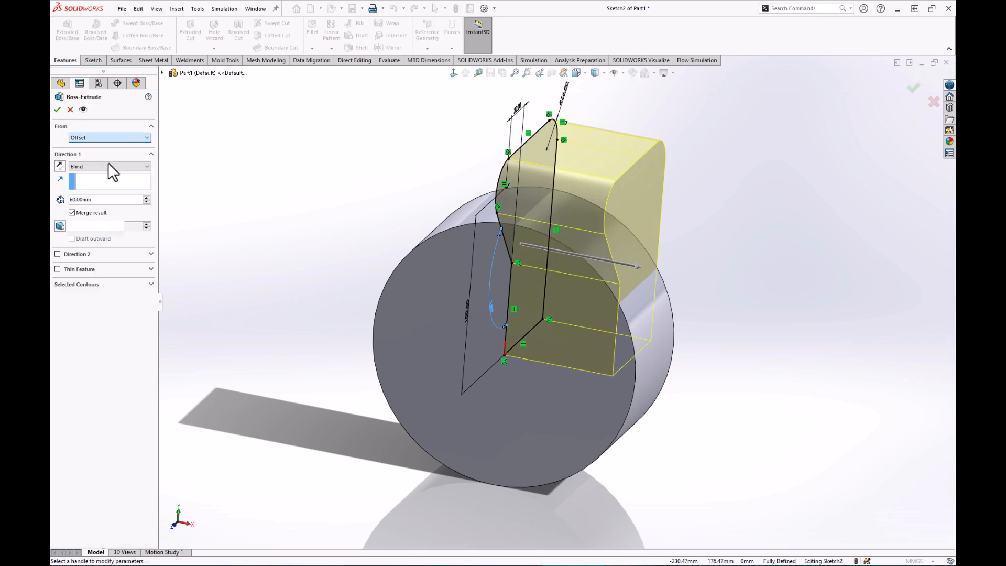
click(147, 150)
click(146, 150)
click(146, 150)
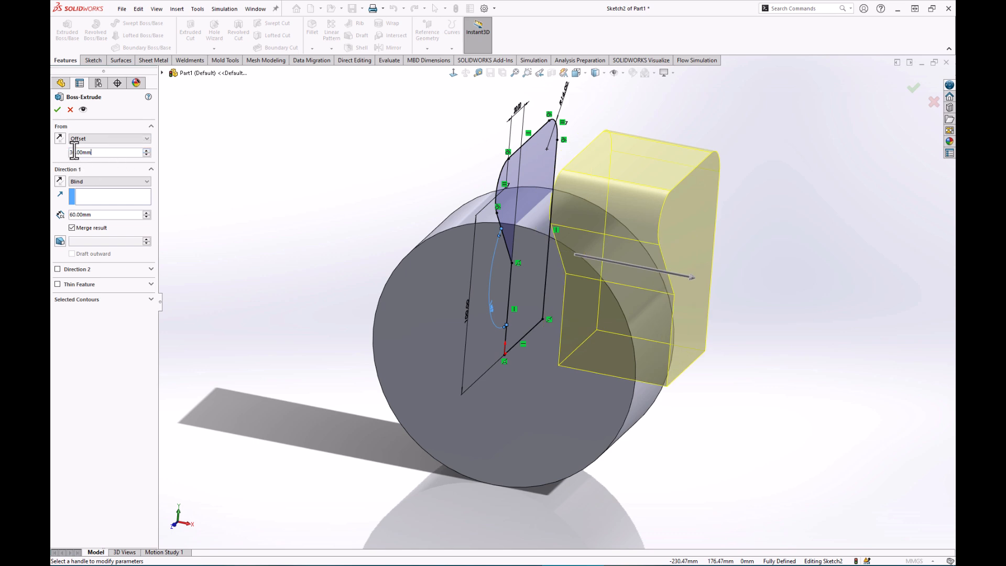
double_click(132, 152)
text(34)
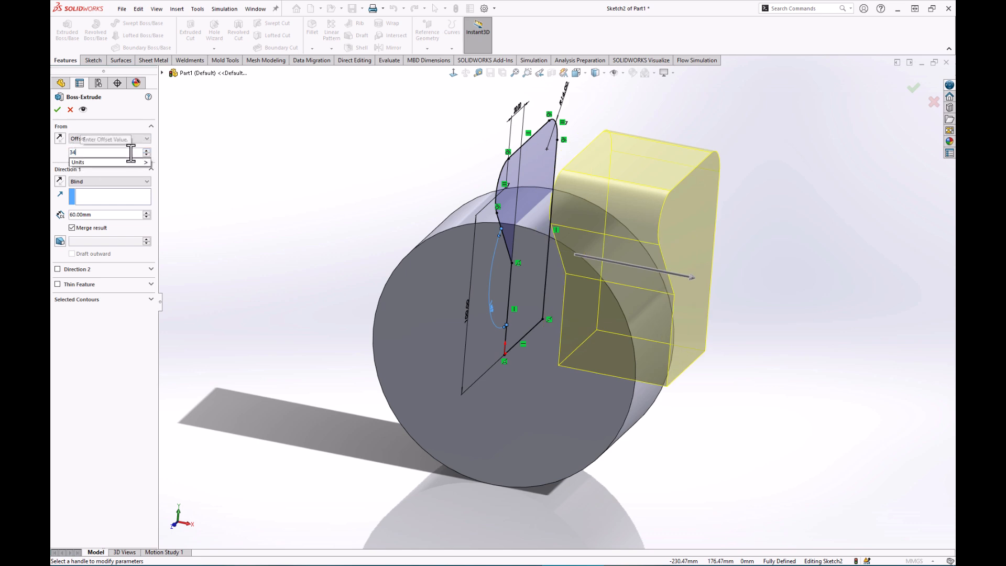
key(Return)
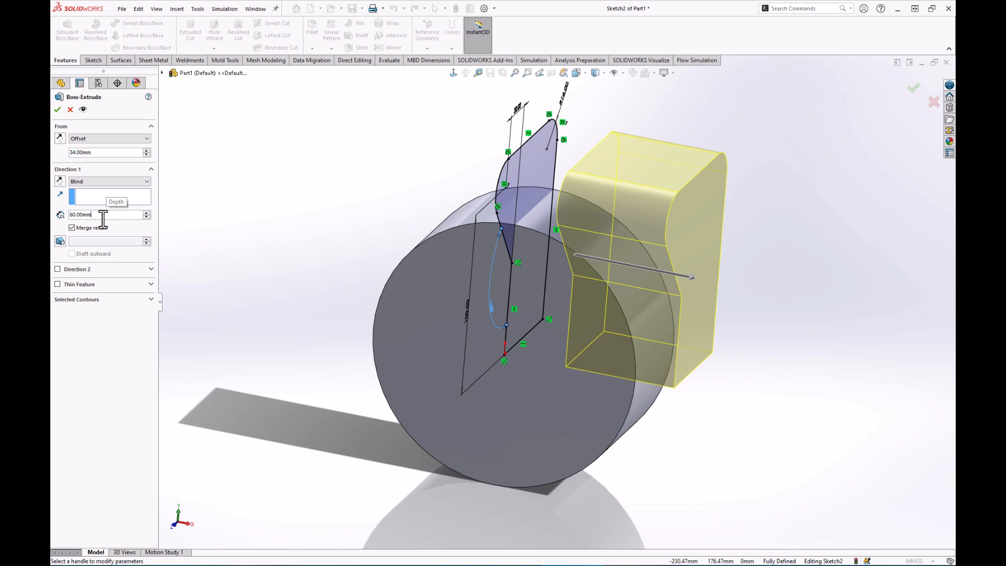
drag(117, 215, 69, 215)
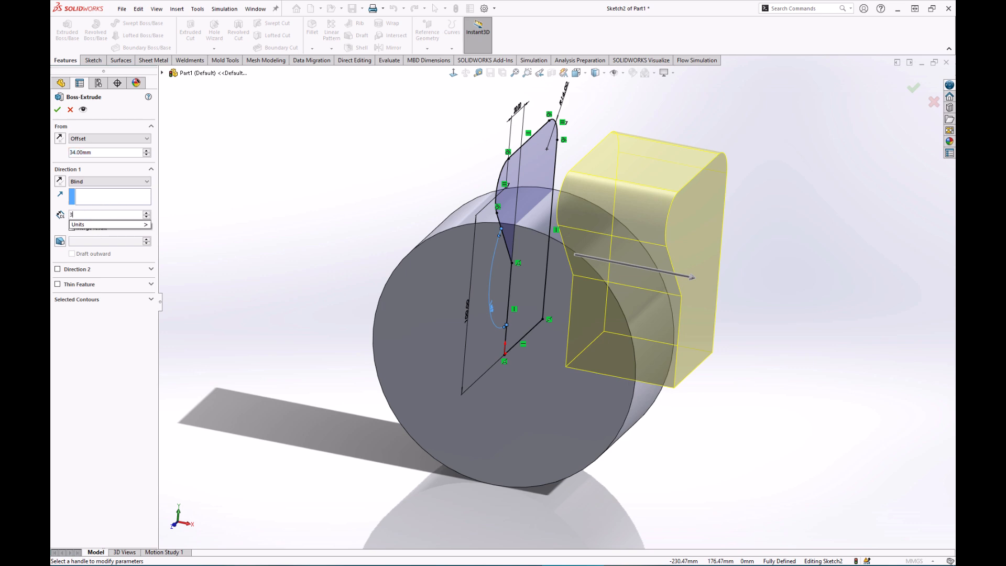
key(Return)
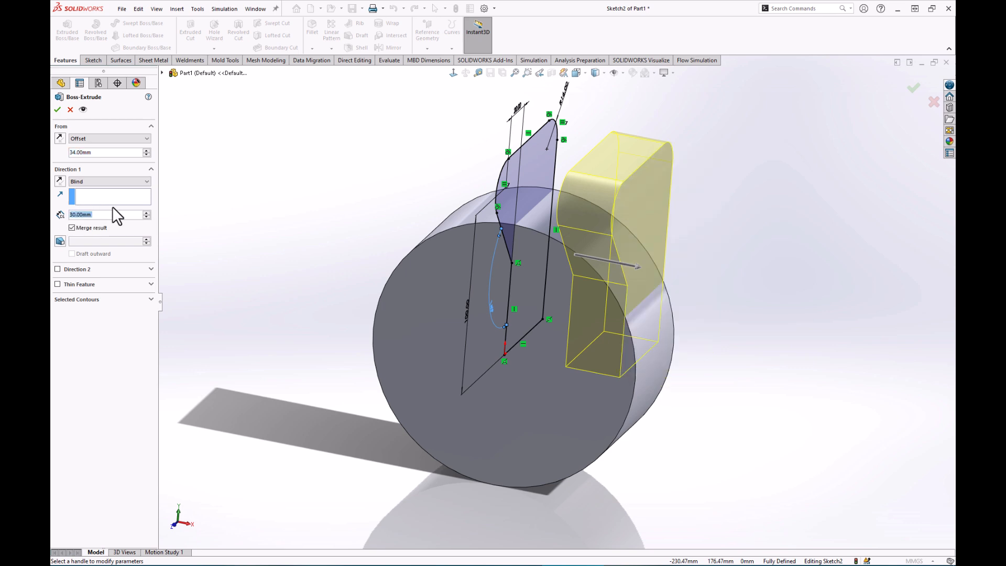
click(57, 109)
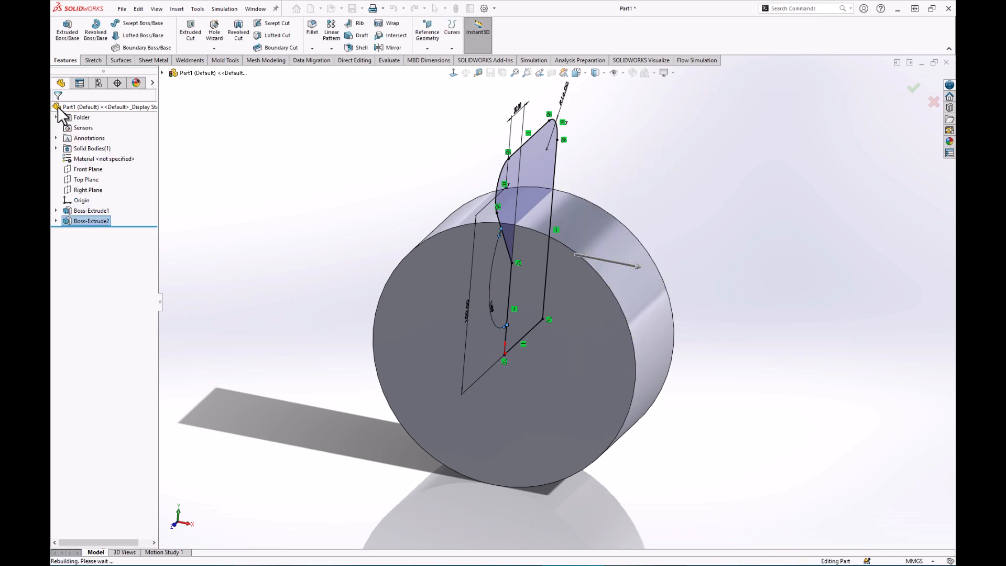
Fillet the edge where the arm meets the cylinder face with a 16 mm radius.
click(342, 141)
mouse_move(341, 140)
middle_down()
mouse_move(359, 130)
mouse_move(360, 143)
middle_up()
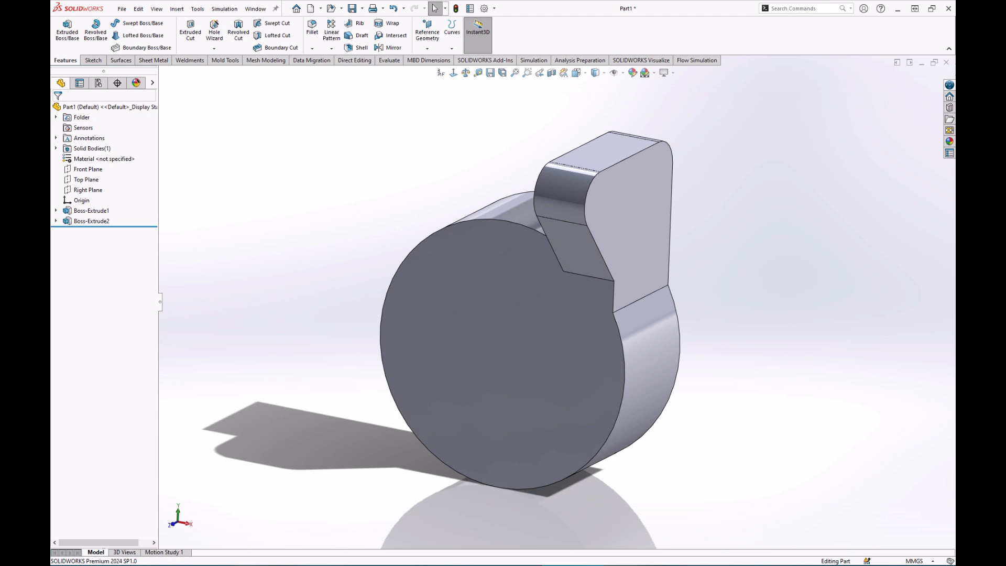
click(600, 278)
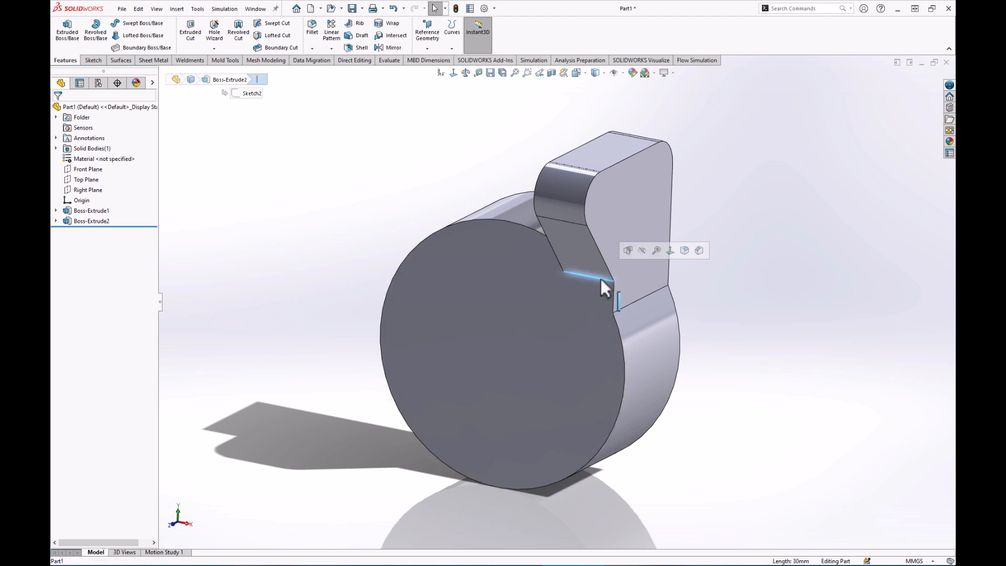
click(683, 251)
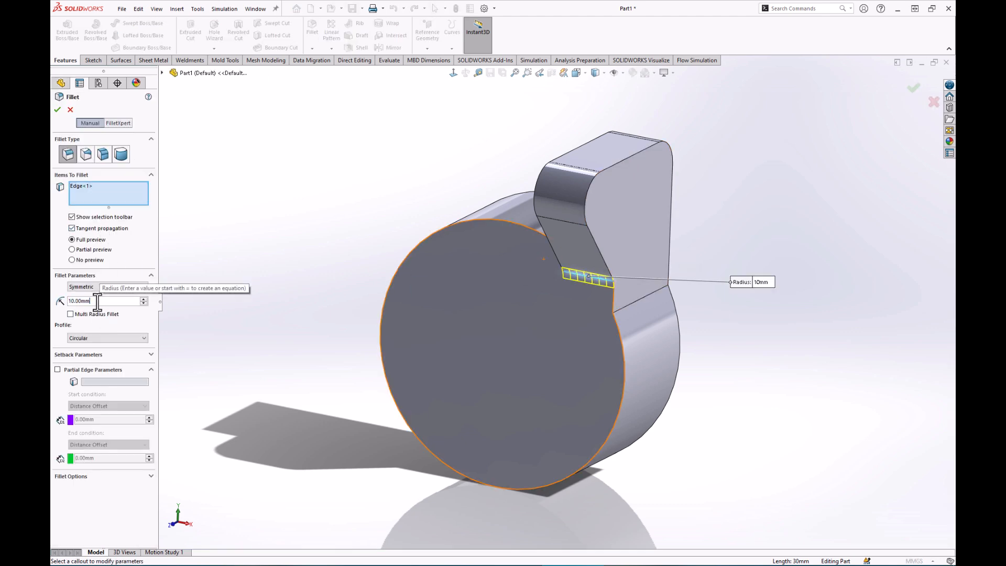
text(16)
key(Return)
click(72, 239)
click(72, 259)
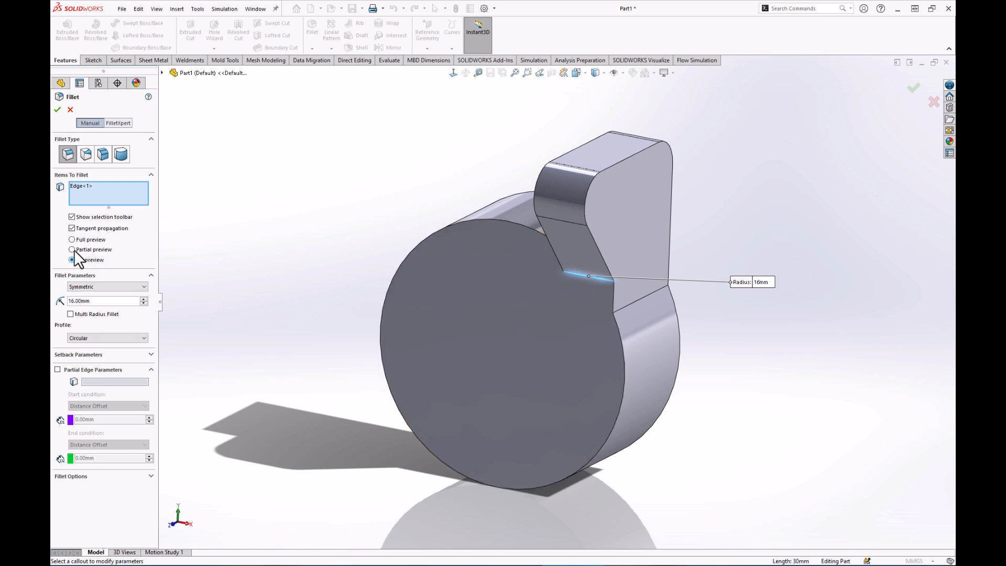
click(73, 239)
click(73, 260)
click(72, 239)
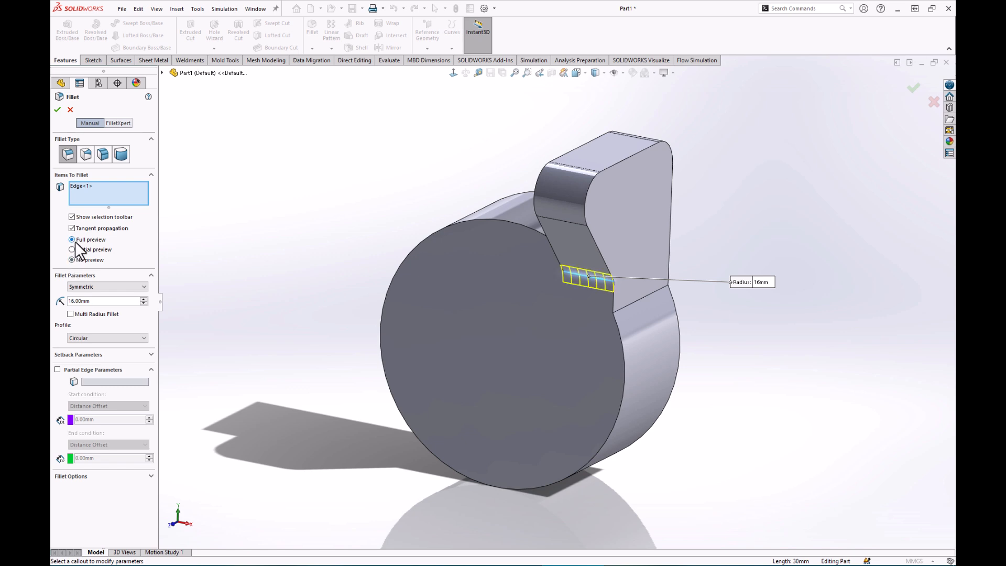
click(57, 109)
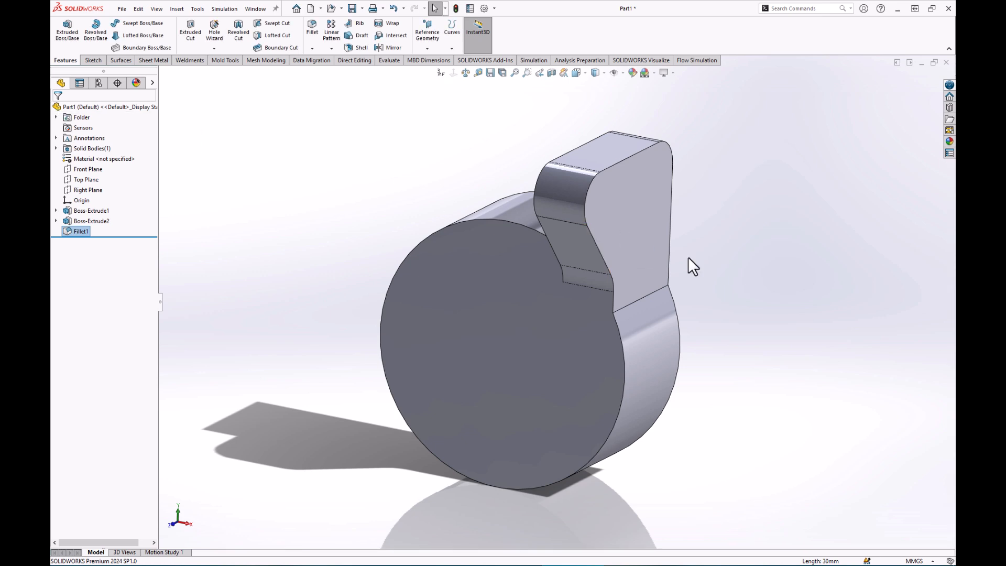
middle_drag(678, 246, 627, 221)
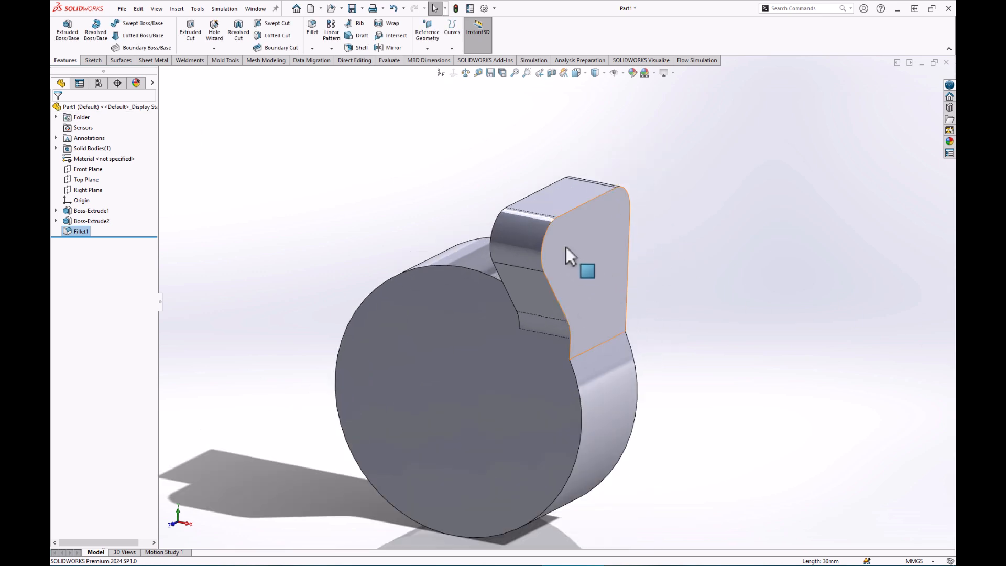
Define an ISO drill-size Ø14.5 hole with a Through All end condition.
click(215, 33)
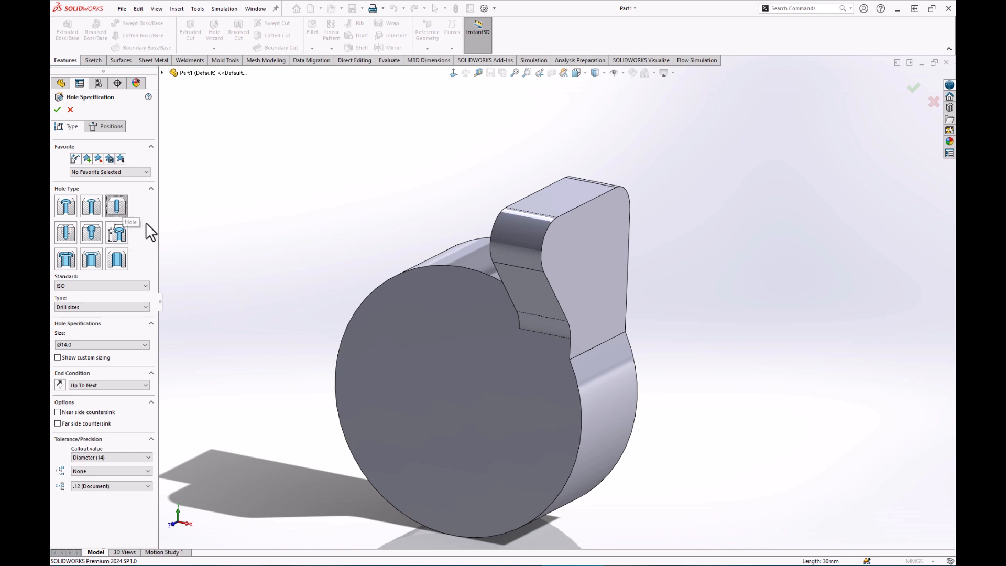
click(88, 285)
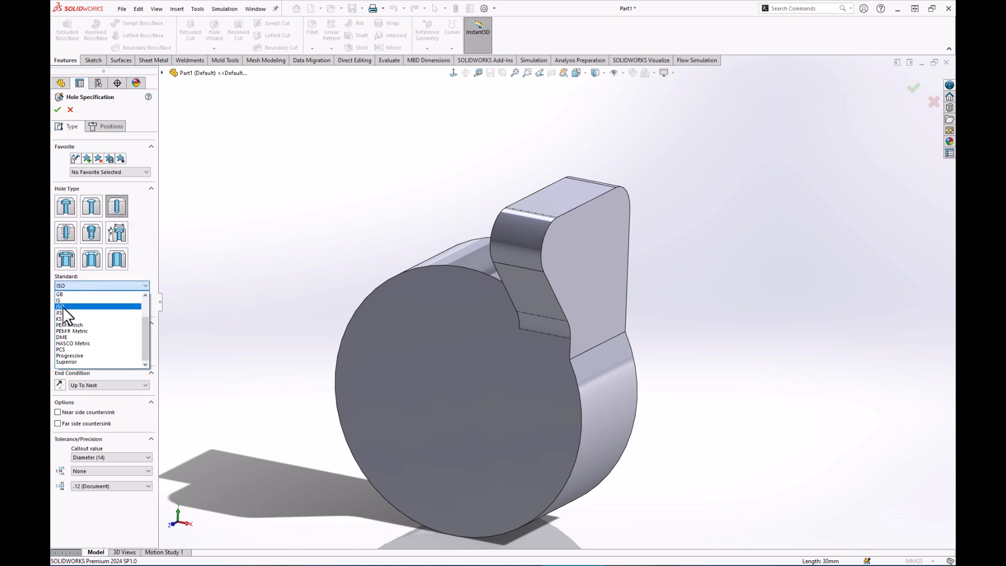
click(62, 306)
click(118, 307)
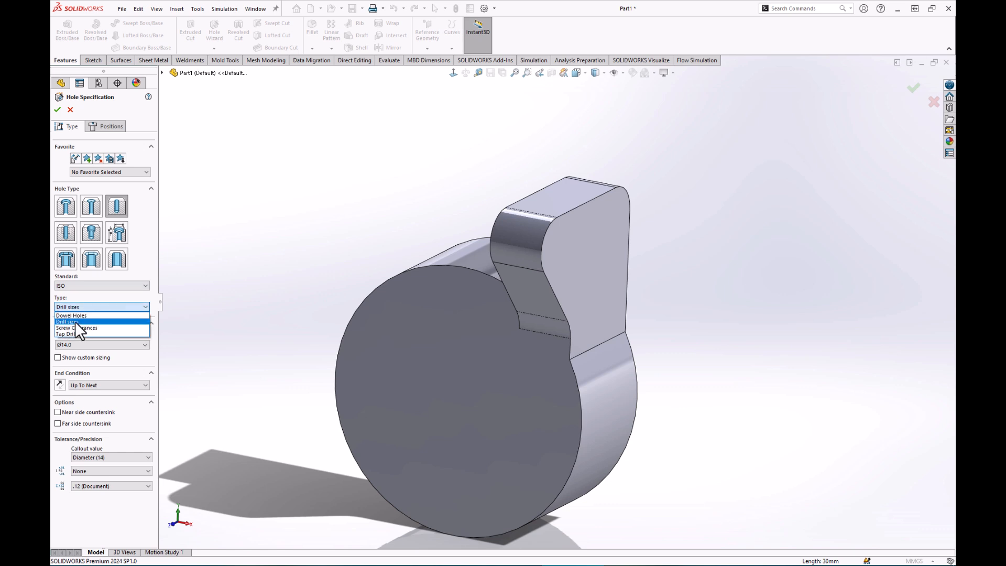
click(70, 321)
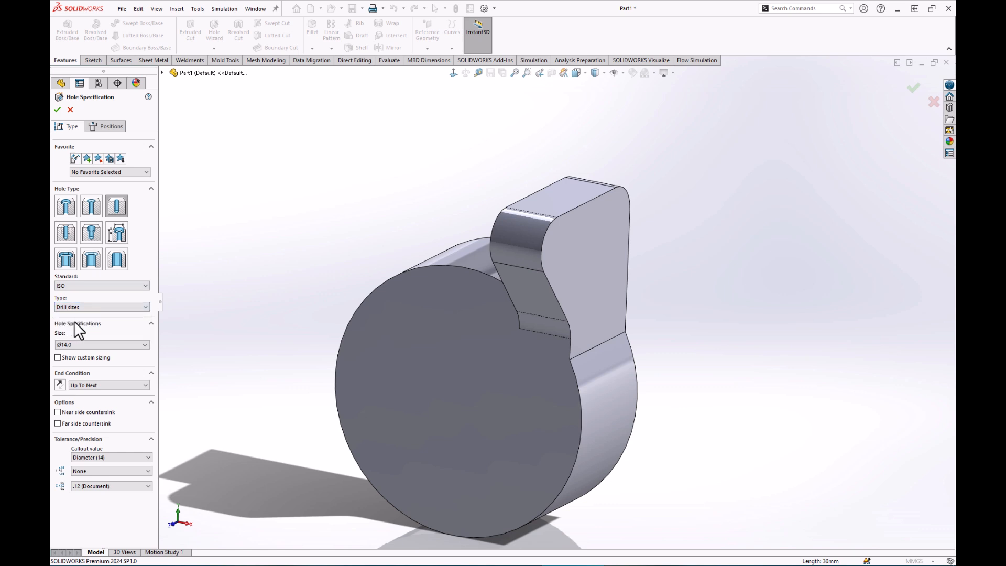
click(99, 344)
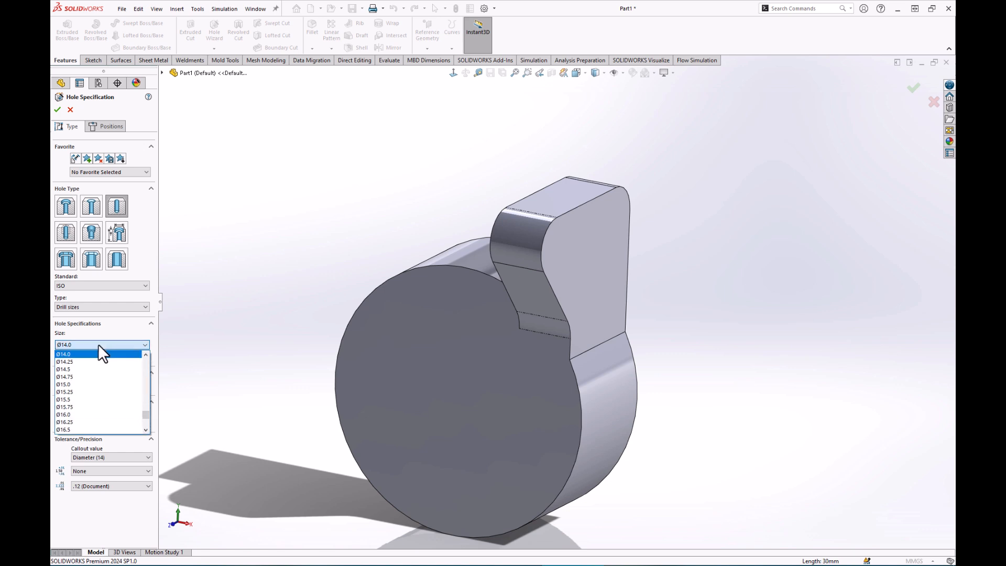
click(67, 369)
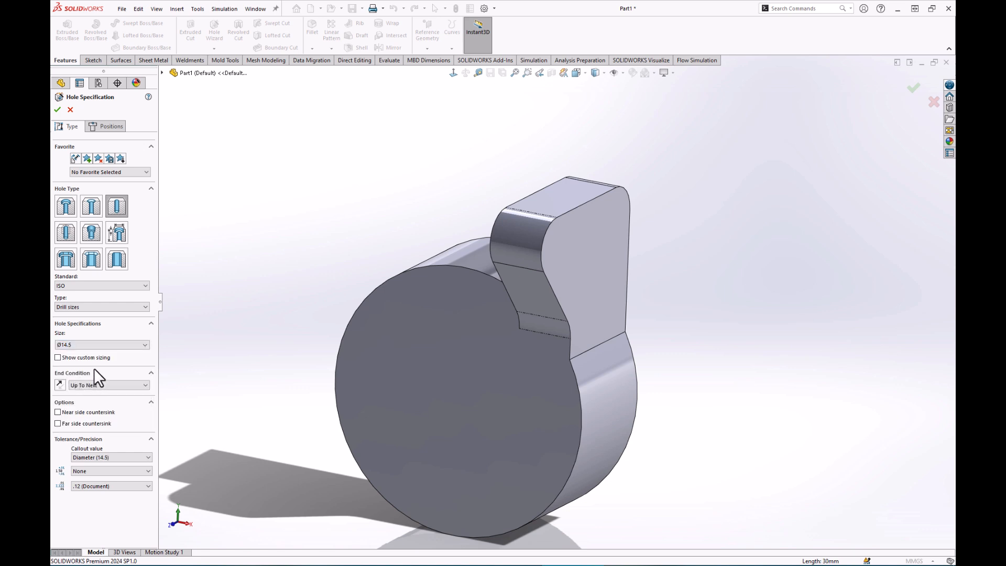
click(109, 384)
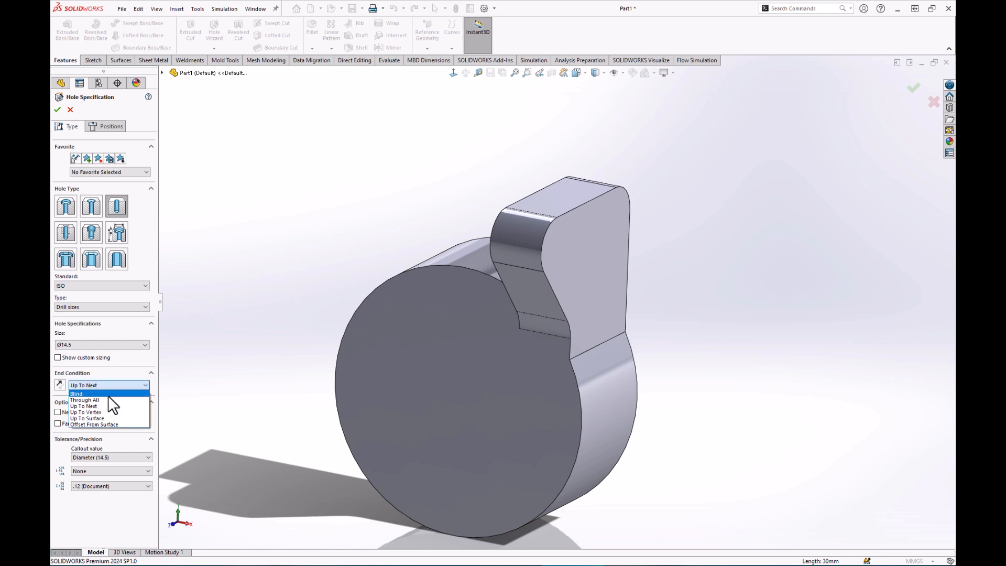
click(102, 400)
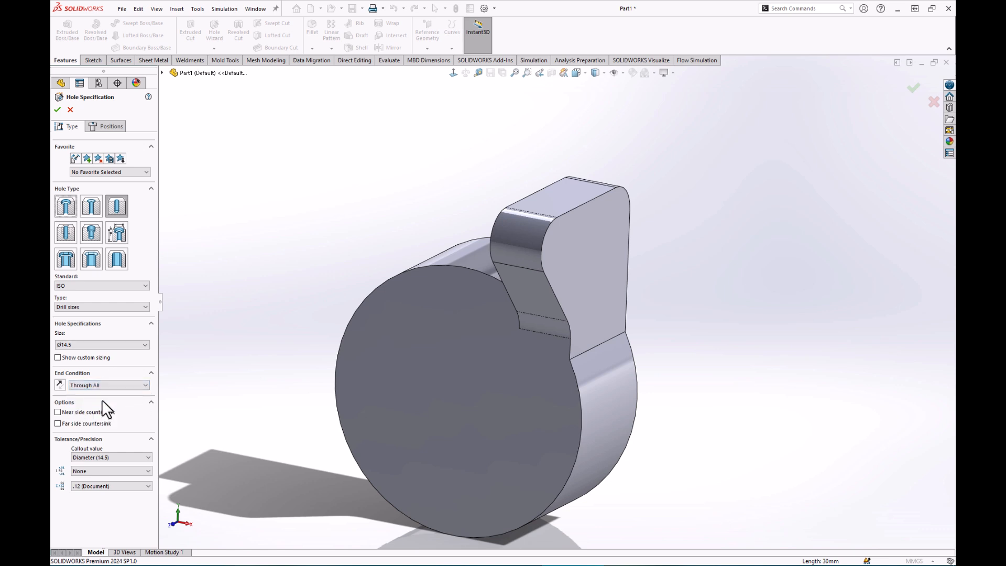
click(117, 124)
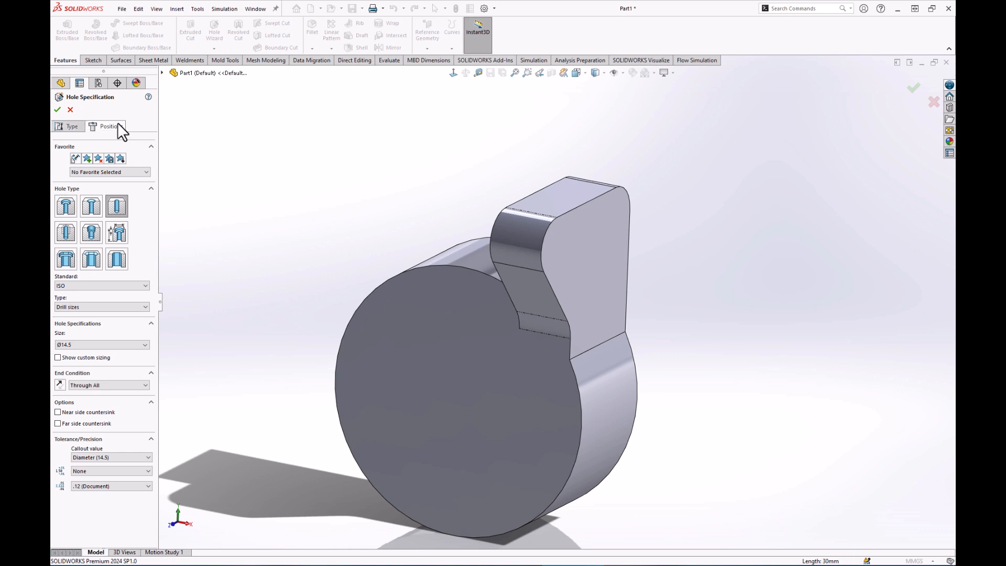
Place the Ø14.5 holes at both arc centres on the arm's flat face.
click(588, 253)
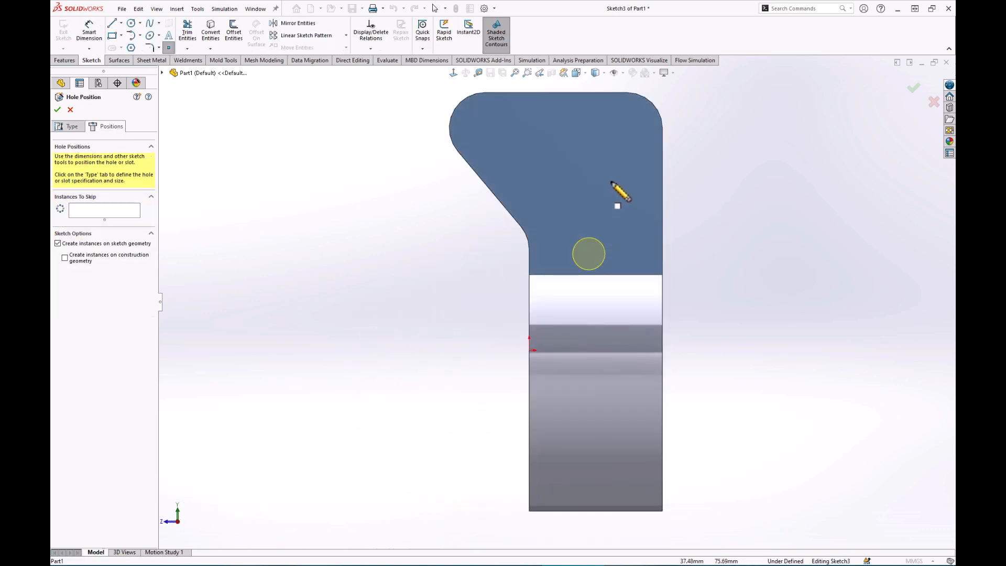
click(627, 129)
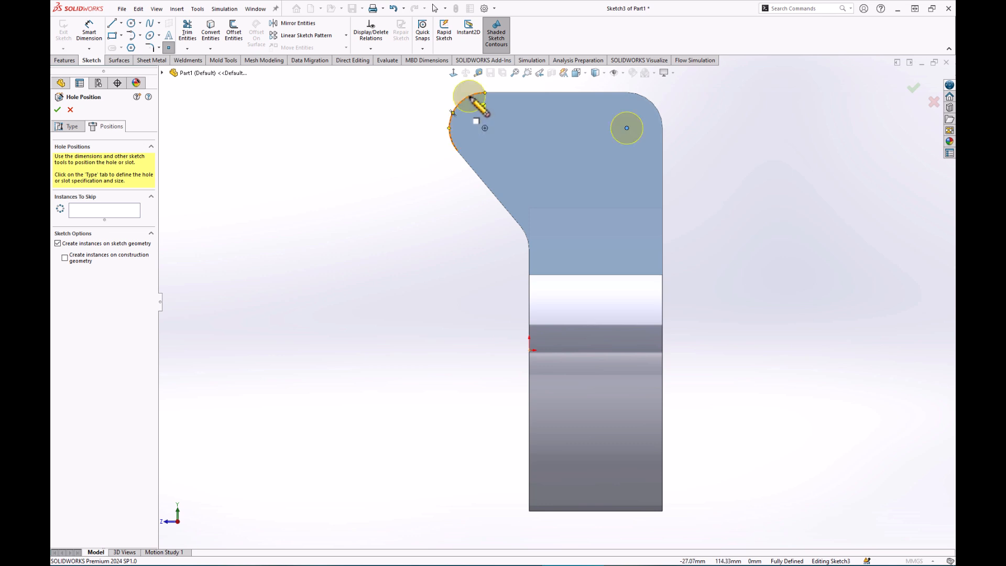
click(484, 128)
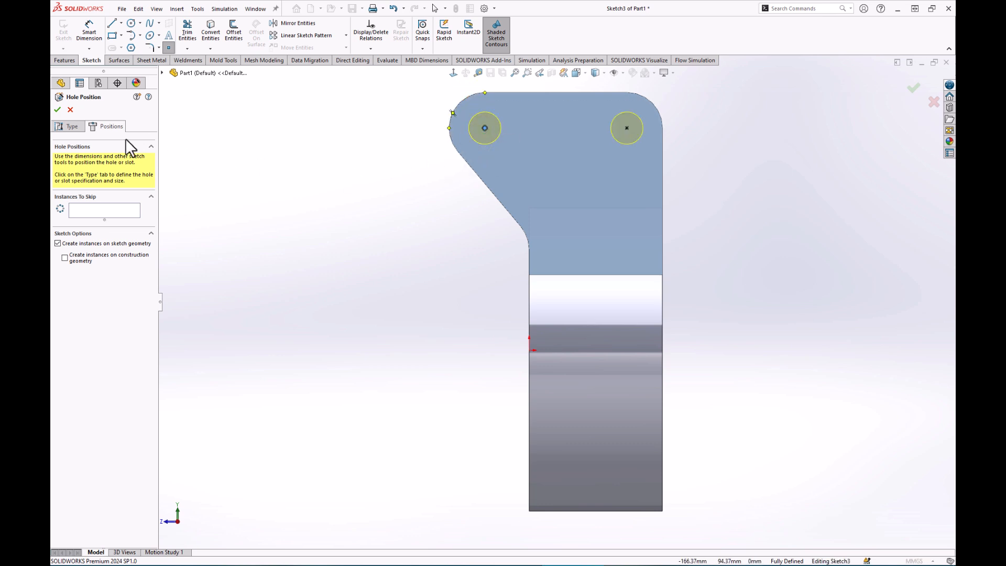
click(57, 110)
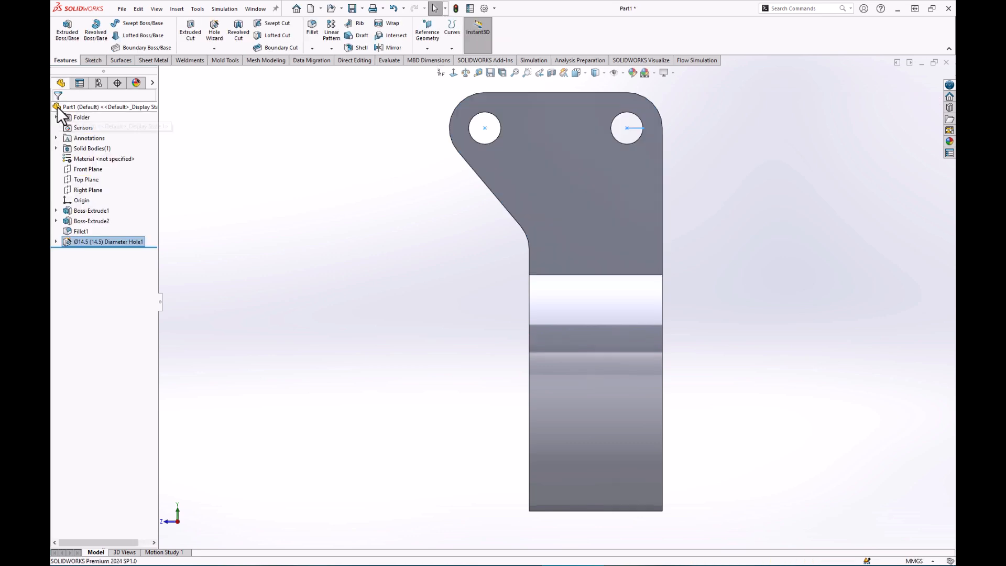
middle_drag(302, 156, 395, 194)
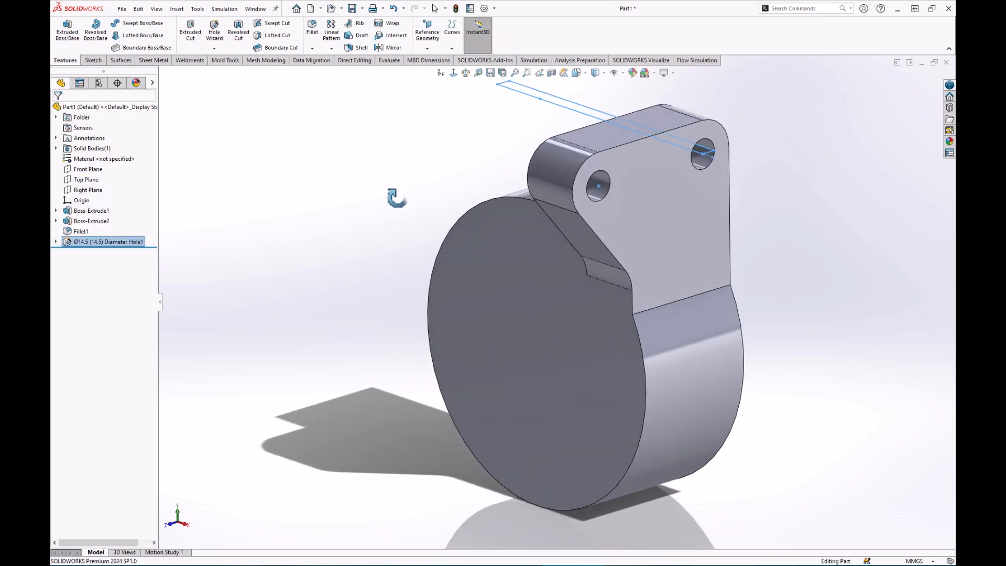
click(843, 212)
scroll(831, 244, up, 2)
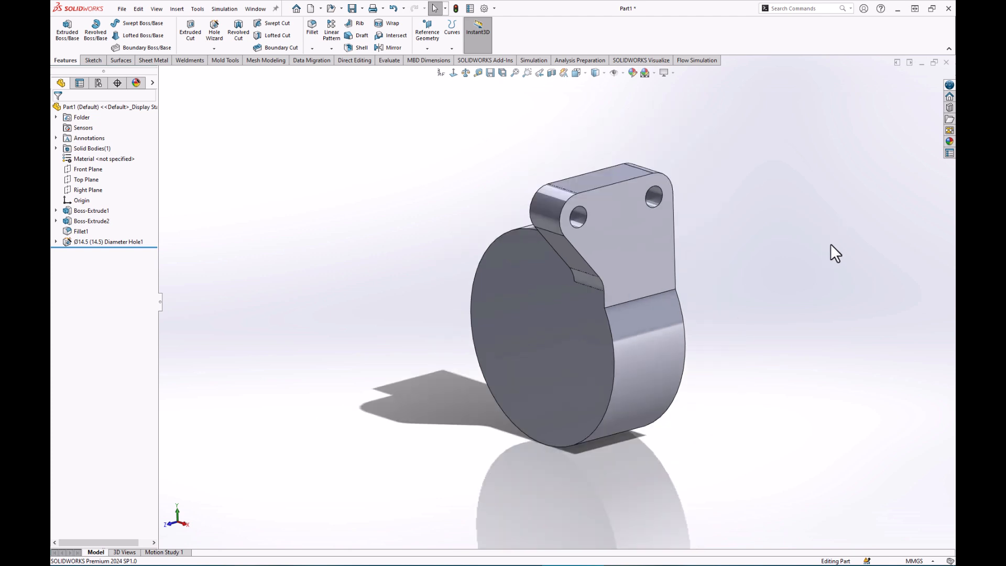
scroll(830, 244, down, 1)
scroll(833, 246, up, 1)
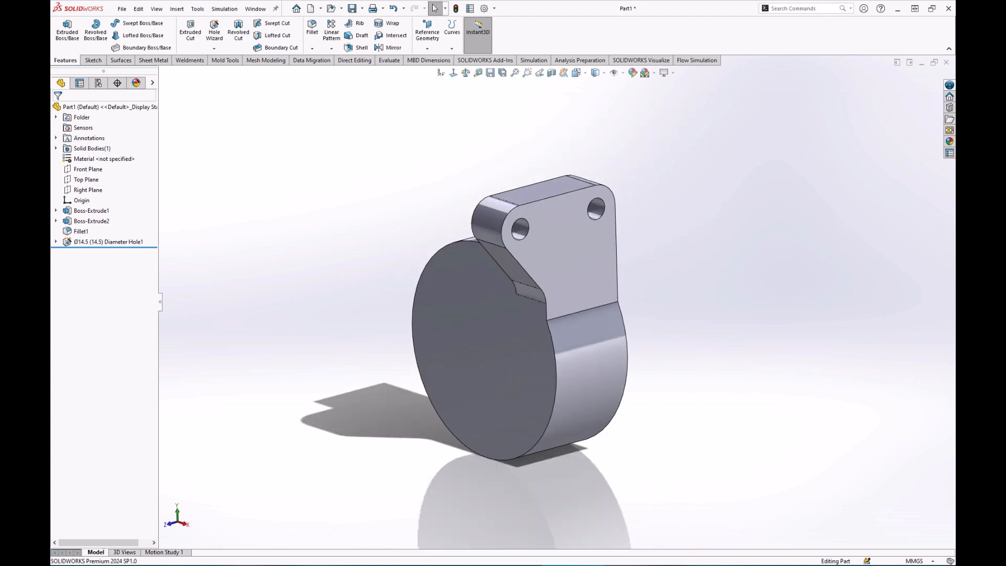
middle_drag(366, 174, 400, 176)
Mirror Boss-Extrude2, Fillet1 and the Ø14.5 hole across the Right Plane.
click(387, 48)
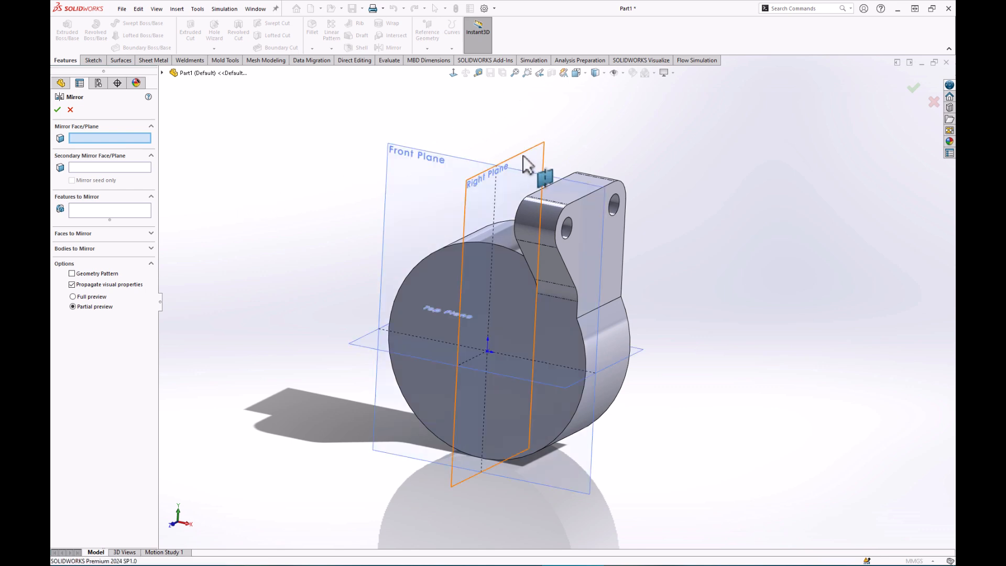
click(524, 154)
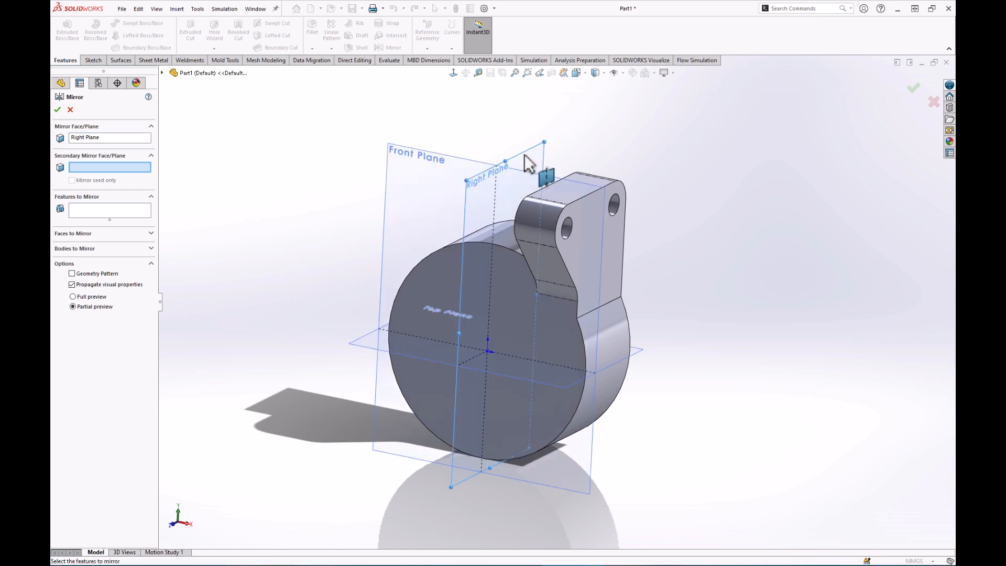
click(80, 210)
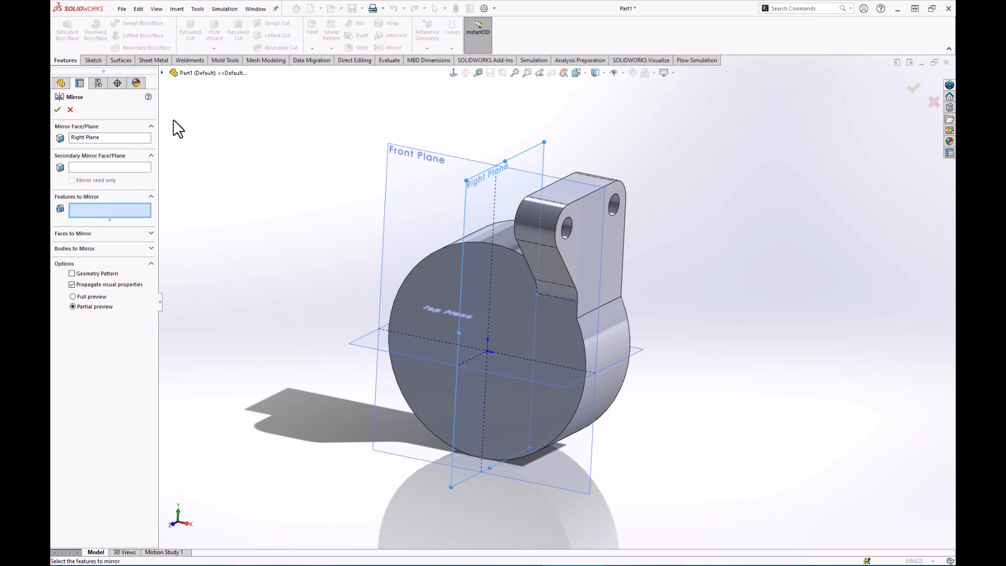
click(163, 72)
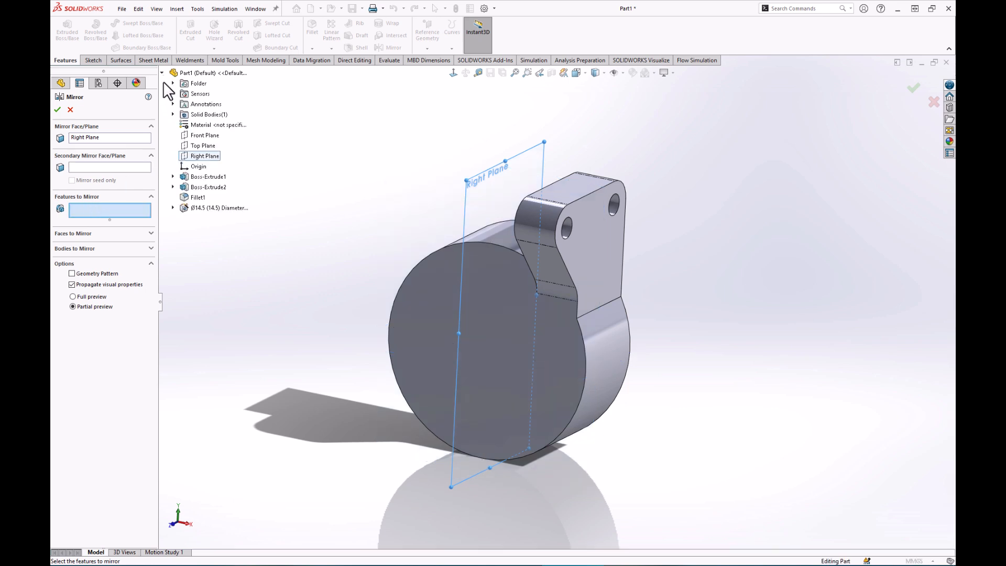
click(214, 187)
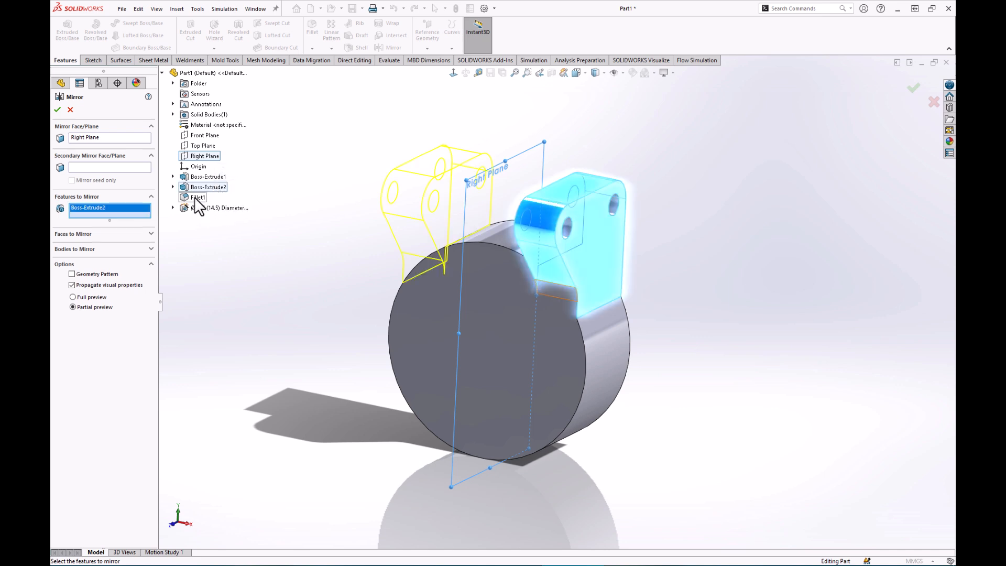
click(194, 197)
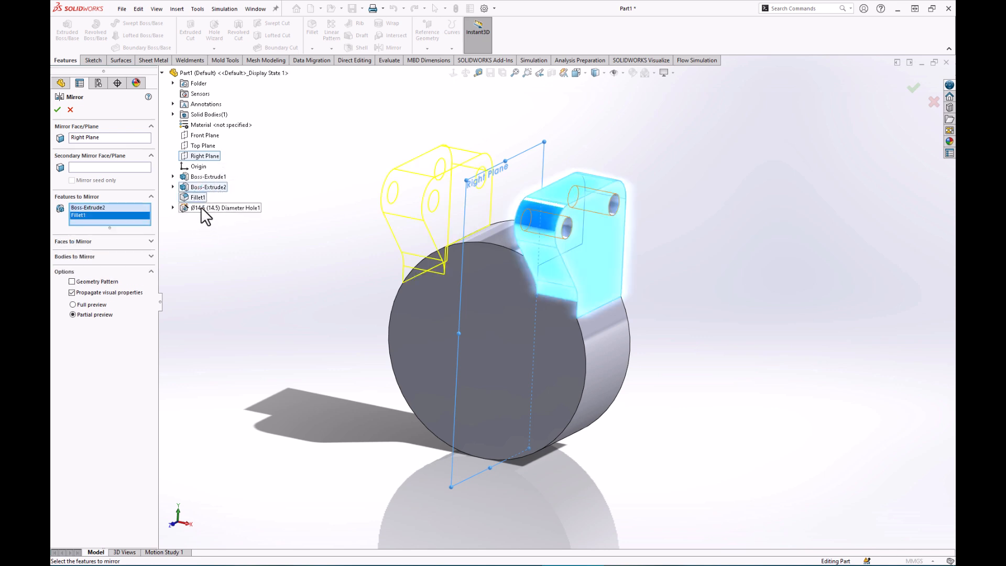
click(200, 207)
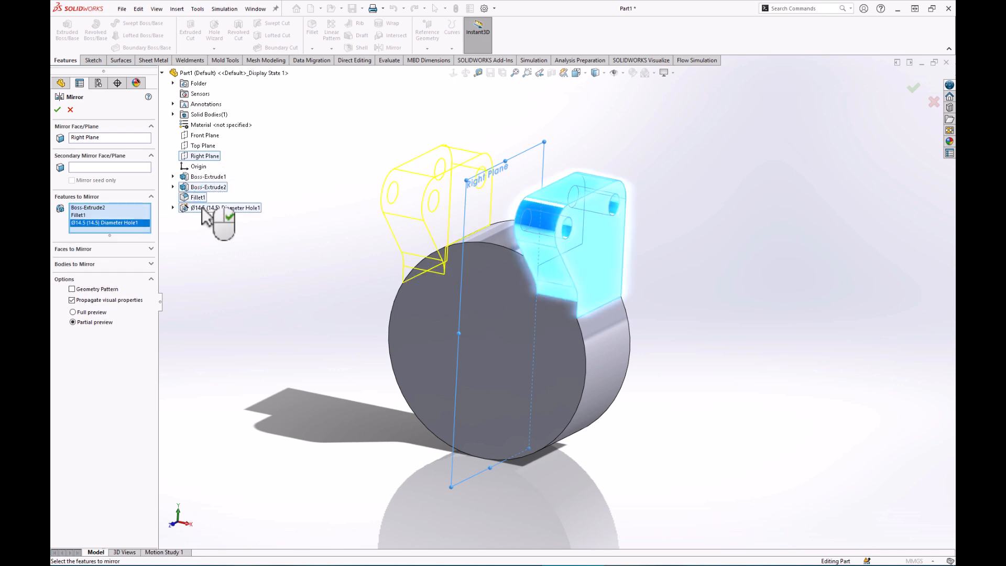
click(57, 109)
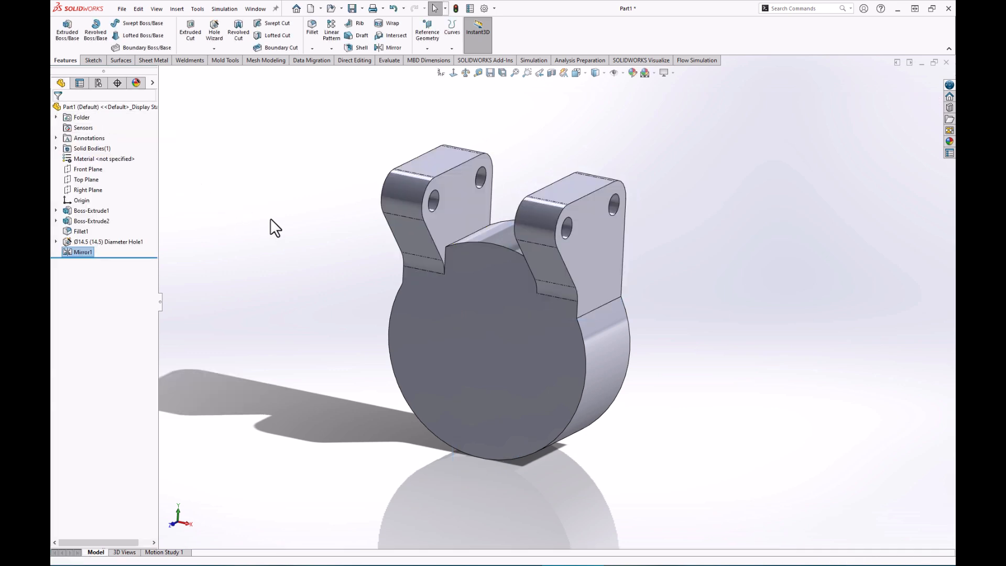
middle_drag(287, 221, 334, 116)
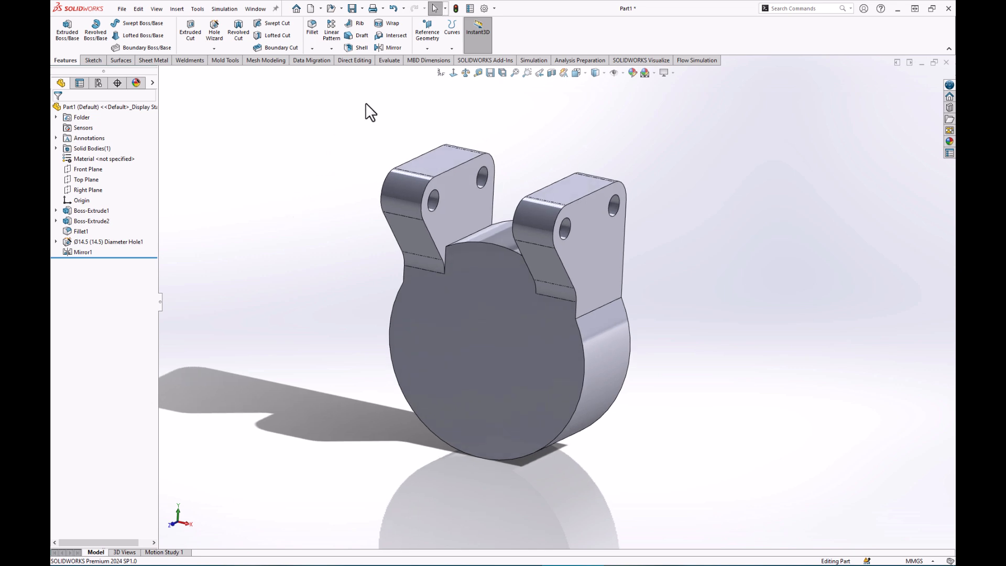
Mirror Mirror1 across the Top Plane to create the lower pair of arms.
click(390, 47)
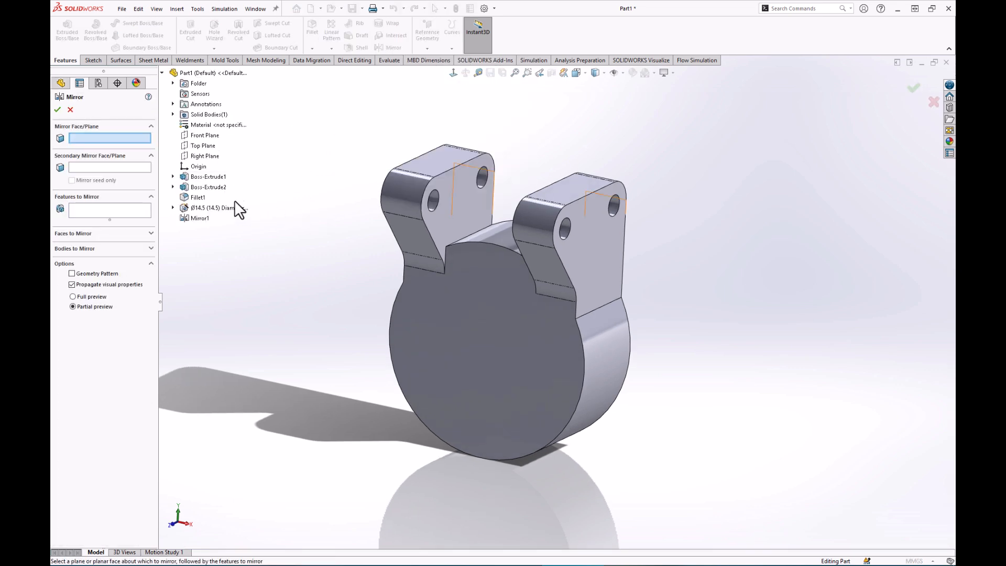
click(202, 146)
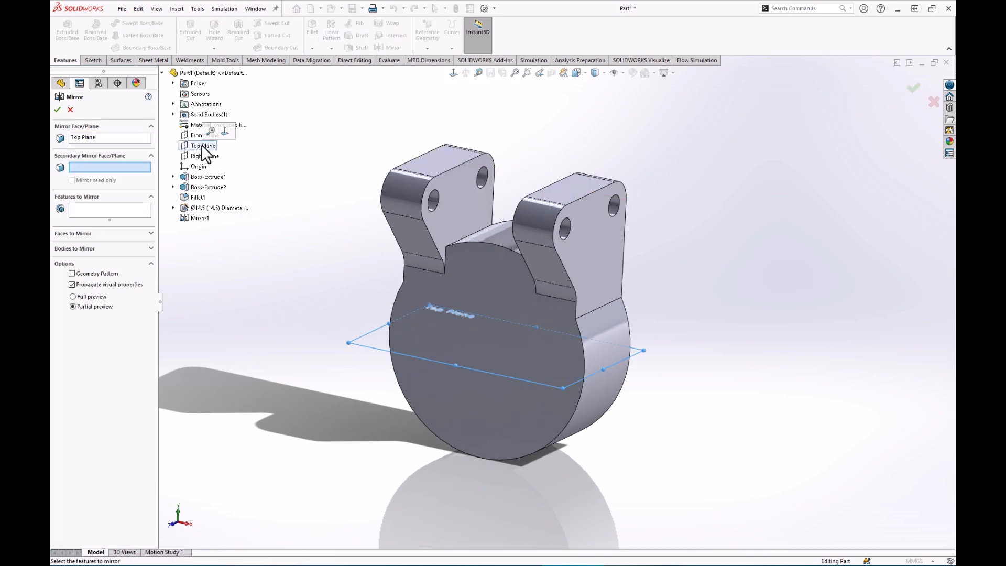
click(95, 208)
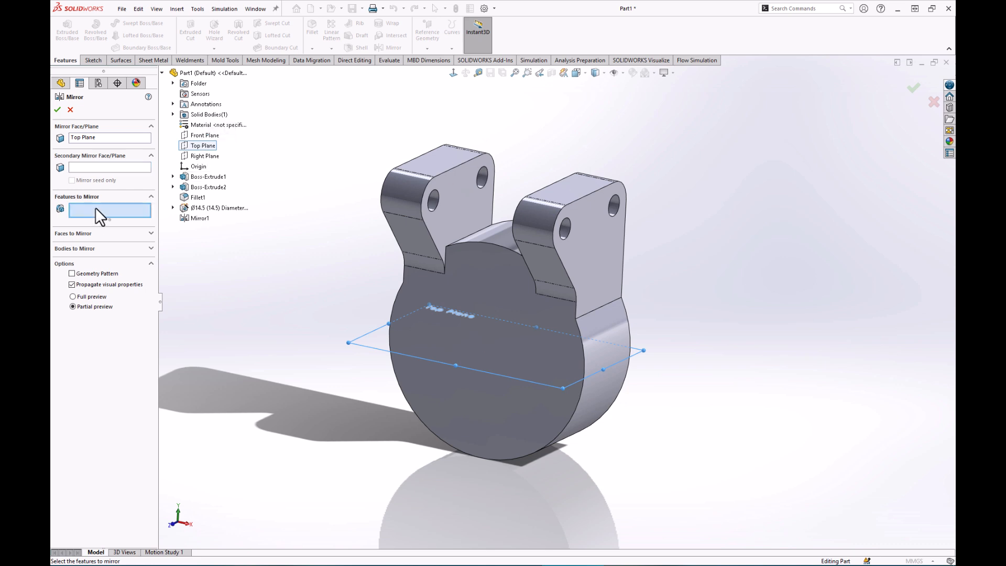
click(196, 219)
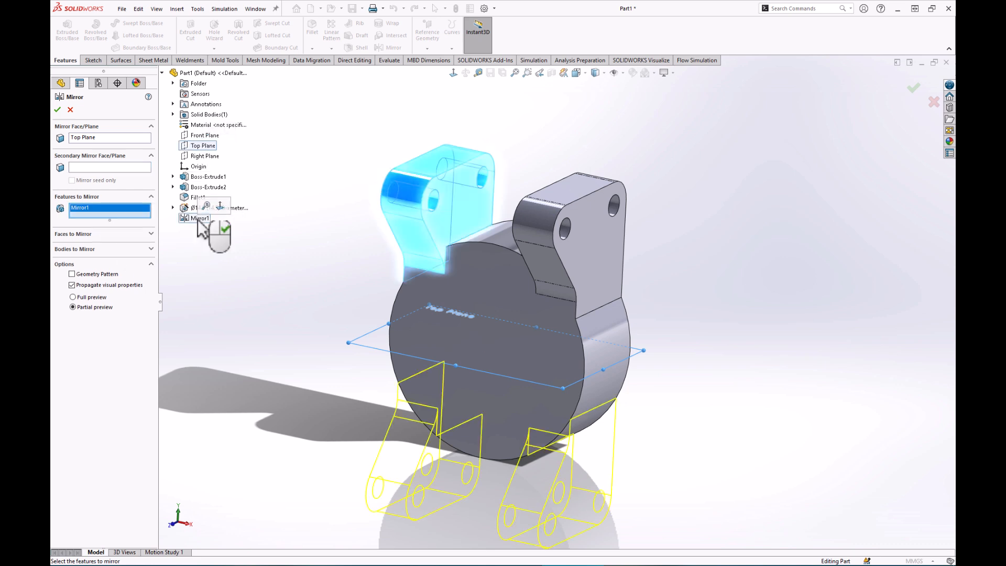
click(57, 109)
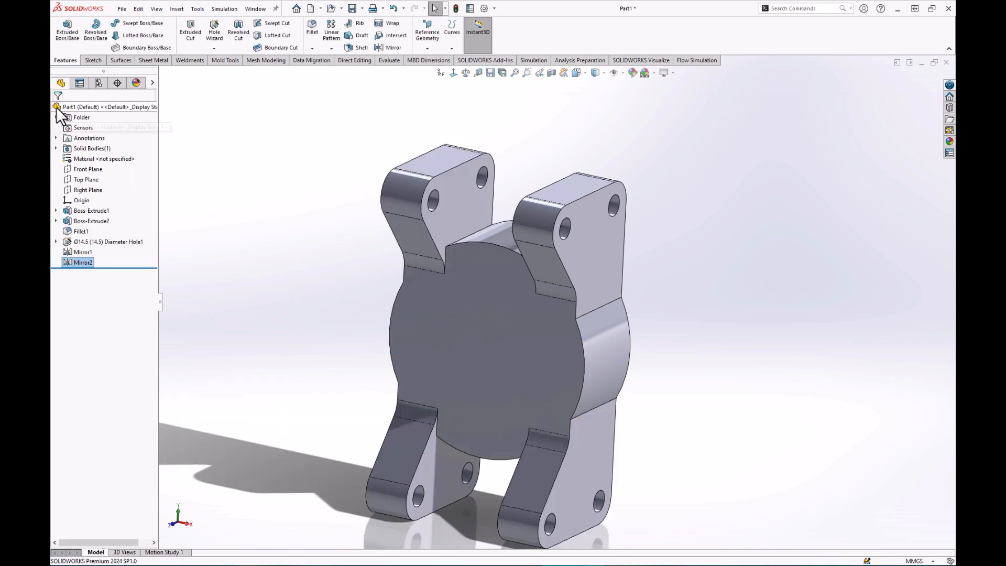
scroll(592, 401, up, 3)
scroll(591, 406, down, 3)
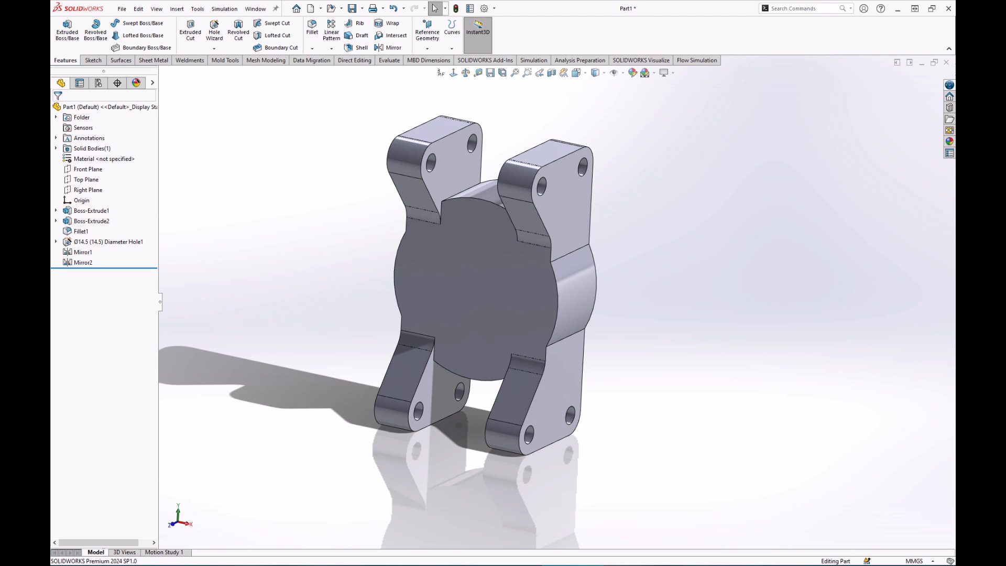
Show the reference planes and start a new sketch on the Top Plane.
key(q)
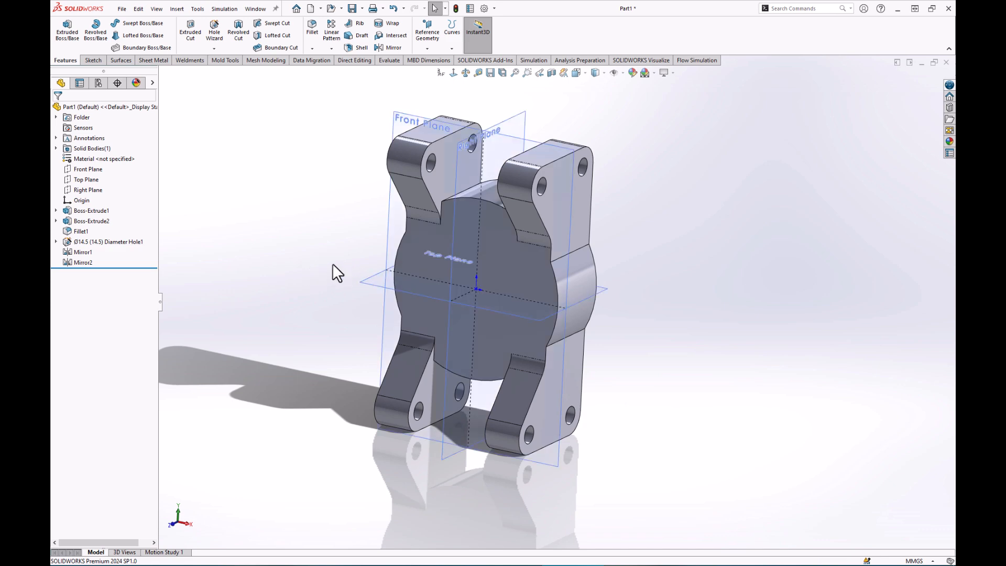
click(366, 281)
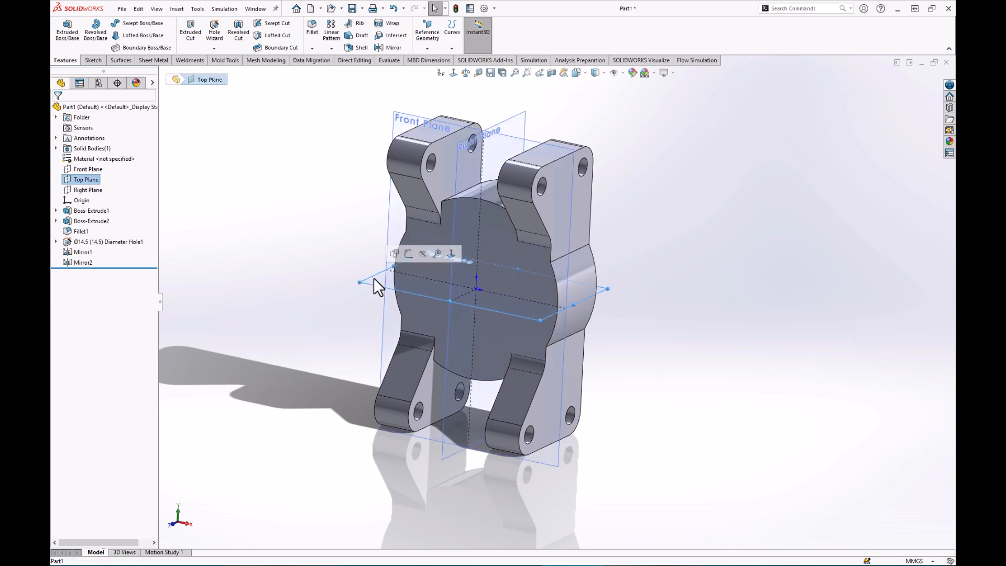
click(408, 254)
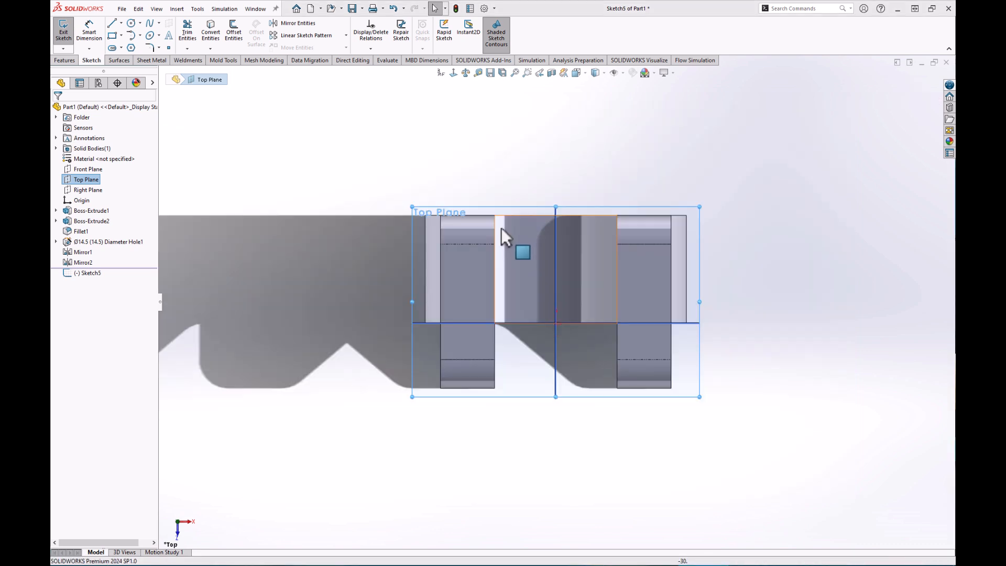
Draw a short slanted midpoint line well to the right of the part.
click(112, 24)
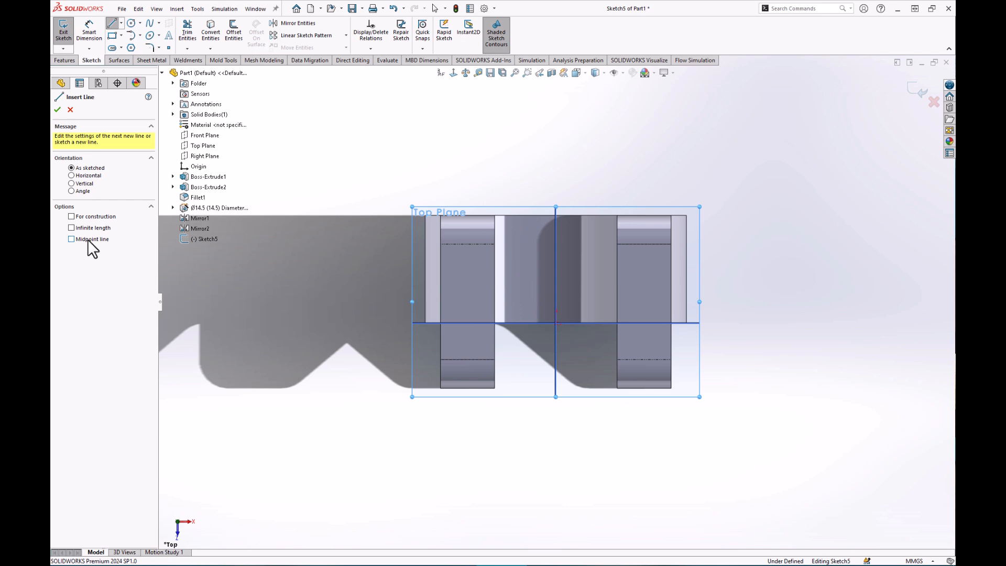
click(819, 210)
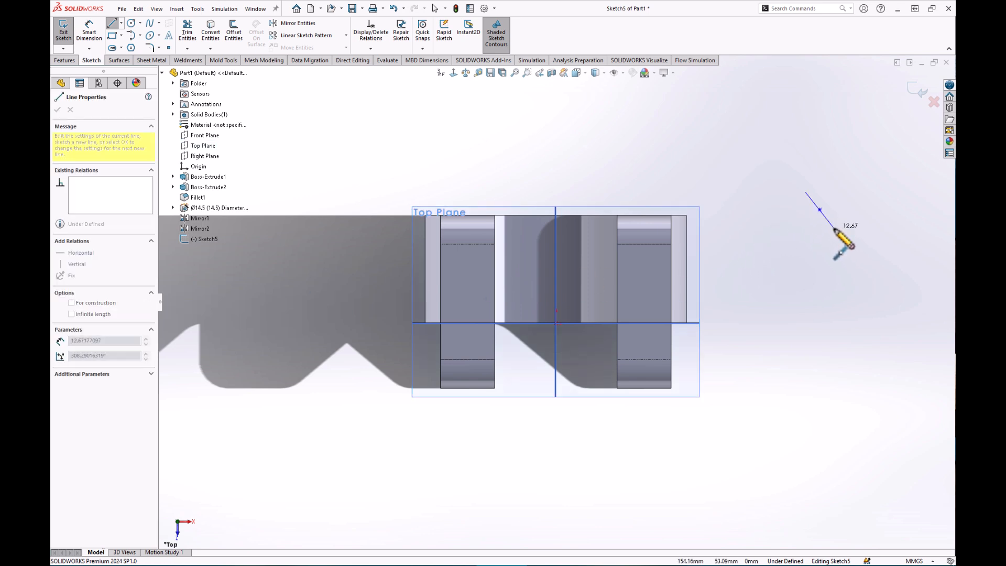
click(833, 231)
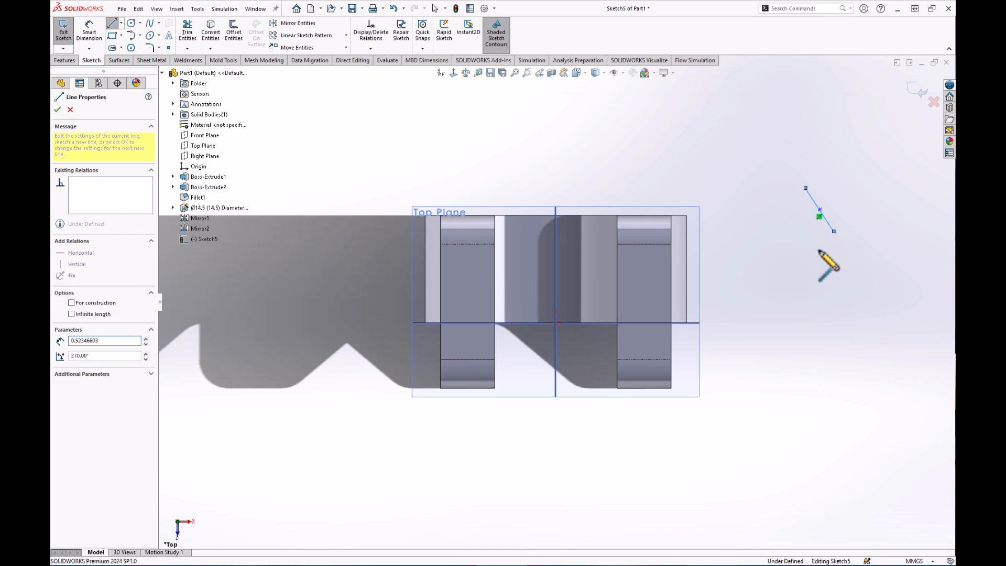
key(Escape)
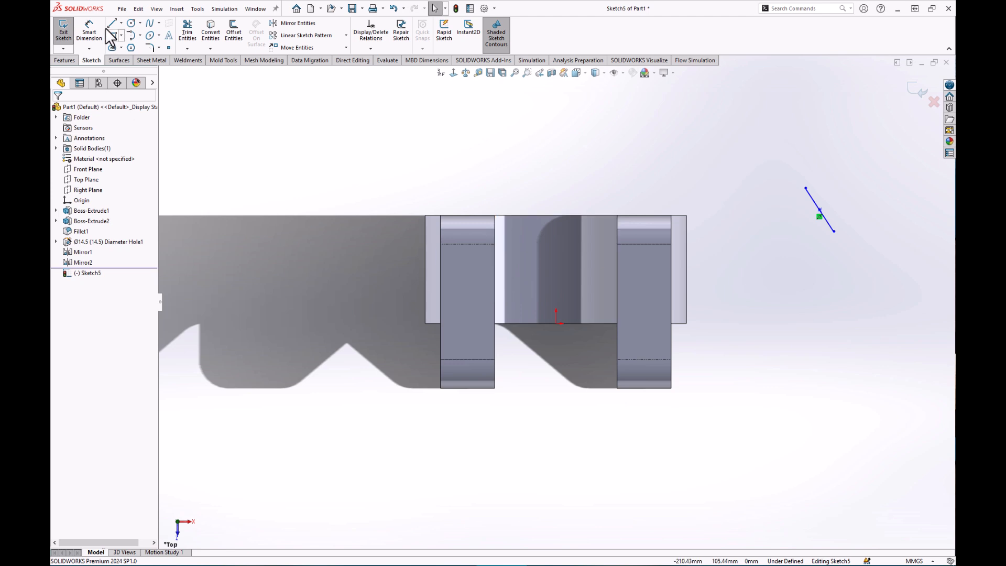
click(87, 33)
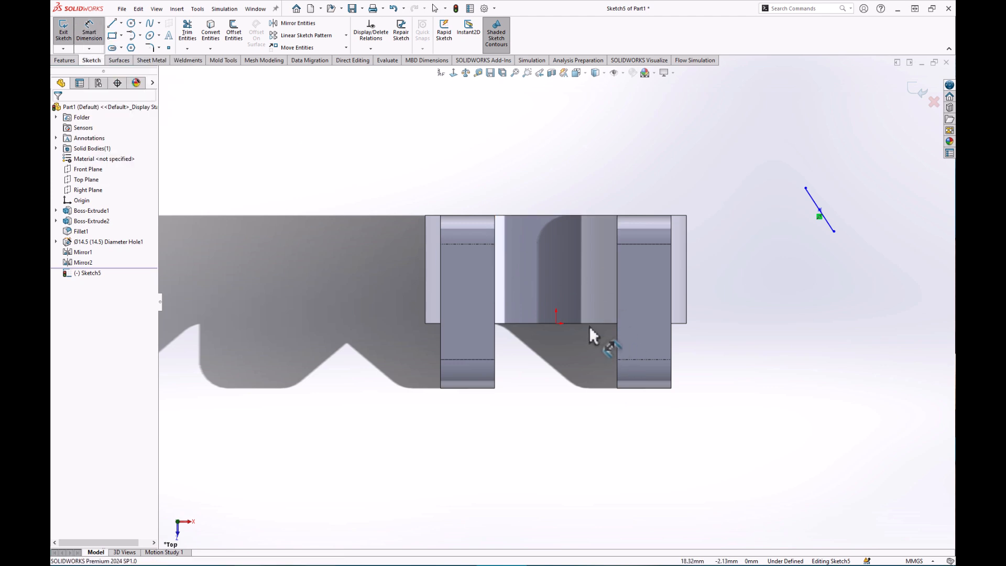
Dimension the line at 30° from the vertical centreline and 20 mm long.
click(556, 258)
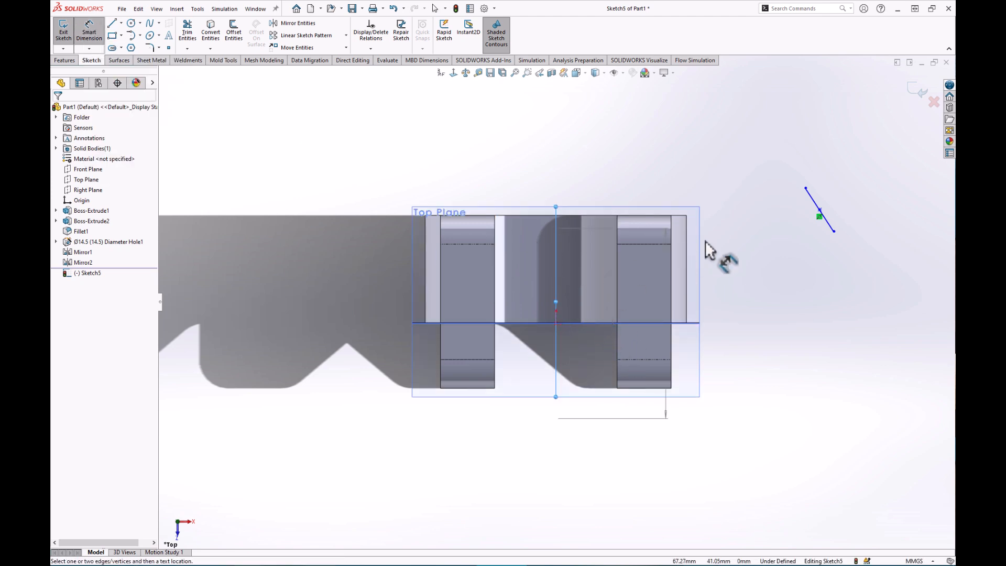
click(811, 200)
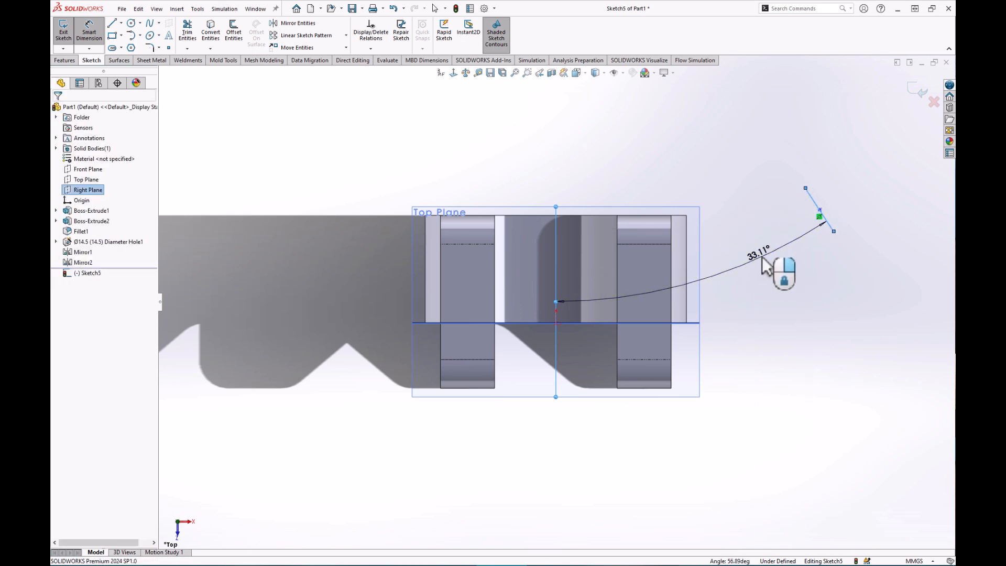
click(765, 265)
text(30)
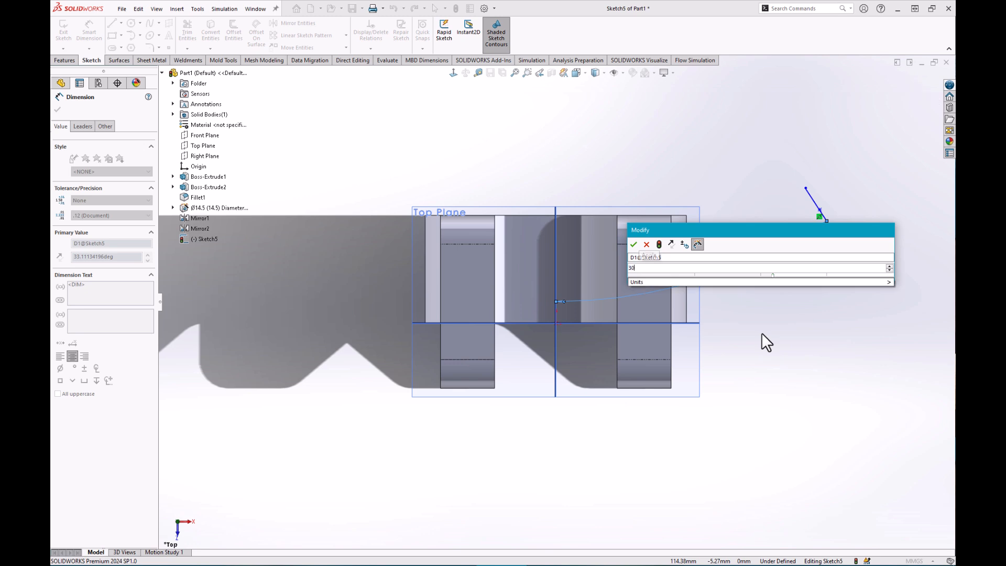
key(Return)
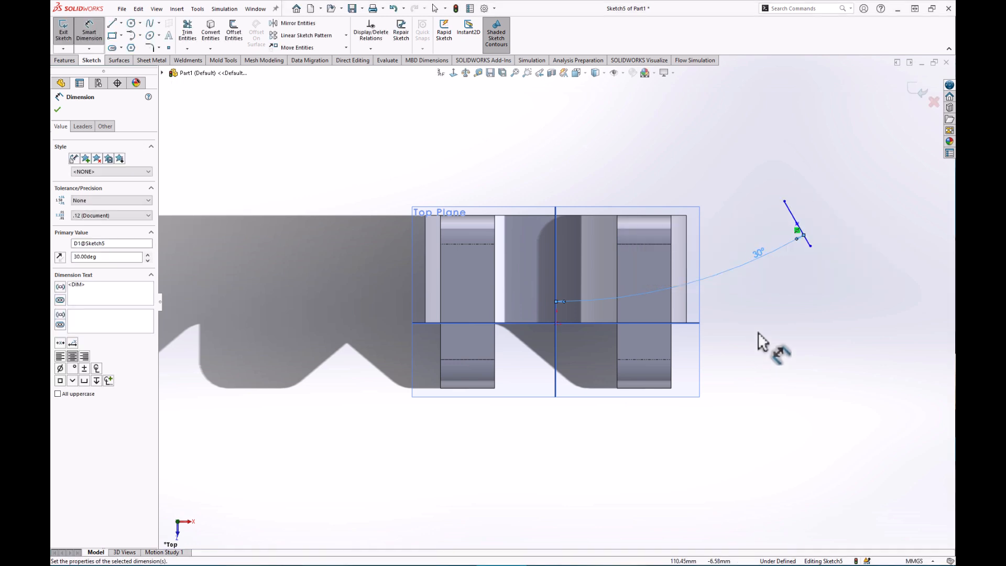
click(789, 210)
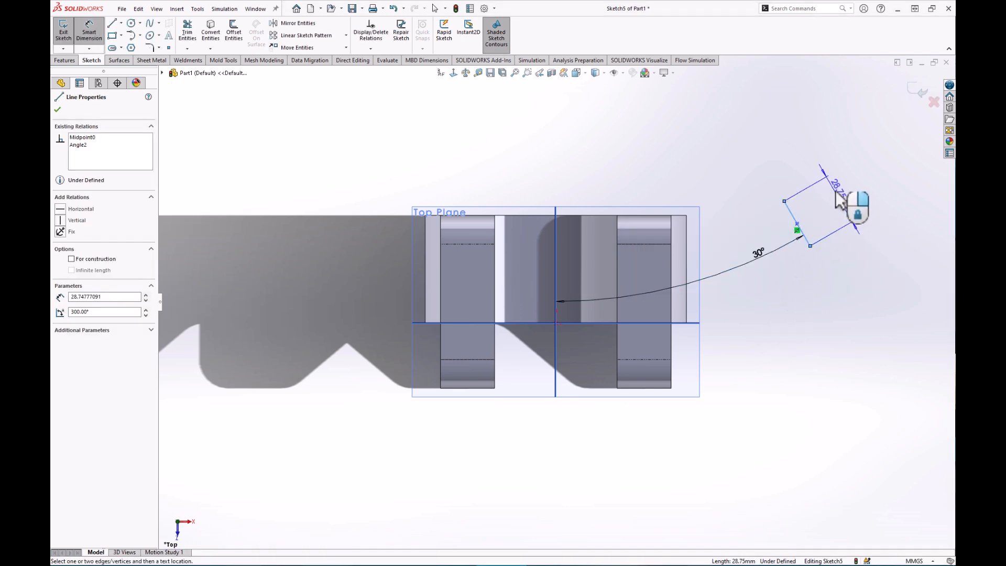
click(850, 201)
text(20)
key(Return)
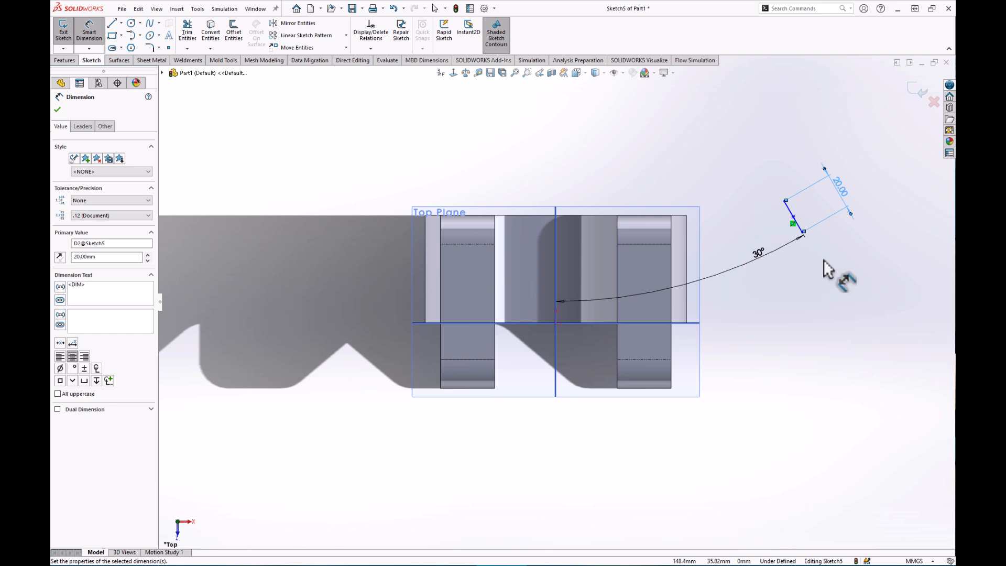
Locate the line 50 mm from the horizontal line and 164 mm from the centreline.
click(585, 323)
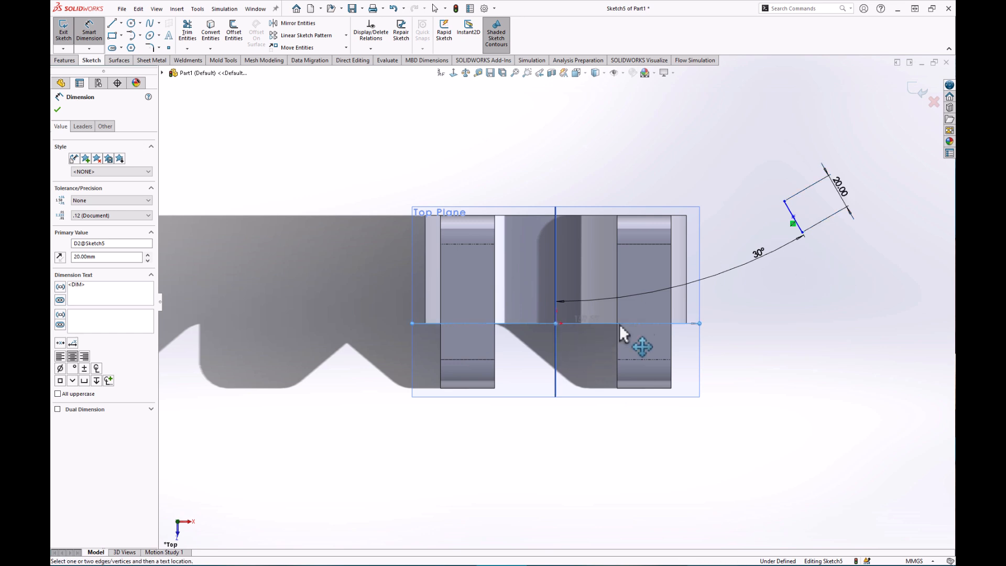
click(793, 217)
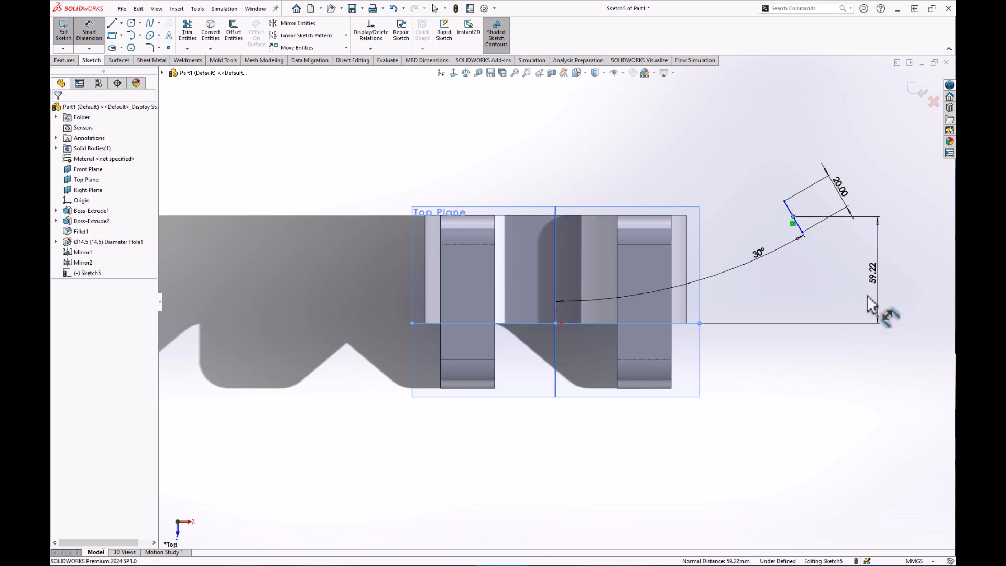
click(873, 282)
key(Return)
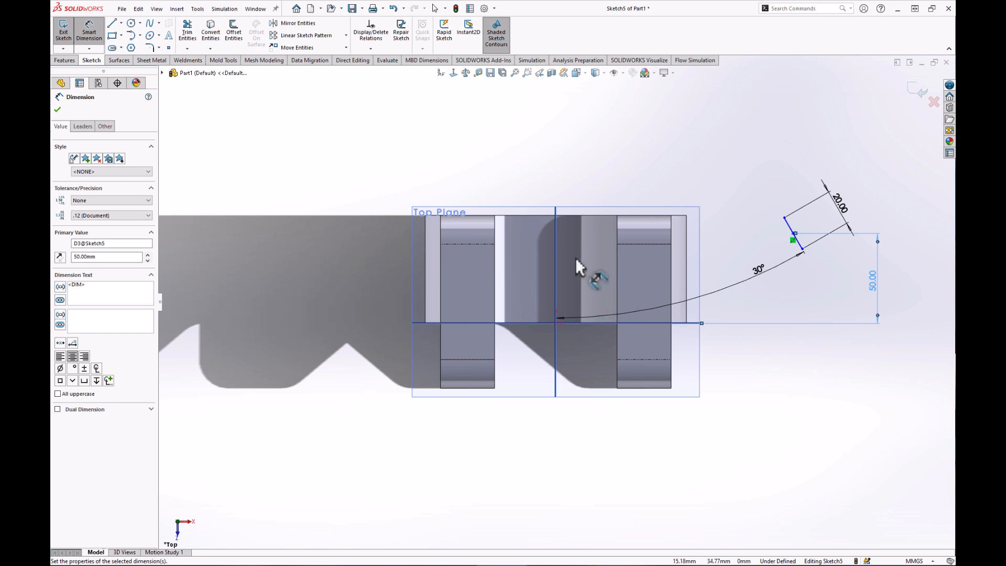
click(556, 225)
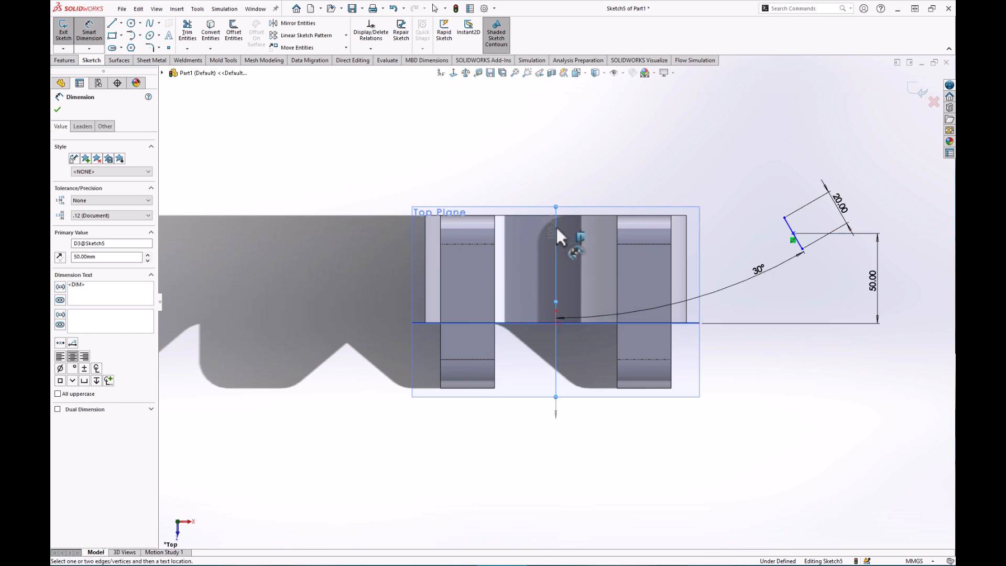
click(793, 233)
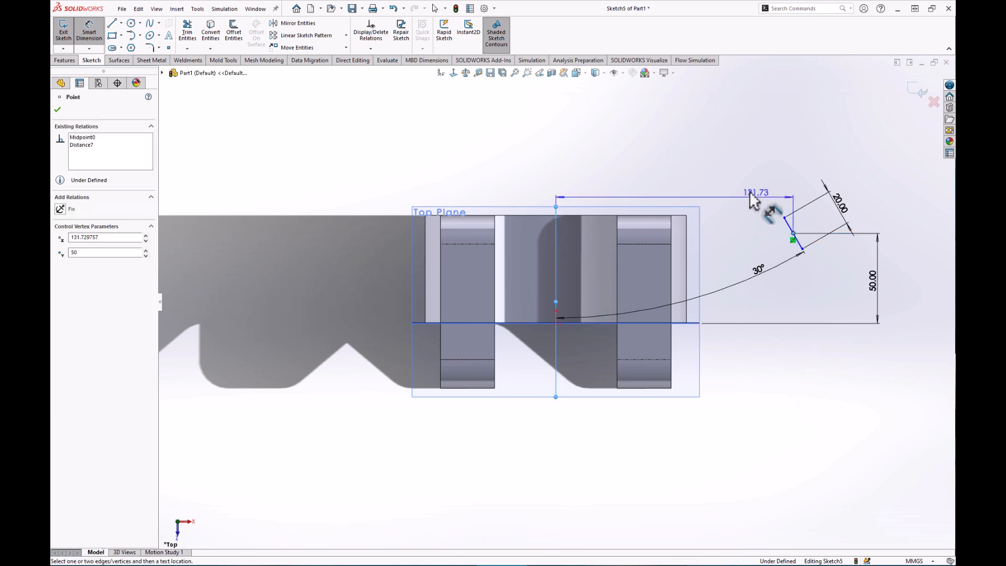
click(684, 175)
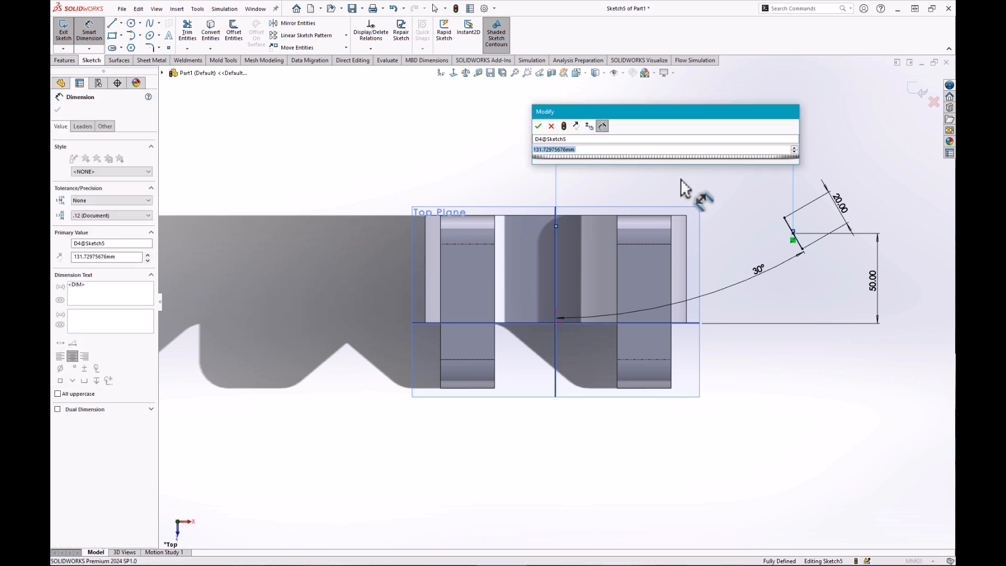
text(164)
key(Return)
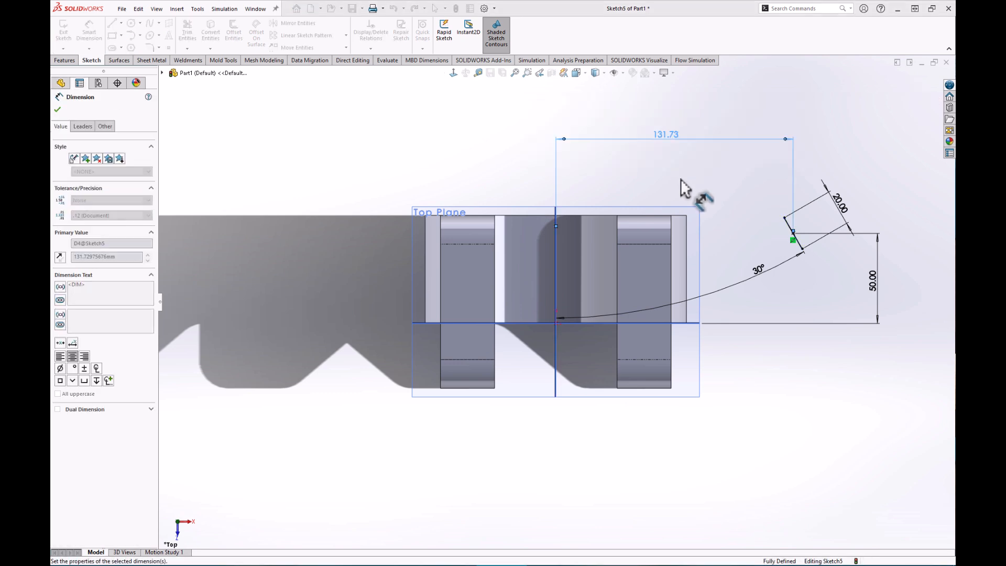
mouse_move(751, 259)
ctrl+middle_down()
mouse_move(659, 285)
mouse_move(651, 274)
ctrl+middle_up()
Exit Sketch5 and orbit the part into a 3D view.
click(914, 93)
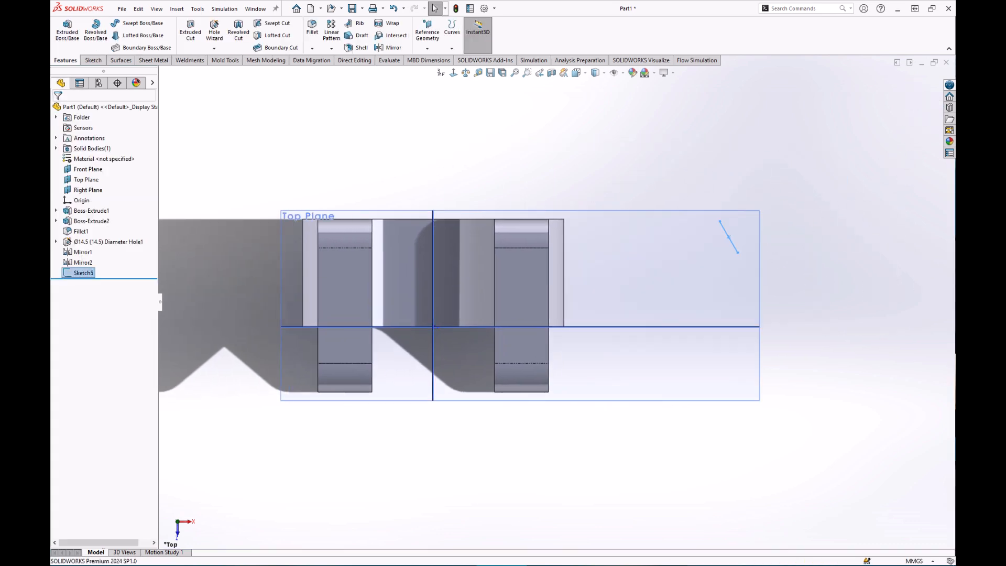
middle_drag(644, 427, 649, 288)
middle_drag(769, 391, 763, 410)
click(404, 153)
Create Plane1 through the short sketch line, perpendicular to the Top Plane.
click(432, 35)
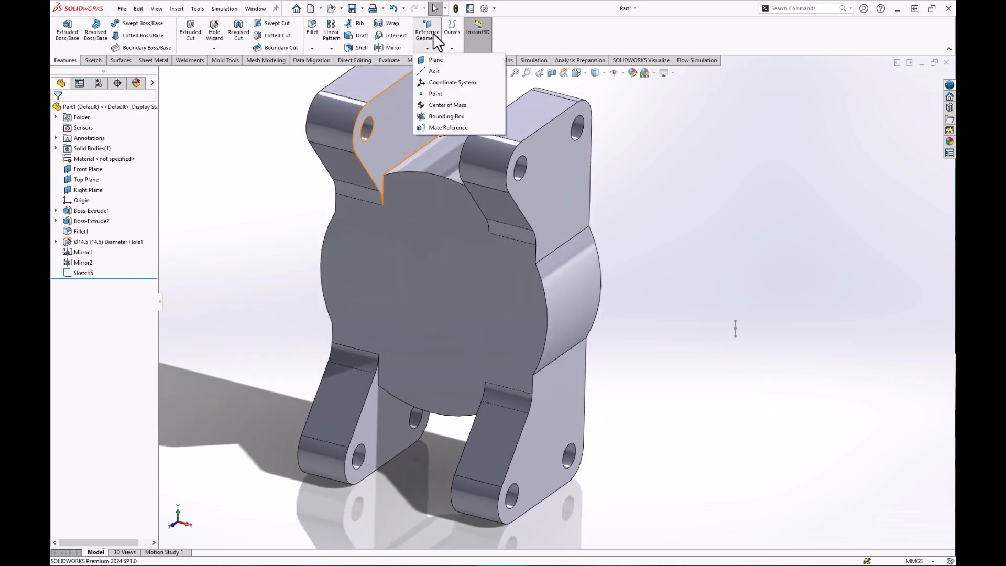
click(442, 60)
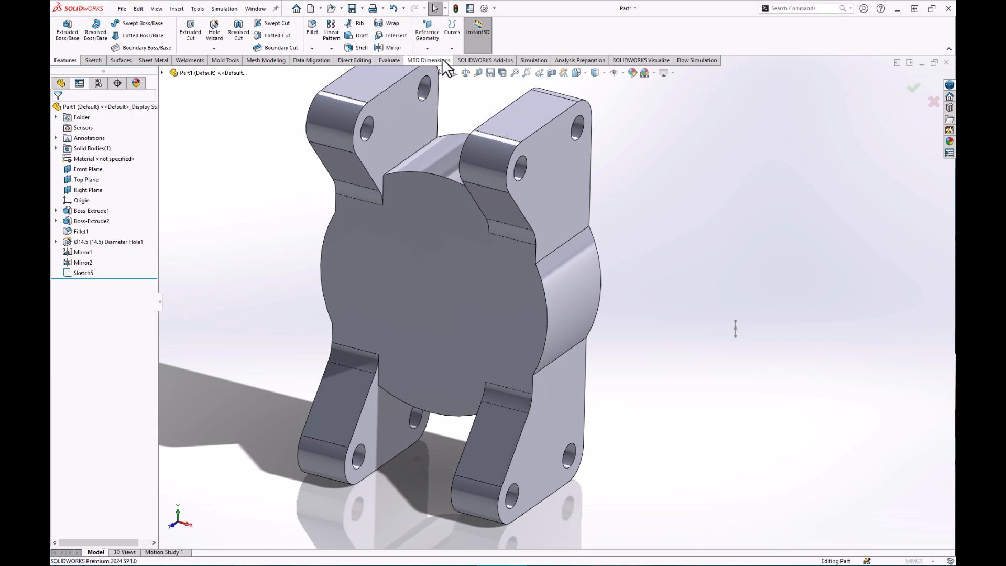
scroll(751, 328, down, 5)
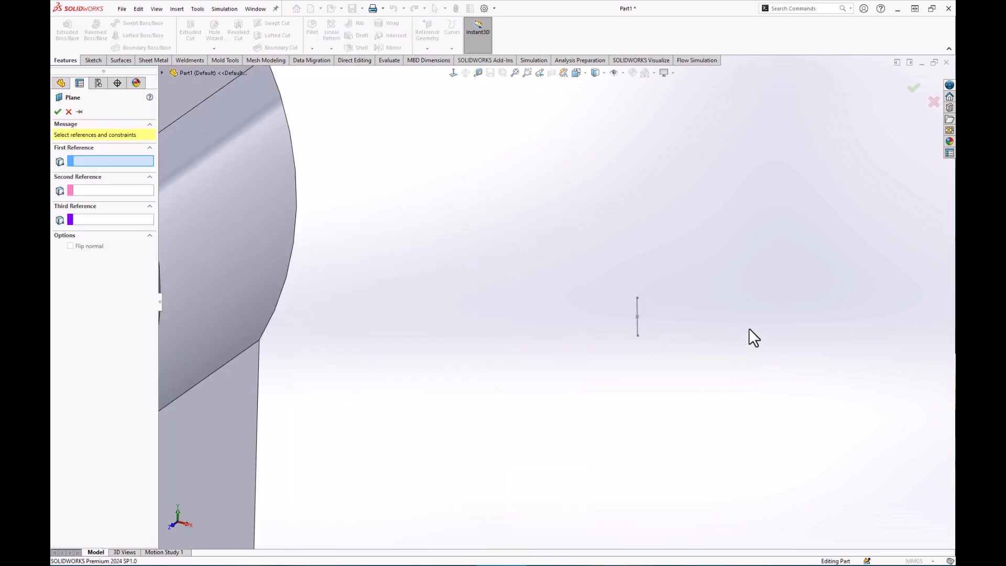
click(638, 307)
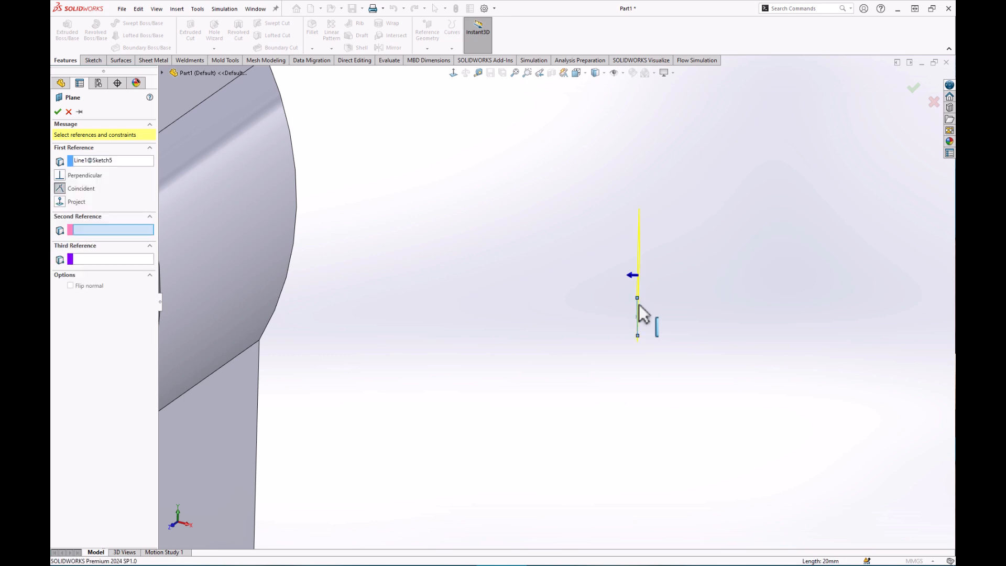
scroll(576, 349, up, 5)
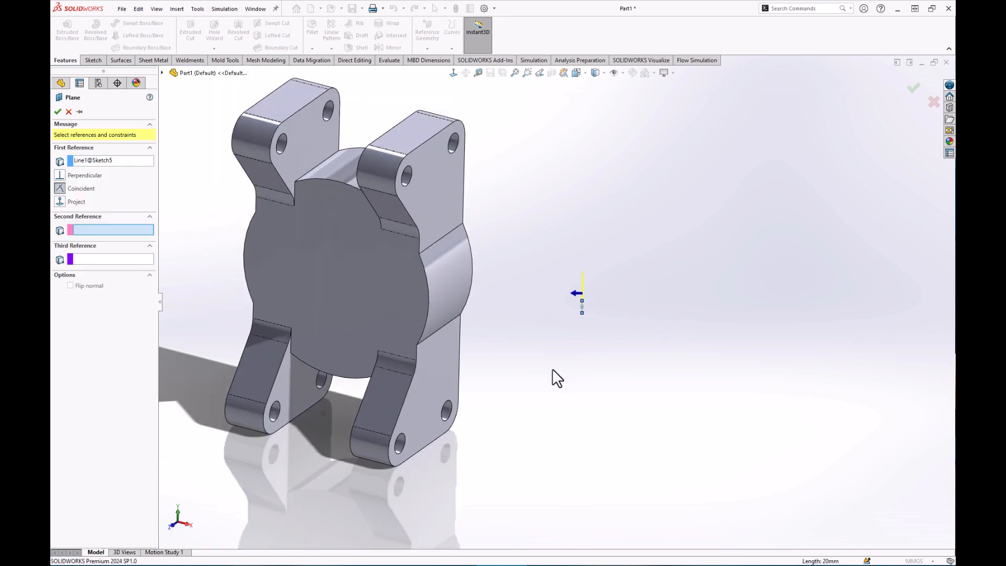
scroll(532, 376, up, 1)
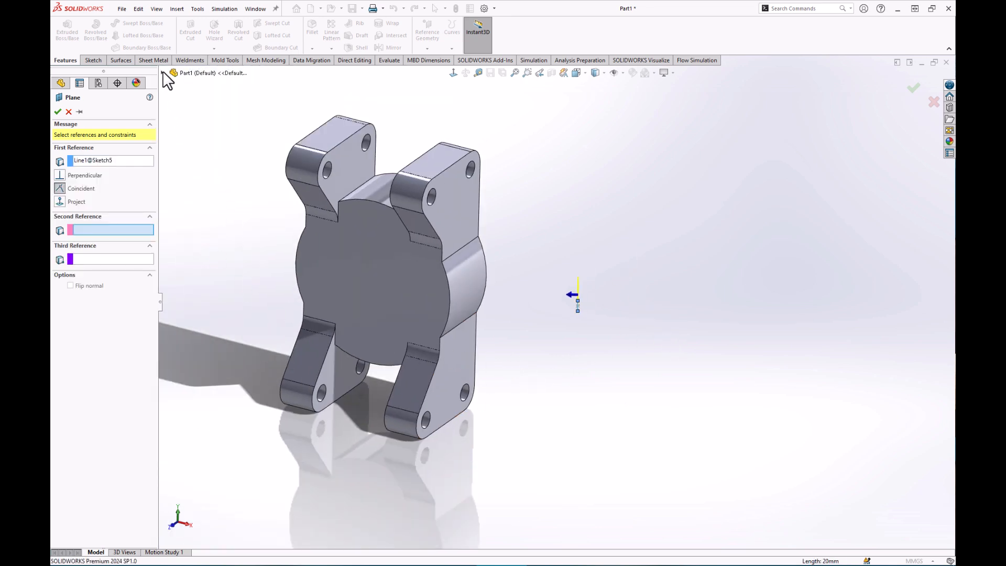
key(q)
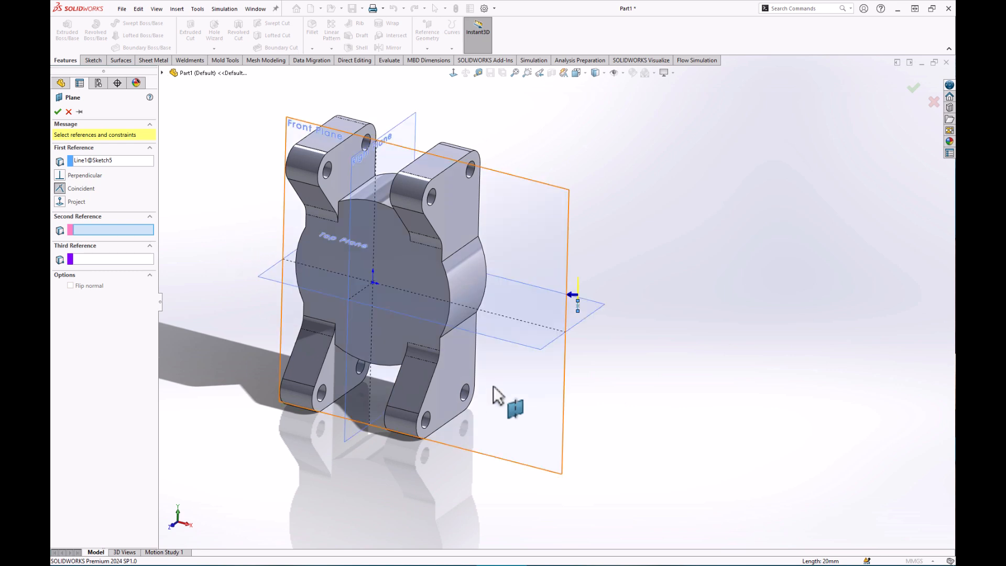
click(537, 346)
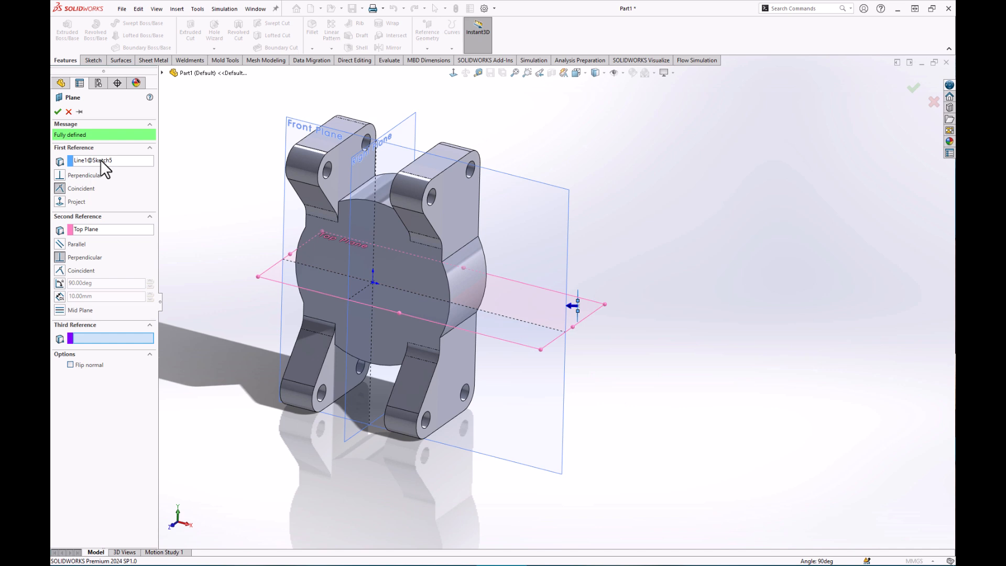
click(57, 112)
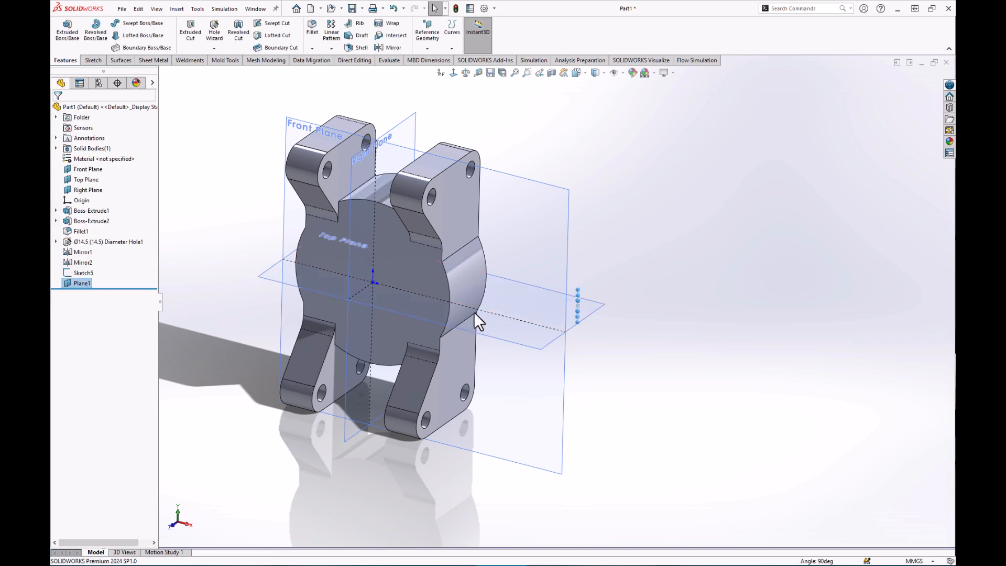
Create Plane2 offset 50 mm from the Right Plane.
middle_drag(583, 377, 647, 381)
scroll(528, 316, down, 2)
scroll(533, 325, up, 3)
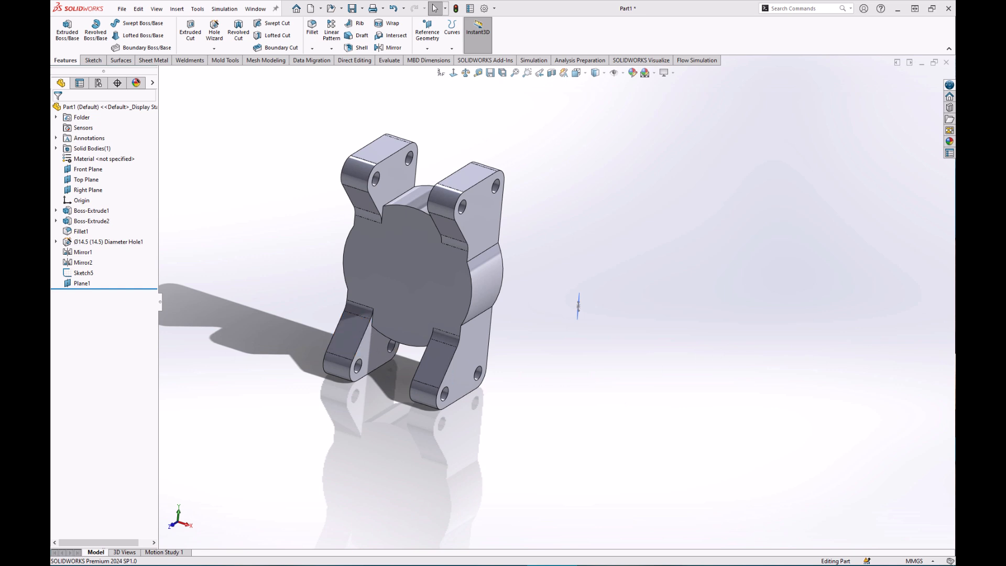
middle_drag(578, 306, 573, 308)
click(434, 39)
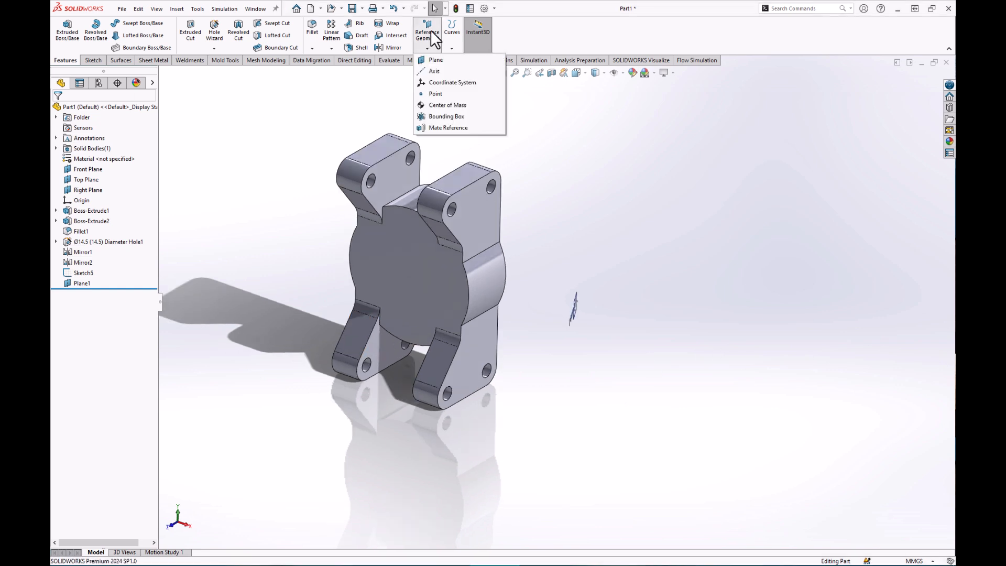
click(439, 60)
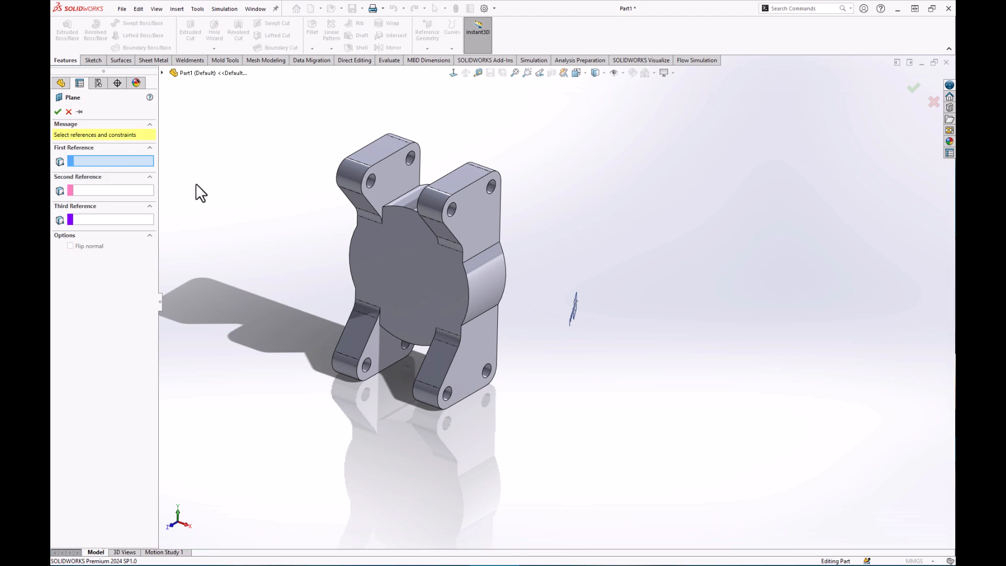
click(446, 140)
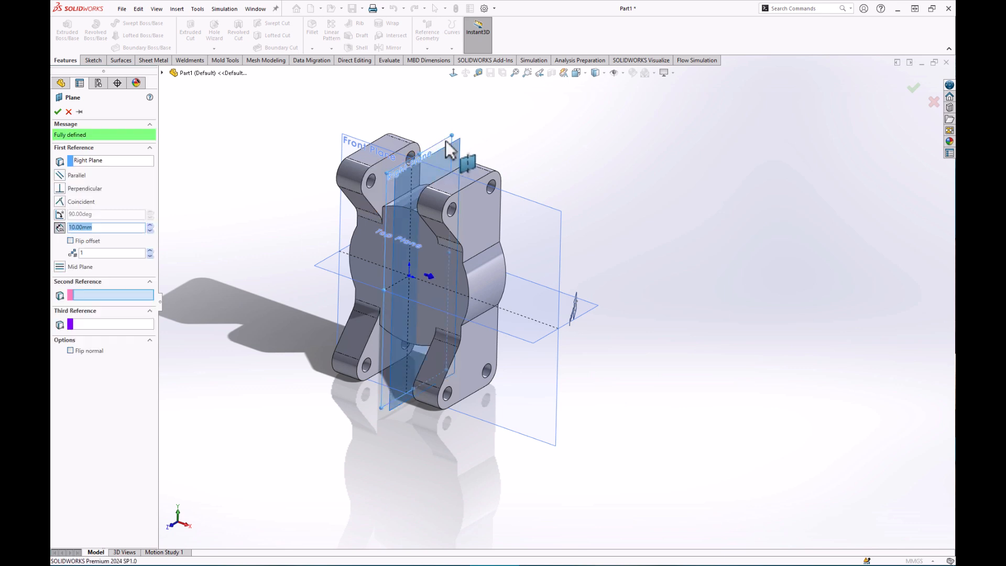
drag(114, 227, 64, 236)
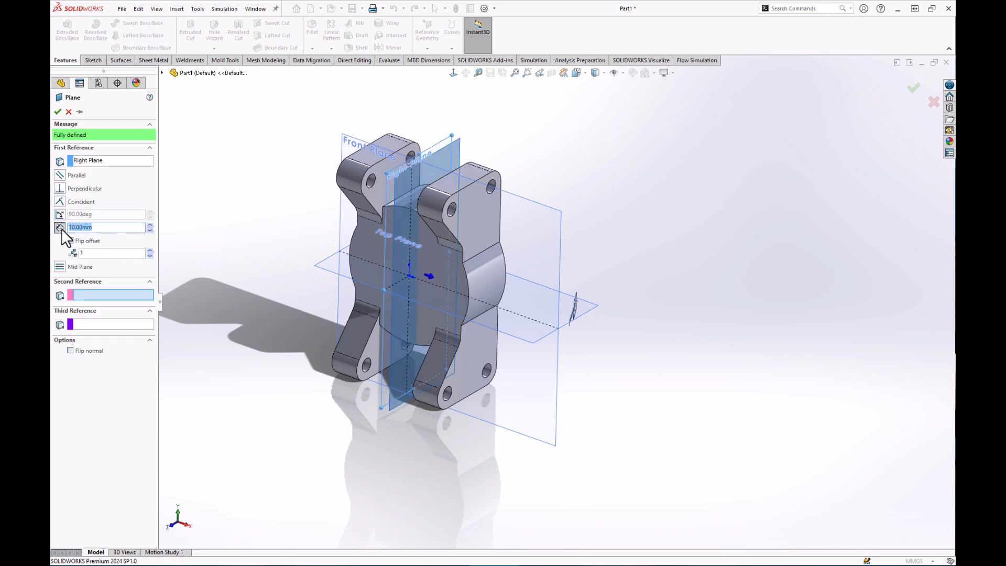
text(50)
key(Return)
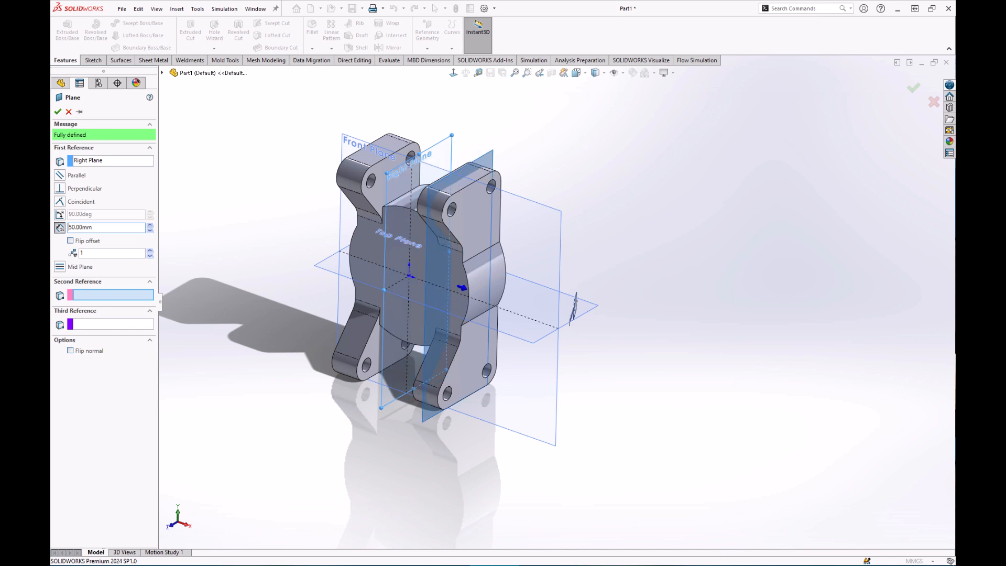
click(57, 111)
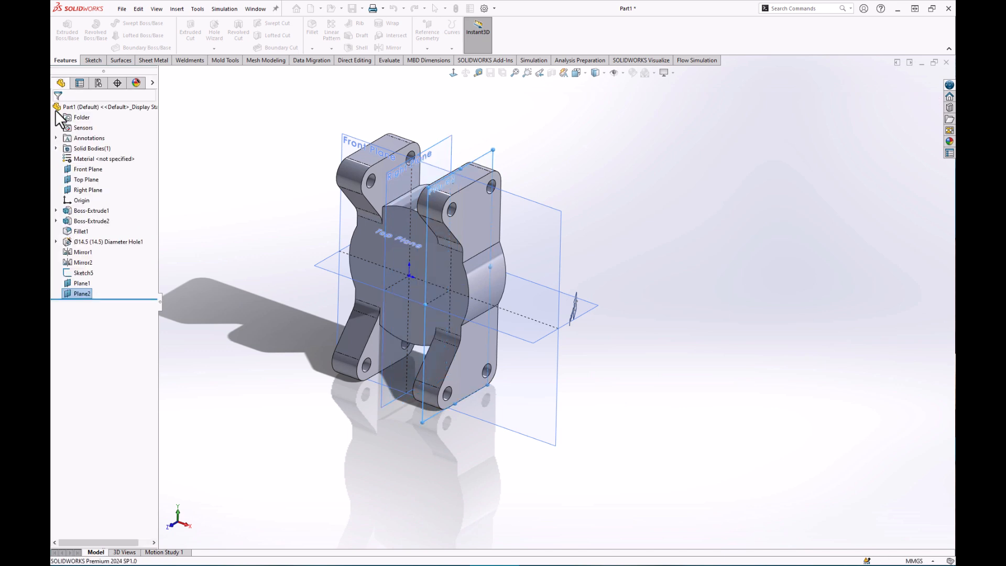
Resize Plane2's outline so it sits across the middle of the part.
drag(468, 182, 471, 237)
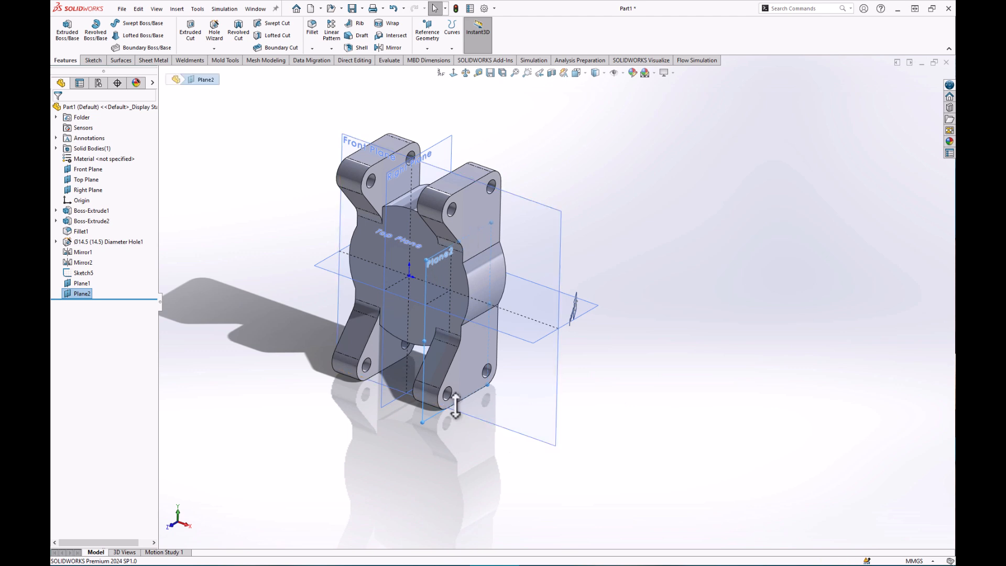
drag(461, 399, 475, 311)
click(643, 214)
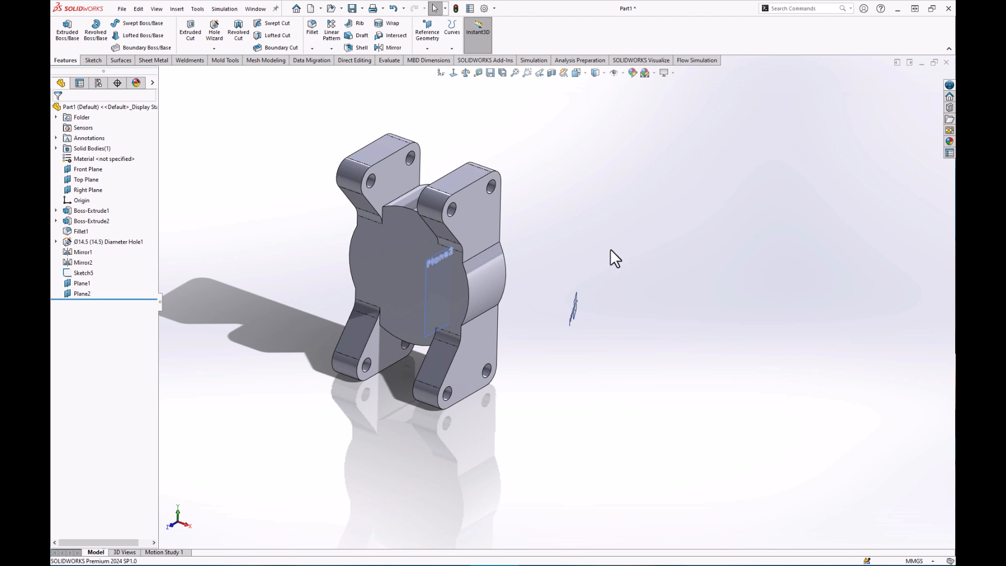
mouse_move(560, 313)
middle_down()
mouse_move(524, 281)
mouse_move(568, 307)
middle_up()
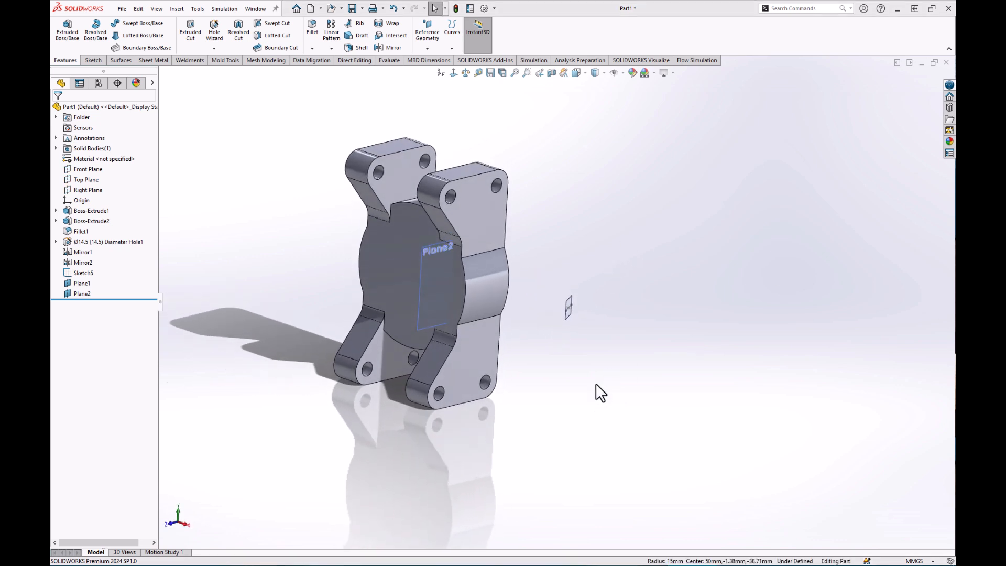
Sketch a centre rectangle on Plane2 across the middle of the part.
click(431, 246)
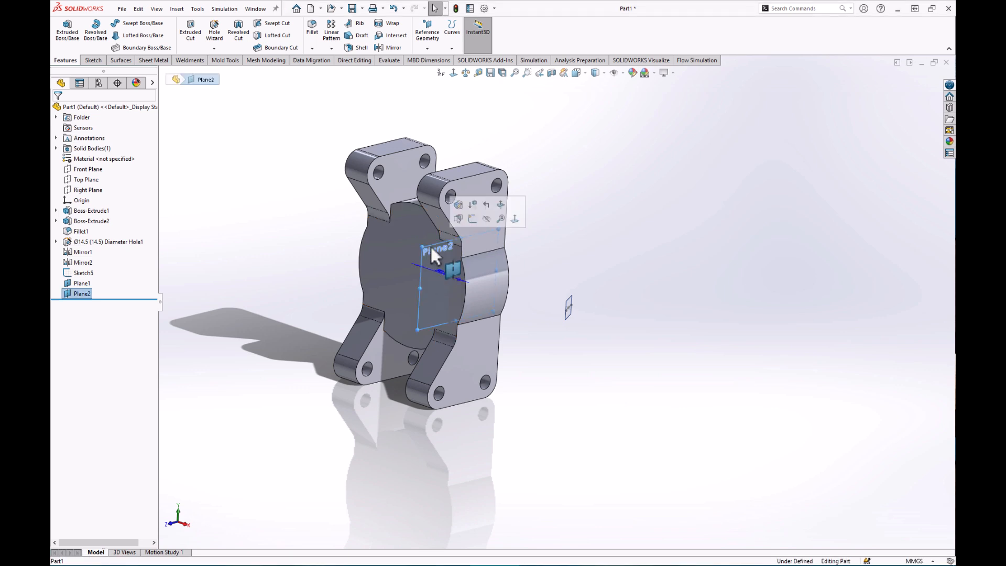
click(471, 219)
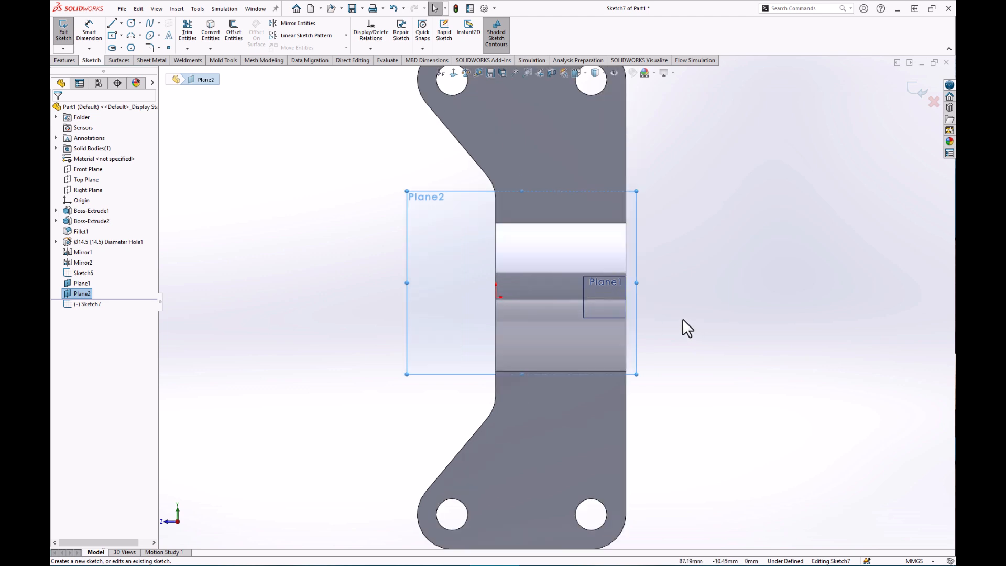
scroll(684, 321, down, 2)
click(112, 36)
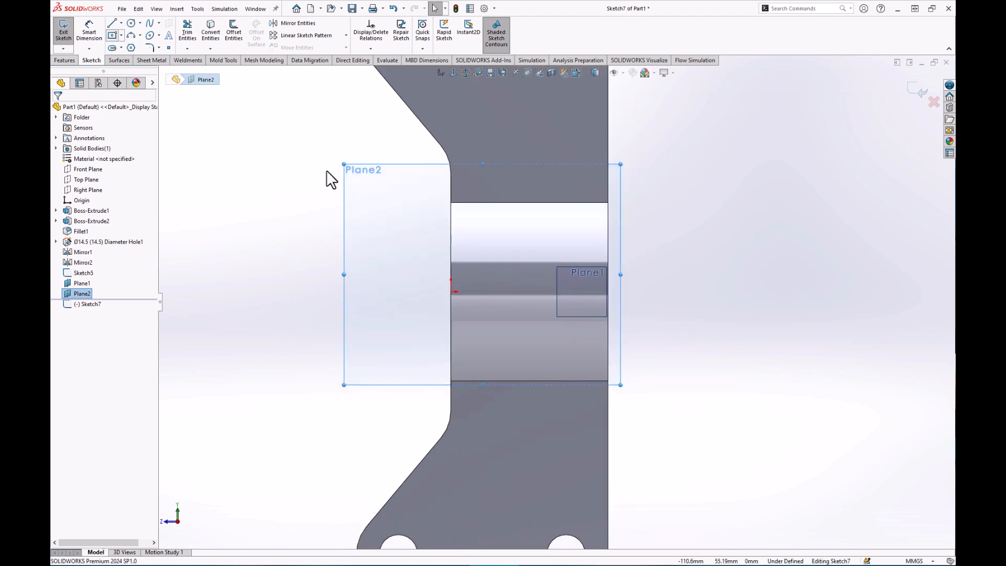
click(490, 350)
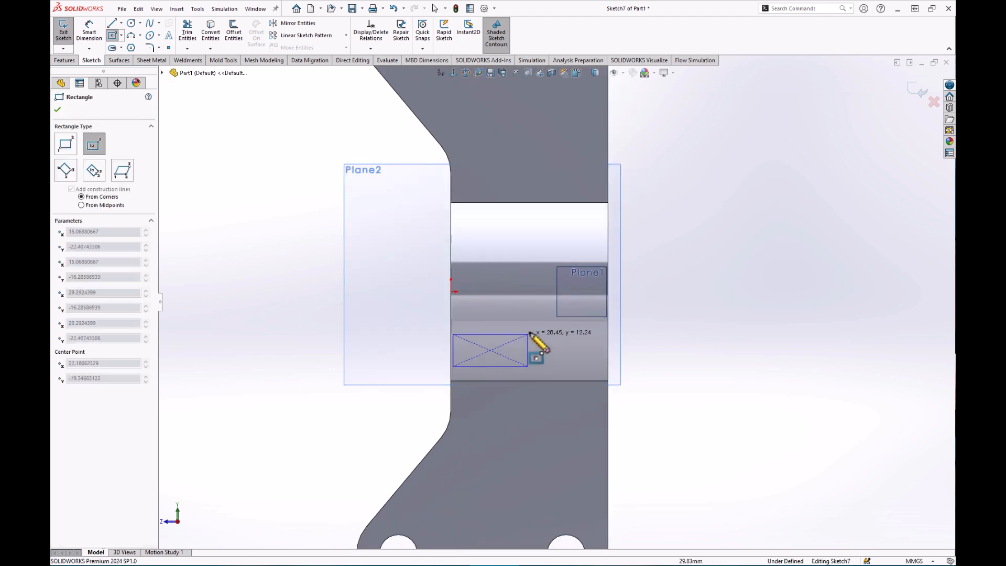
click(547, 309)
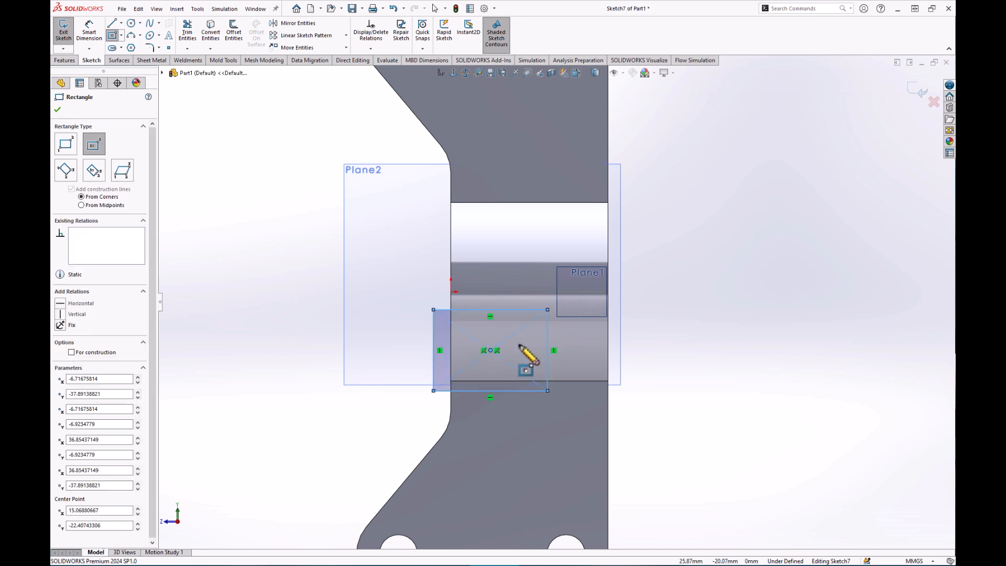
key(Escape)
Dimension the rectangle 34 mm wide and 30 mm tall.
click(89, 31)
click(518, 390)
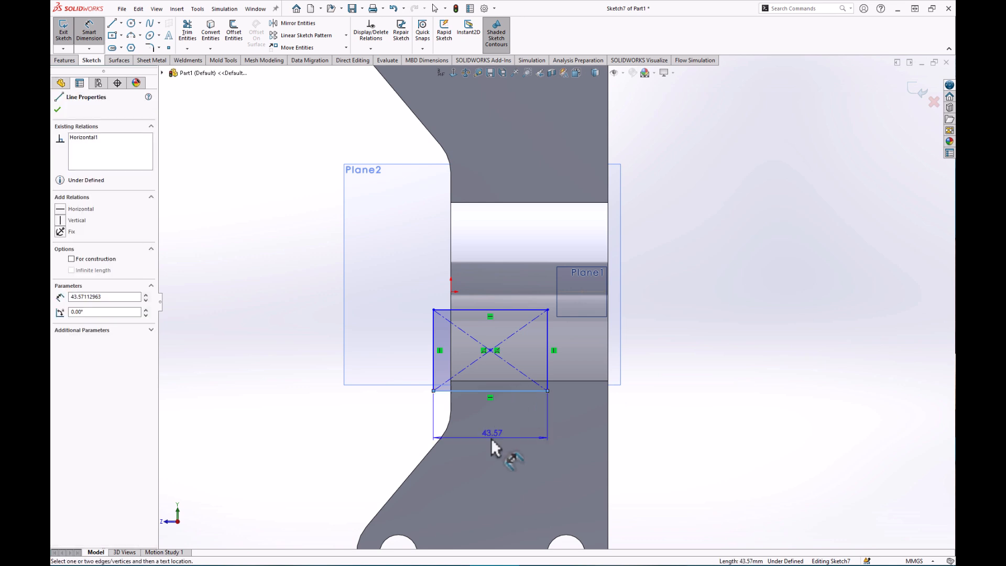
click(492, 434)
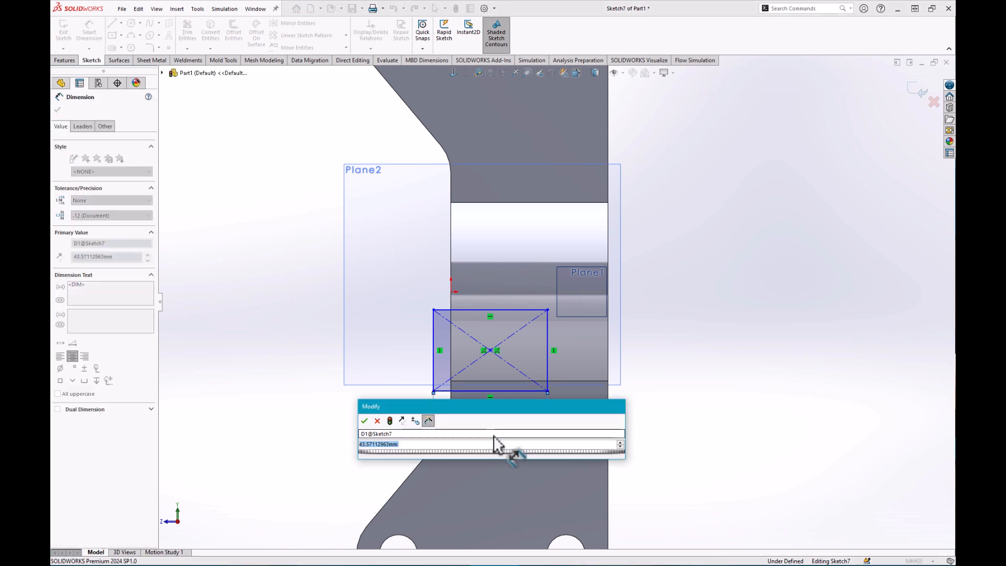
key(Return)
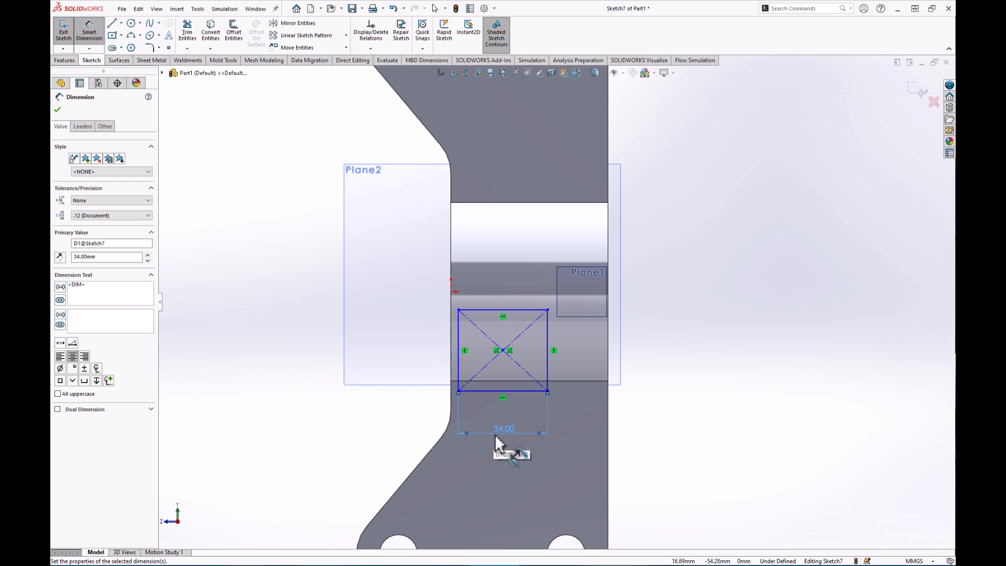
click(489, 391)
click(481, 310)
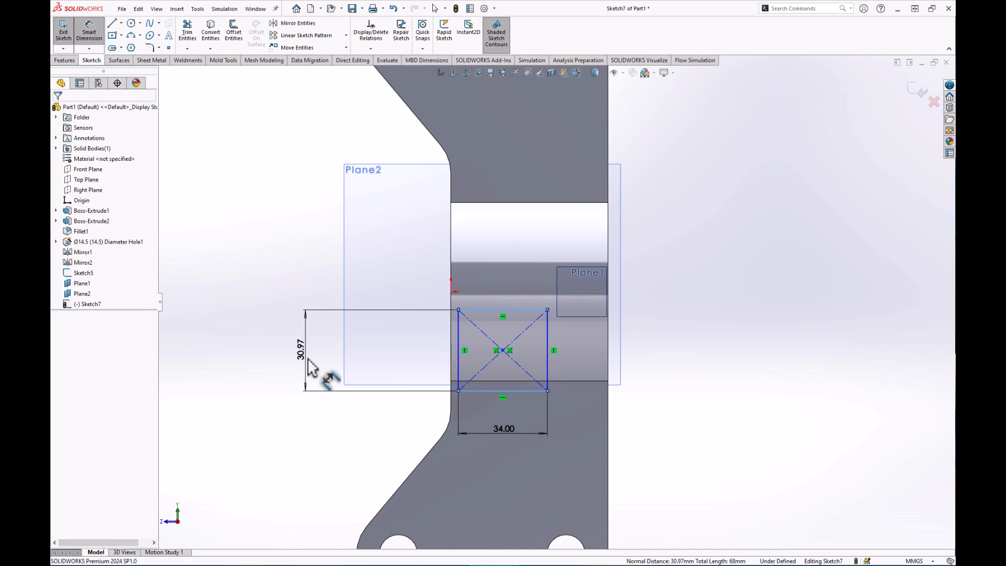
click(307, 357)
text(30)
key(Return)
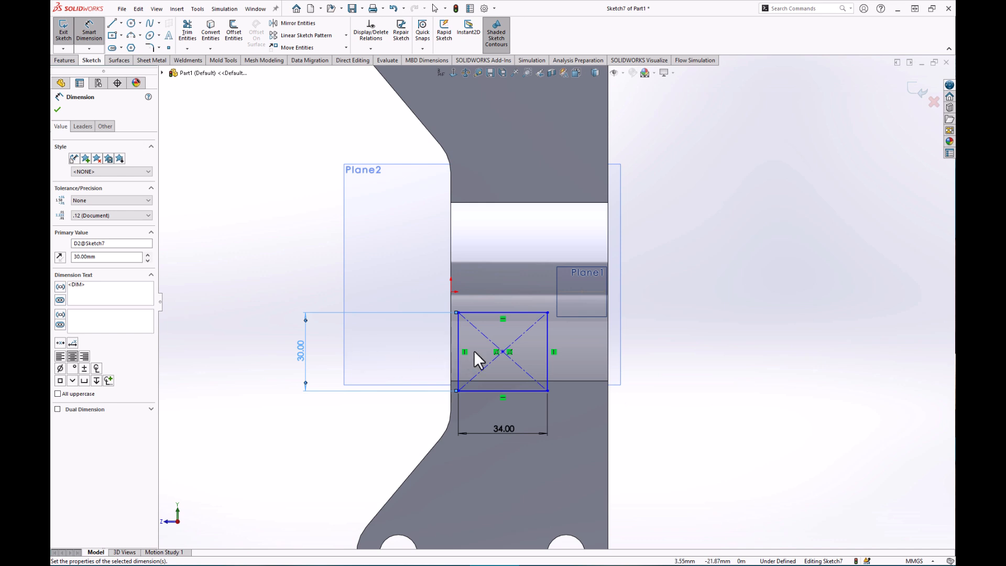
Place the rectangle centre 10 mm vertically and 24 mm horizontally from the origin.
click(502, 351)
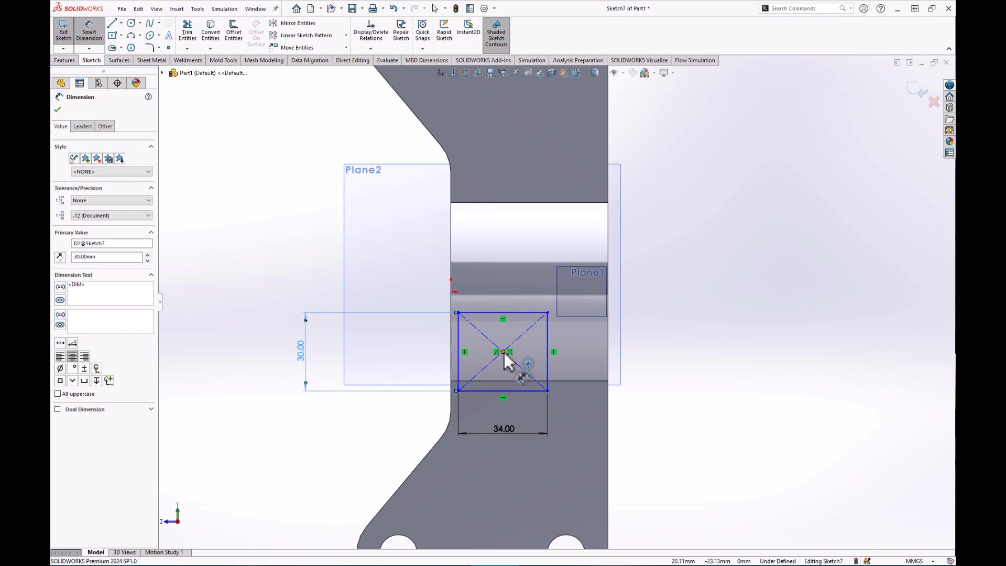
click(451, 291)
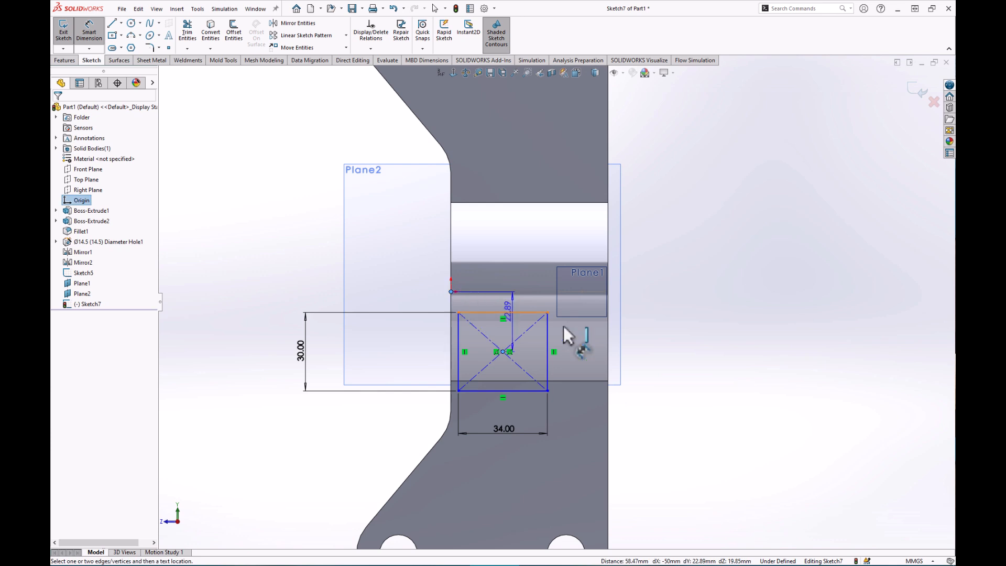
click(651, 327)
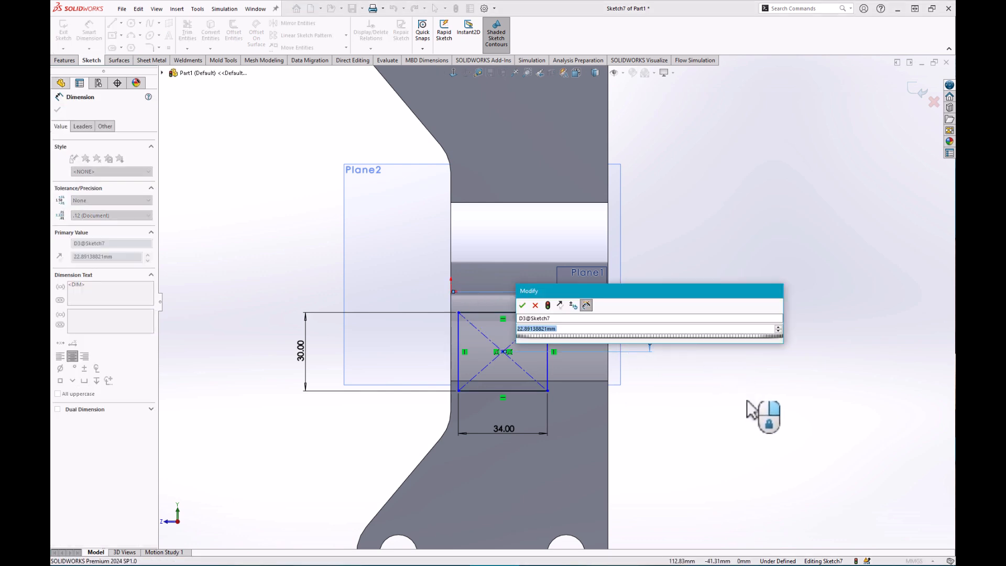
text(10)
key(Return)
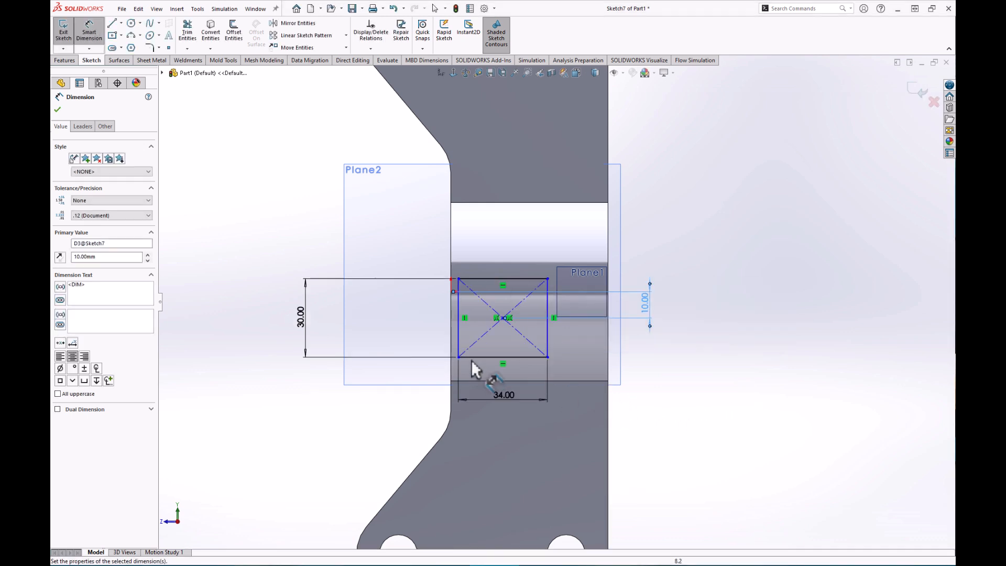
click(451, 290)
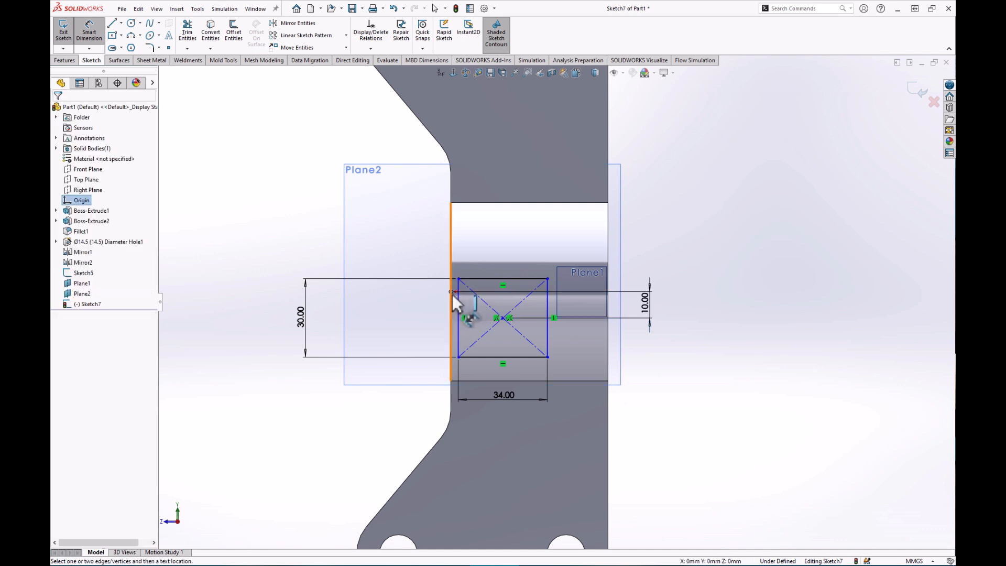
click(502, 316)
click(483, 231)
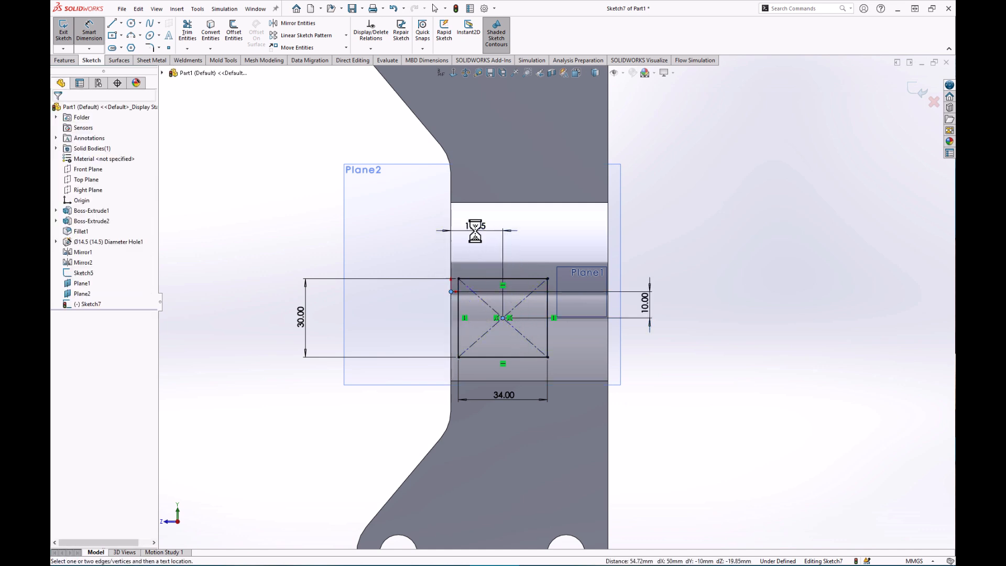
text(24)
key(Return)
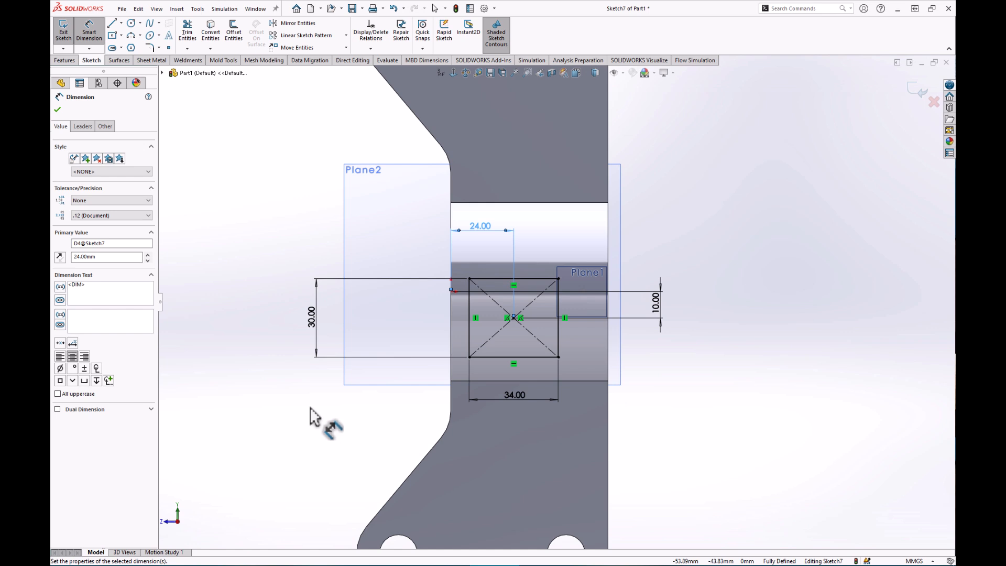
key(Escape)
key(Escape)
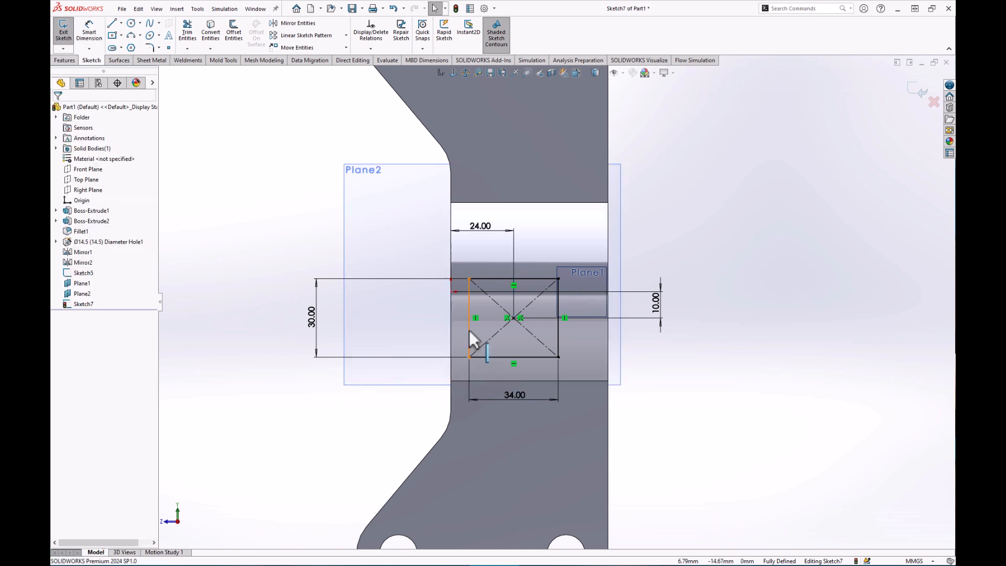
click(469, 332)
ctrl+click(558, 332)
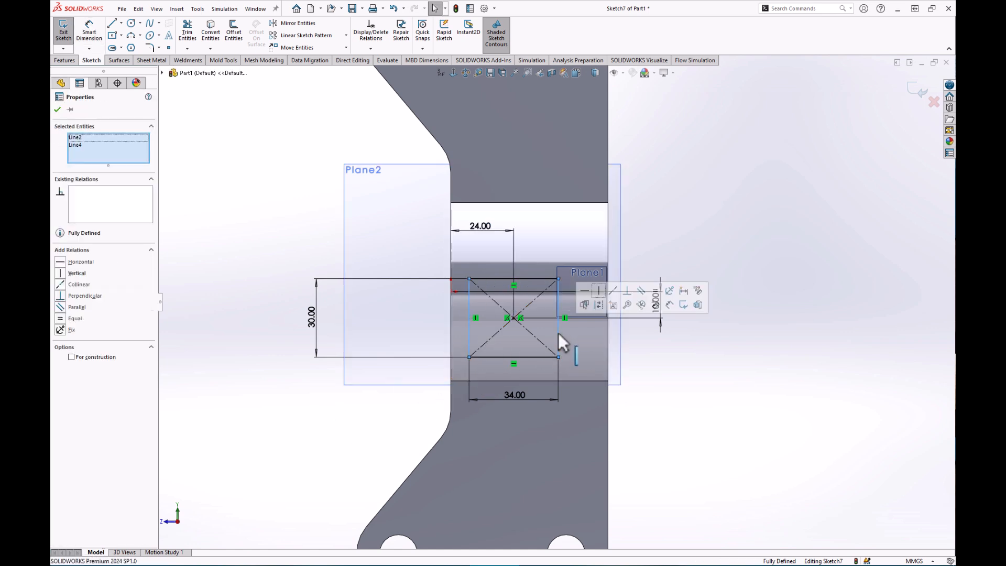
key(Escape)
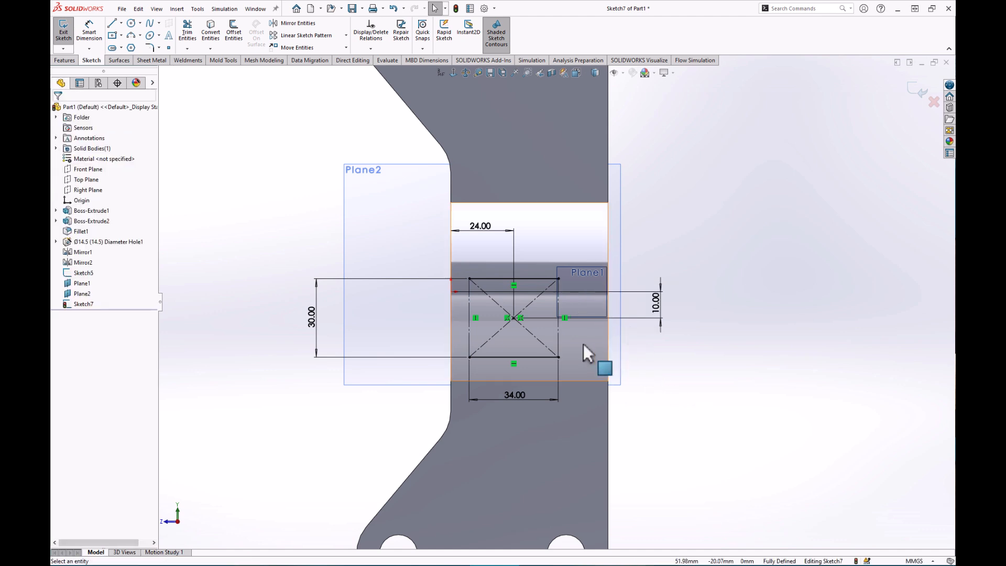
scroll(595, 344, down, 2)
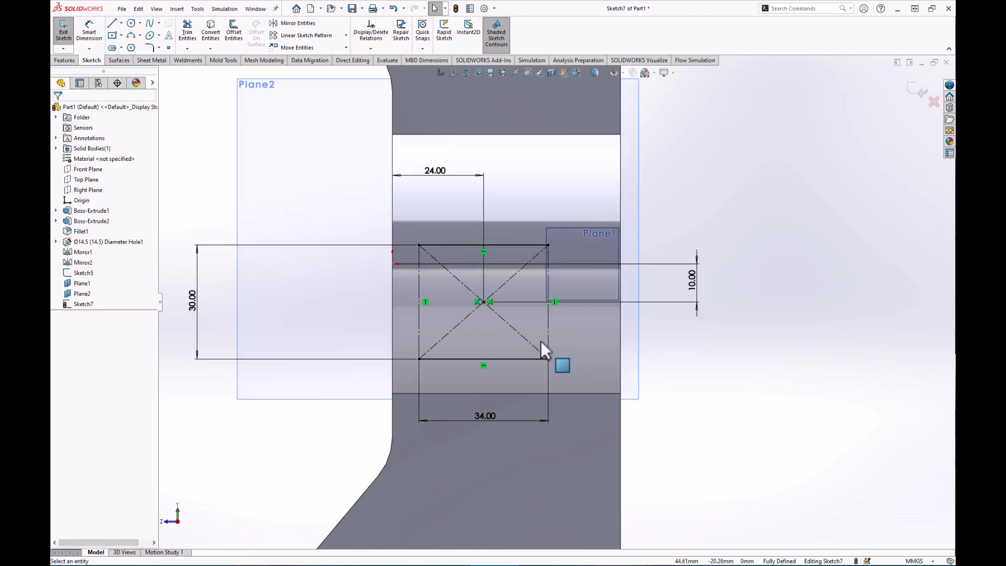
Draw a three-point arc bulging left between the rectangle's left corners.
click(141, 36)
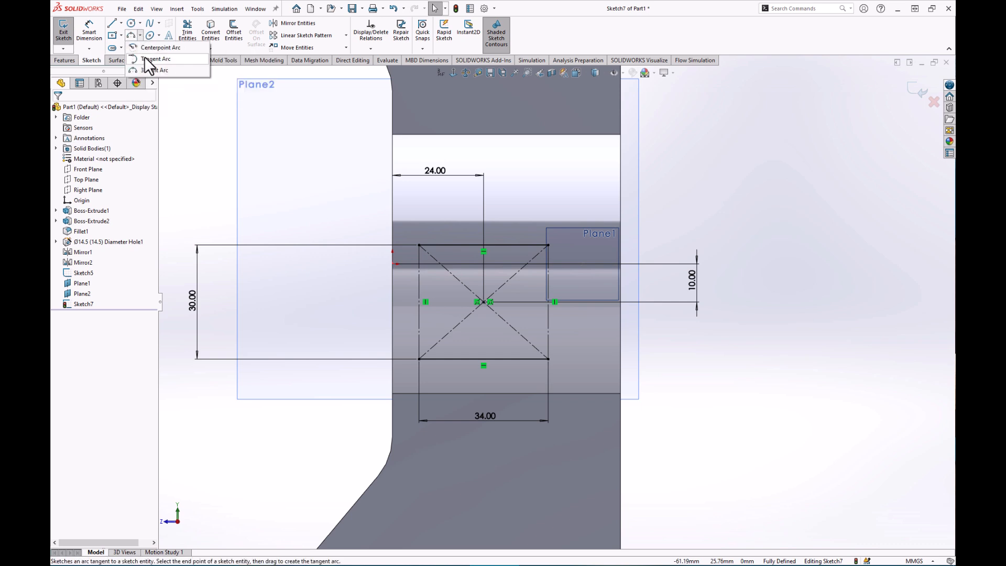
click(160, 76)
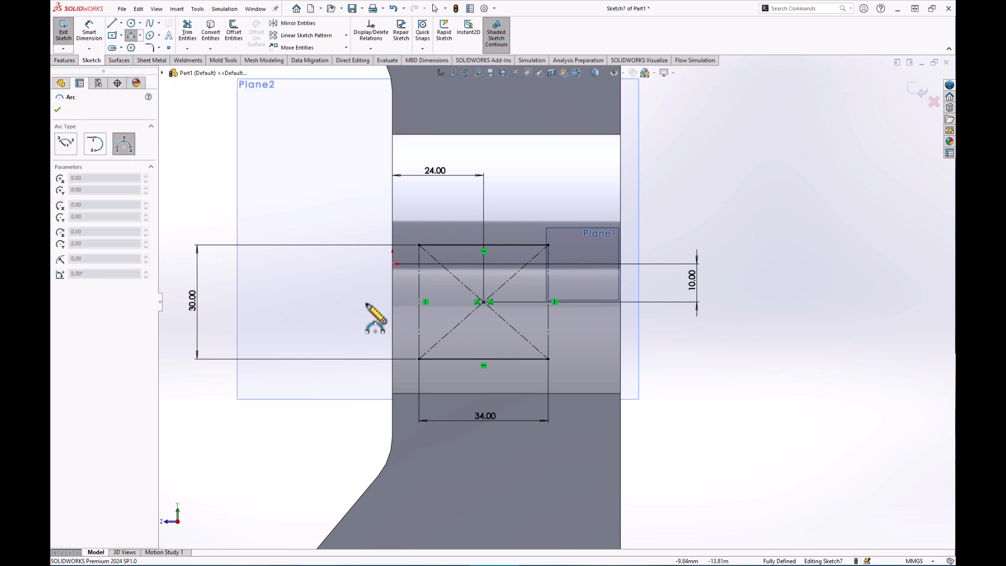
click(419, 245)
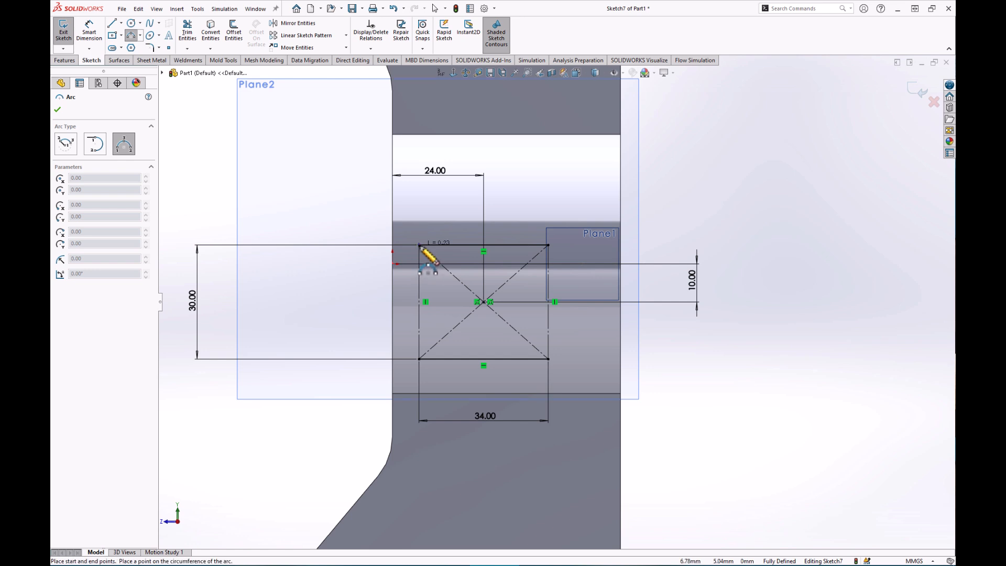
click(419, 359)
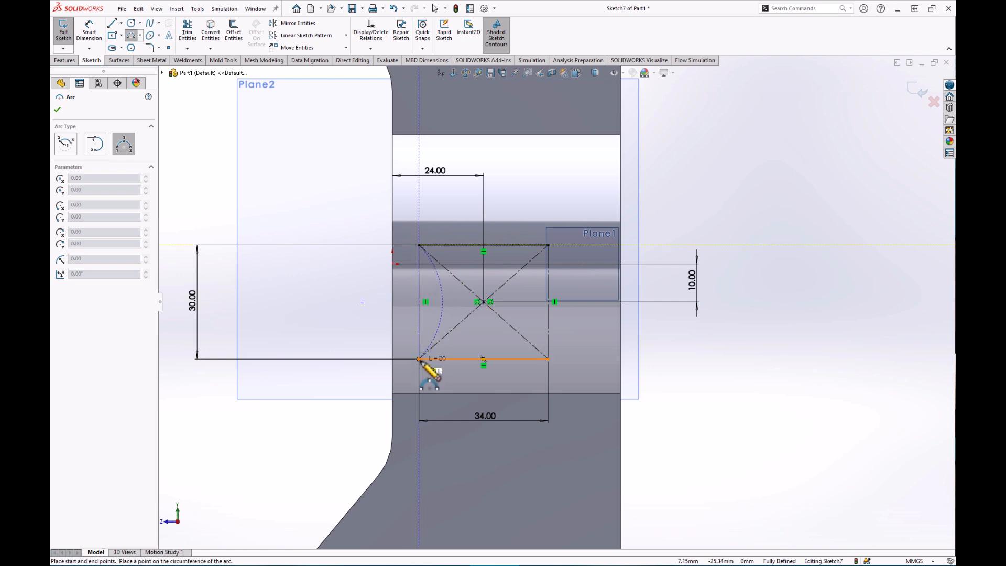
click(386, 309)
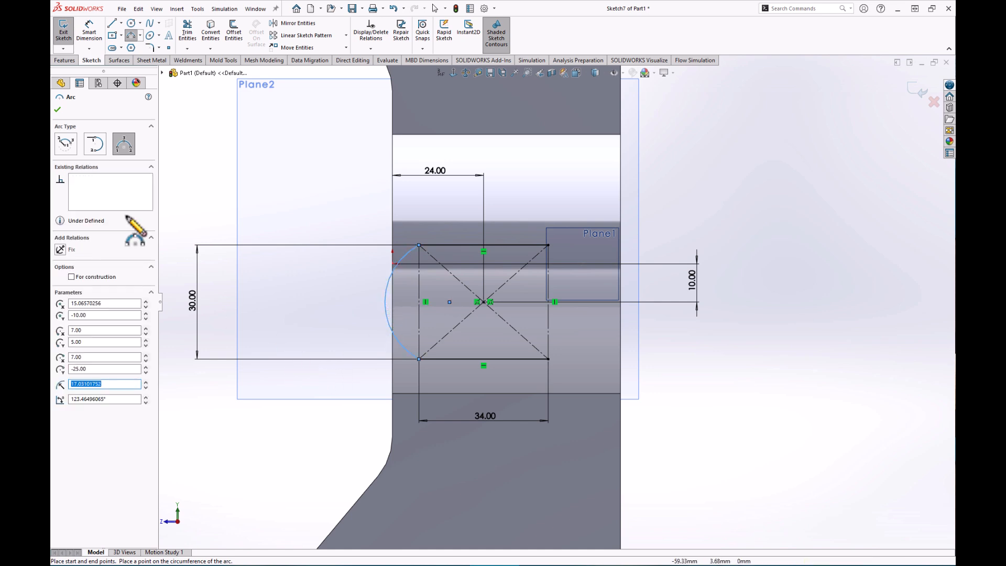
Dimension the arc to a 25 mm radius.
click(93, 35)
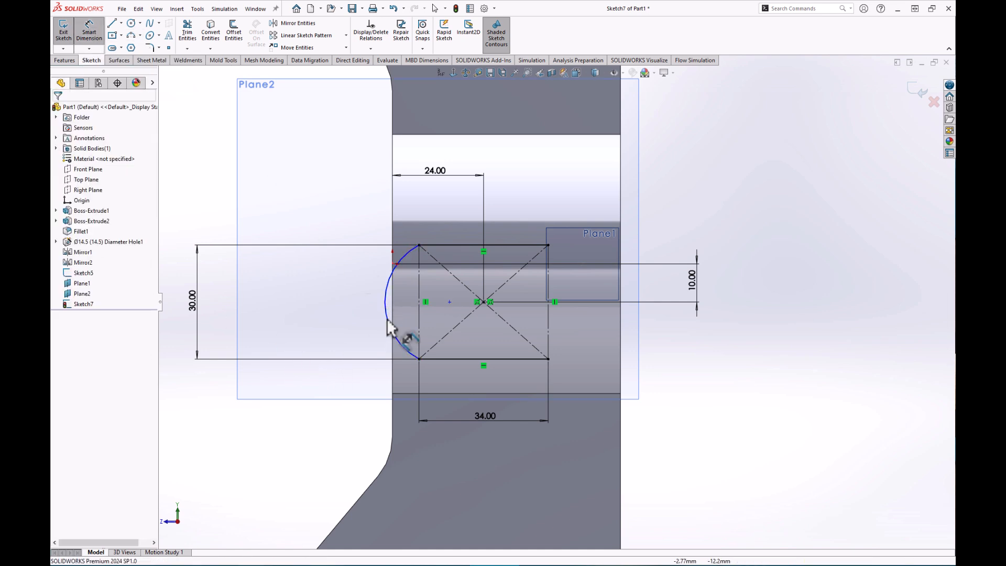
click(390, 280)
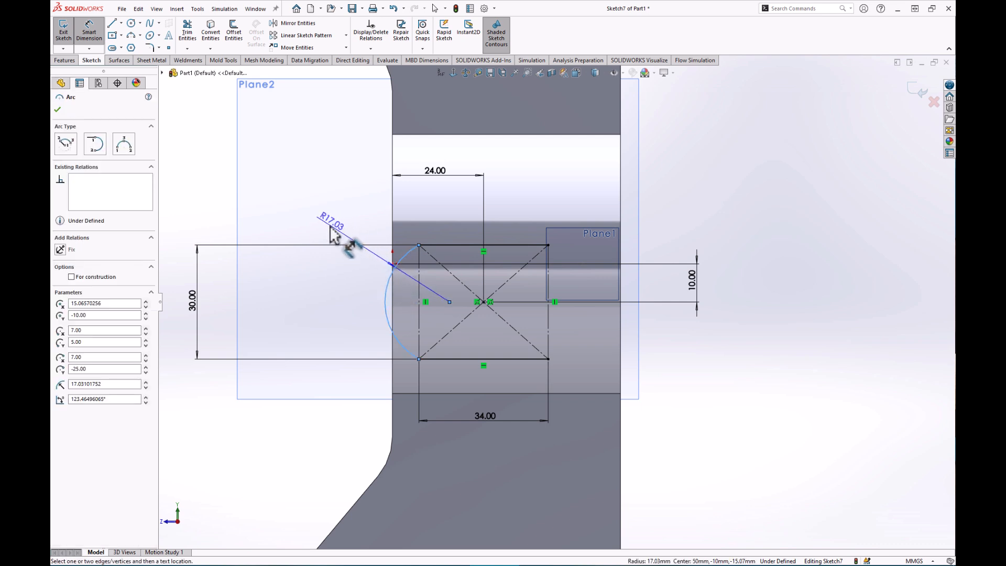
click(321, 301)
text(25)
key(Return)
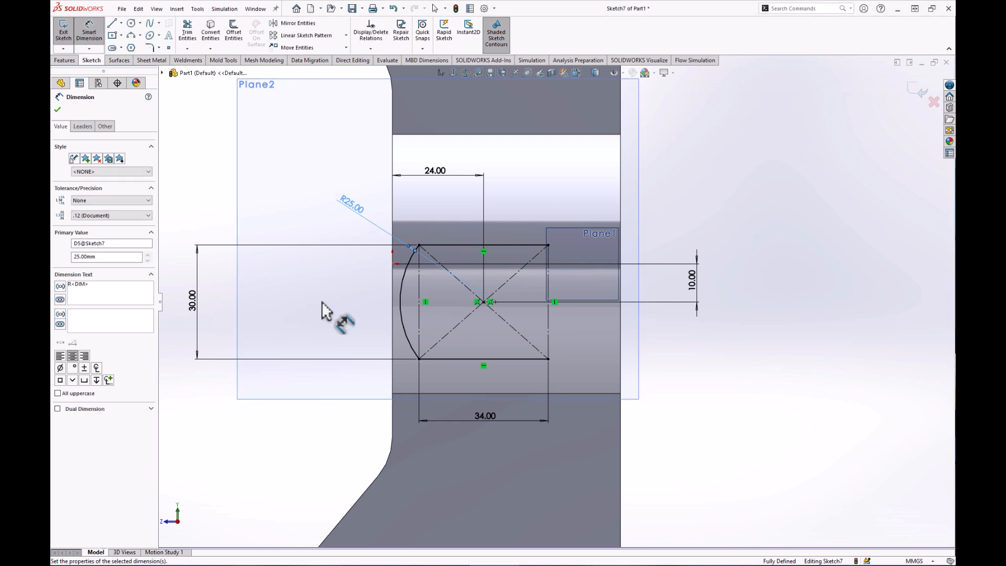
key(Escape)
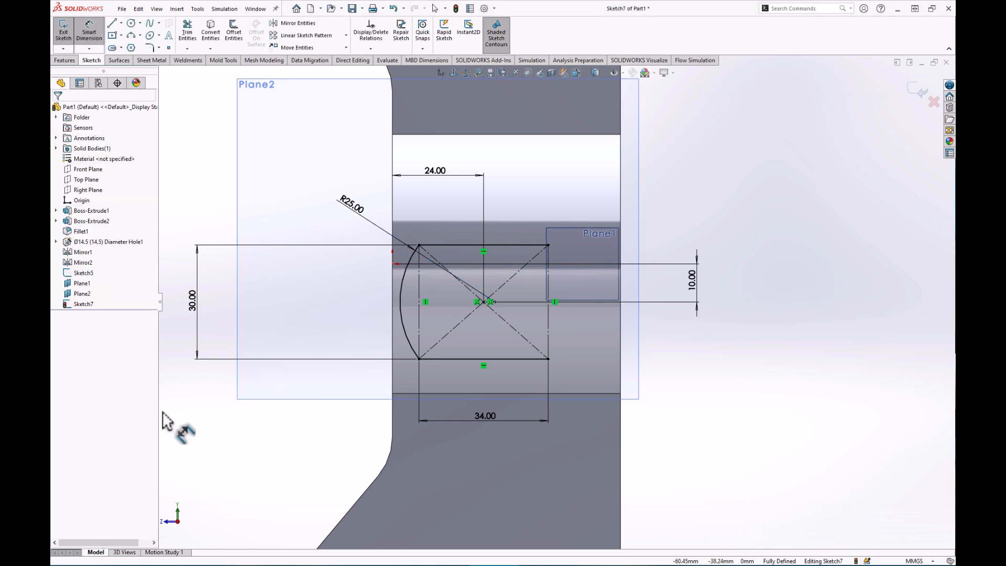
Draw a vertical centerline from the sketch centre to the bottom edge midpoint.
click(121, 23)
click(135, 46)
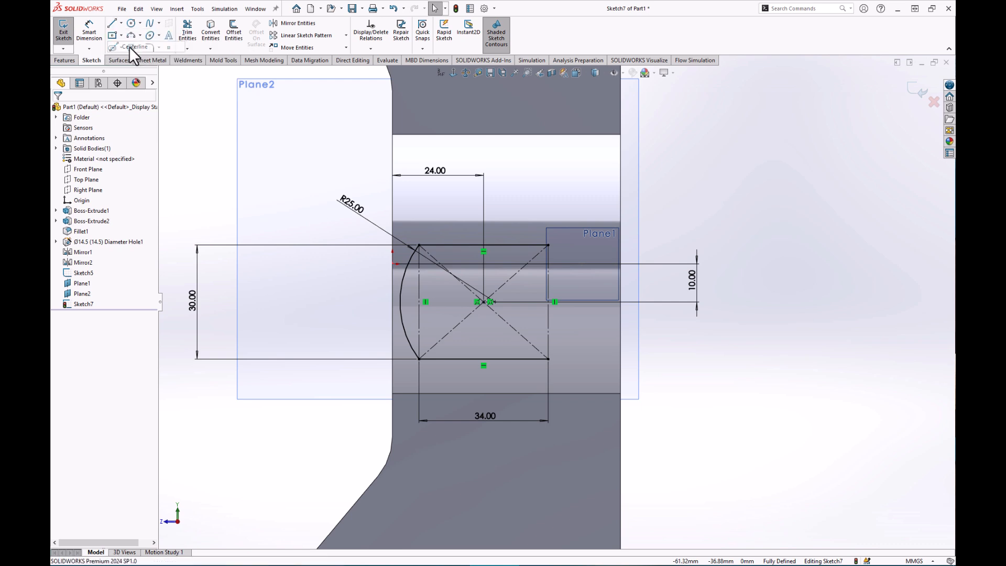
click(483, 302)
click(482, 359)
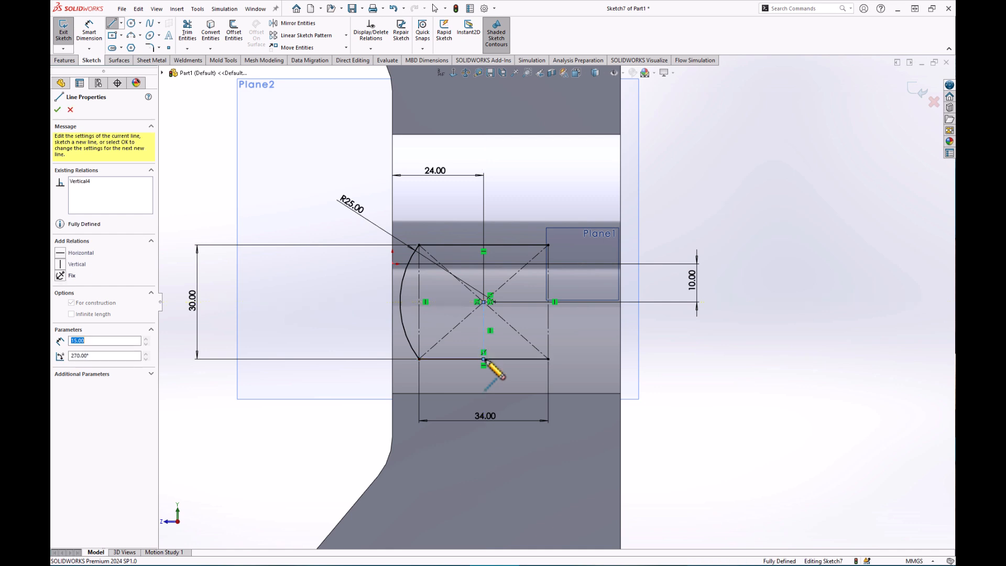
key(Escape)
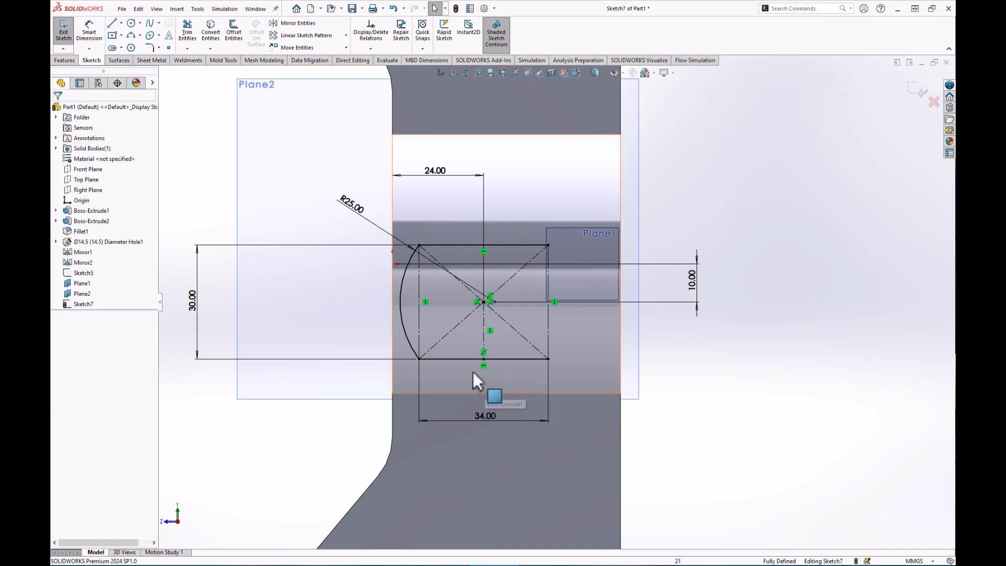
Mirror the left arc about the centerline onto the right side and exit Sketch7.
click(292, 22)
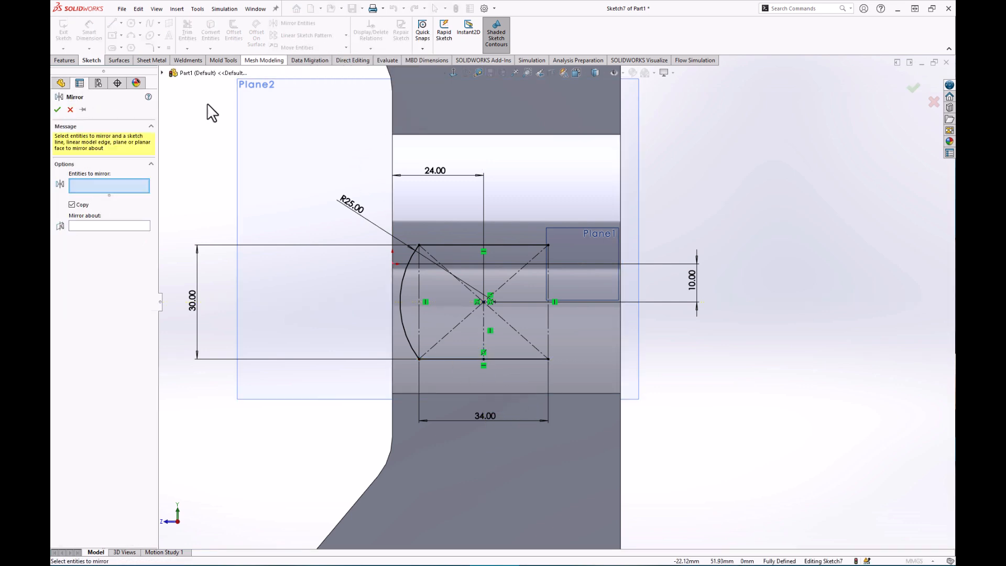
click(401, 319)
click(105, 226)
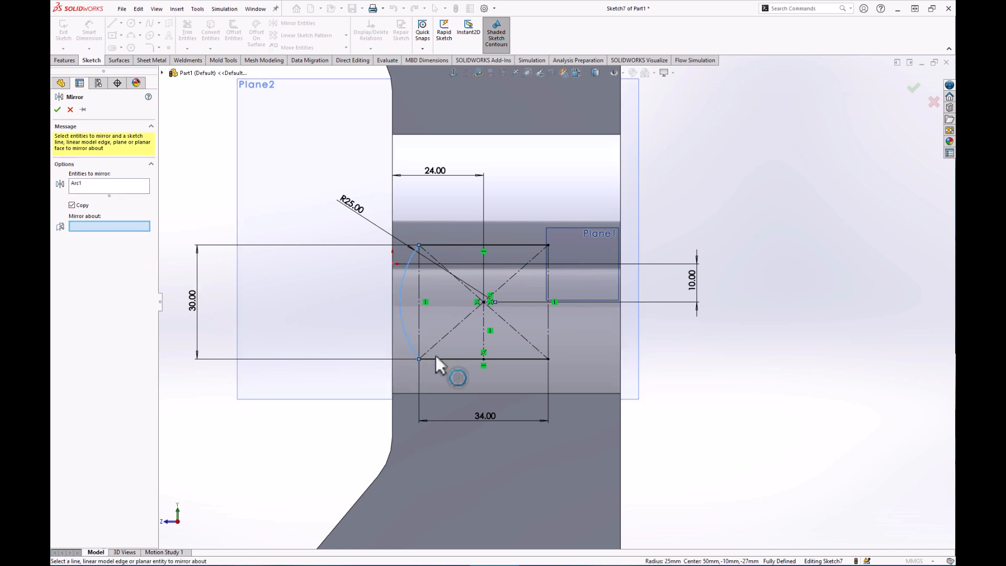
click(484, 317)
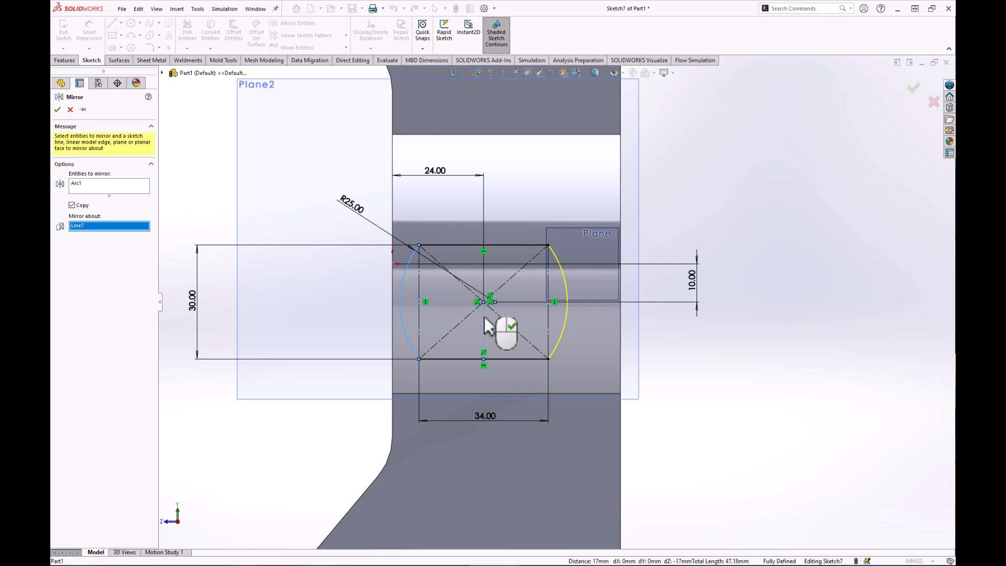
click(58, 109)
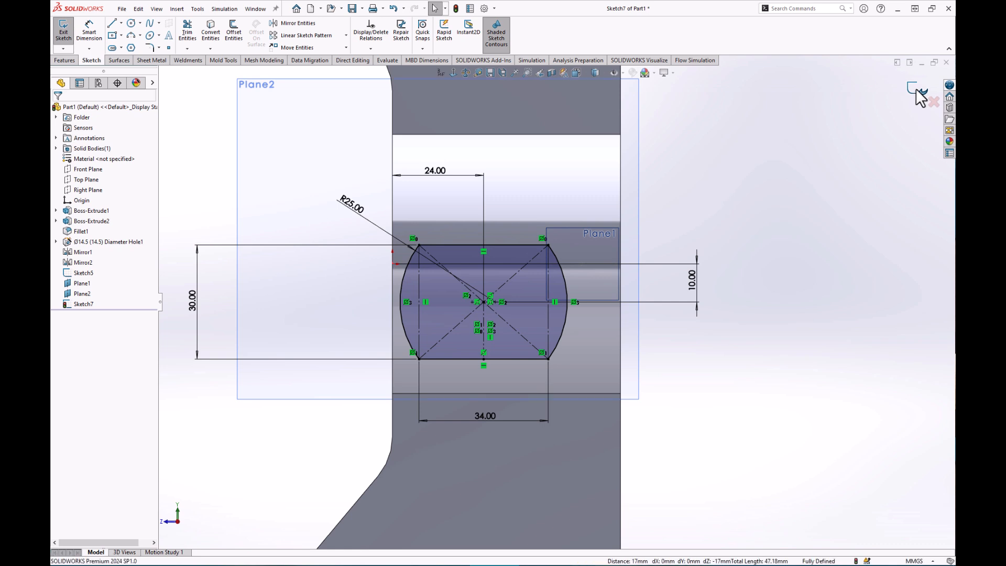
click(921, 96)
Zoom out and orbit the knuckle part into an angled 3D view, clearing the Sketch7 selection.
scroll(526, 392, up, 7)
middle_drag(355, 370, 424, 413)
click(682, 425)
mouse_move(588, 359)
middle_down()
mouse_move(638, 347)
mouse_move(602, 341)
mouse_move(590, 355)
mouse_move(579, 329)
mouse_move(589, 358)
mouse_move(579, 363)
mouse_move(597, 359)
mouse_move(580, 352)
mouse_move(585, 366)
middle_up()
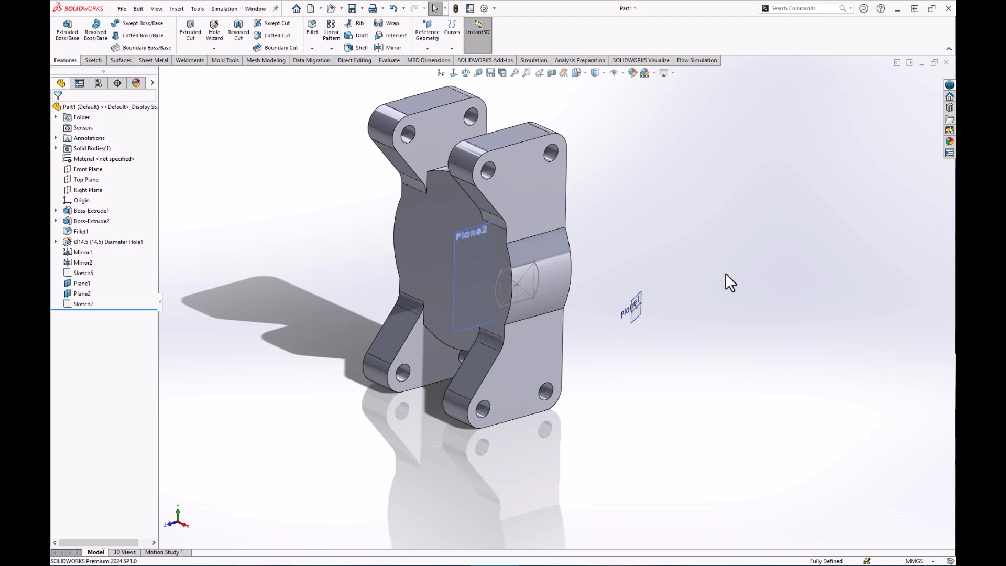
Start a new sketch on Plane1 and zoom in on it.
click(636, 299)
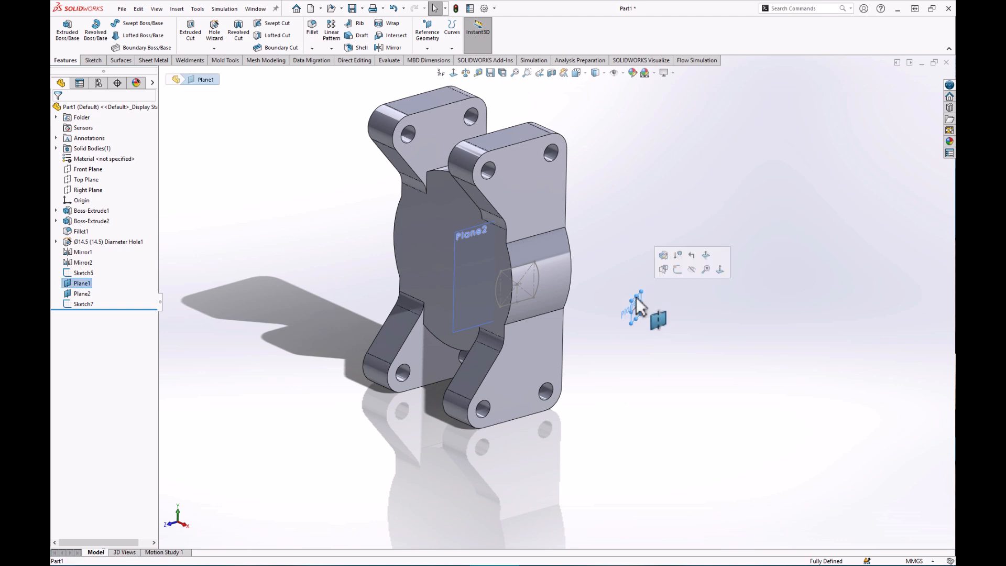
click(677, 268)
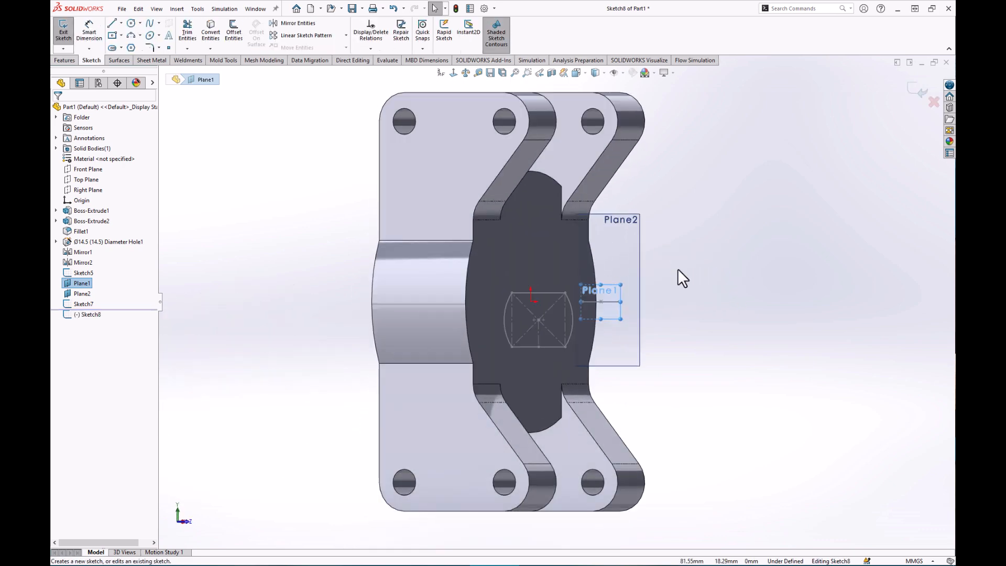
scroll(649, 340, down, 5)
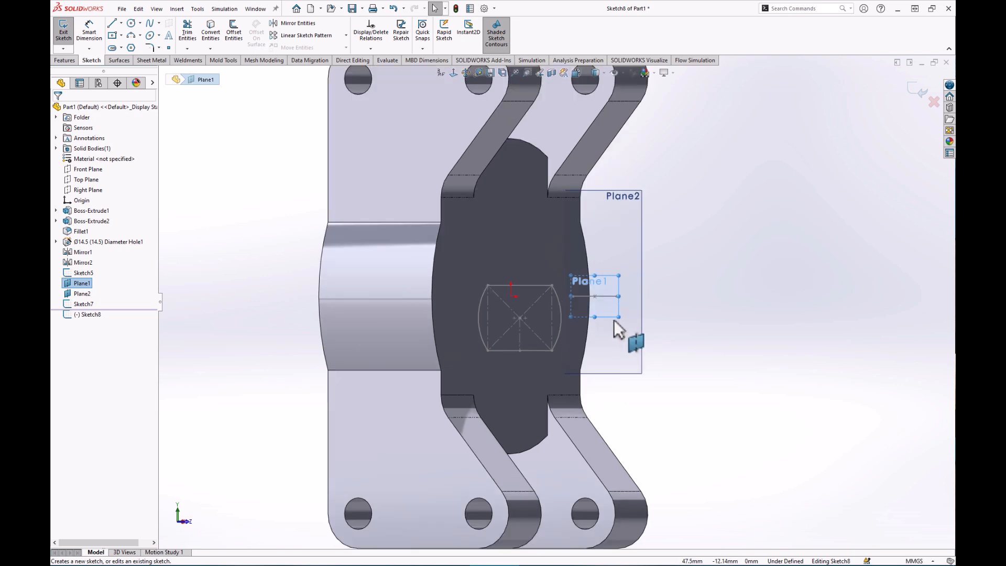
scroll(612, 312, down, 2)
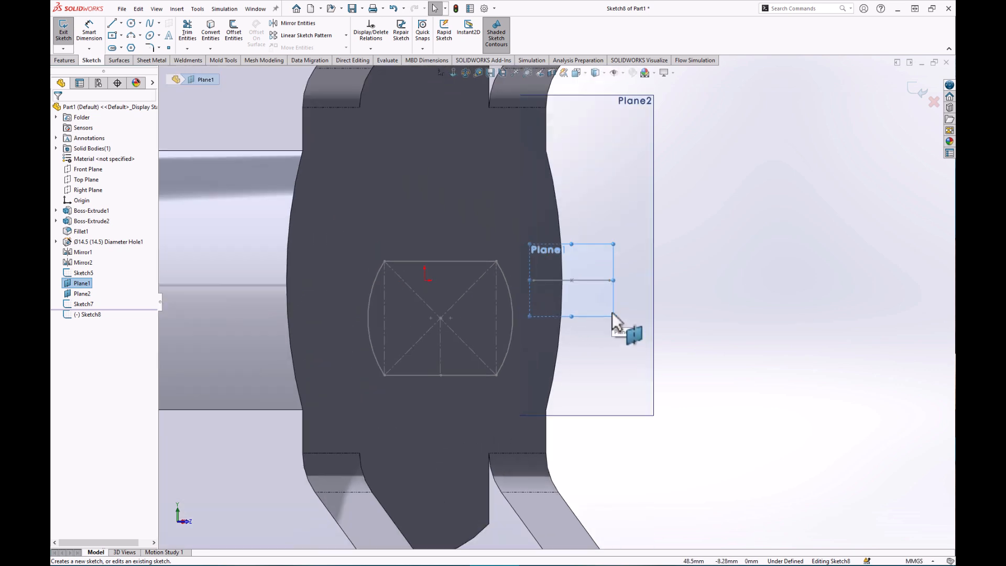
Draw a center-point rectangle beside the earlier profile.
click(113, 37)
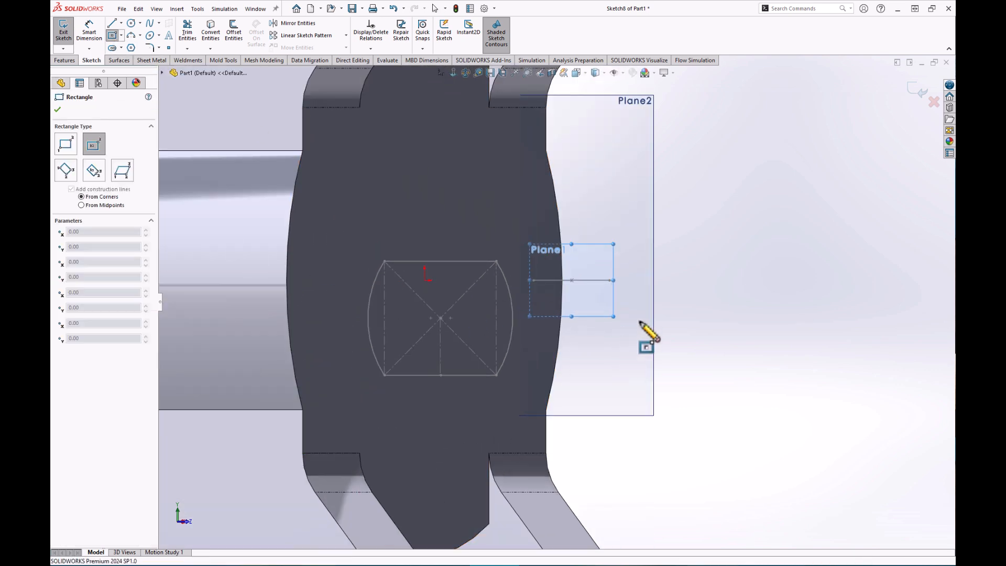
click(644, 324)
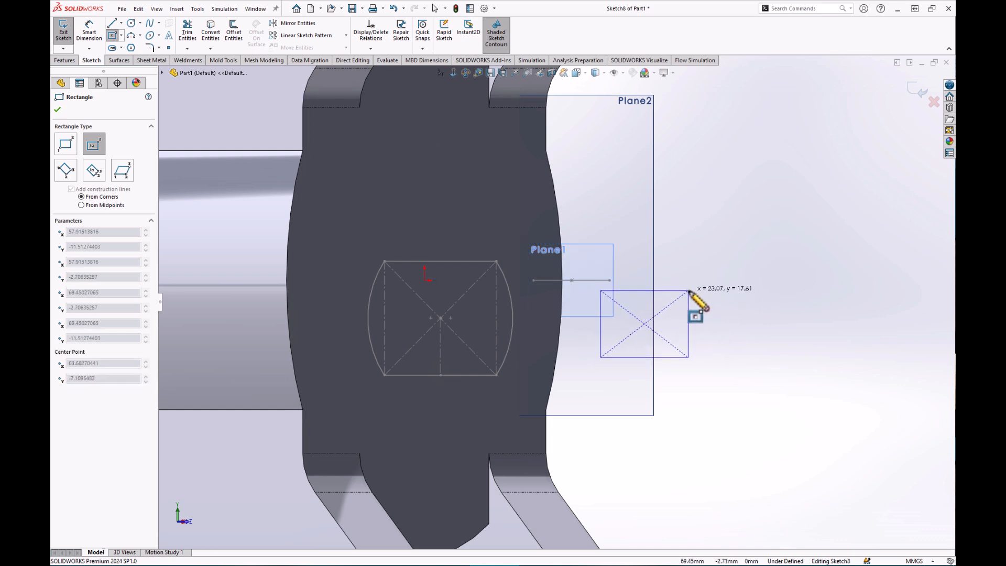
click(688, 290)
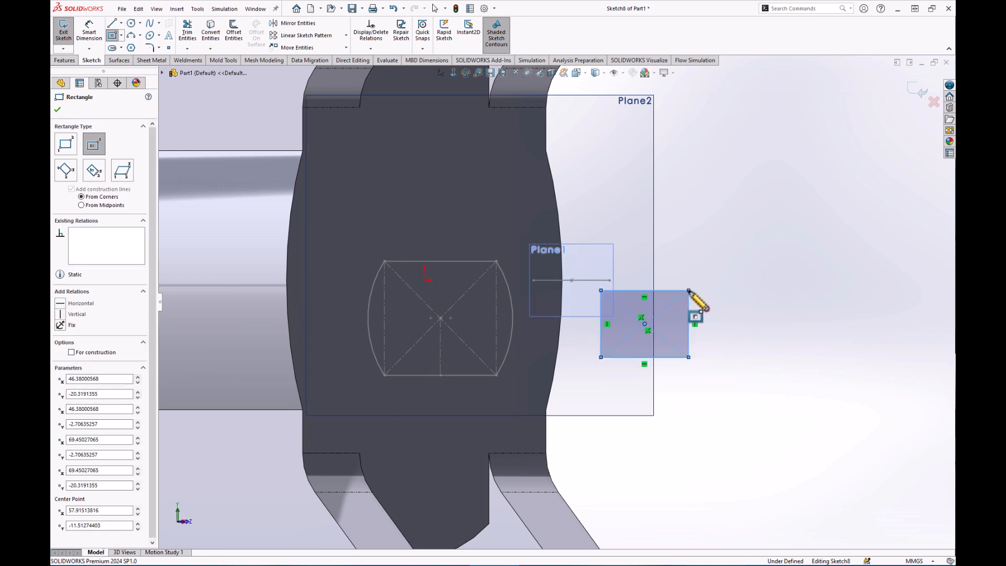
Dimension the rectangle to 14 mm high and 20 mm wide.
click(96, 31)
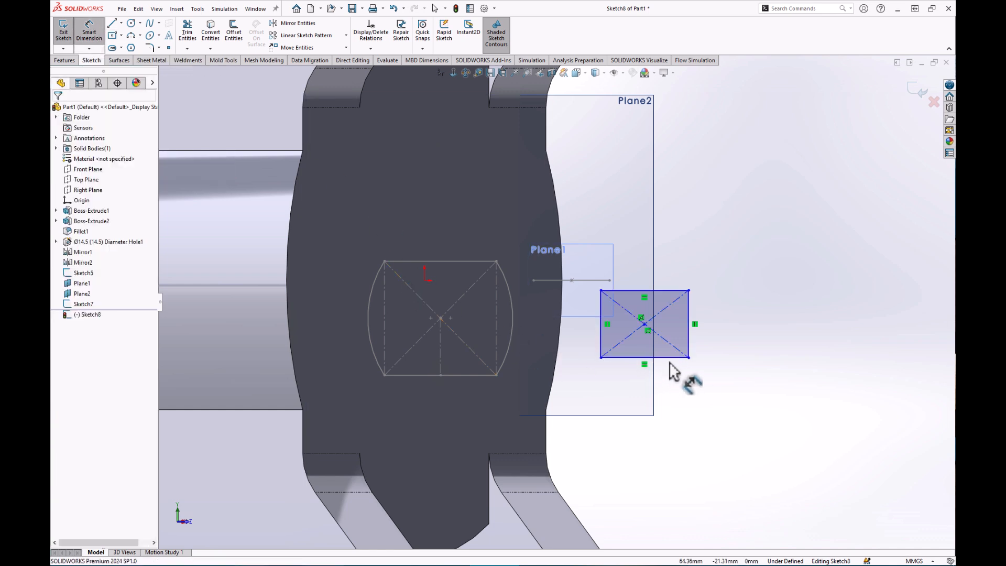
click(668, 291)
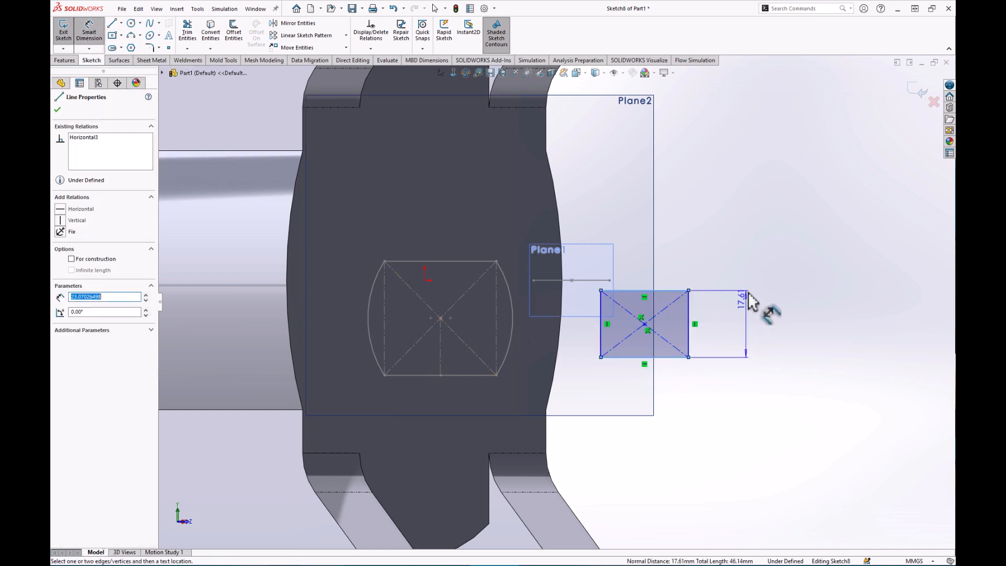
click(739, 328)
text(14)
key(Return)
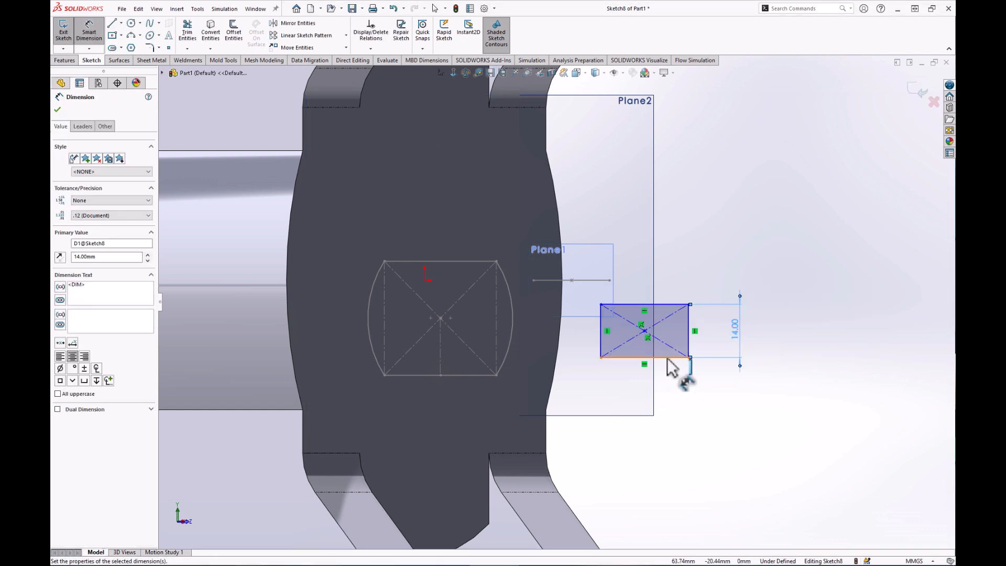
click(667, 358)
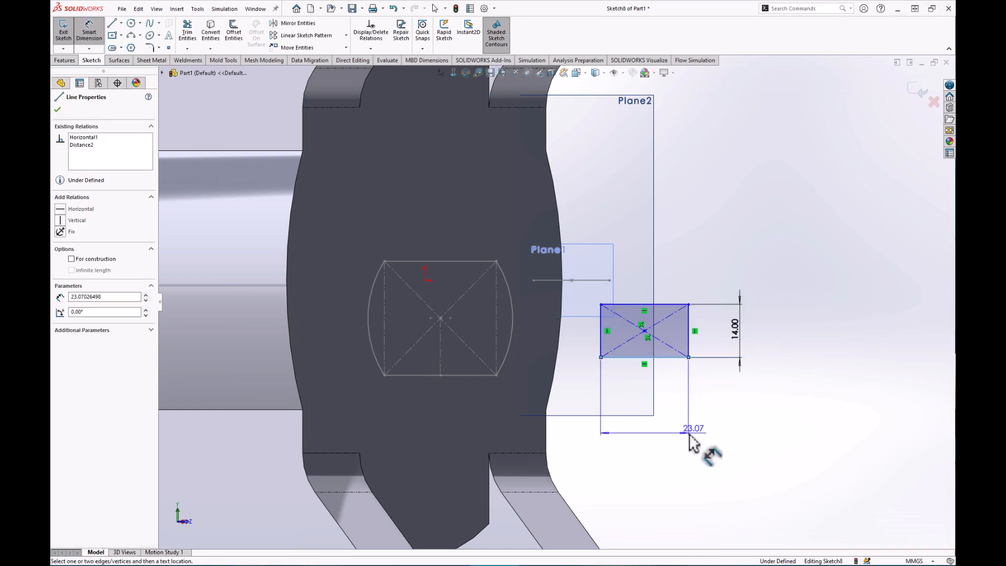
click(731, 432)
text(20)
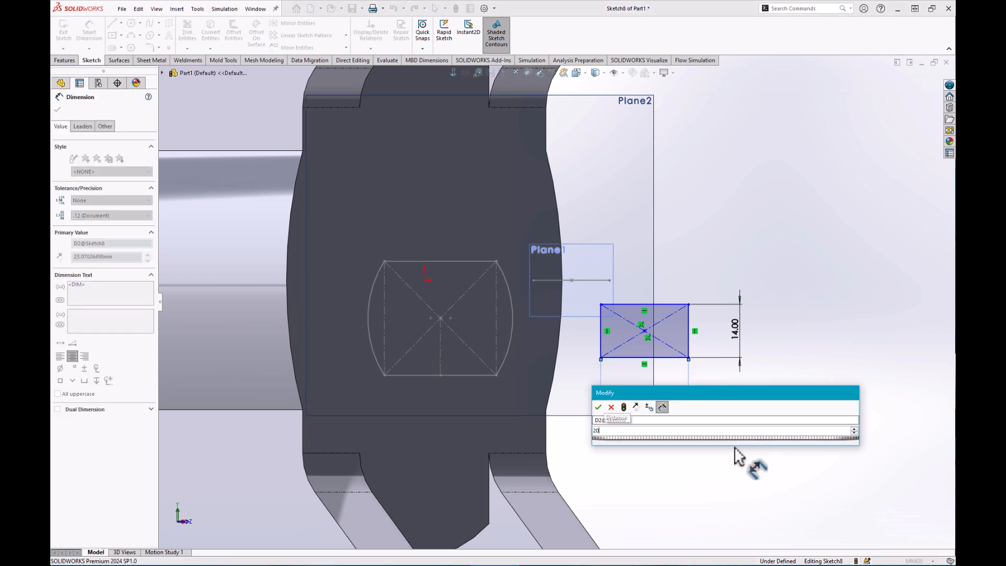
key(Return)
key(Escape)
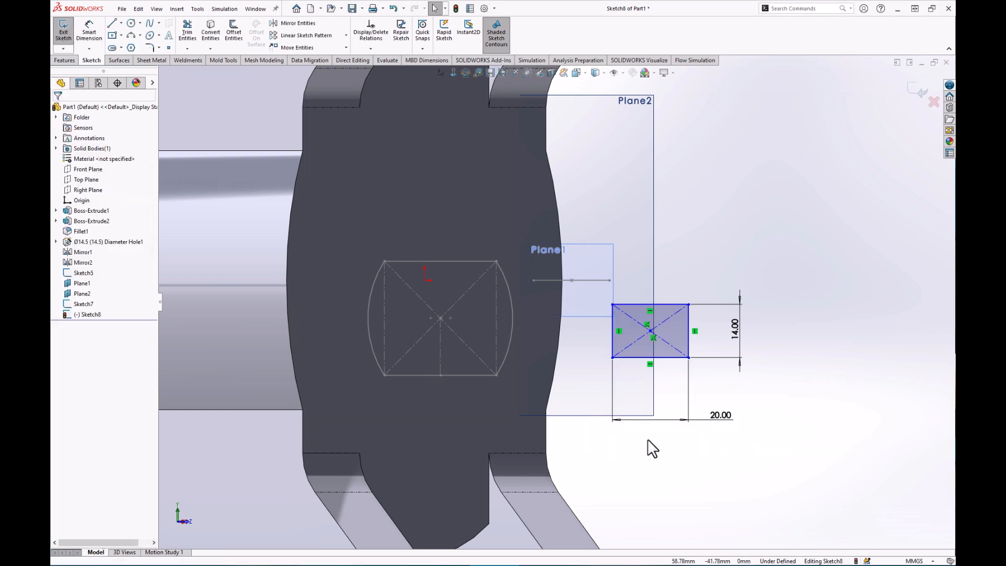
Align the rectangle's centre point horizontally with Sketch7's centre point.
click(440, 318)
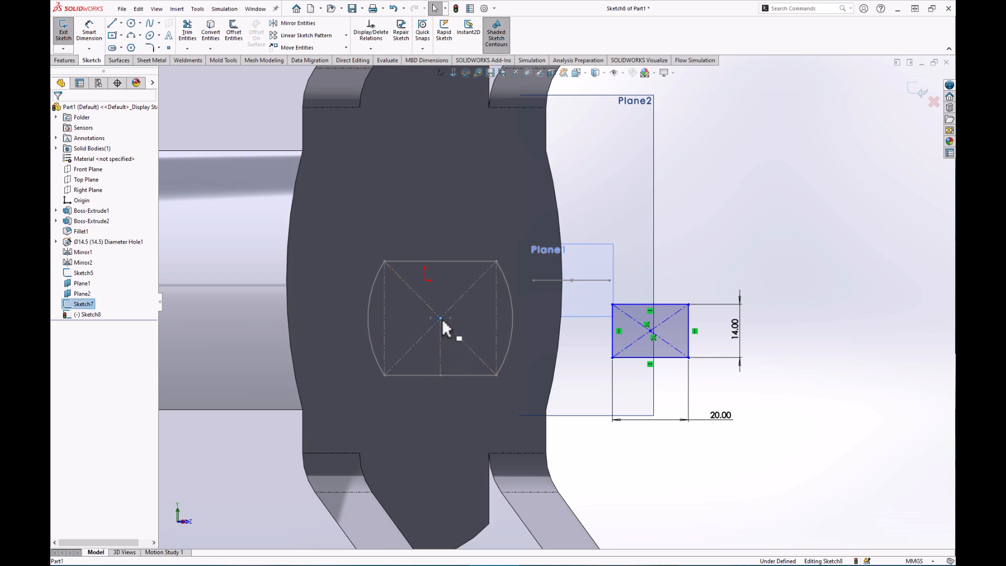
ctrl+click(650, 331)
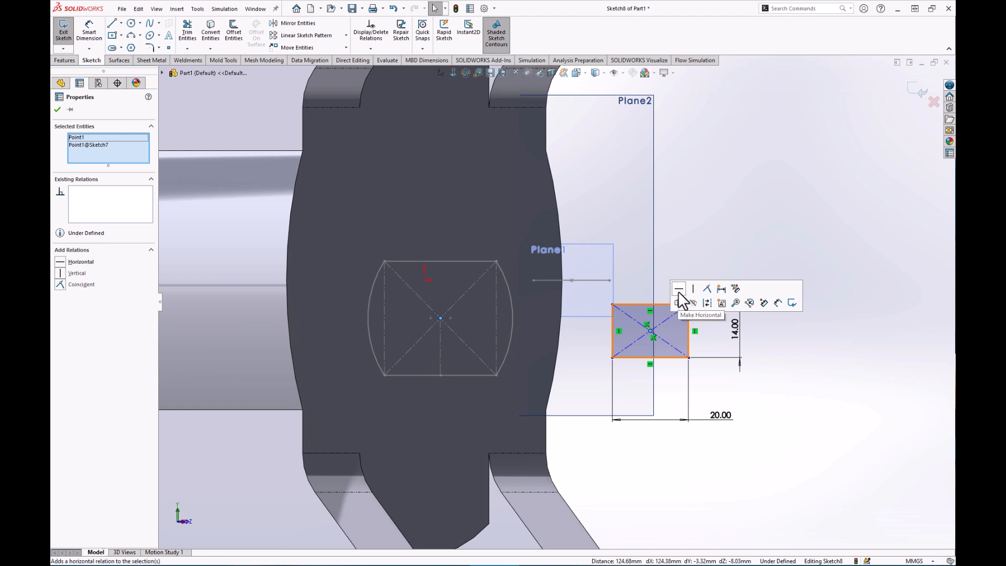
click(678, 288)
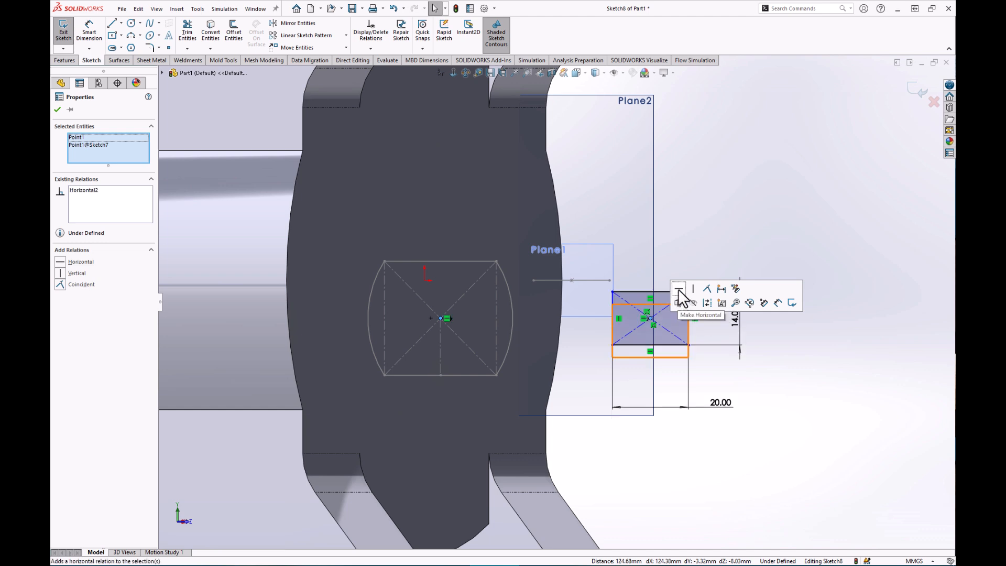
click(817, 389)
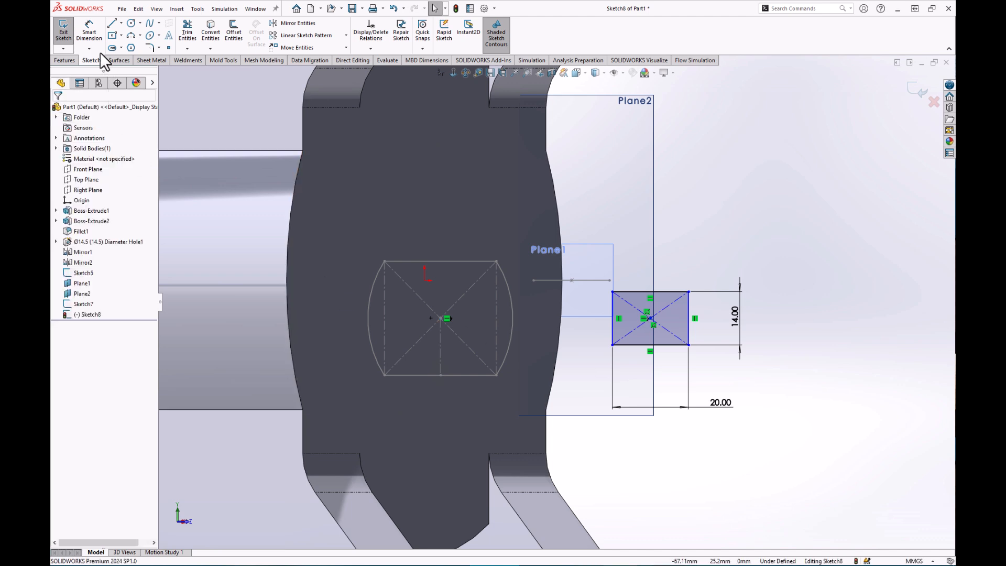
Dimension the rectangle's centre 42 mm from the origin and check its side edges.
click(94, 39)
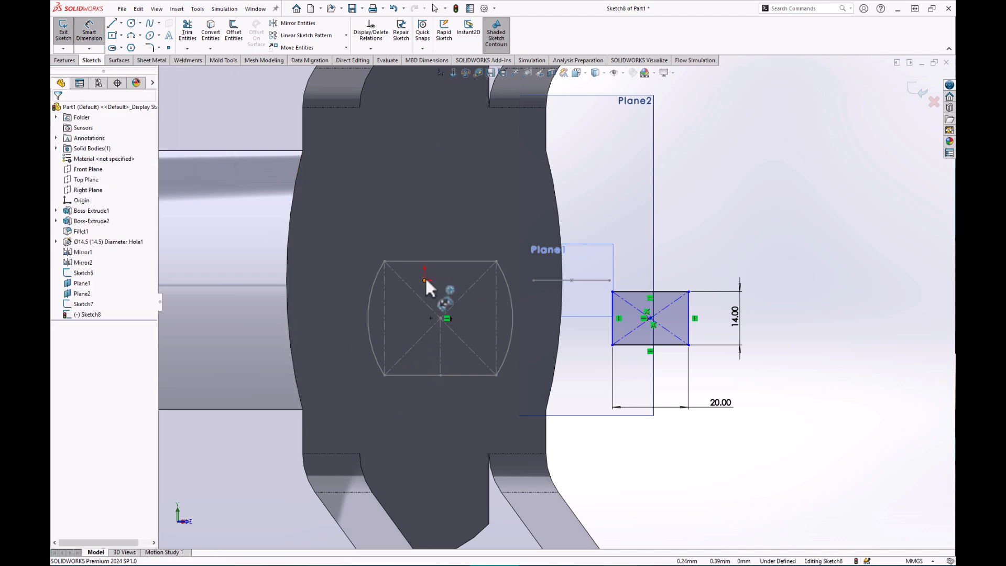
click(650, 317)
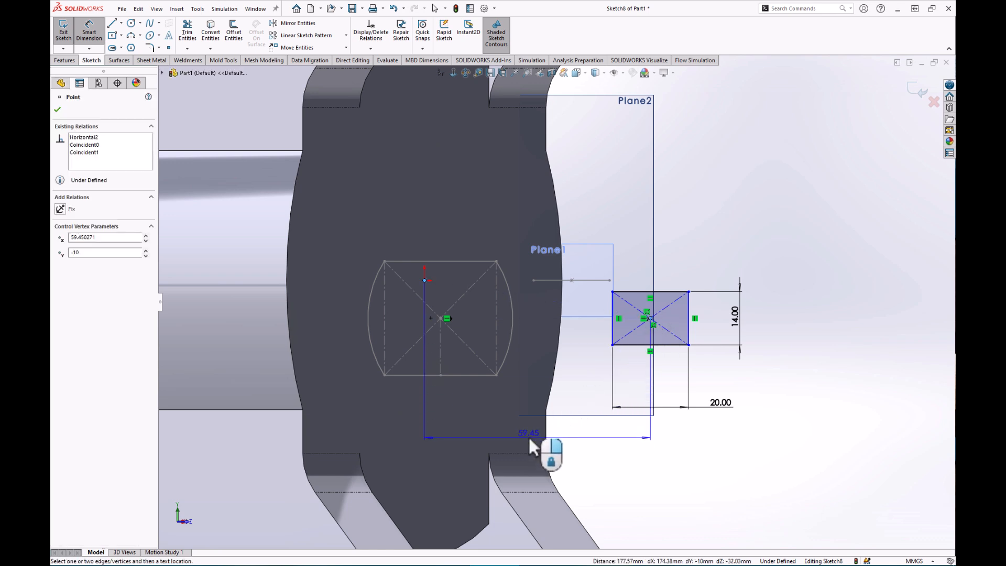
click(591, 443)
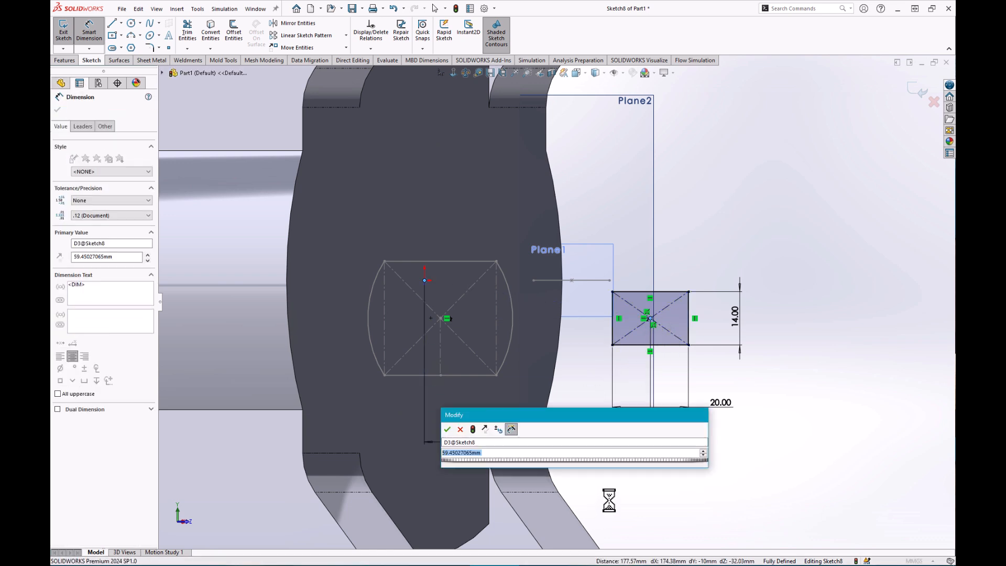
text(42)
key(Return)
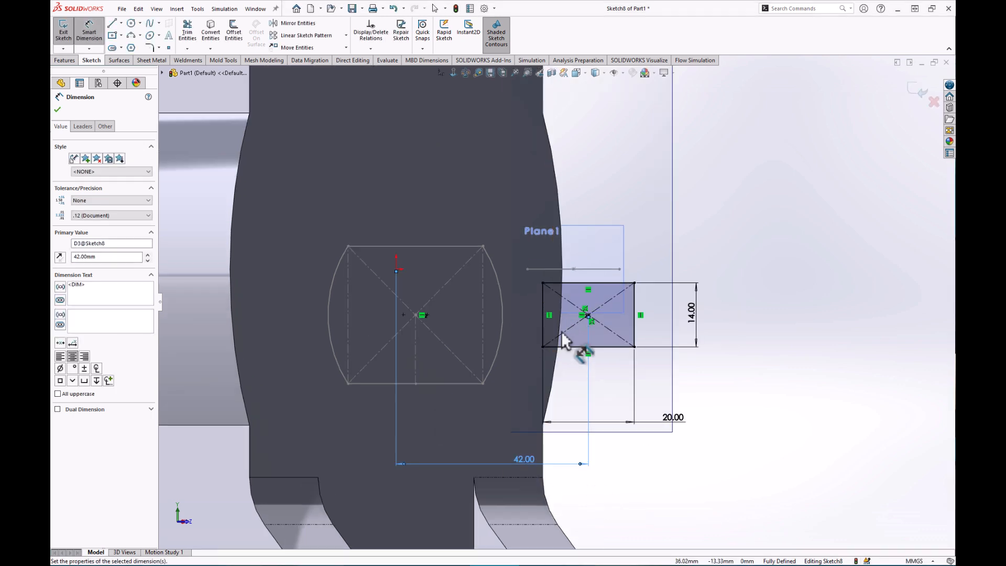
scroll(578, 342, down, 3)
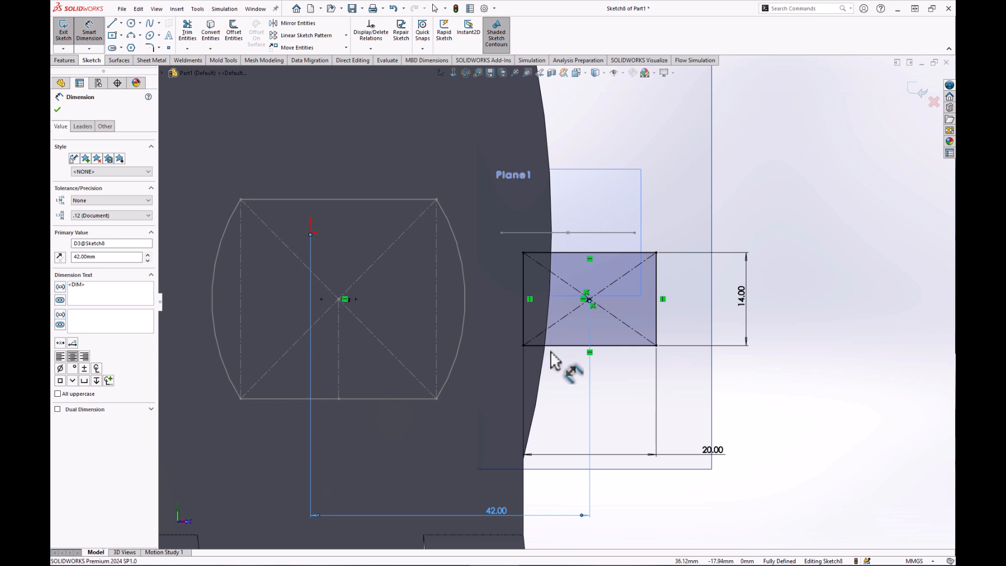
key(Escape)
click(523, 317)
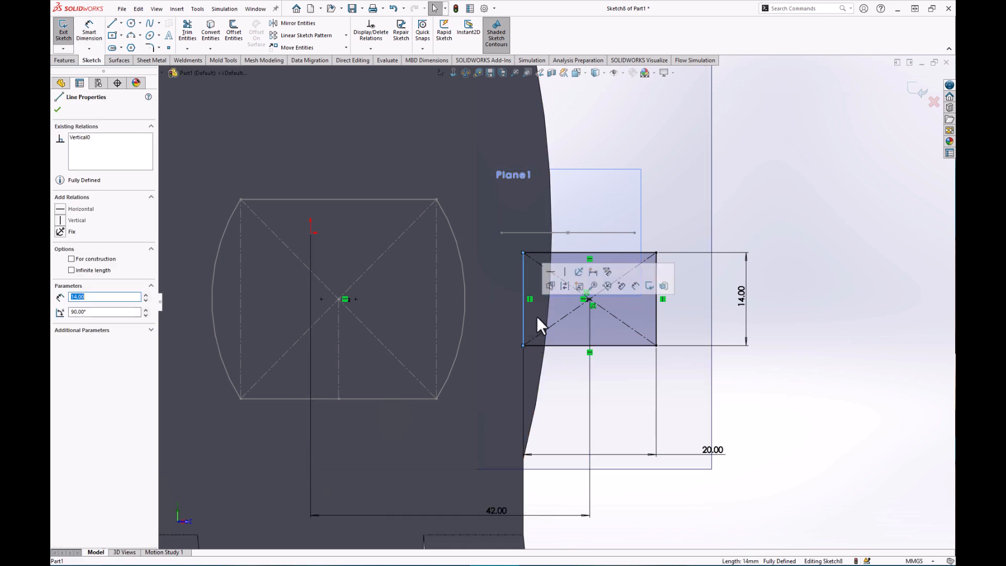
ctrl+click(661, 327)
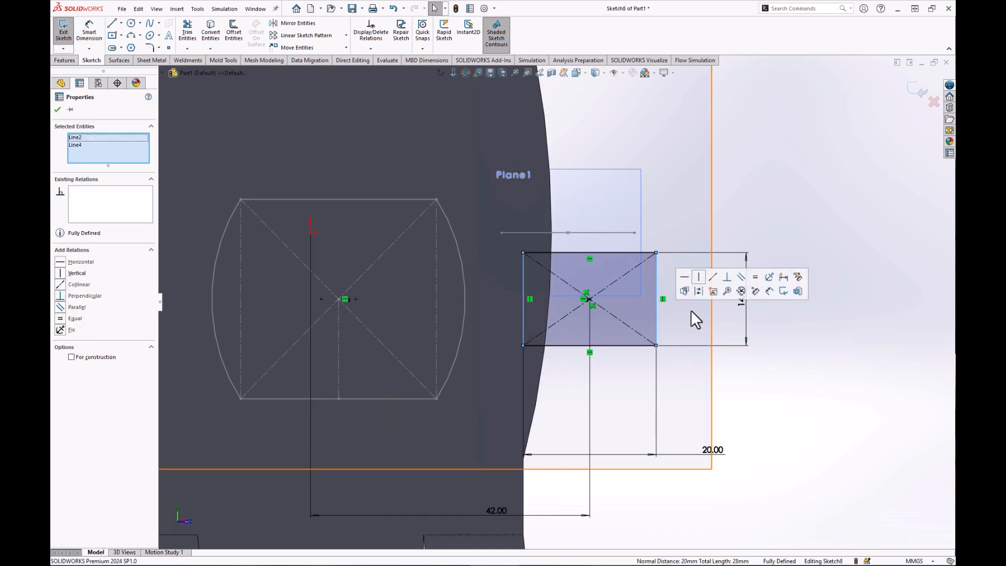
key(Escape)
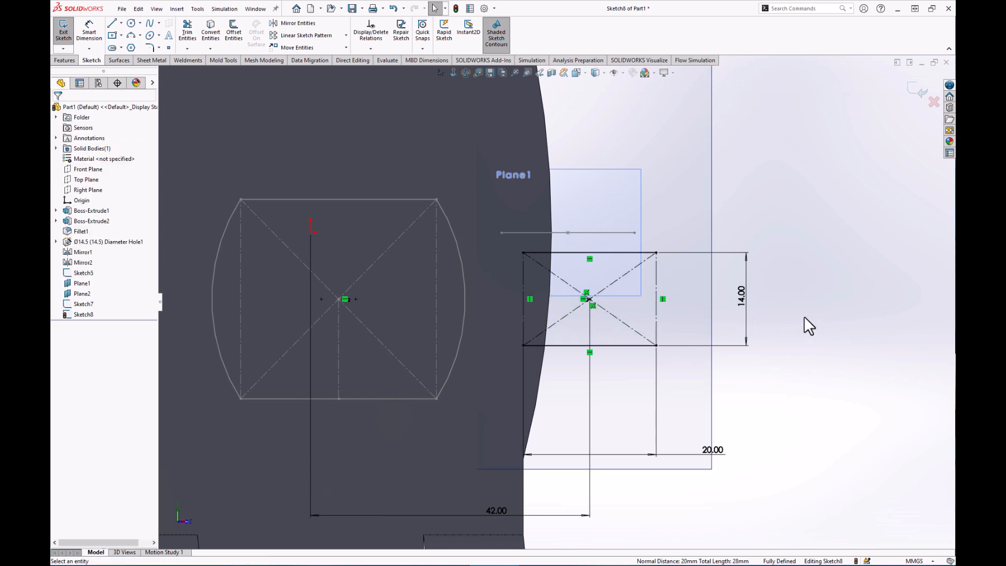
Draw a three-point arc bulging outward across the rectangle's right end.
click(131, 35)
click(656, 253)
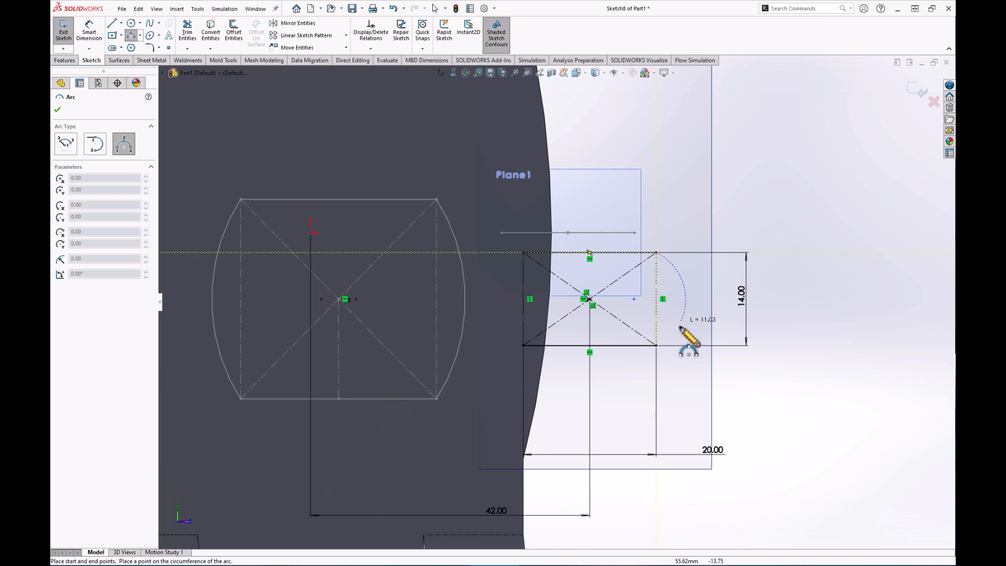
click(656, 345)
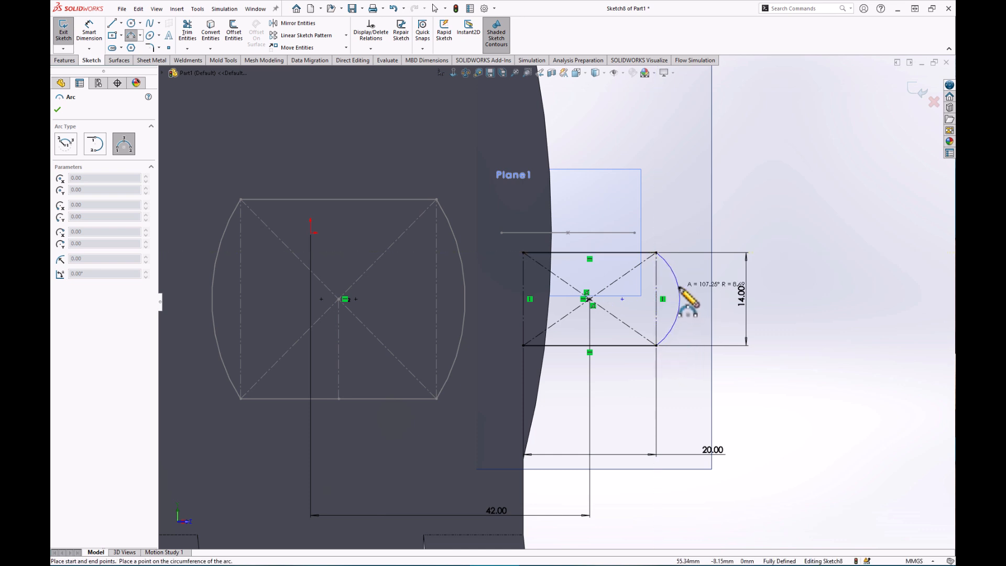
click(679, 288)
key(Escape)
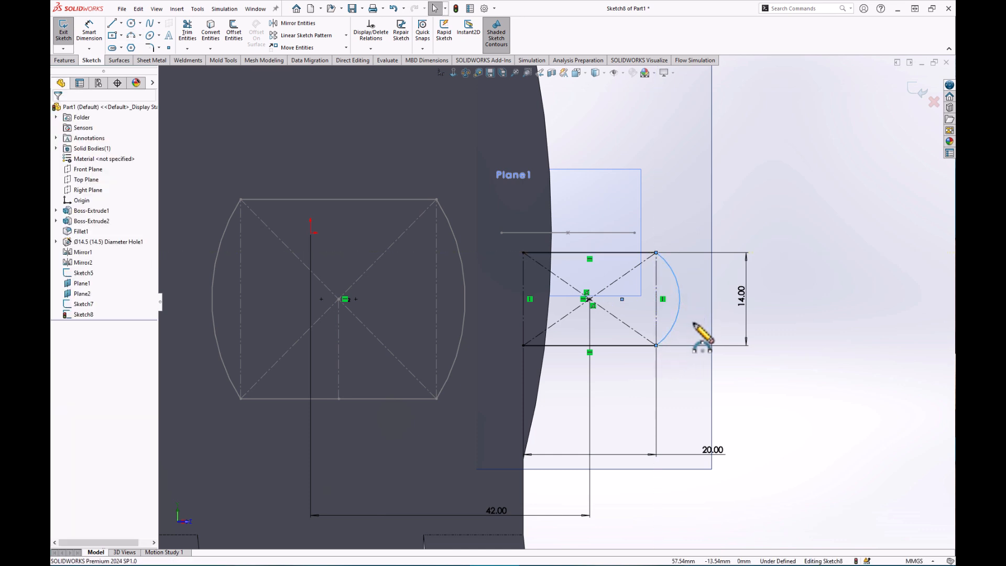
Dimension the arc's radius to 14 mm.
click(89, 32)
click(676, 280)
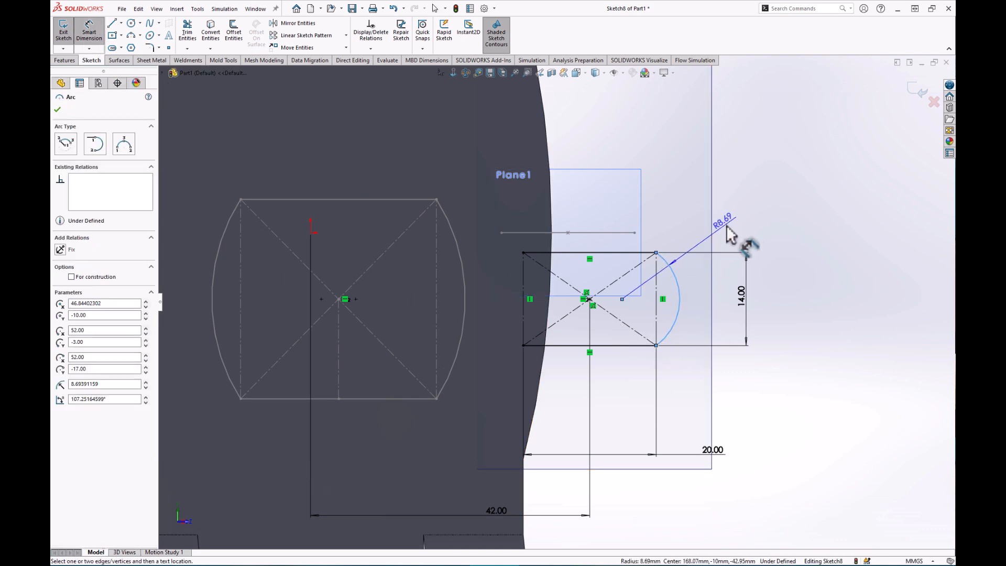
click(757, 241)
text(14)
key(Return)
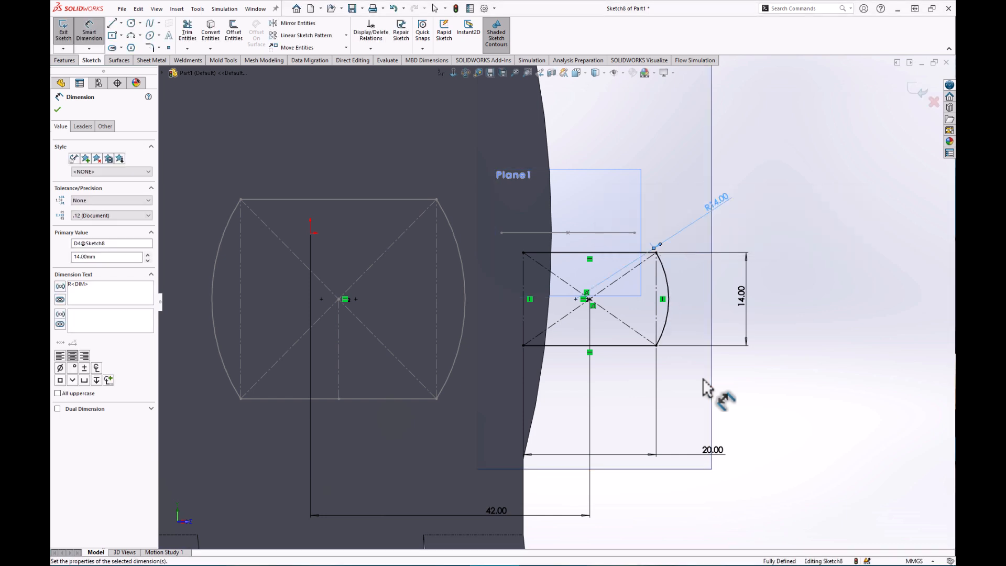
click(121, 23)
click(135, 46)
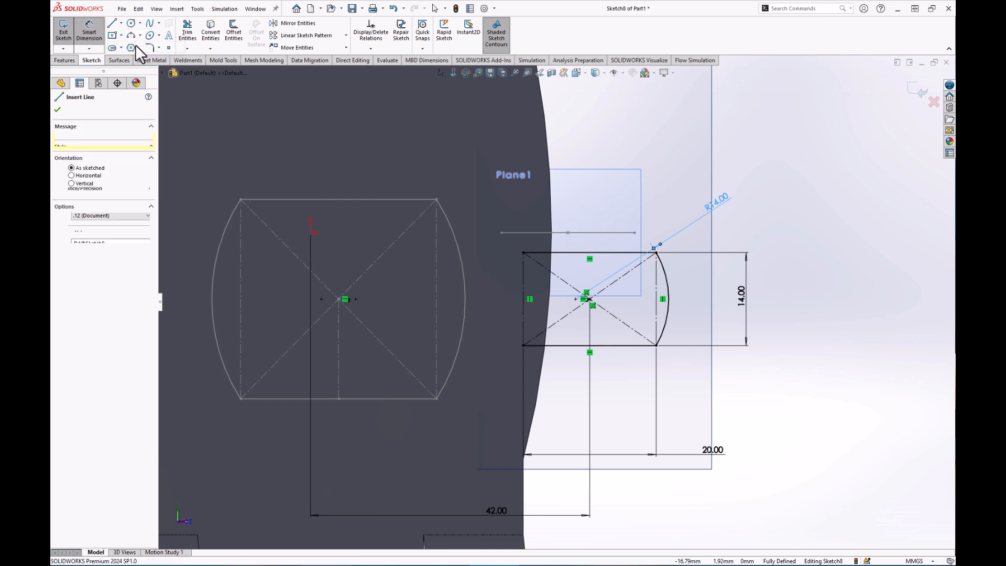
Draw a vertical centerline from the sketch centre to the top edge's midpoint.
click(589, 299)
click(589, 252)
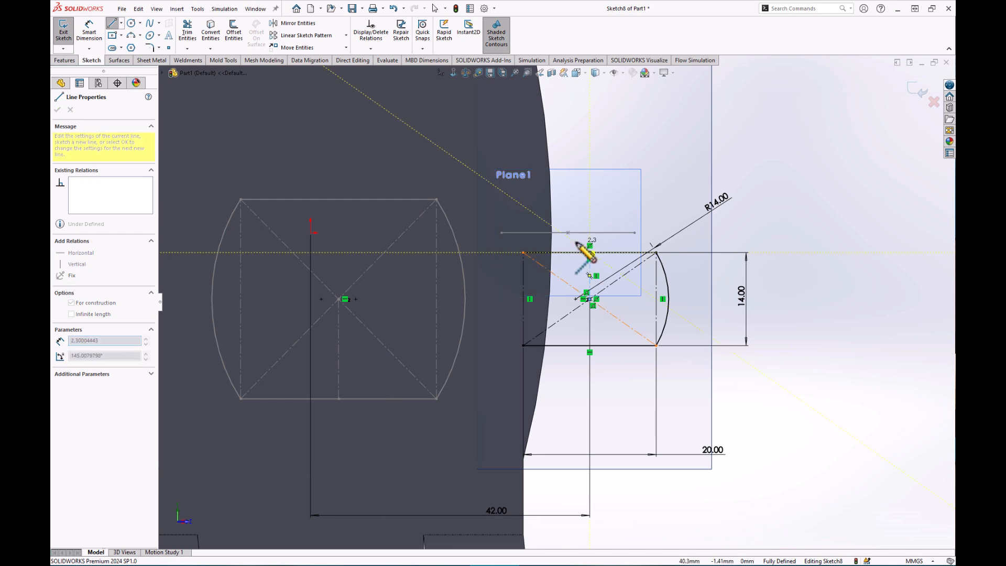
key(Escape)
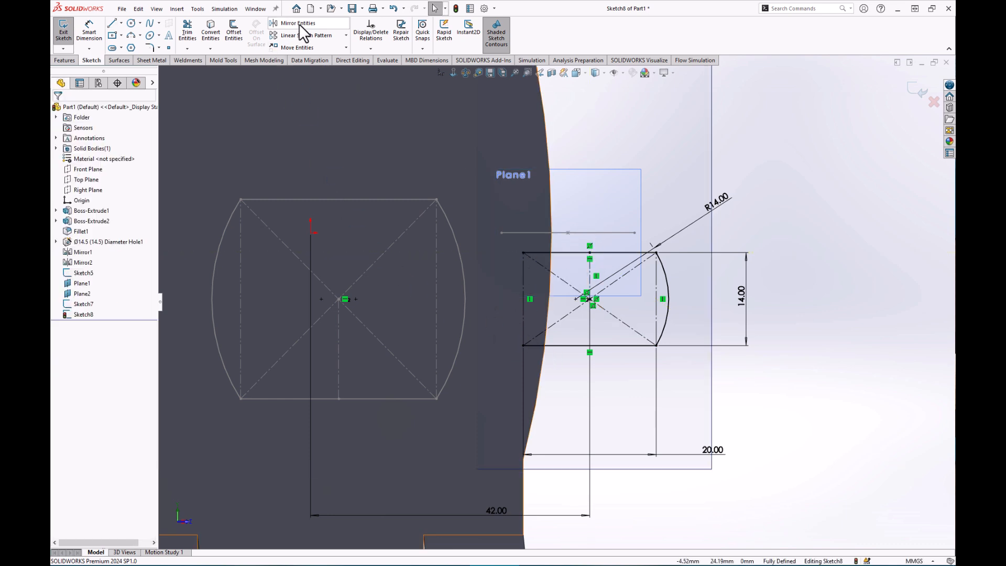
Mirror the right-hand R14 arc about the vertical centerline onto the left end.
click(294, 23)
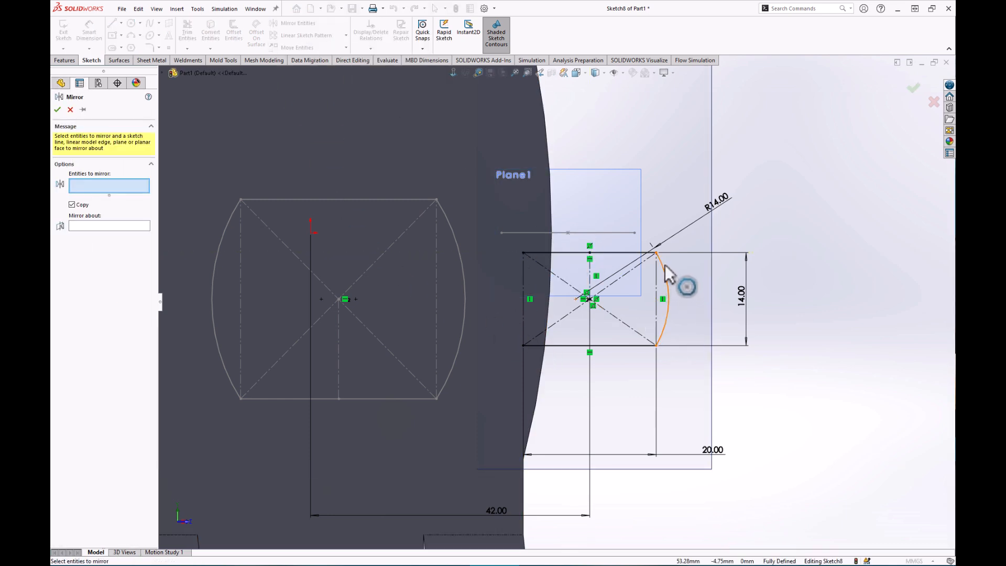
click(666, 285)
click(103, 226)
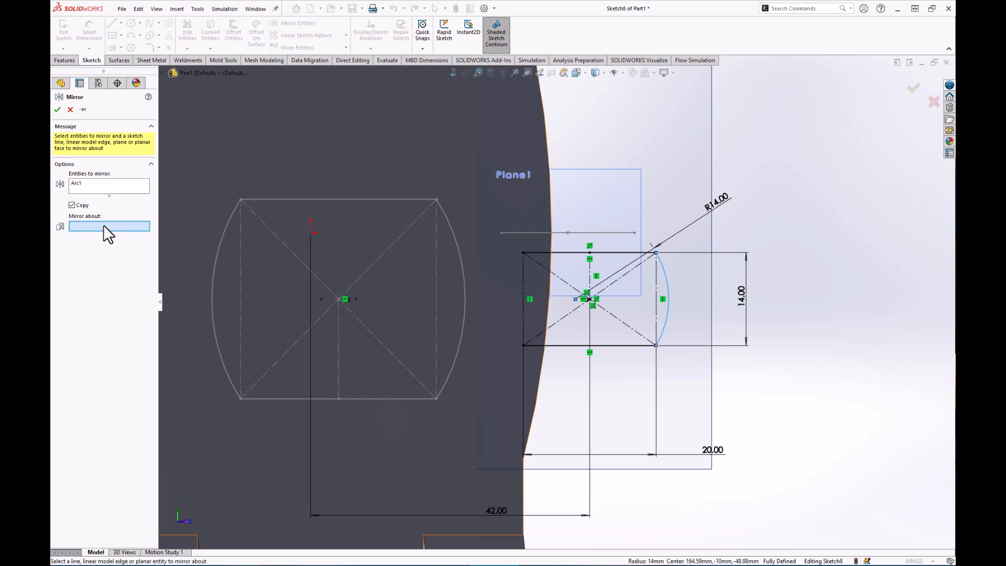
click(590, 266)
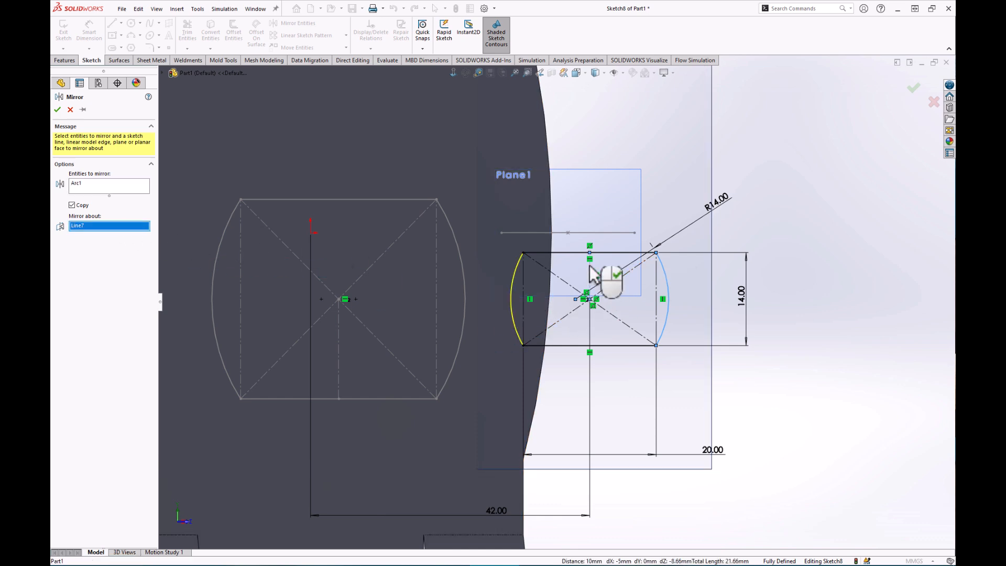
click(57, 109)
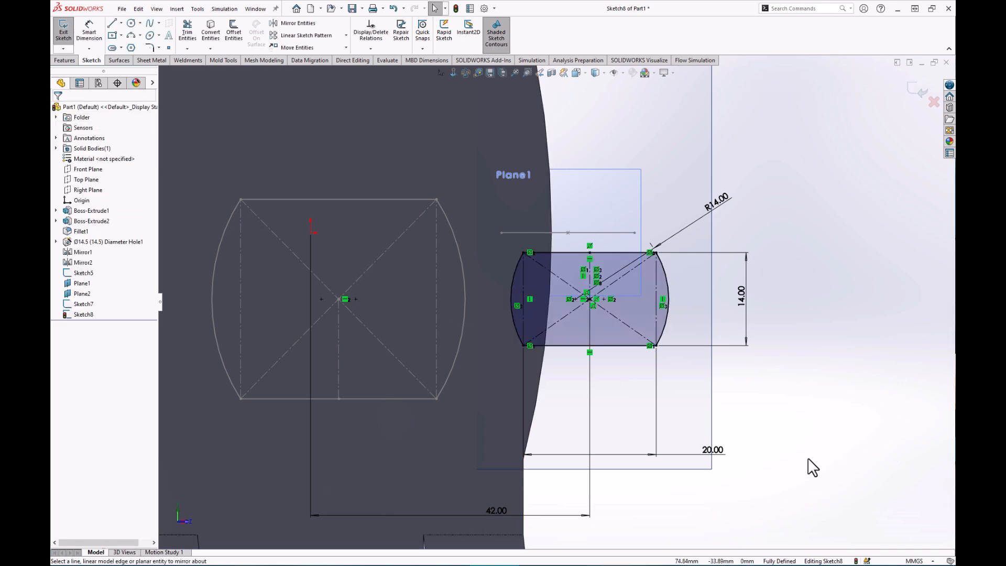
scroll(809, 461, up, 4)
scroll(790, 454, down, 2)
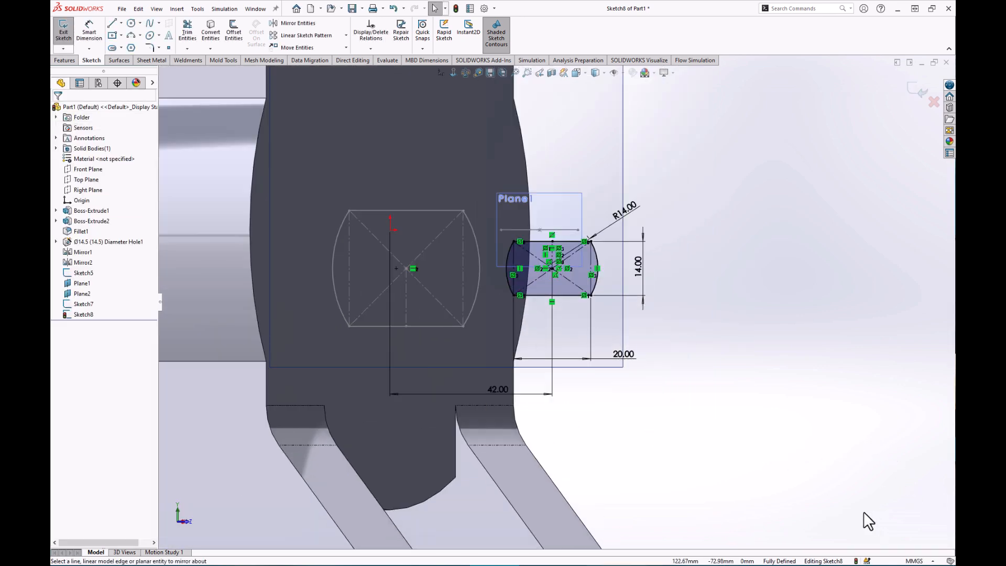
Exit Sketch8 and orbit the part into an angled 3D view.
click(918, 97)
scroll(655, 362, up, 4)
middle_drag(661, 344, 505, 363)
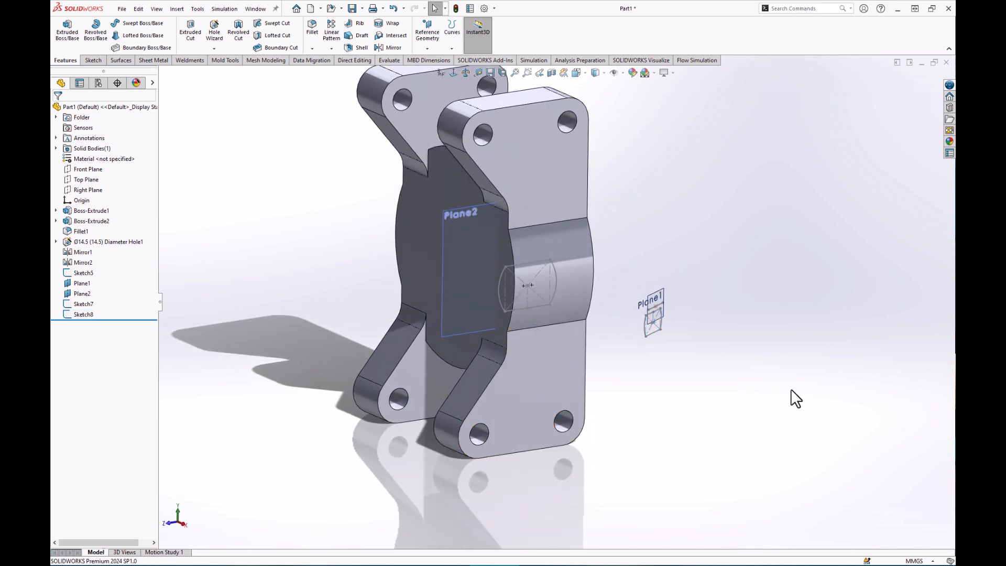
scroll(744, 385, down, 2)
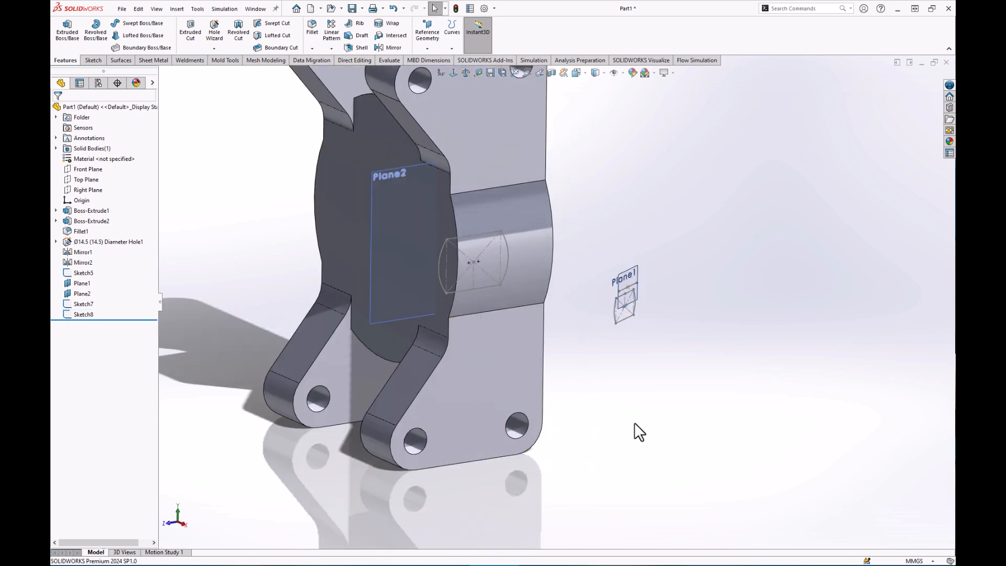
Start a Lofted Boss/Base with Sketch7 and Sketch8 as profiles, connector moved to the top vertex.
click(144, 35)
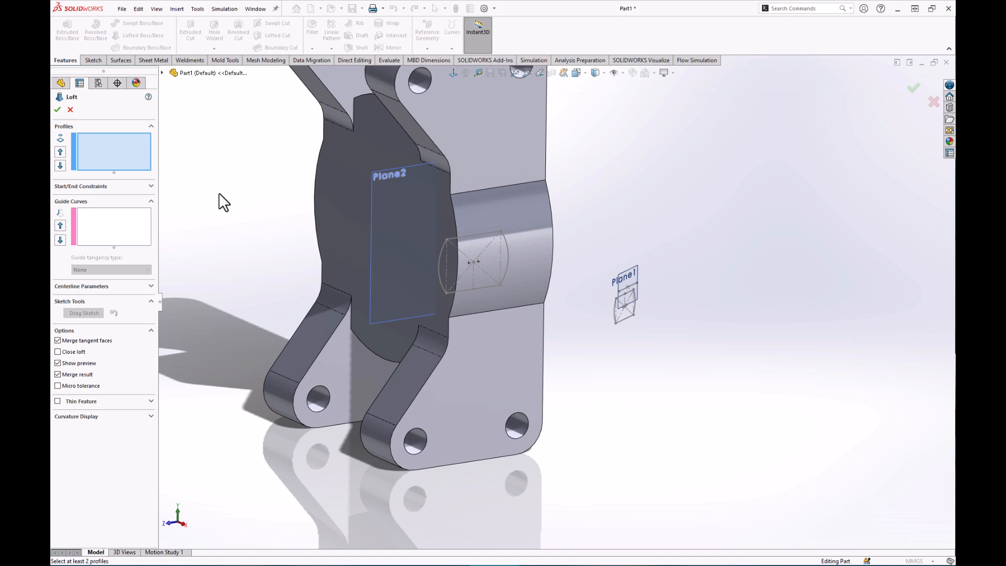
click(468, 236)
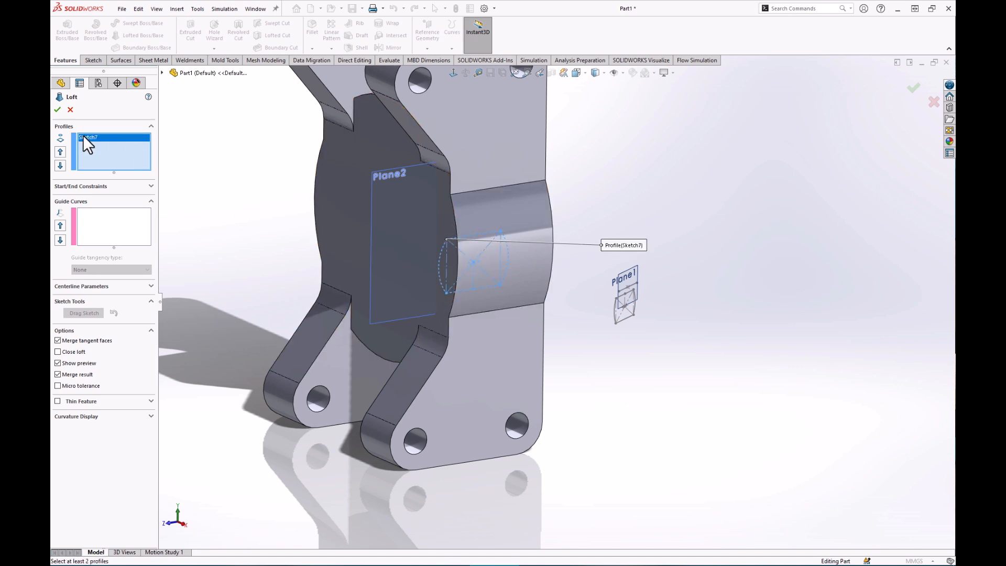
click(626, 323)
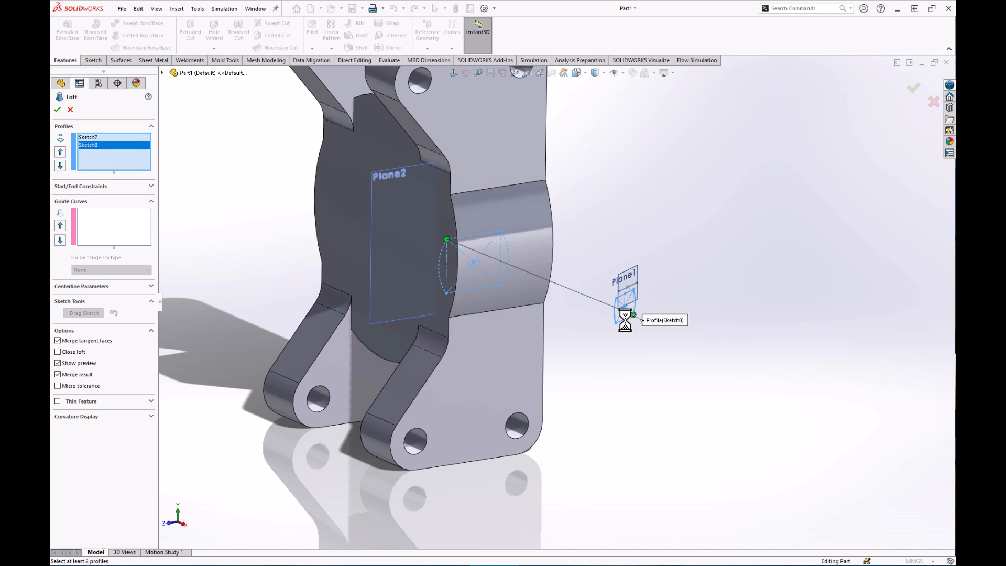
mouse_move(579, 325)
middle_down()
mouse_move(563, 350)
mouse_move(563, 339)
mouse_move(579, 341)
middle_up()
drag(423, 241, 488, 226)
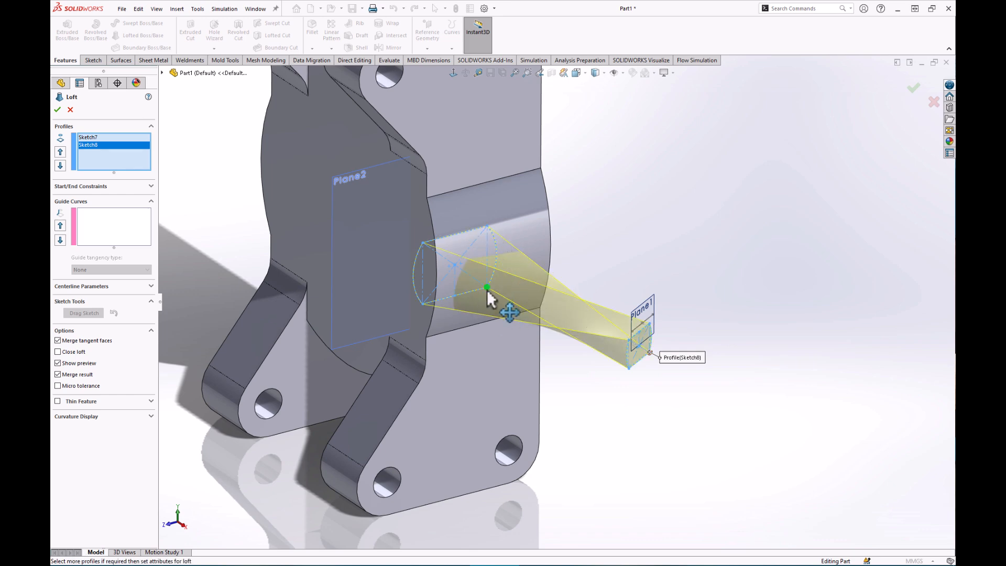
middle_drag(535, 337, 605, 308)
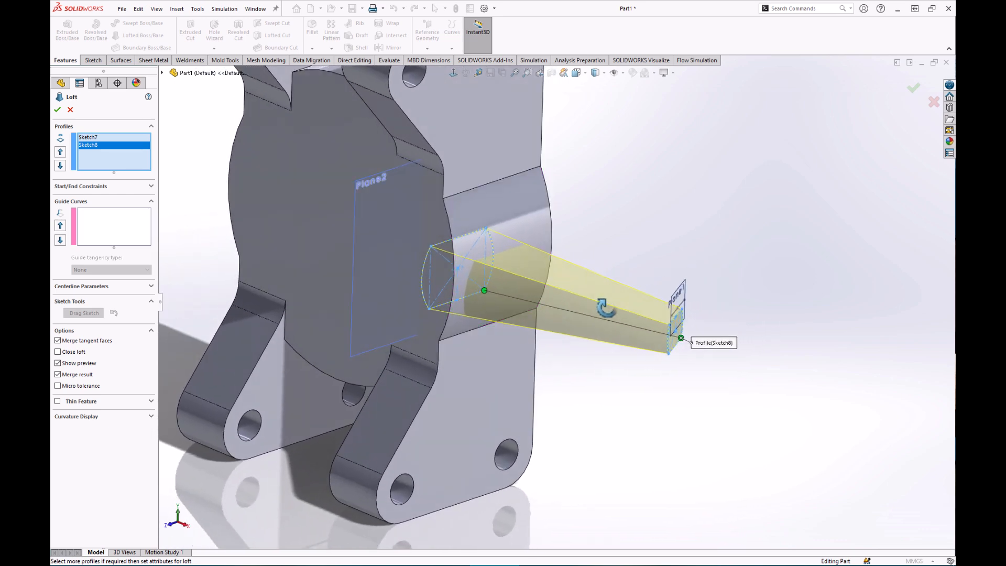
Turn on mesh preview under Curvature Display for the loft.
click(84, 415)
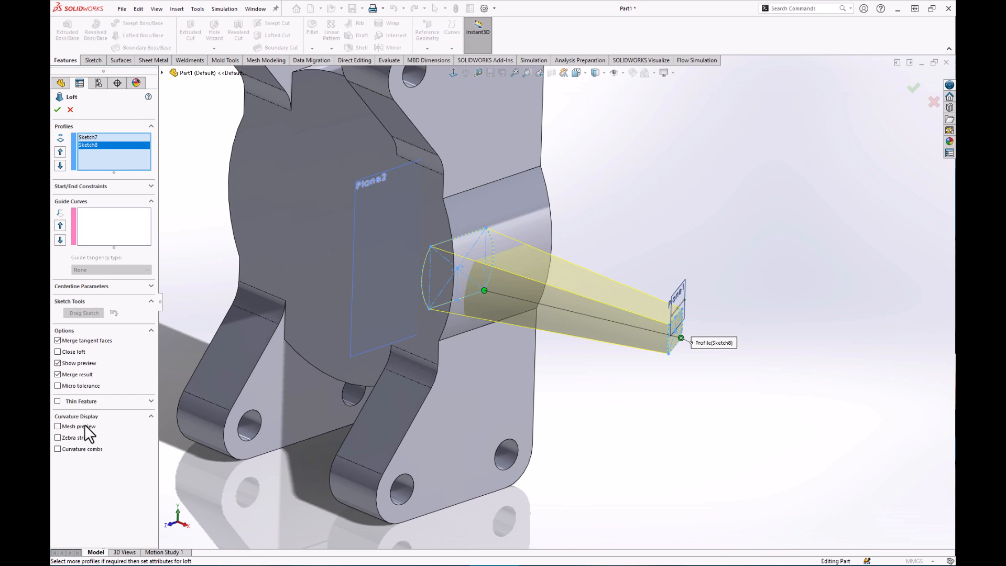
click(58, 426)
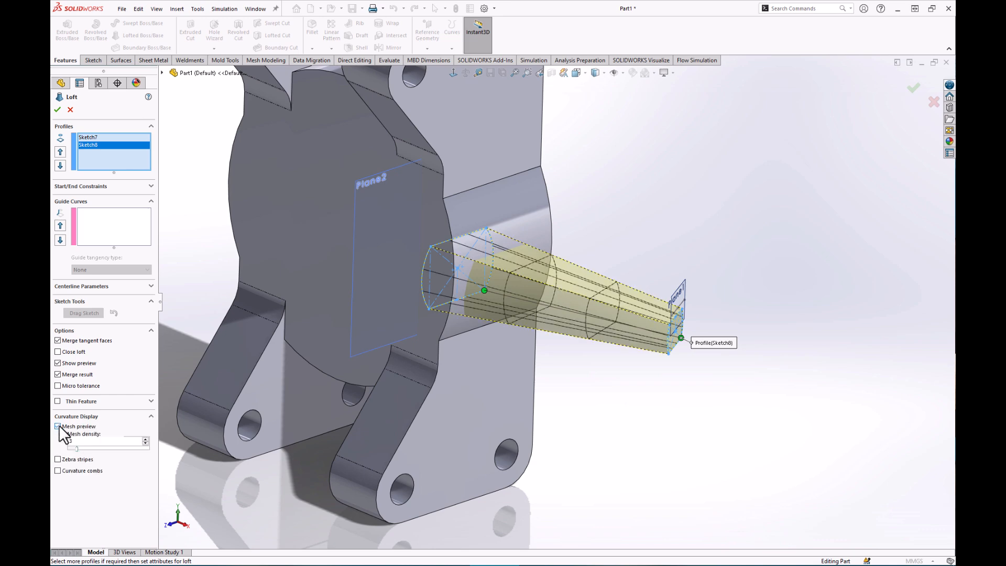
middle_drag(608, 399, 631, 427)
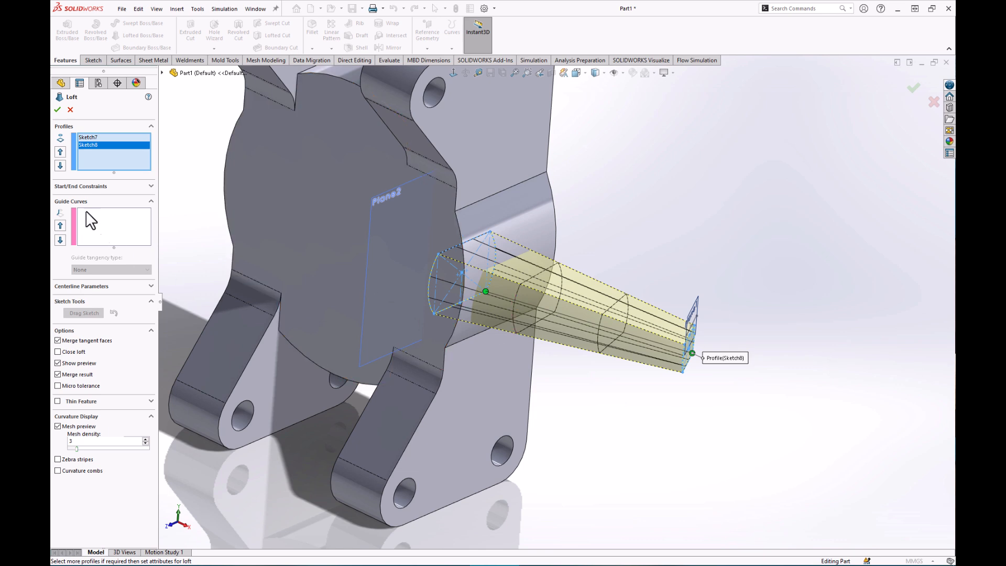
Set the loft's start constraint to Normal To Profile.
click(81, 186)
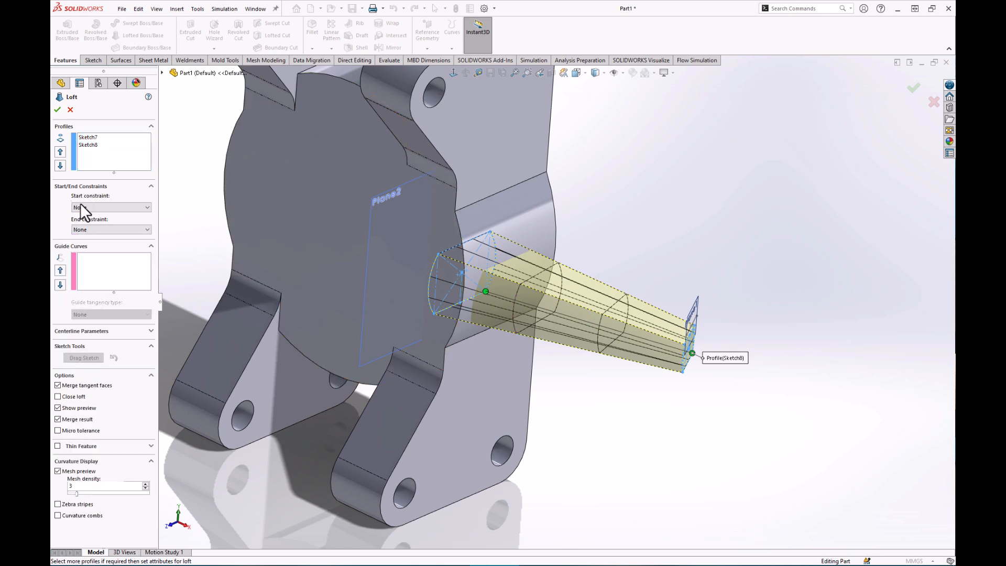
click(96, 206)
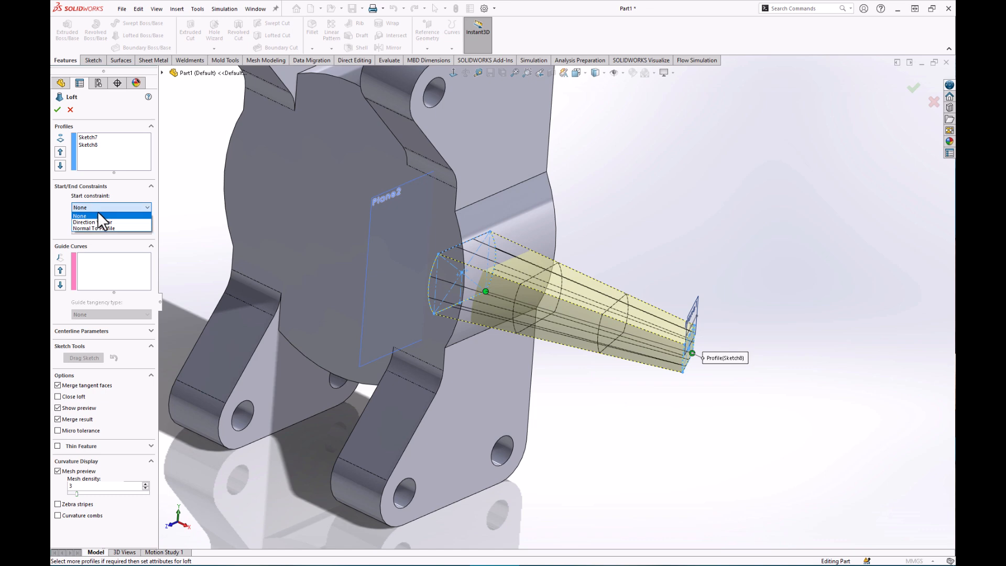
click(97, 227)
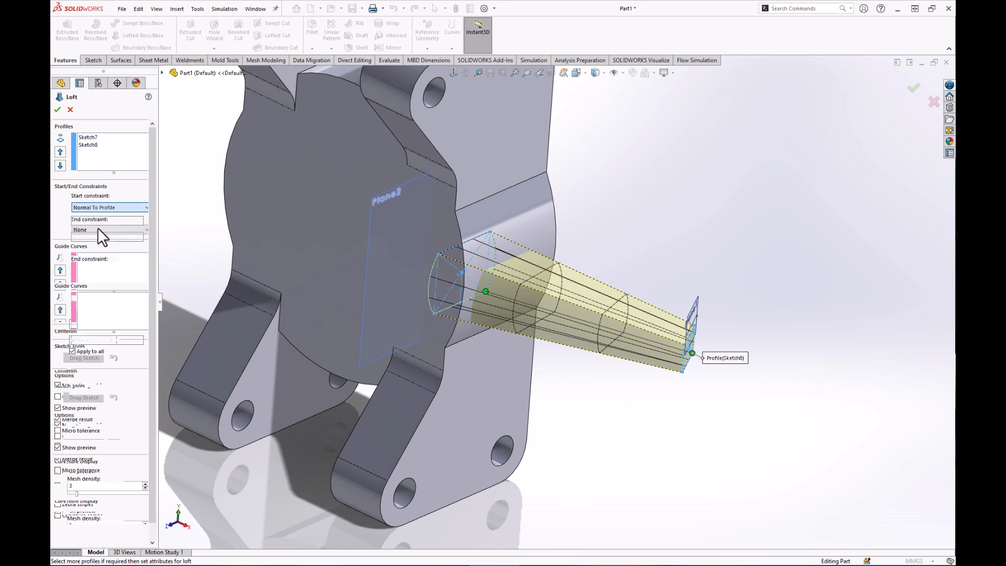
mouse_move(575, 386)
middle_down()
mouse_move(572, 478)
mouse_move(585, 420)
mouse_move(577, 385)
middle_up()
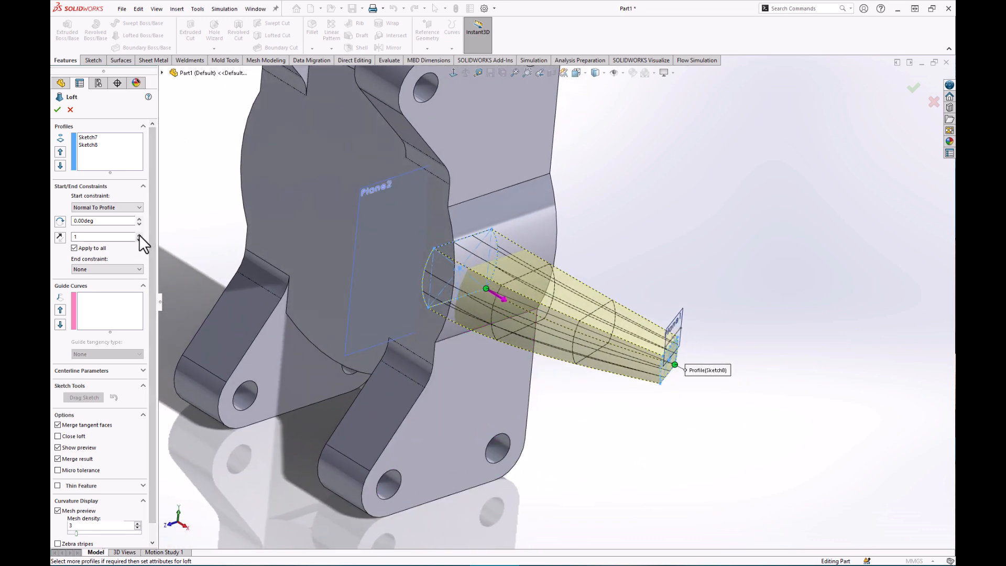
Try start tangent lengths up to 1.4, settle on 1, and create Loft1.
click(139, 238)
click(138, 239)
click(138, 239)
click(140, 234)
click(139, 234)
click(139, 234)
click(140, 235)
click(139, 234)
click(139, 234)
click(139, 234)
click(139, 234)
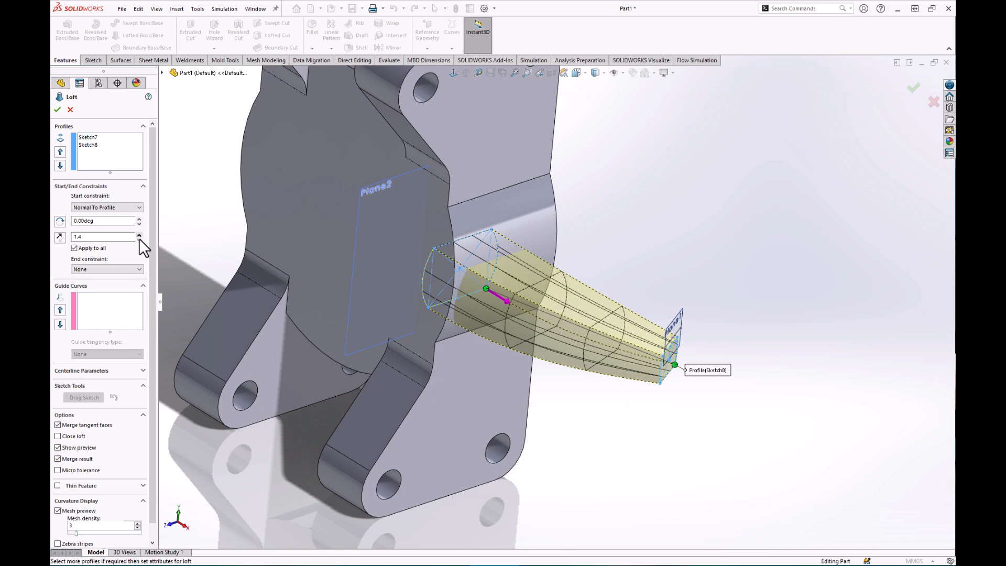
click(138, 239)
click(138, 238)
click(139, 239)
click(138, 238)
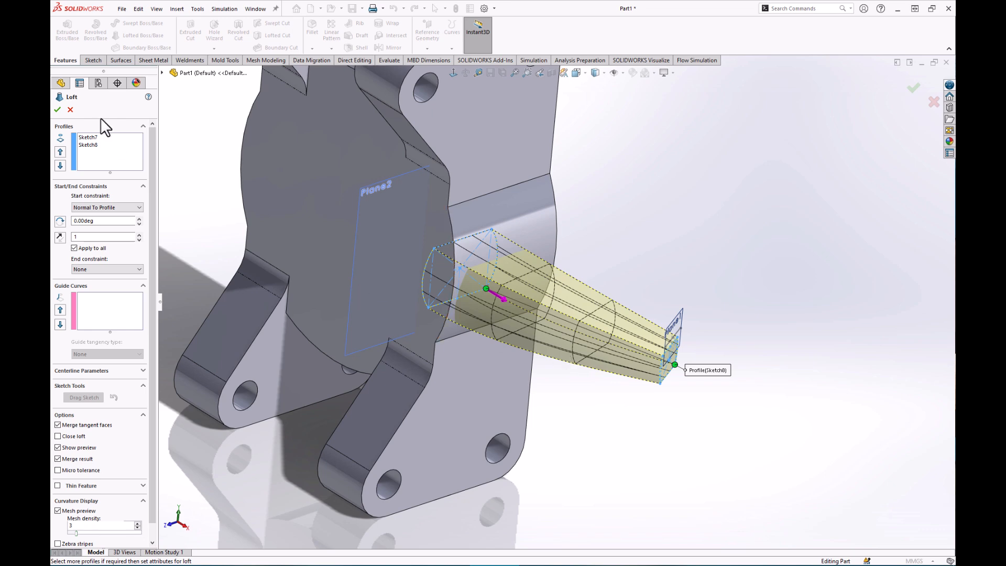
click(58, 109)
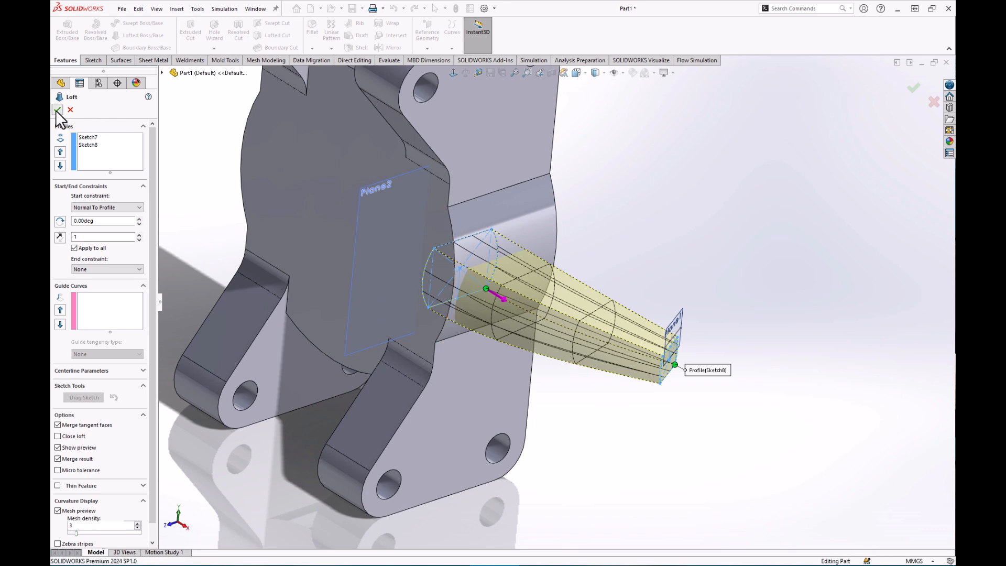
Inspect the new tapered arm and hide the Sketch5 line.
middle_drag(623, 449, 670, 431)
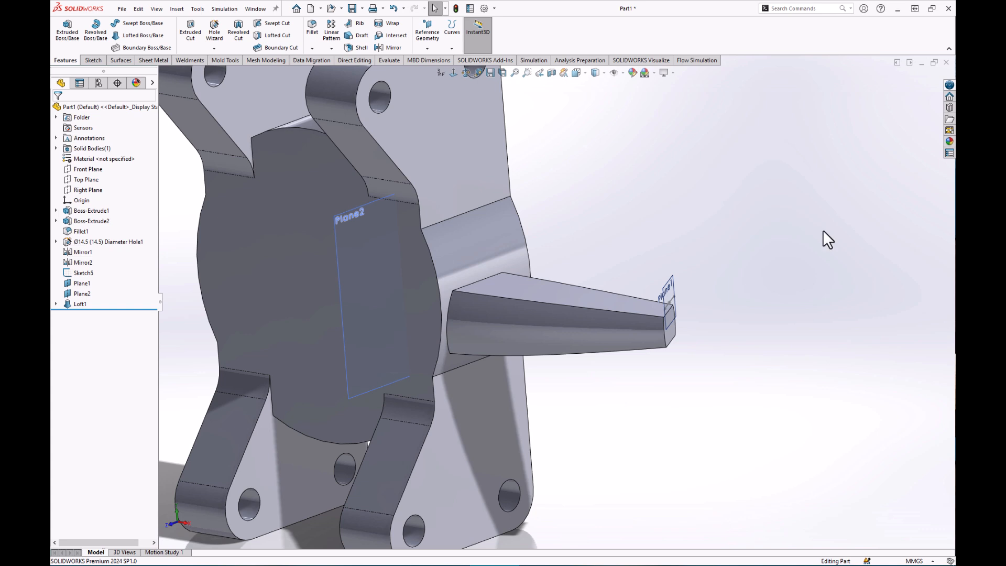
middle_drag(620, 252, 720, 490)
scroll(696, 406, down, 2)
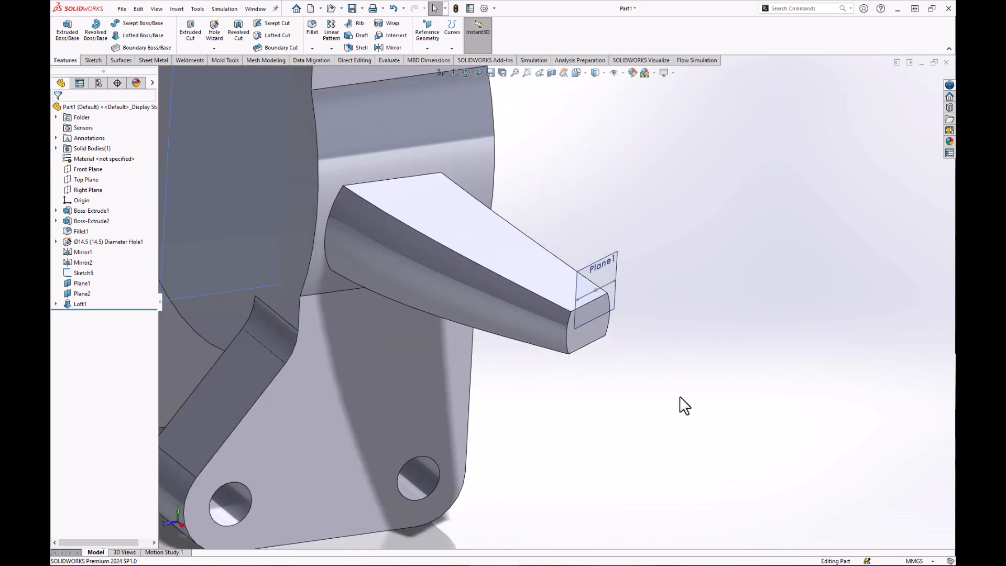
scroll(602, 343, down, 3)
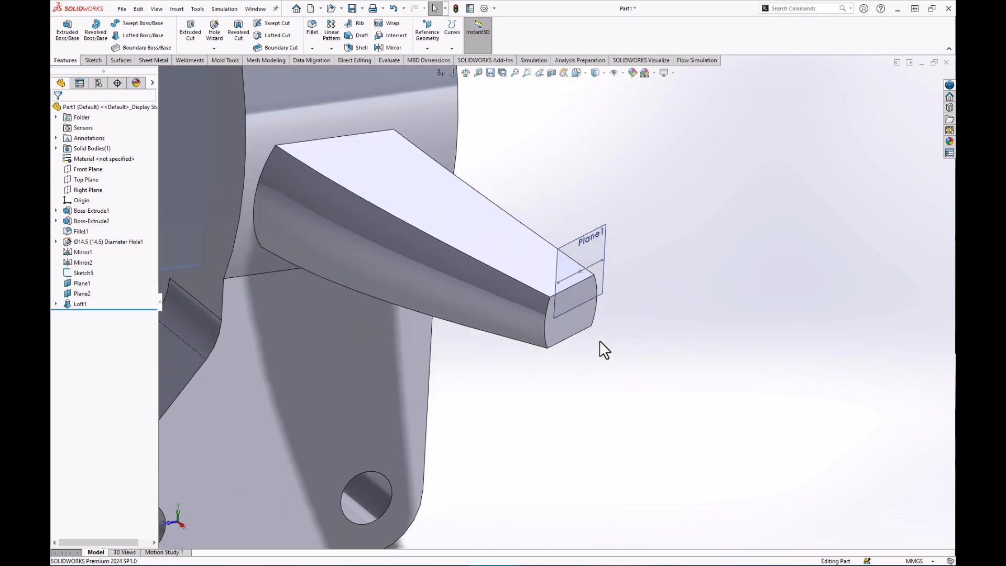
right_click(570, 275)
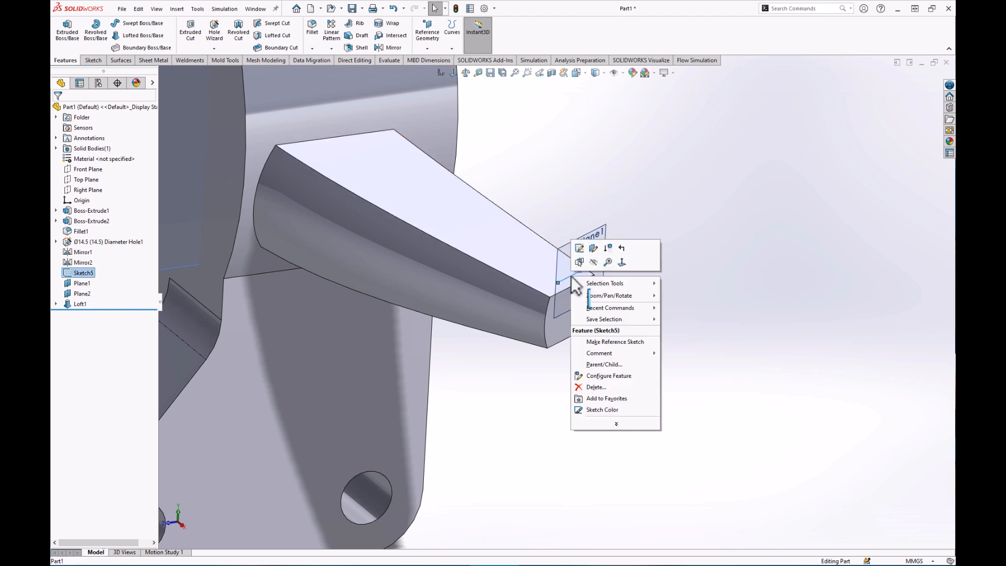
click(594, 262)
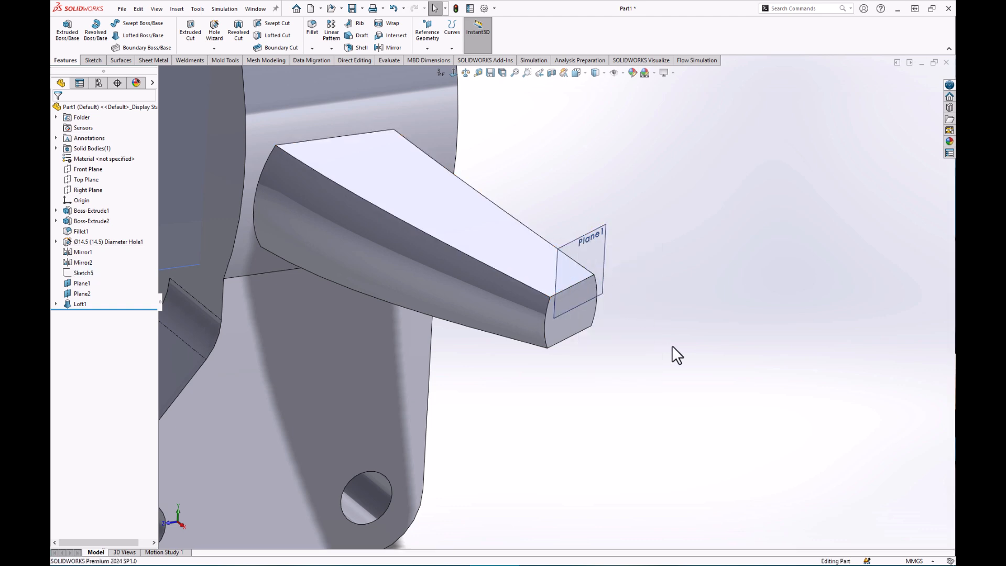
Show Sketch8 from under Loft1 in the feature tree.
click(56, 305)
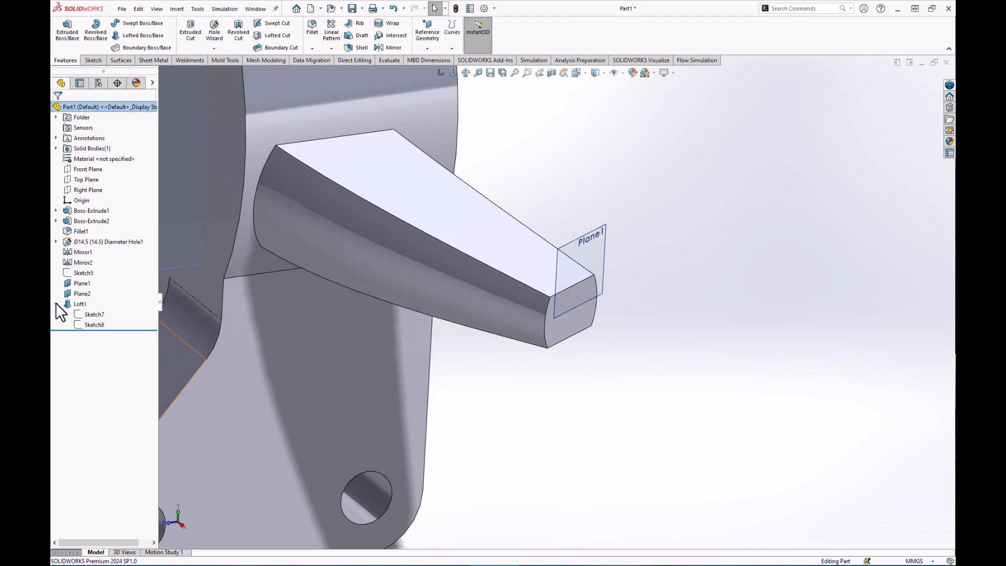
click(86, 324)
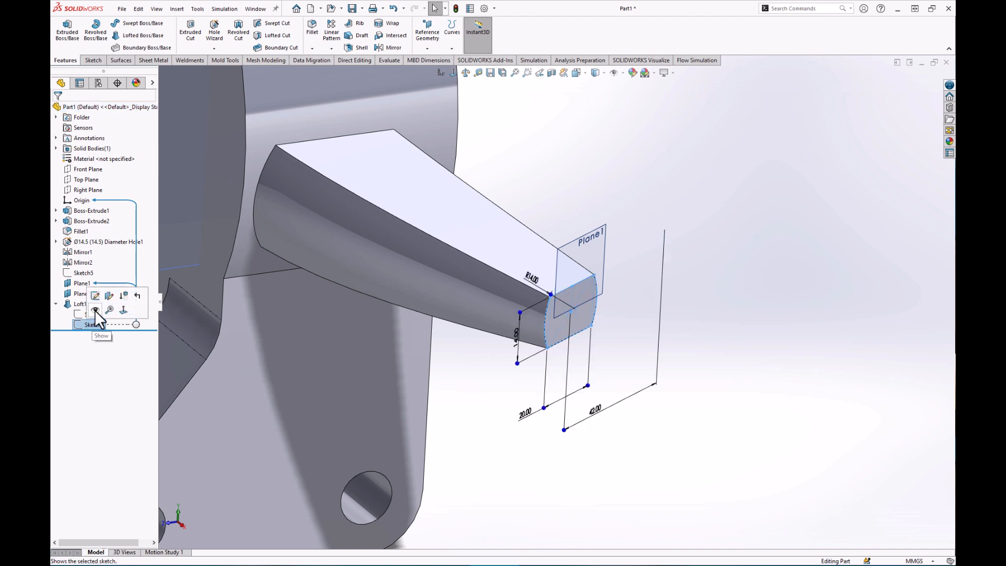
click(95, 310)
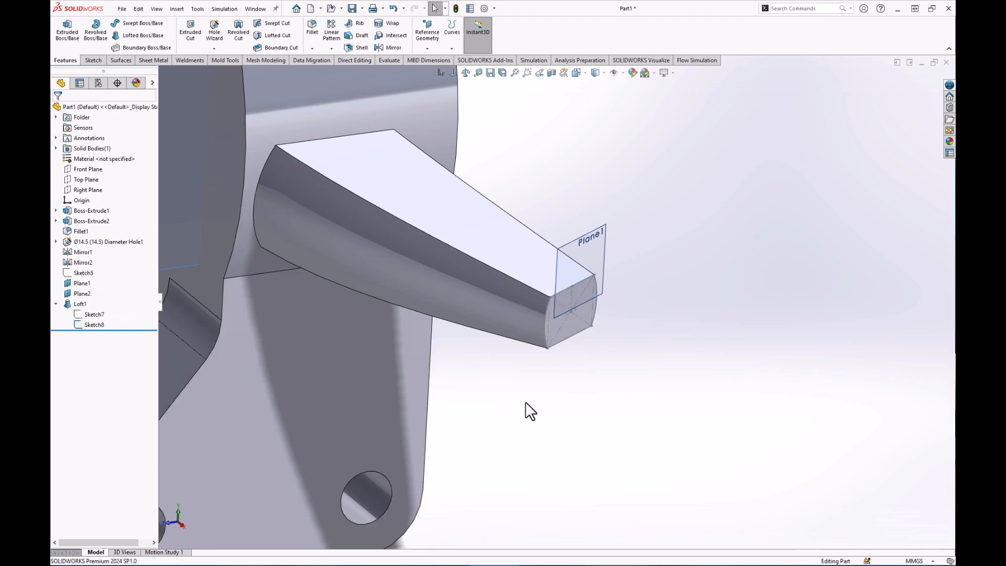
Start a new reference plane with Sketch8's point as the first reference.
click(429, 27)
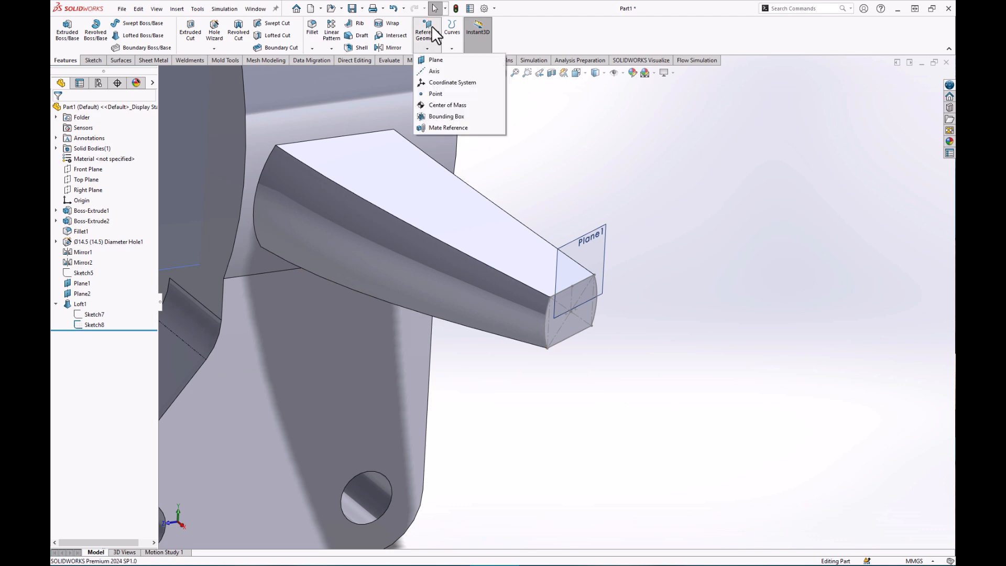
click(441, 62)
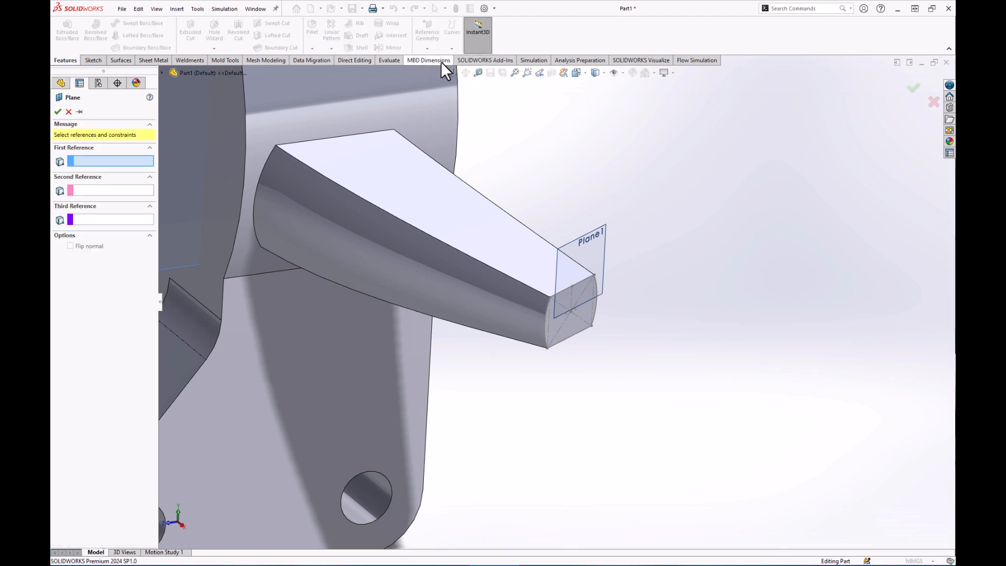
scroll(584, 316, down, 5)
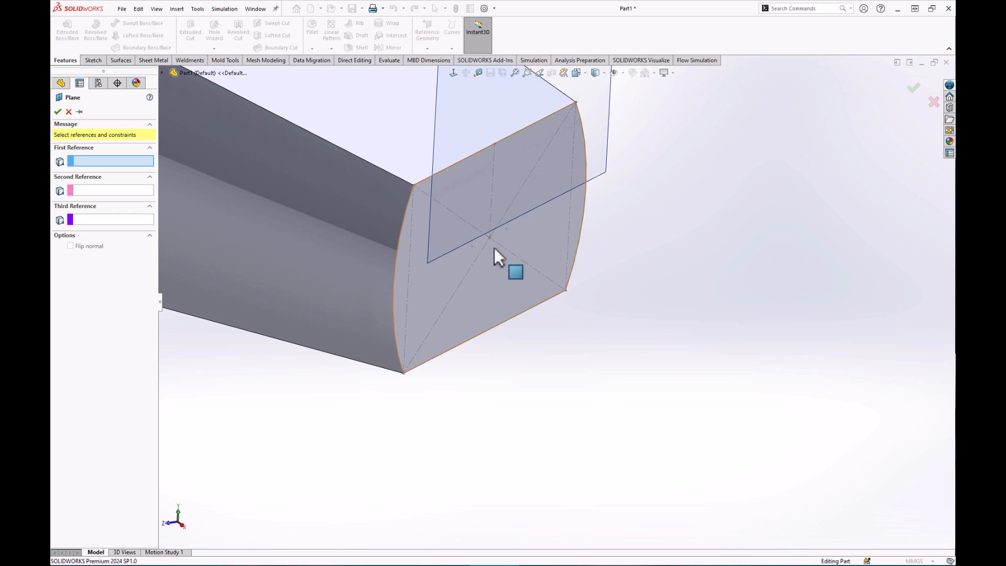
click(489, 237)
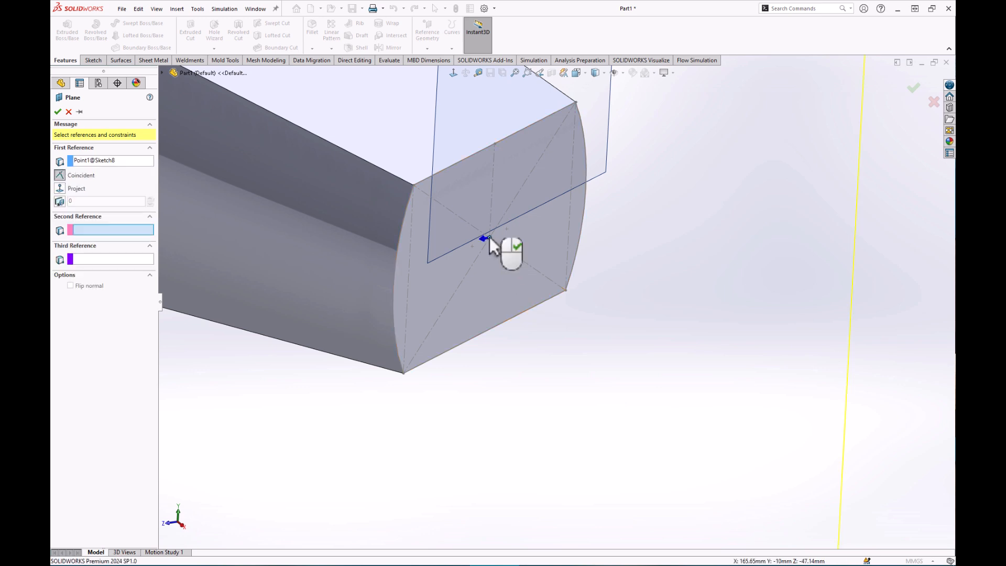
middle_drag(494, 245, 534, 327)
scroll(534, 326, up, 6)
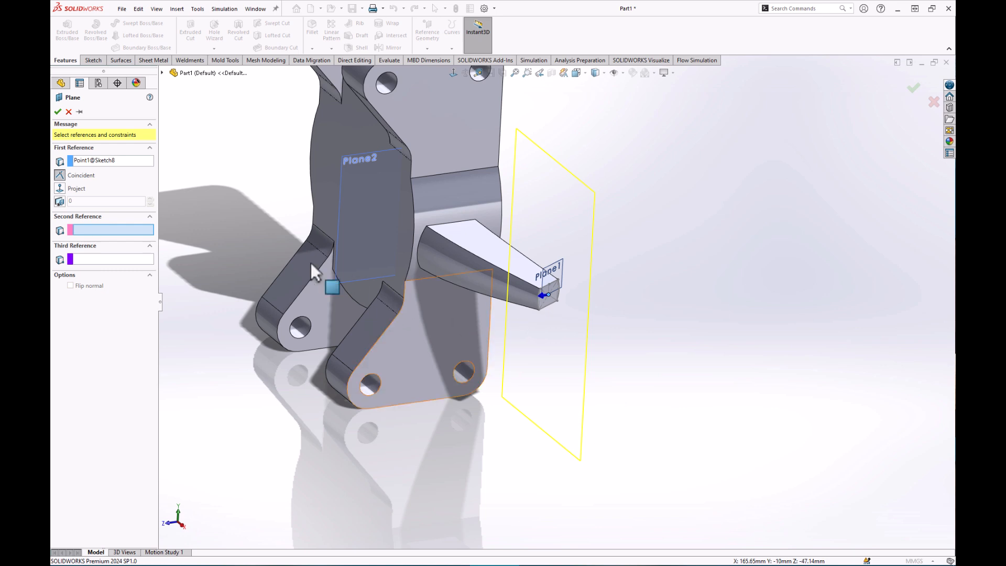
Make Top Plane the second reference and confirm Plane3.
click(162, 73)
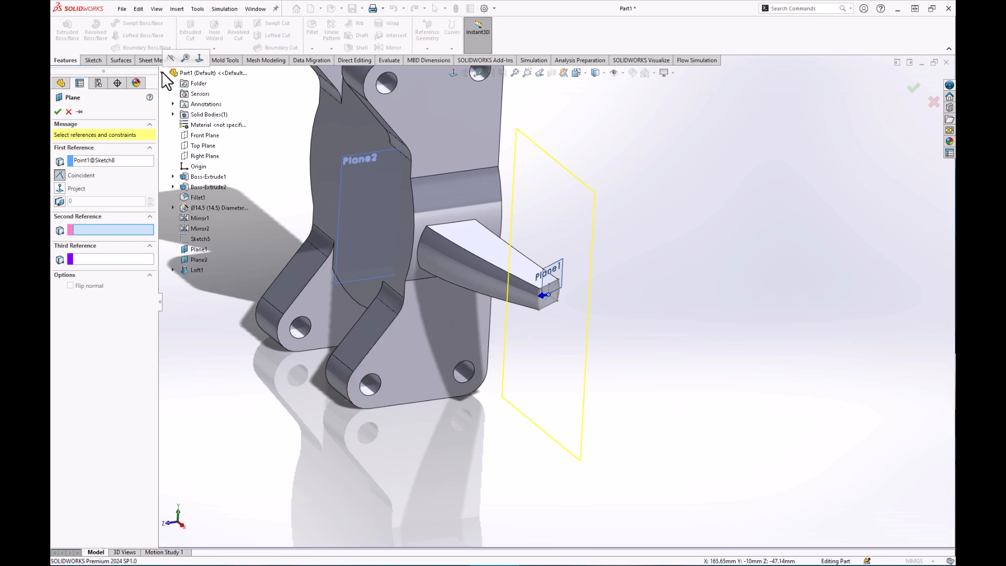
click(206, 147)
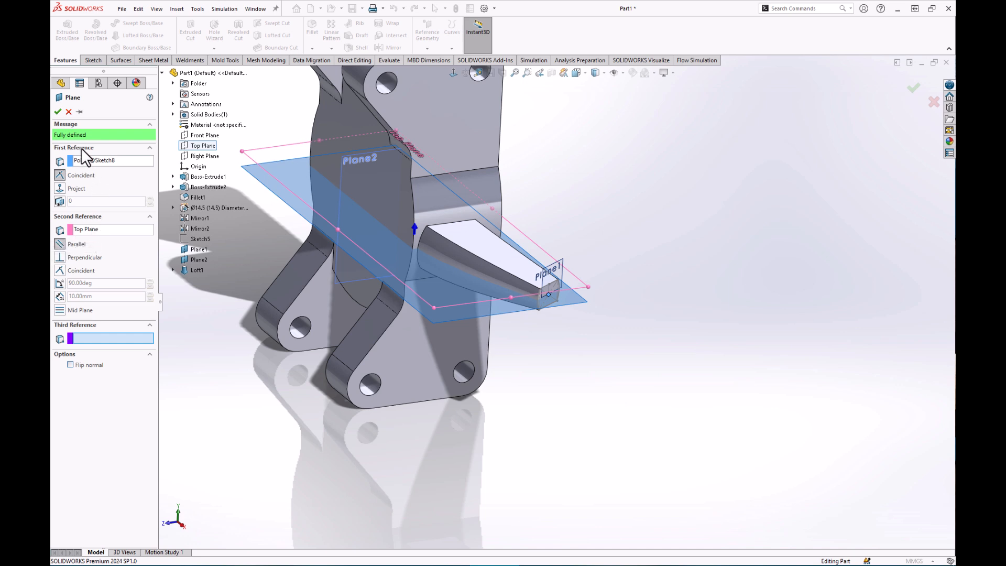
click(57, 111)
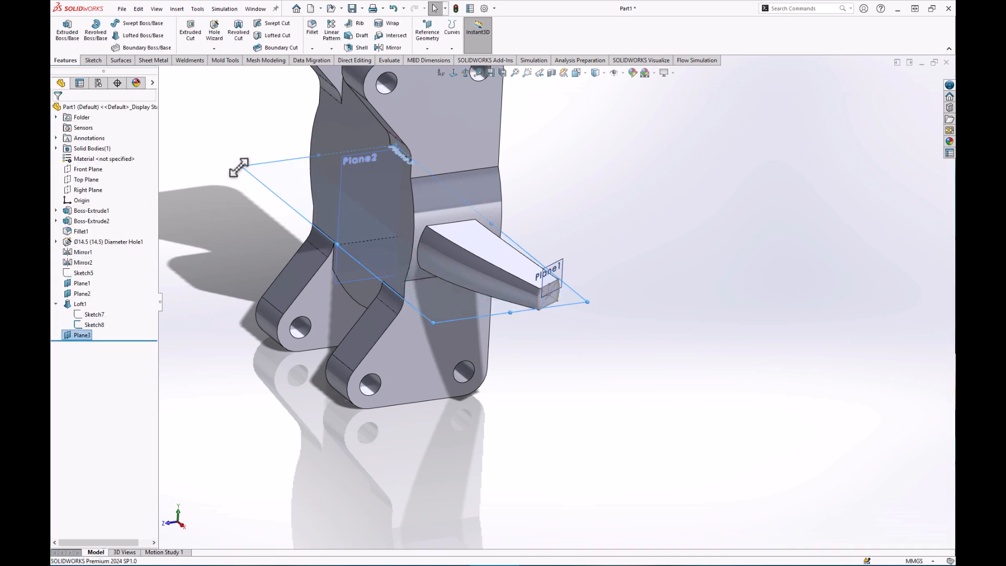
Resize Plane3 by dragging its handles so it extends just past the arm tip.
drag(239, 165, 505, 282)
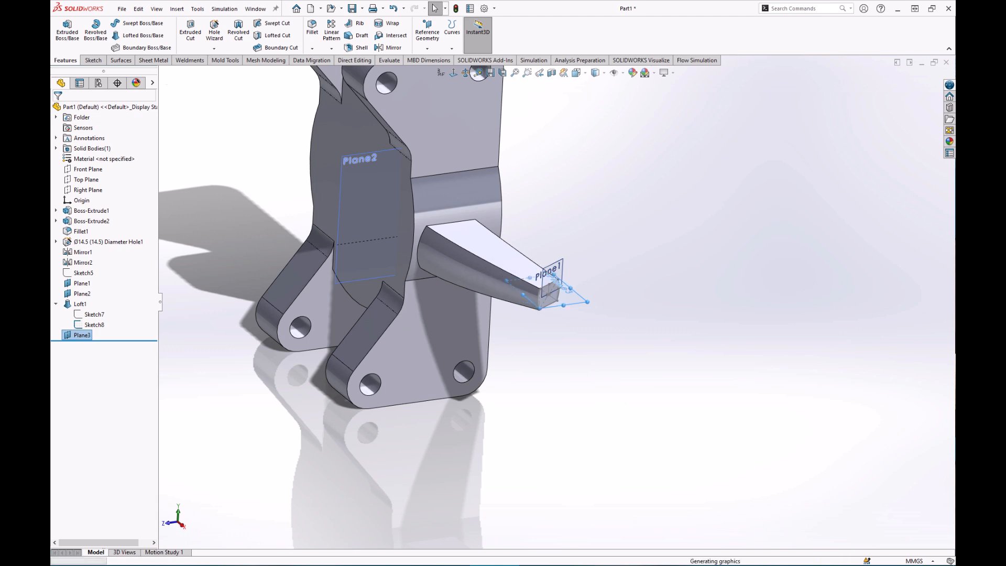
drag(588, 301, 608, 311)
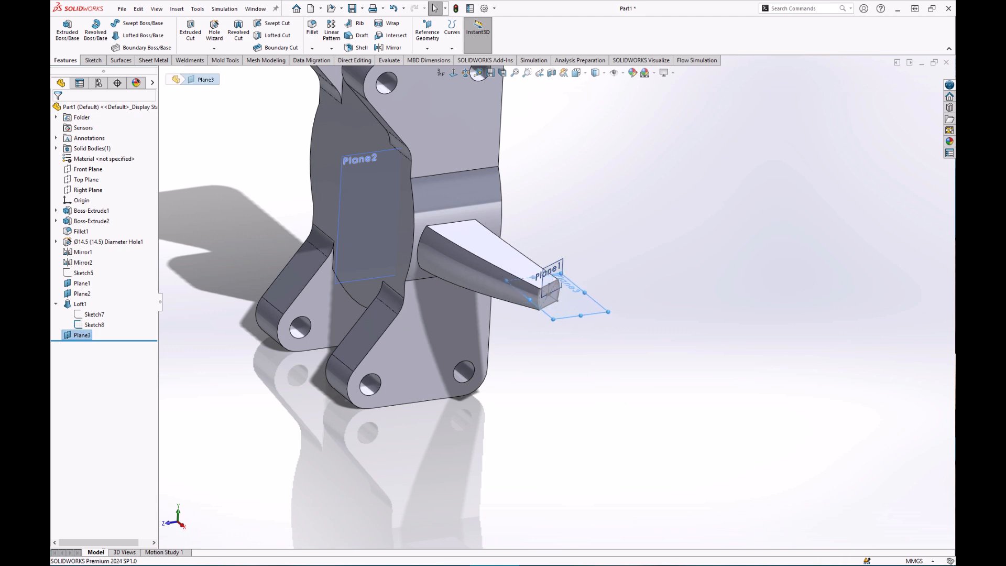
click(590, 356)
Hide Plane1 and Sketch8, then start Sketch9 on Plane3.
scroll(553, 333, down, 2)
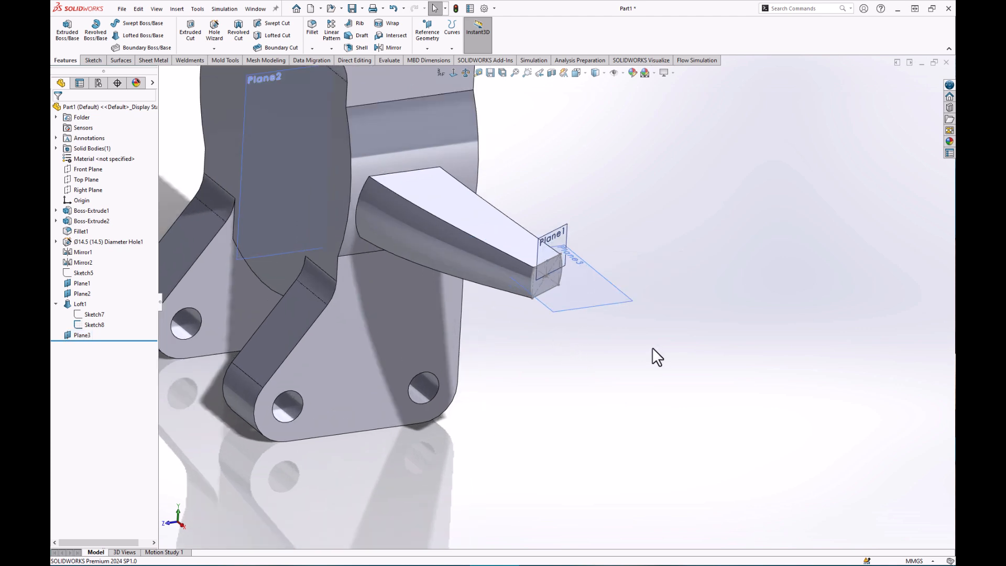
right_click(561, 228)
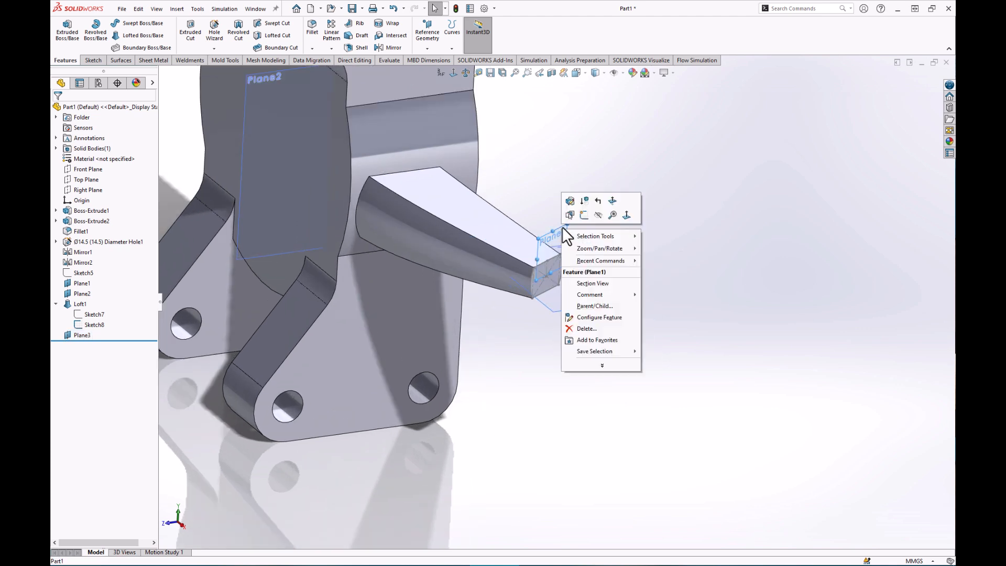
click(598, 216)
middle_drag(636, 253, 612, 276)
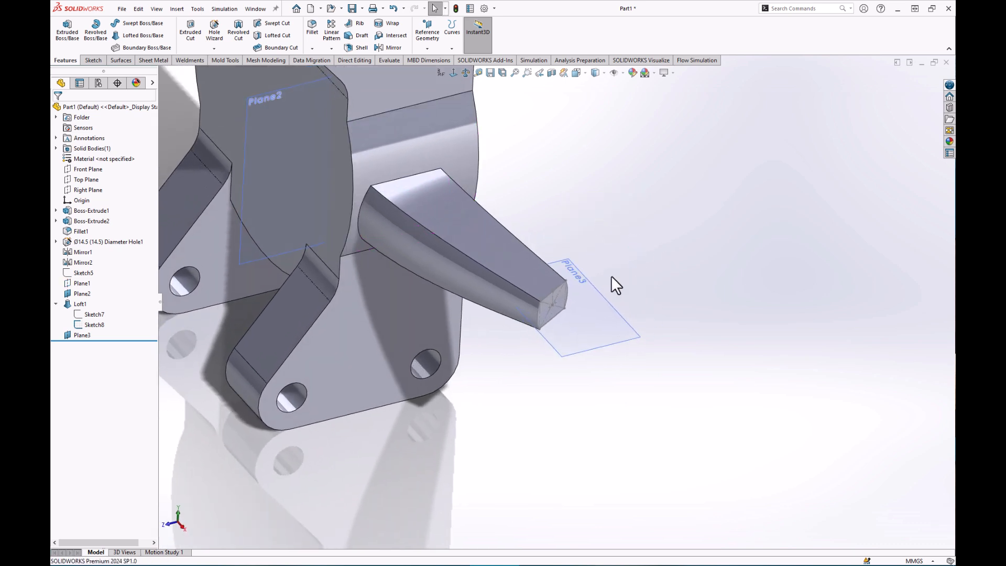
right_click(91, 324)
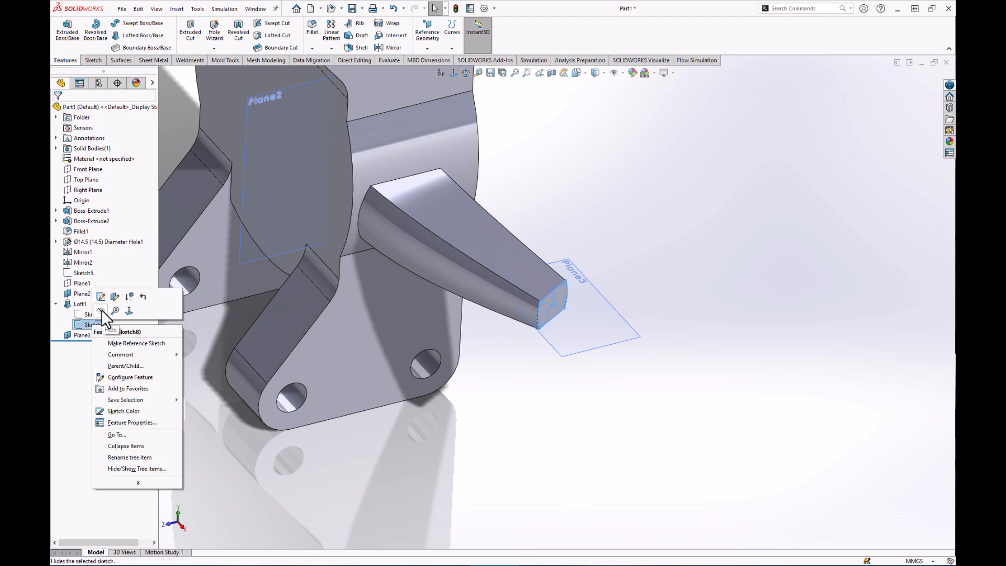
click(102, 309)
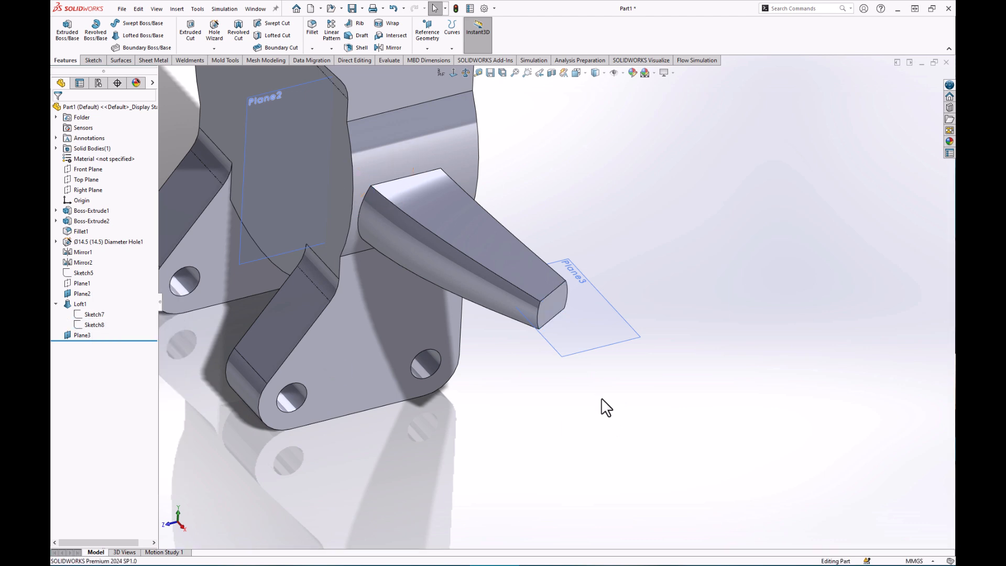
click(596, 350)
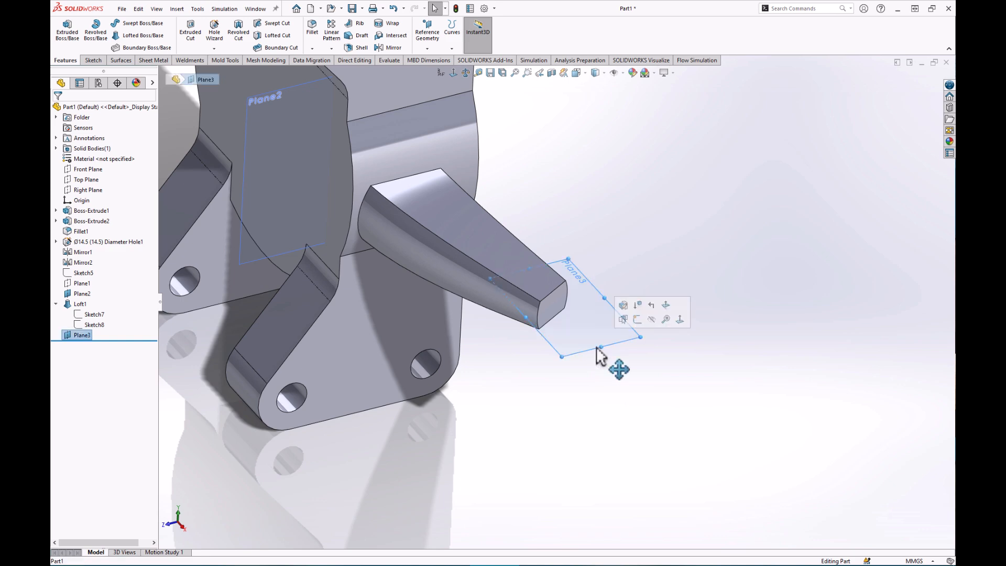
click(637, 320)
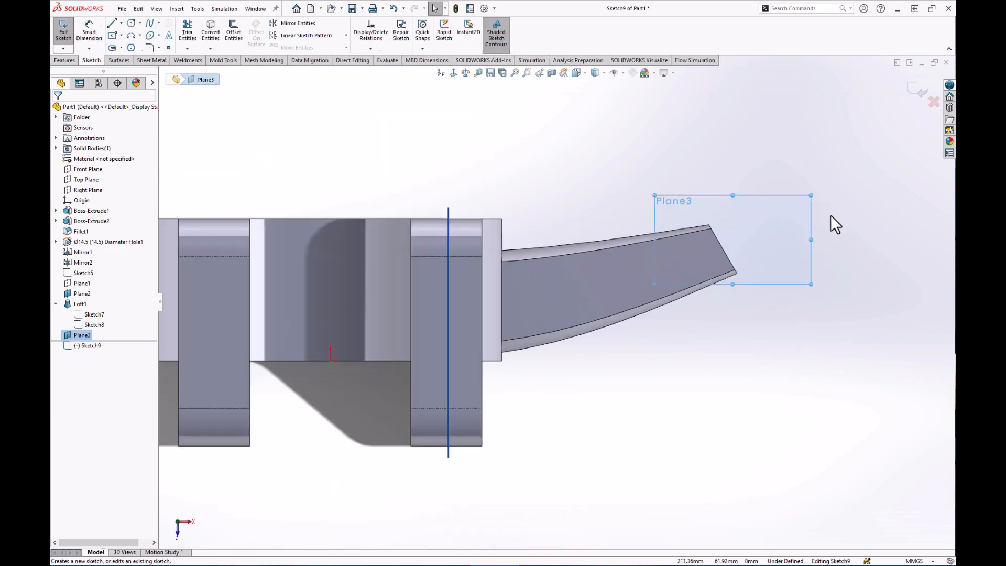
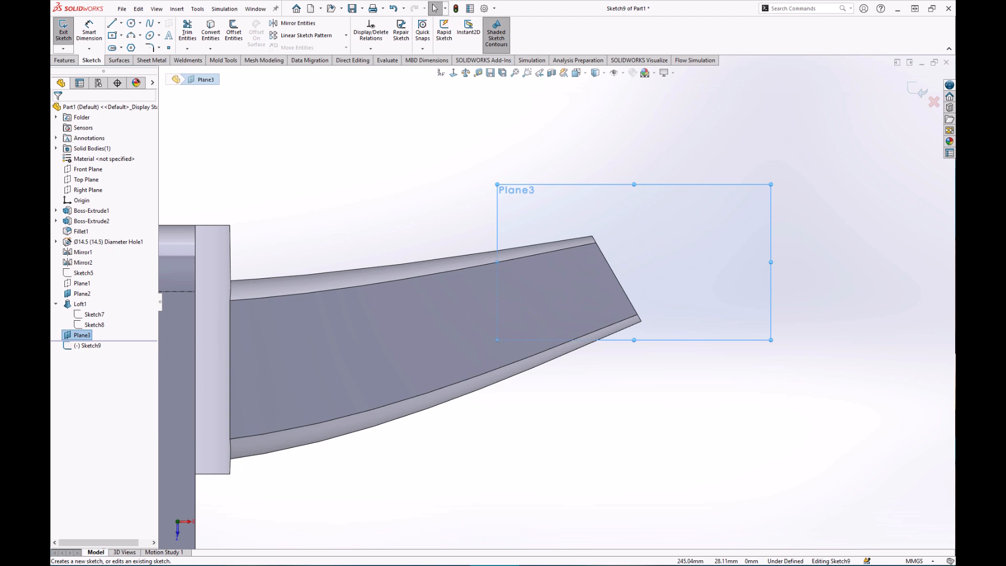
Show Sketch8 again so its line is visible while sketching on Plane3.
right_click(95, 325)
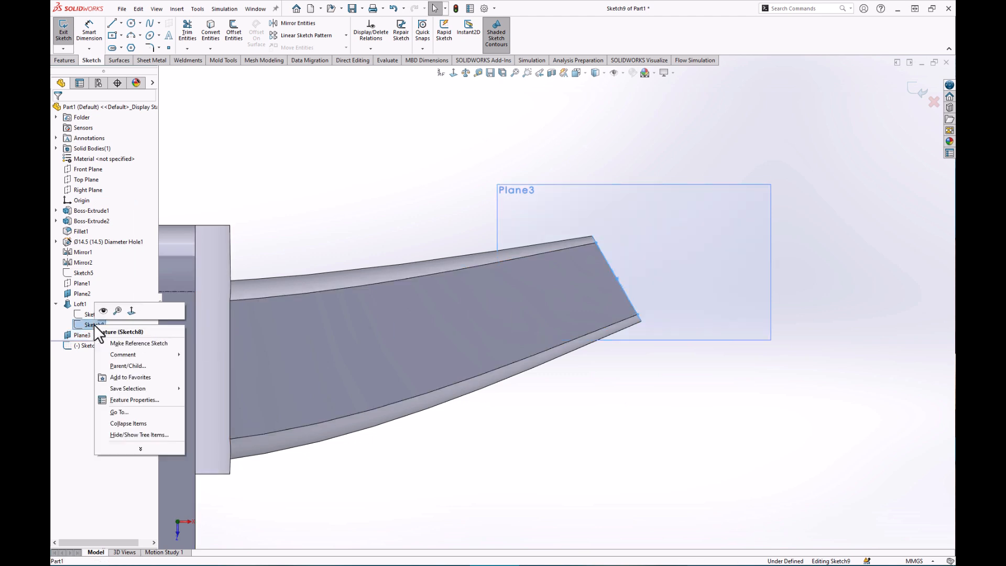
click(102, 310)
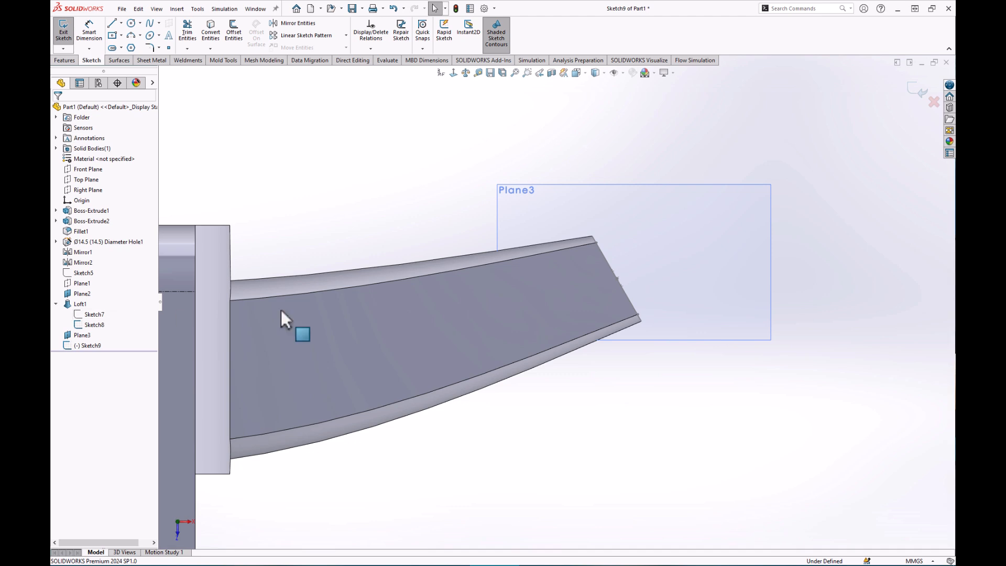
Draw a circle on Plane3 and add a Pierce relation between its centre and the Sketch8 line.
click(131, 23)
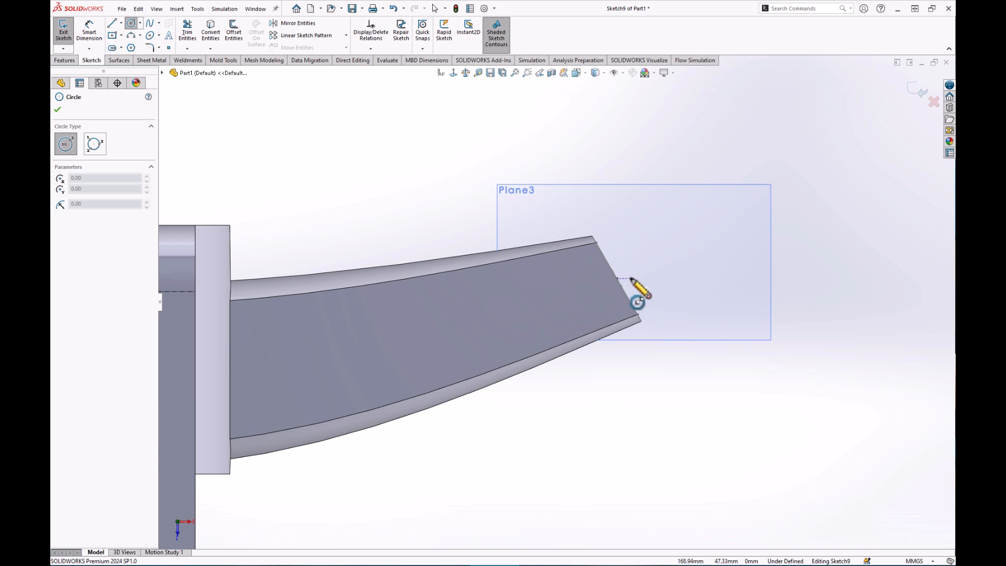
click(662, 255)
click(748, 242)
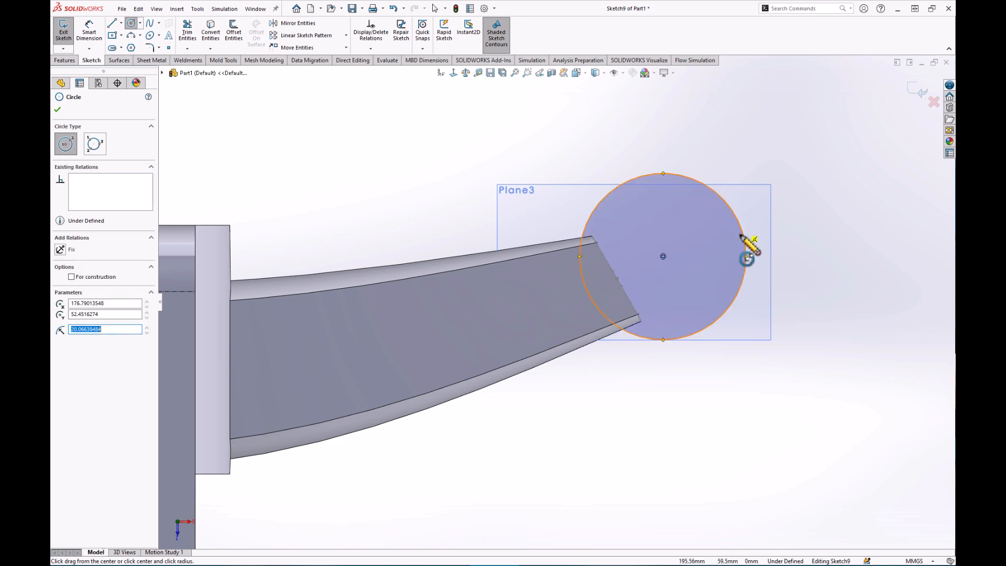
key(Escape)
middle_drag(655, 390, 615, 402)
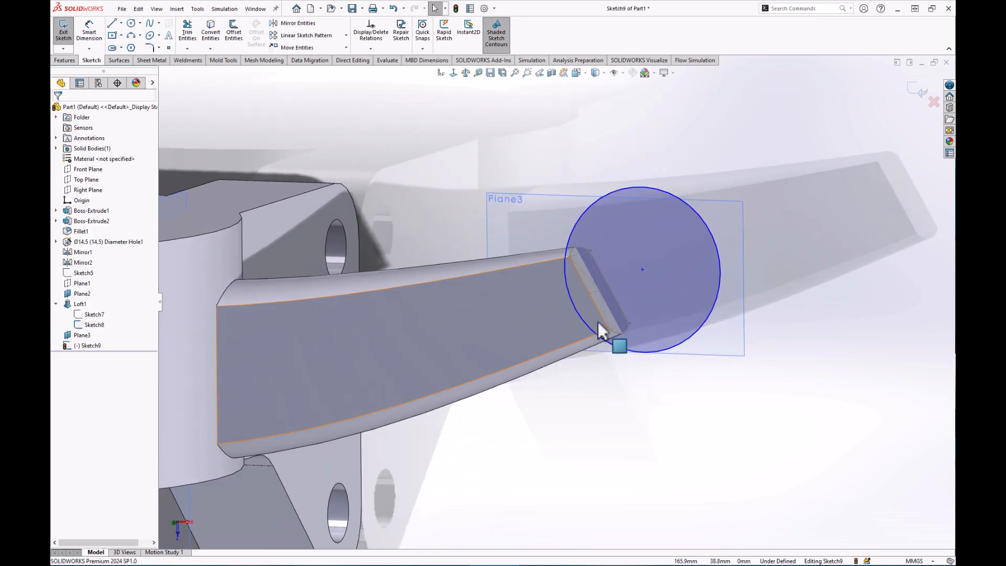
click(595, 294)
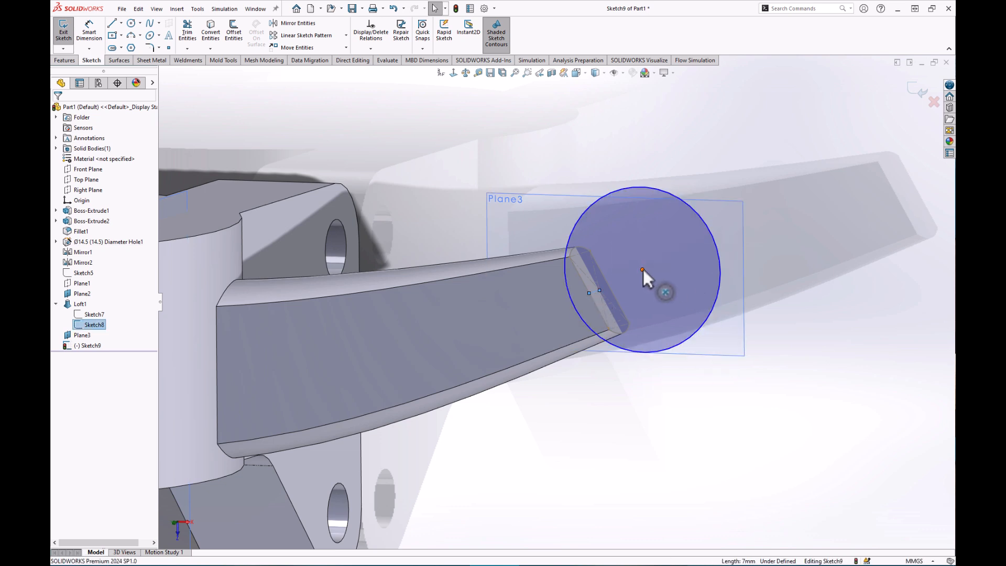
ctrl+click(642, 268)
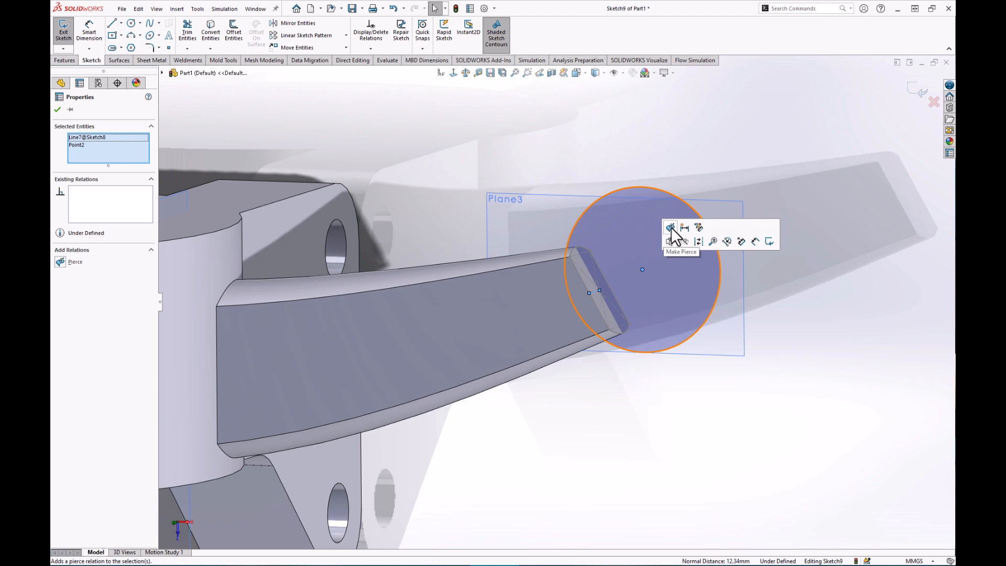
click(671, 228)
click(701, 418)
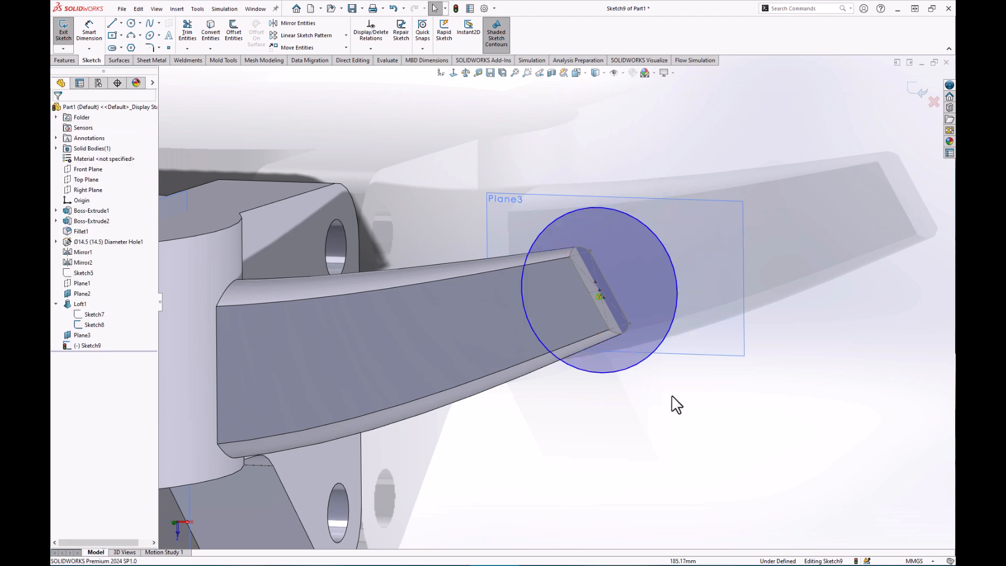
Dimension the circle to a 43 mm diameter, fully defining Sketch9.
mouse_move(658, 402)
middle_down()
mouse_move(690, 381)
mouse_move(670, 387)
middle_up()
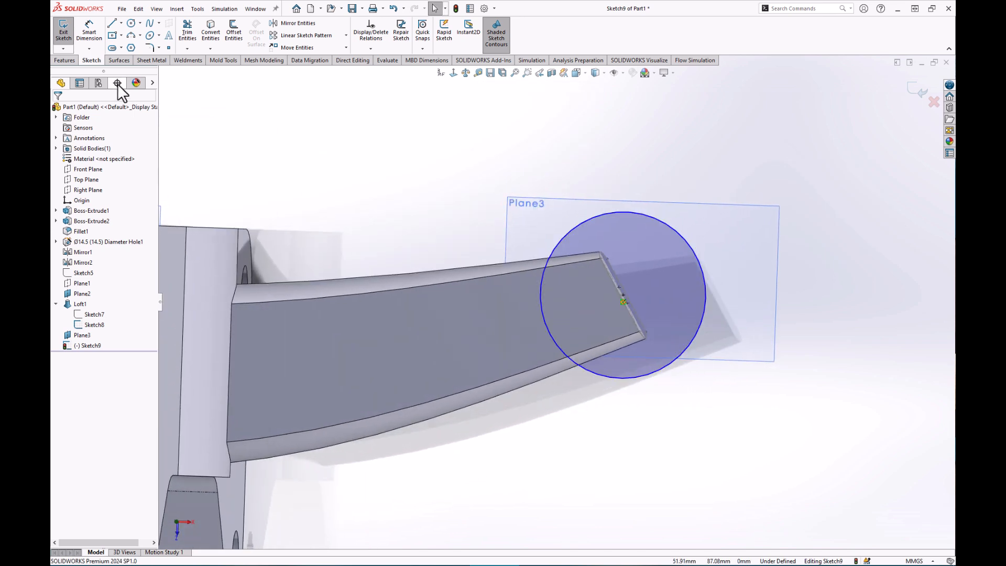
click(90, 33)
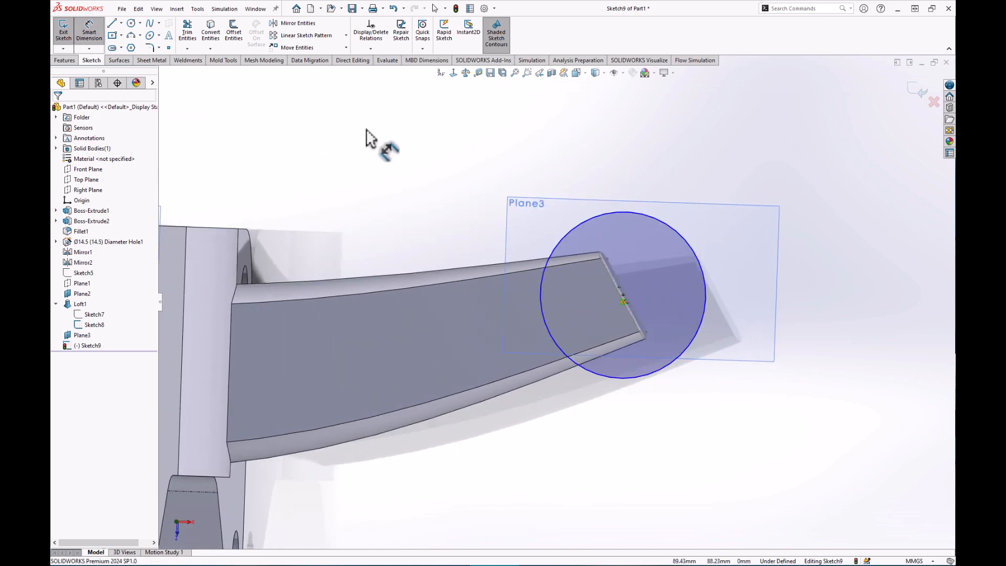
click(677, 232)
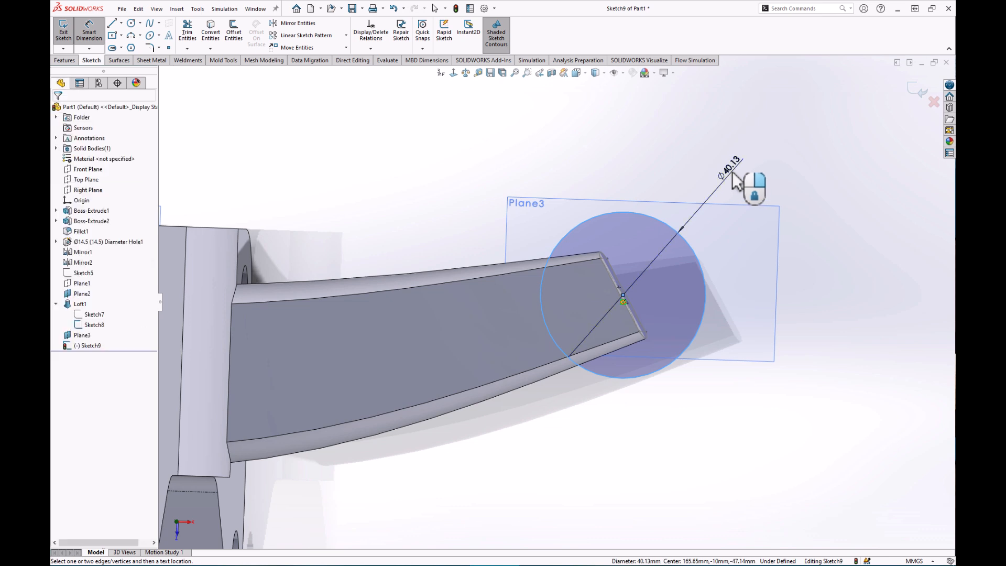
click(736, 177)
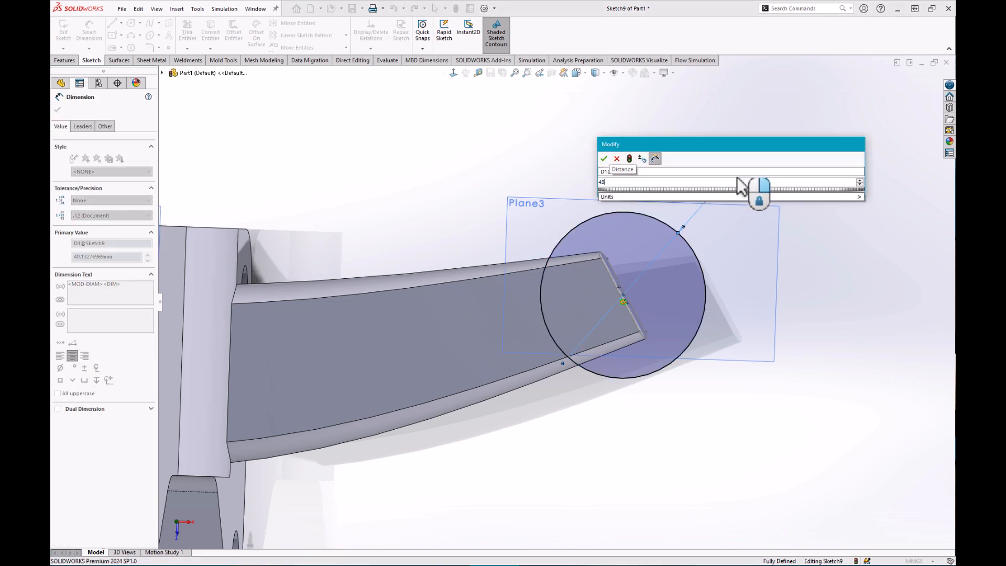
key(Return)
text(43)
key(Return)
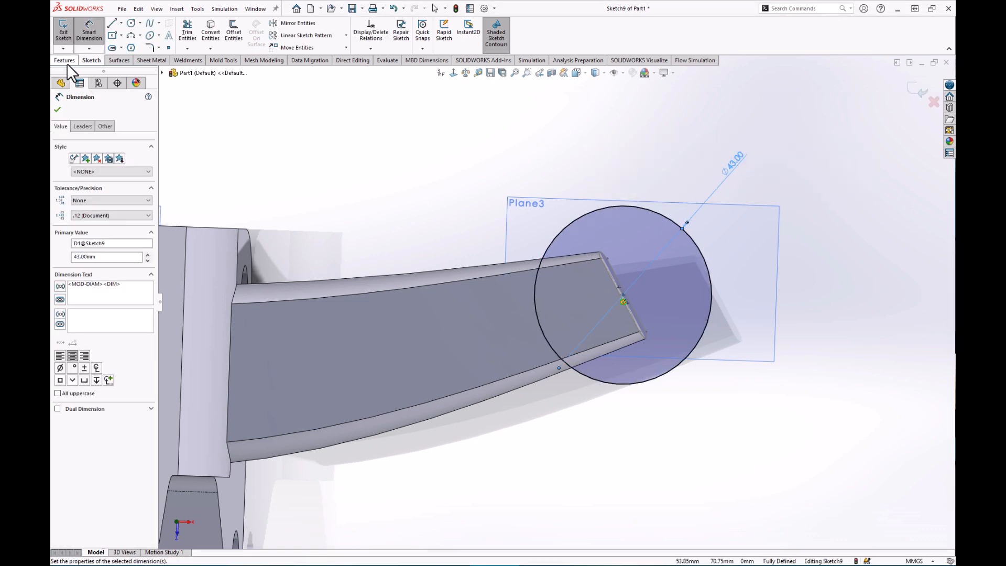
click(65, 61)
Extrude the 43 mm circle as a boss: Blind 12 mm in Direction 1 and 14 mm in Direction 2.
click(67, 29)
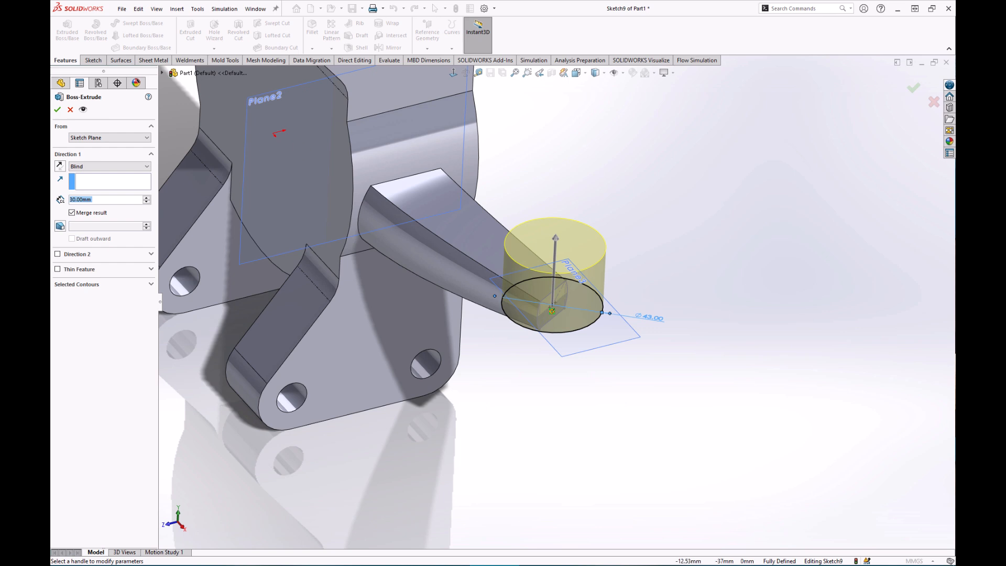
middle_drag(614, 335, 608, 300)
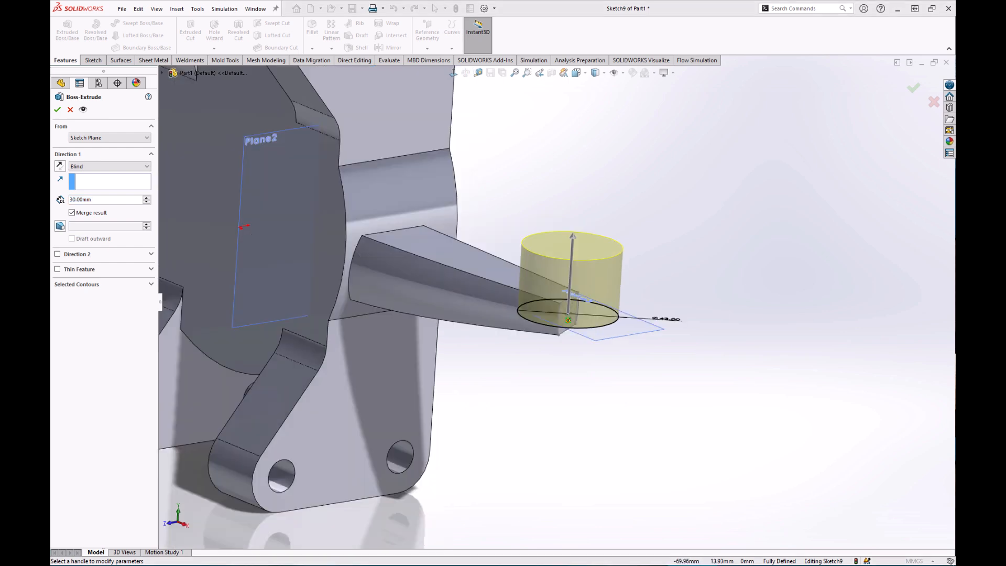
double_click(107, 199)
text(12)
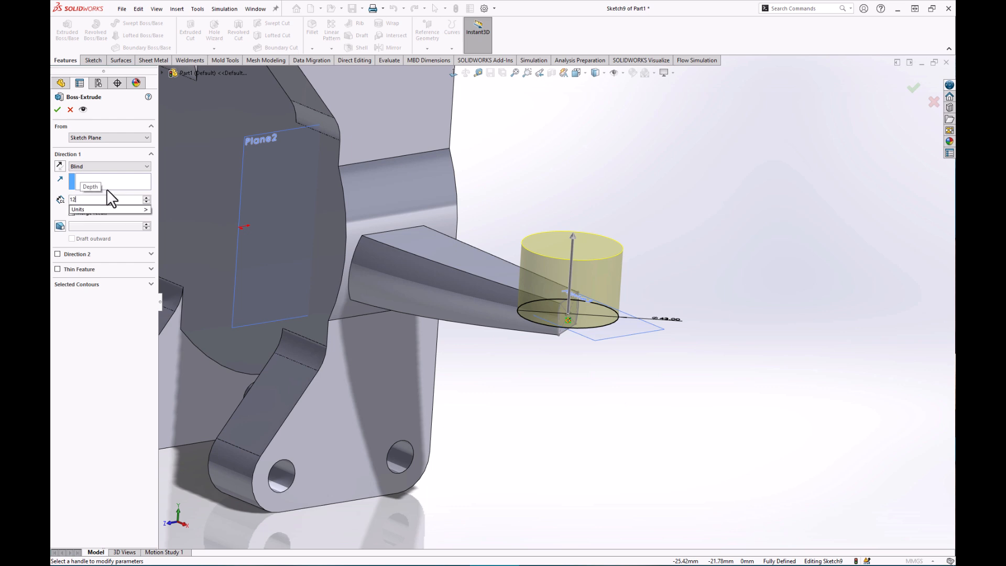
key(Return)
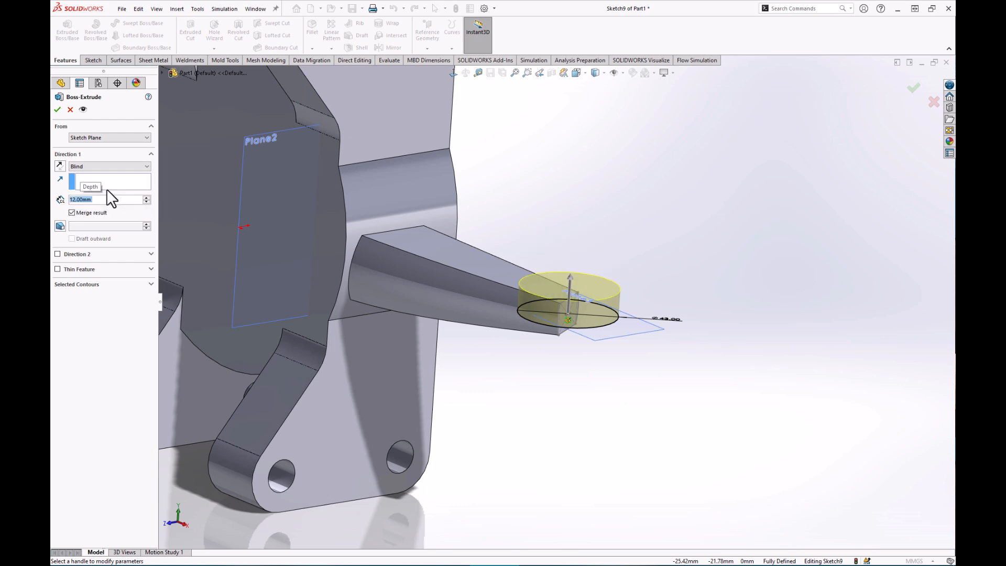
click(57, 254)
double_click(92, 279)
text(14)
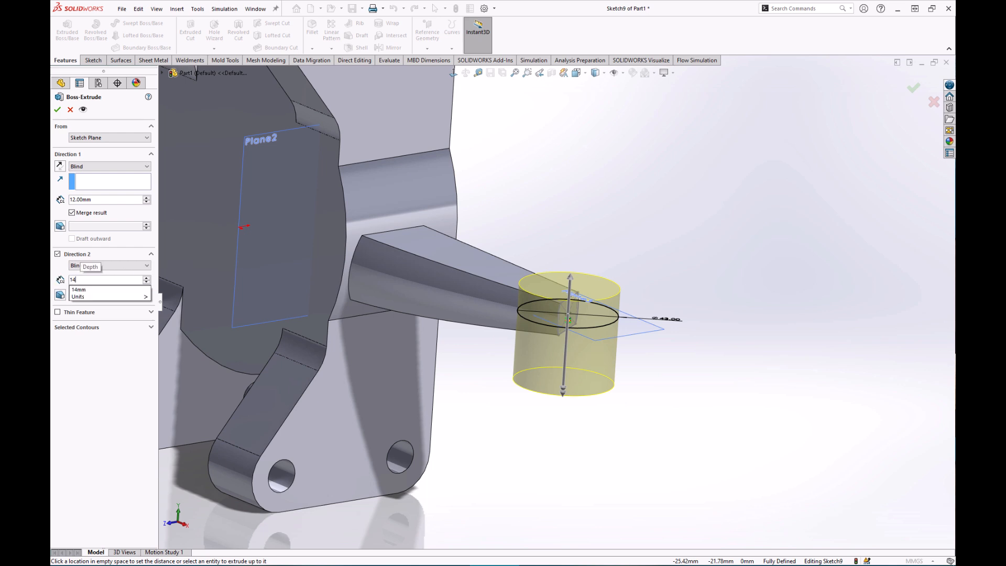
key(Return)
middle_drag(556, 322, 555, 299)
click(57, 109)
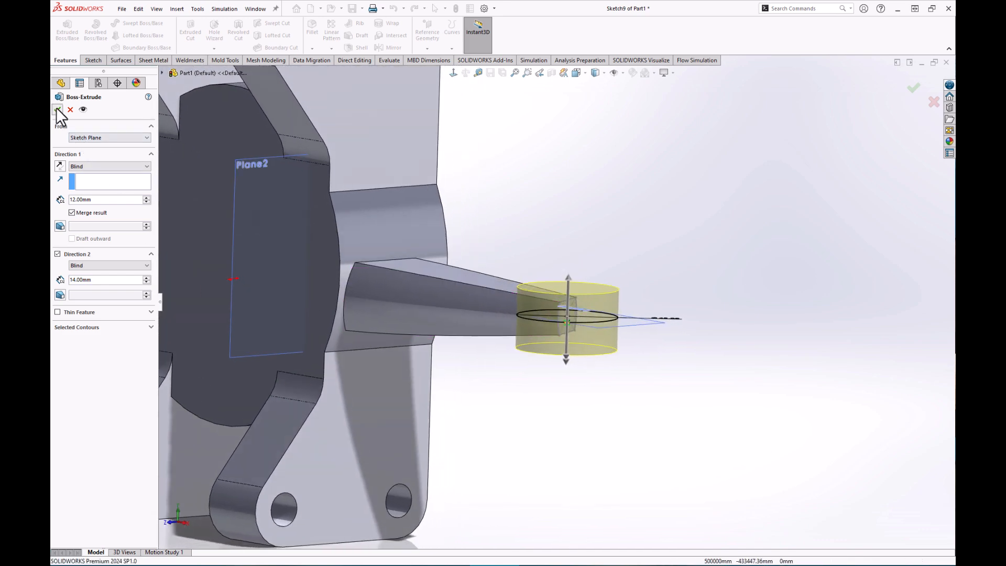
Show Plane1 through the cylinder and select it as the next sketch plane.
middle_drag(586, 391, 648, 409)
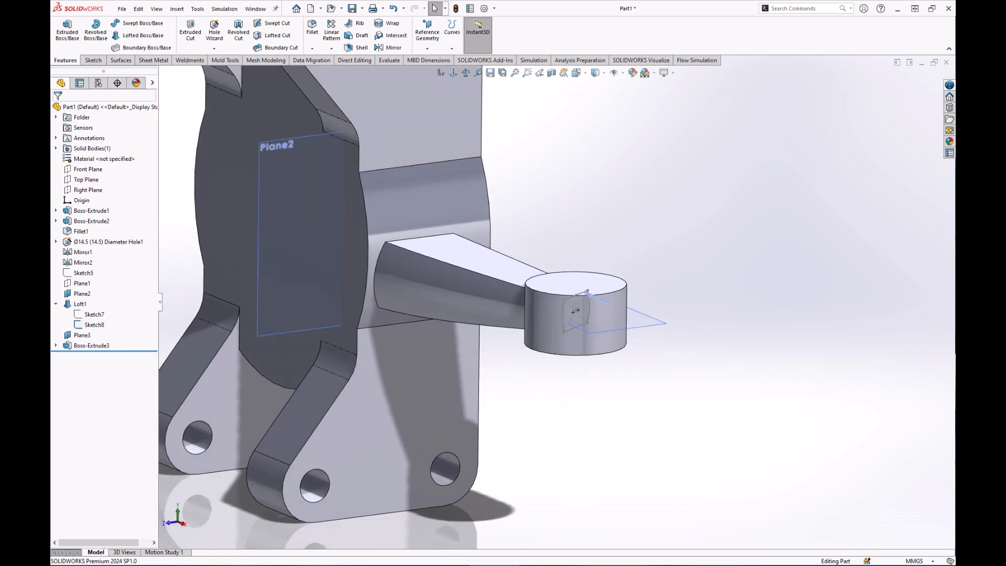
scroll(576, 309, down, 6)
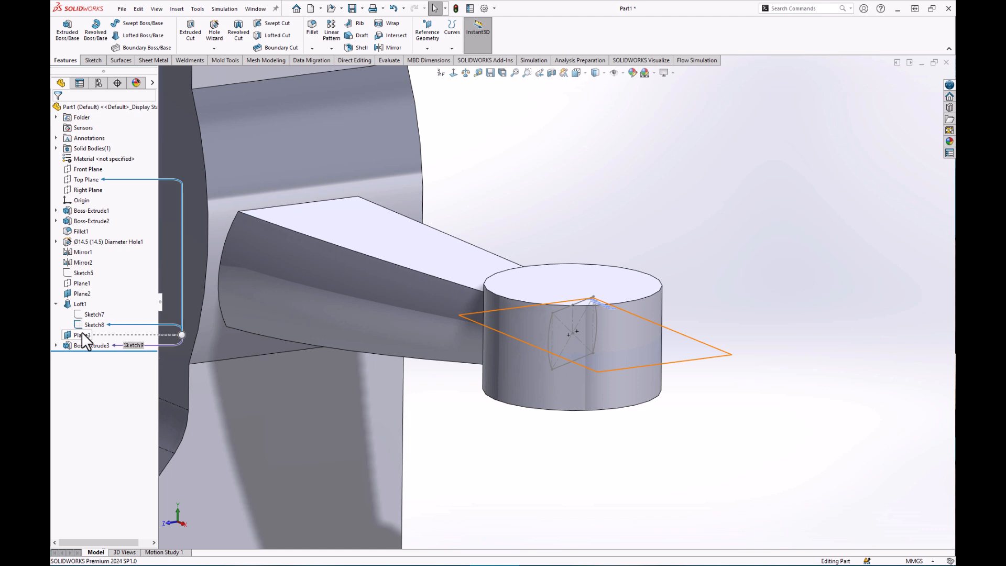
right_click(80, 283)
click(104, 269)
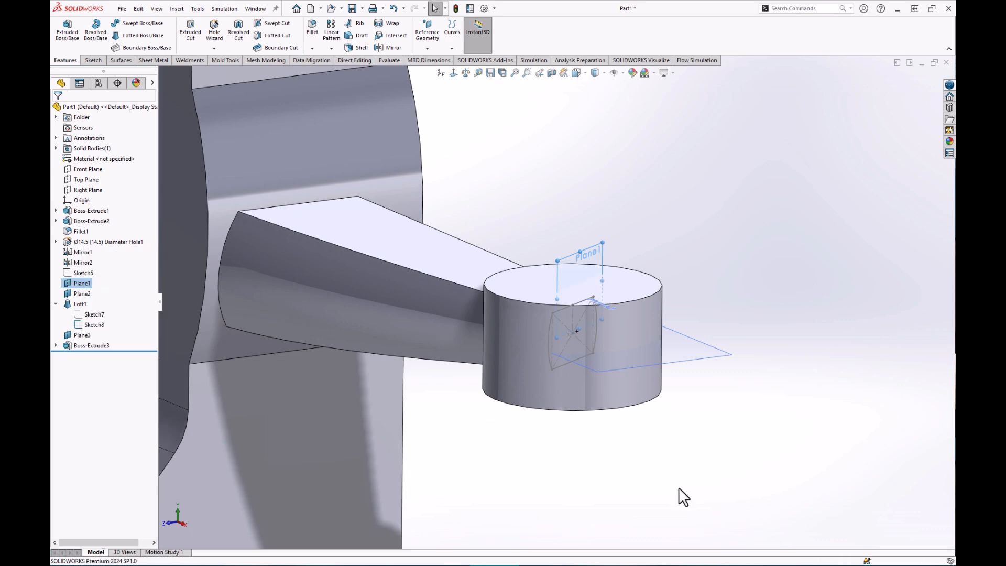
middle_drag(562, 367, 595, 400)
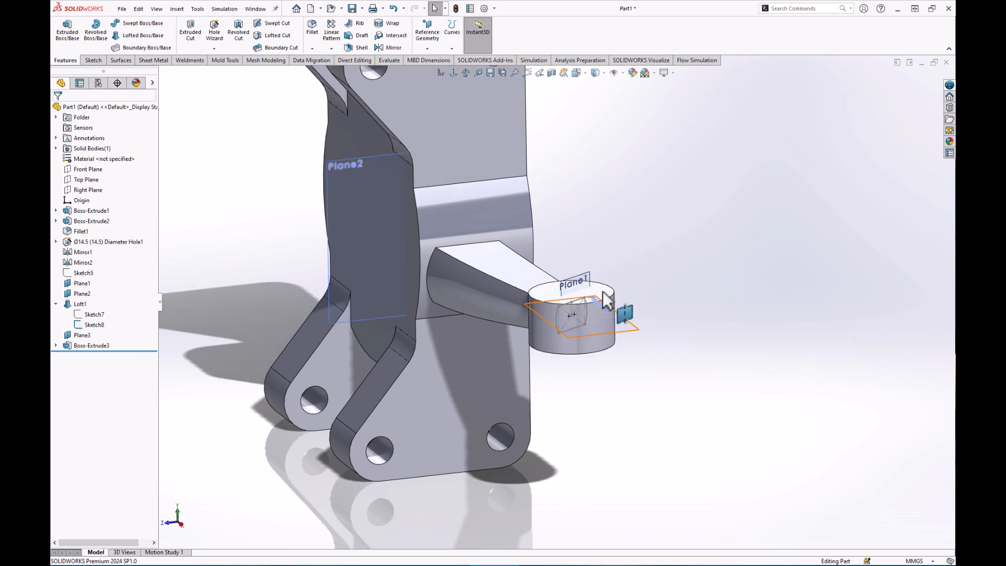
click(583, 275)
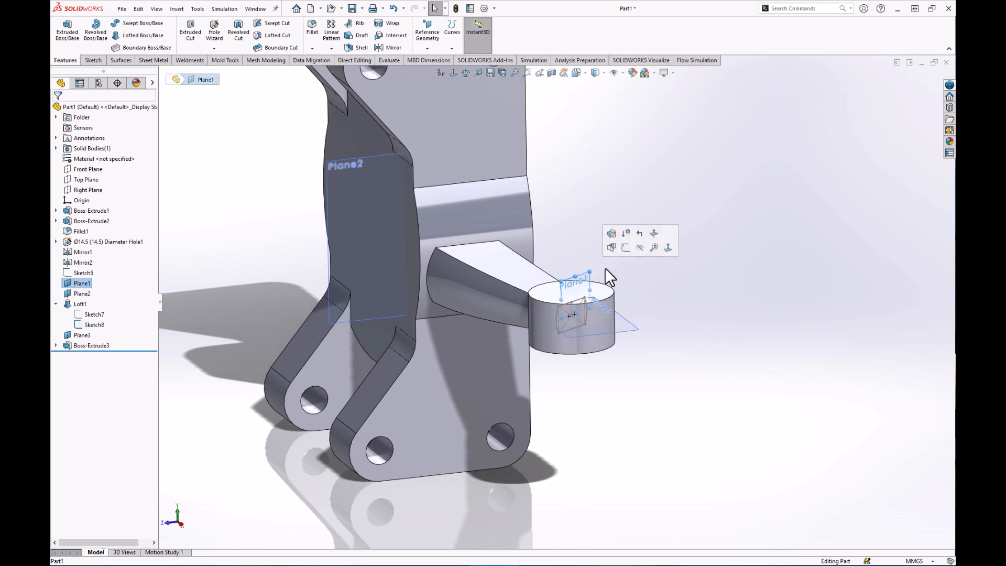
Start Sketch10 on Plane1 and hide Sketch8.
click(624, 246)
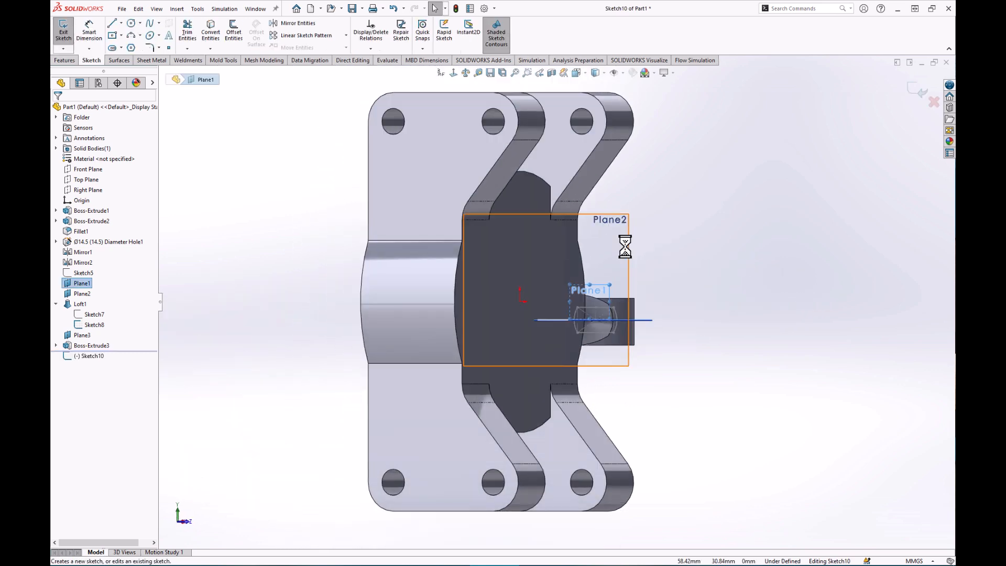
scroll(623, 346, down, 5)
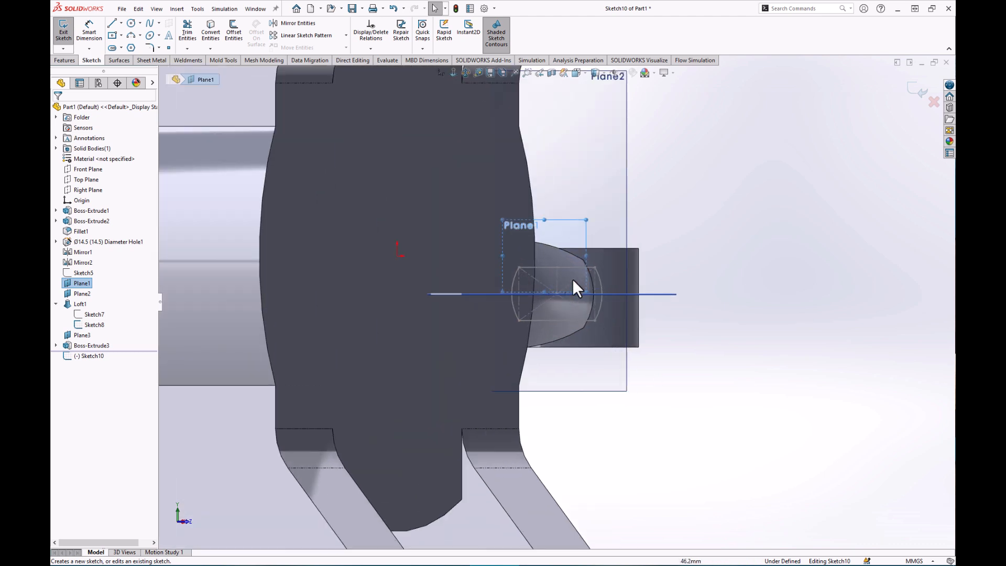
right_click(567, 267)
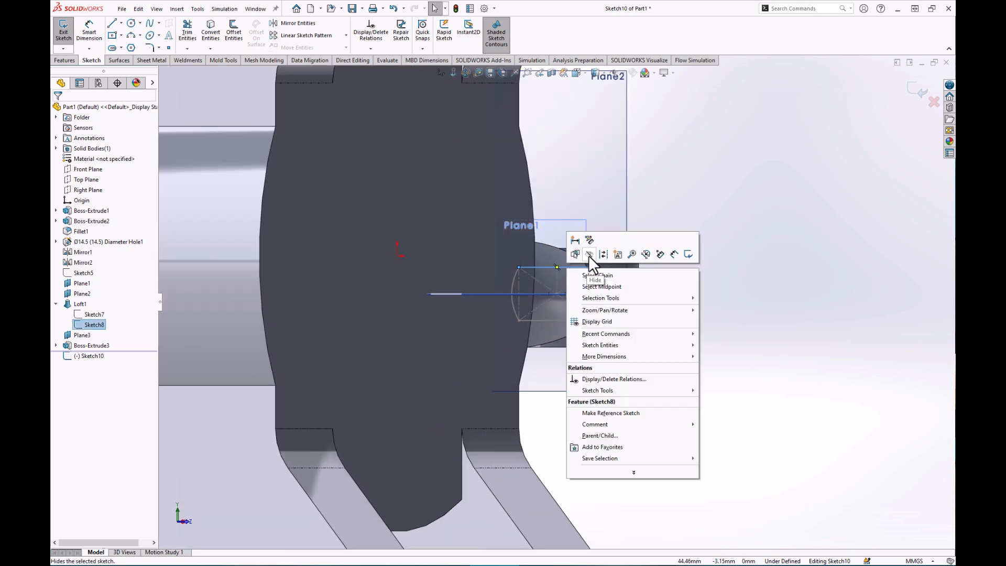
click(588, 255)
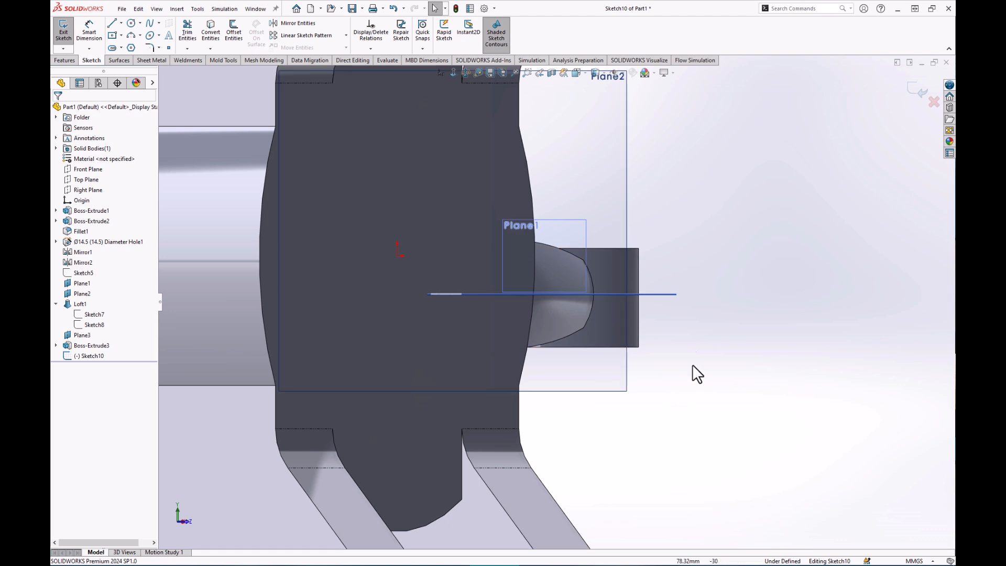
Turn on View Temporary Axes so the boss axis is displayed.
scroll(579, 286, down, 2)
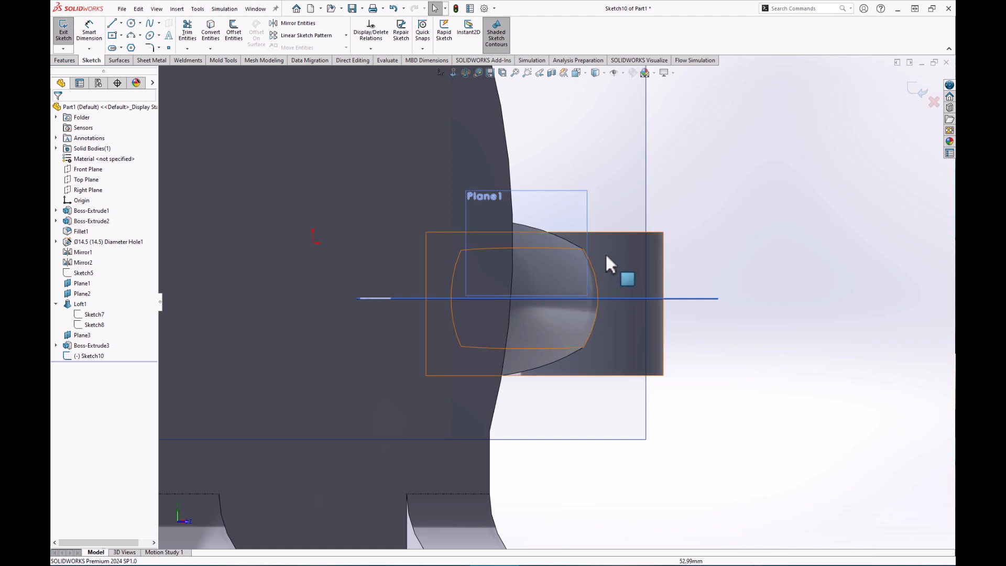
click(624, 73)
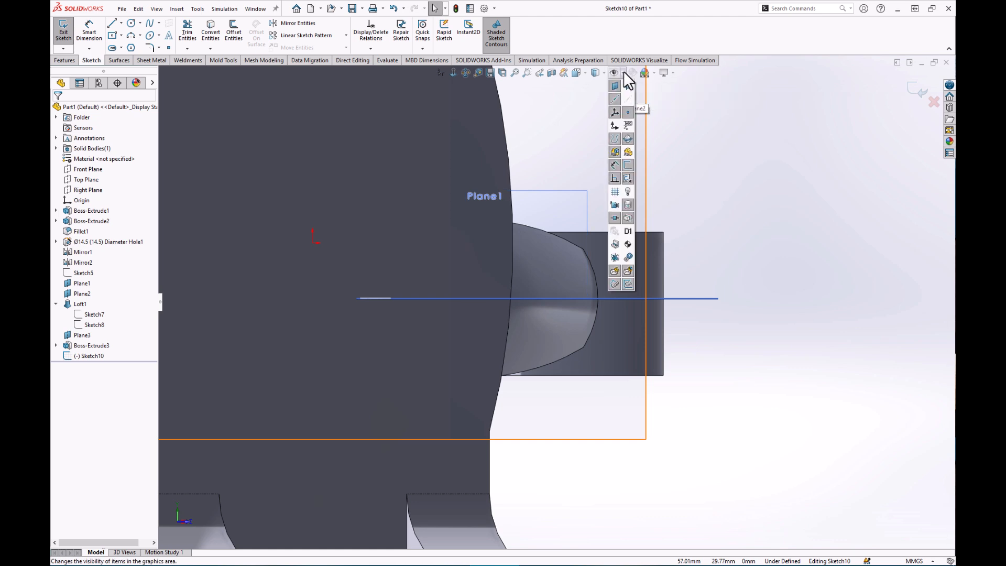
click(624, 73)
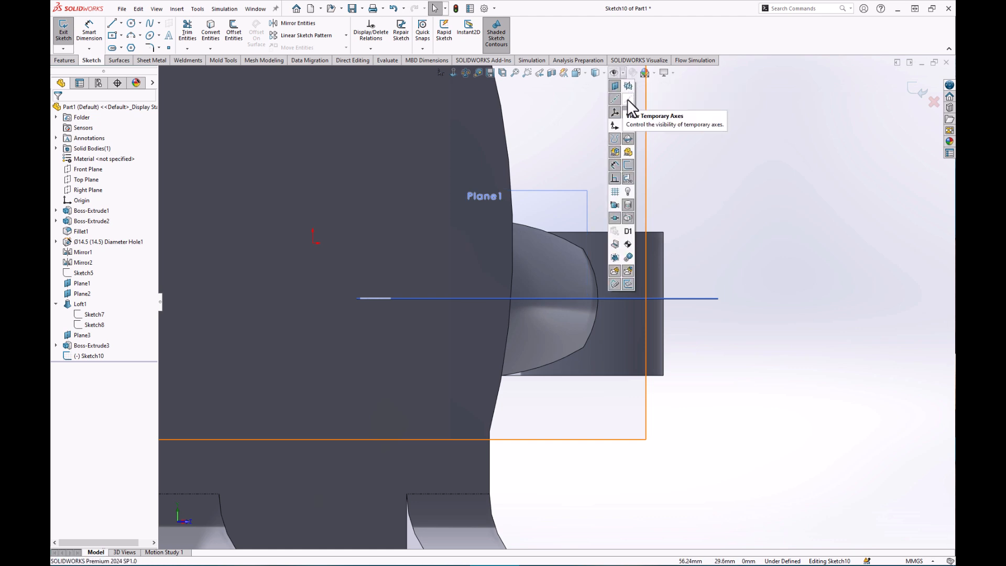
click(629, 98)
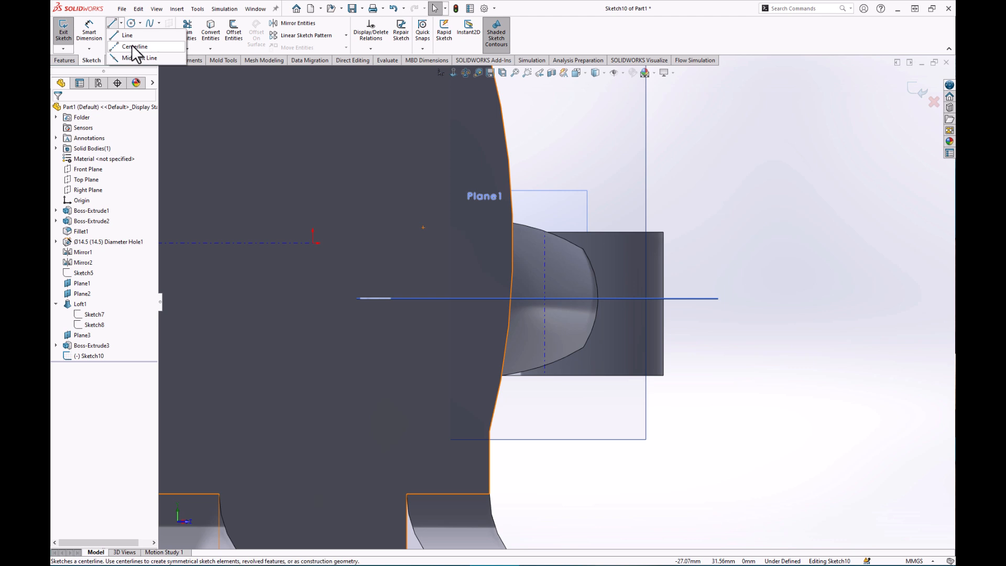
Draw a vertical centerline from the boss's bottom edge up past its top.
click(131, 46)
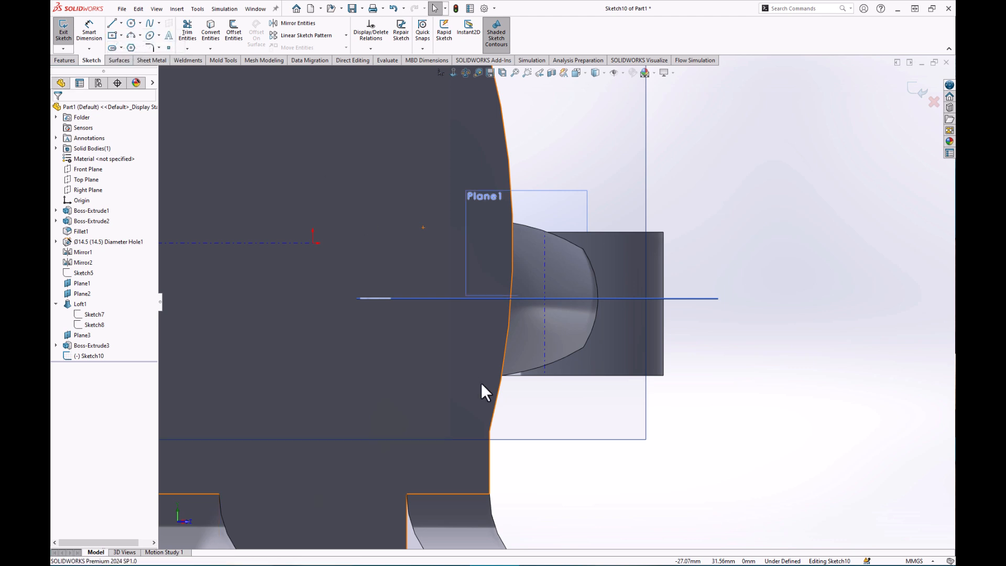
click(545, 375)
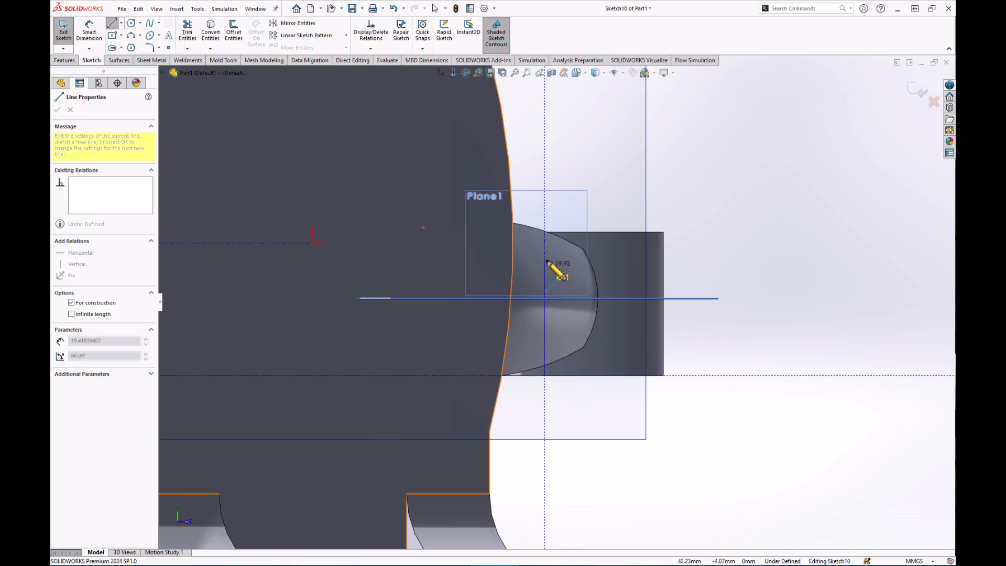
click(546, 156)
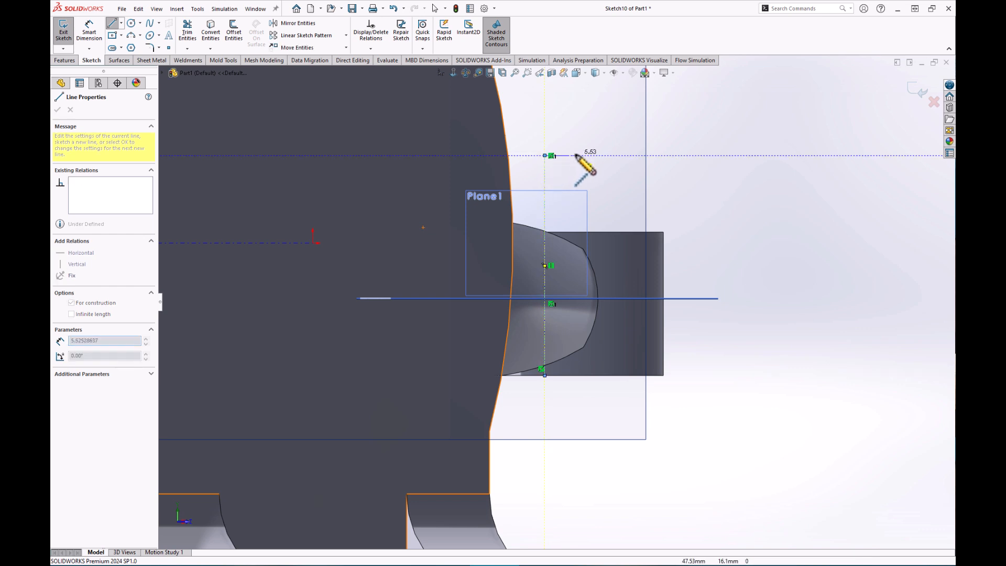
key(Escape)
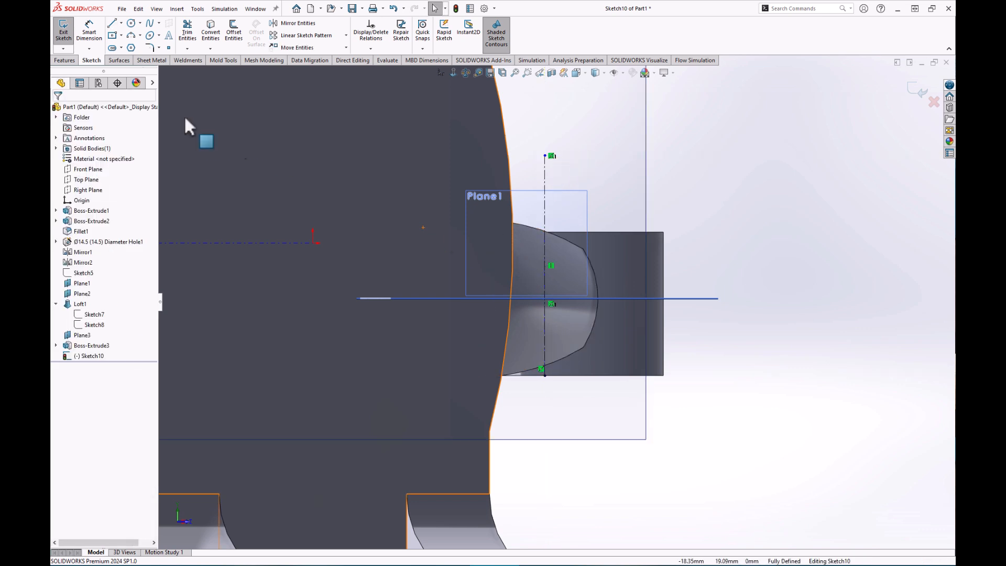
Draw a closed four-line profile beside the centerline: bottom edge, slanted side, top edge, back down the axis.
click(114, 24)
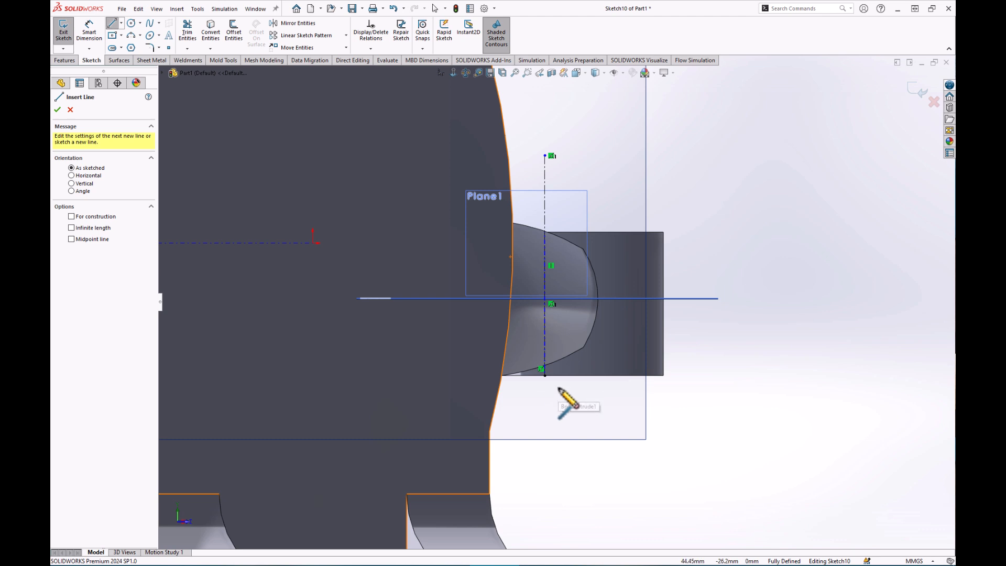
click(544, 375)
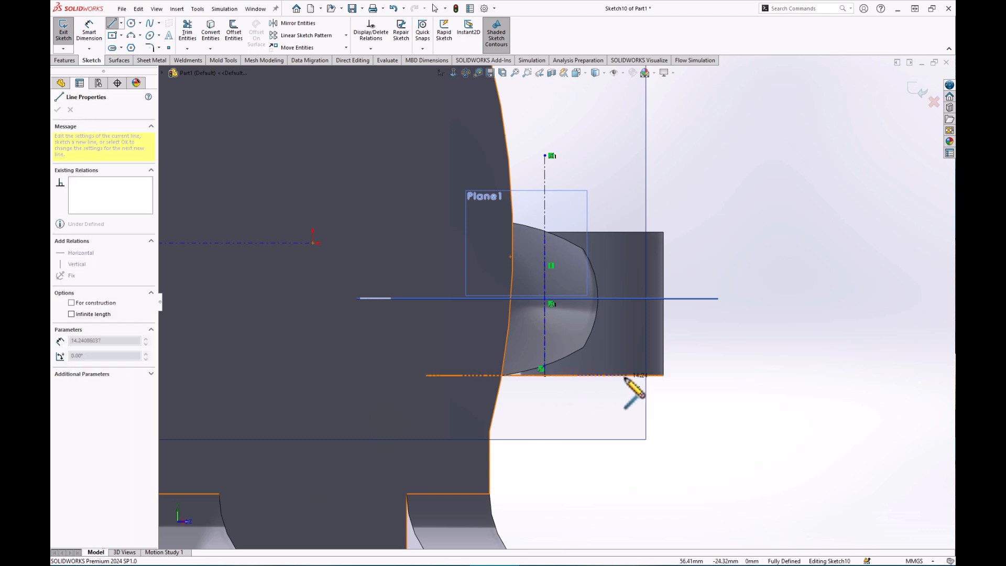
click(628, 375)
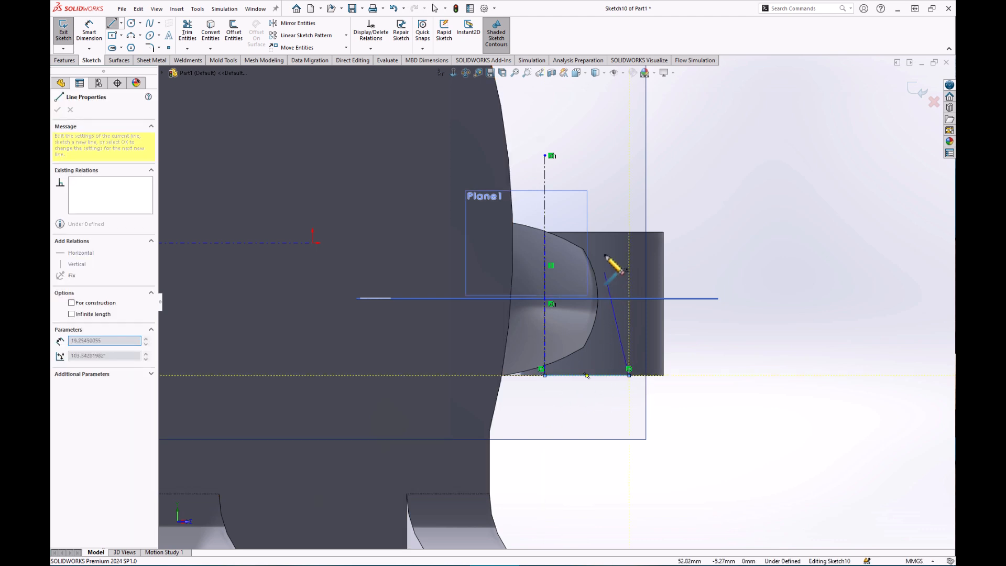
click(604, 232)
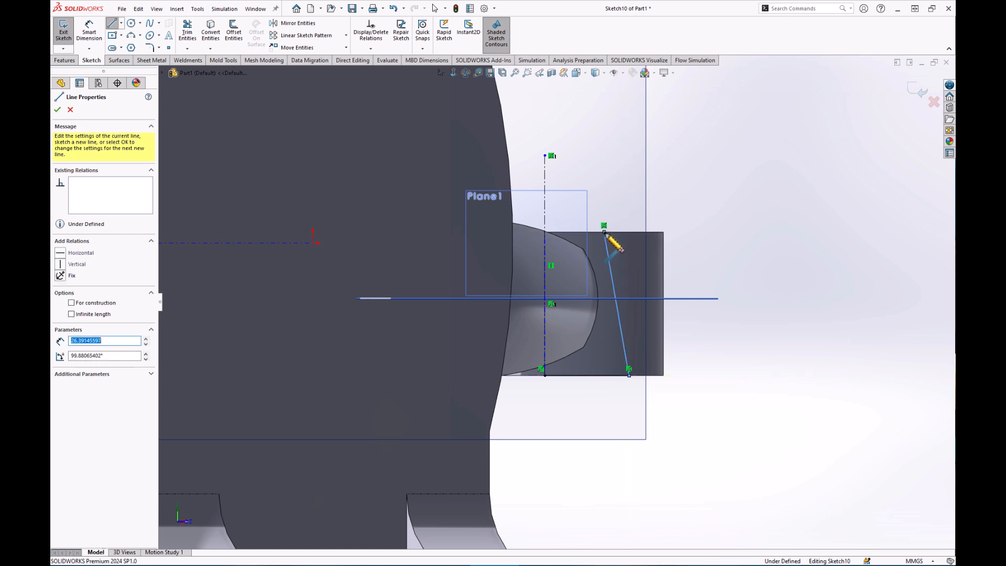
click(544, 232)
click(544, 375)
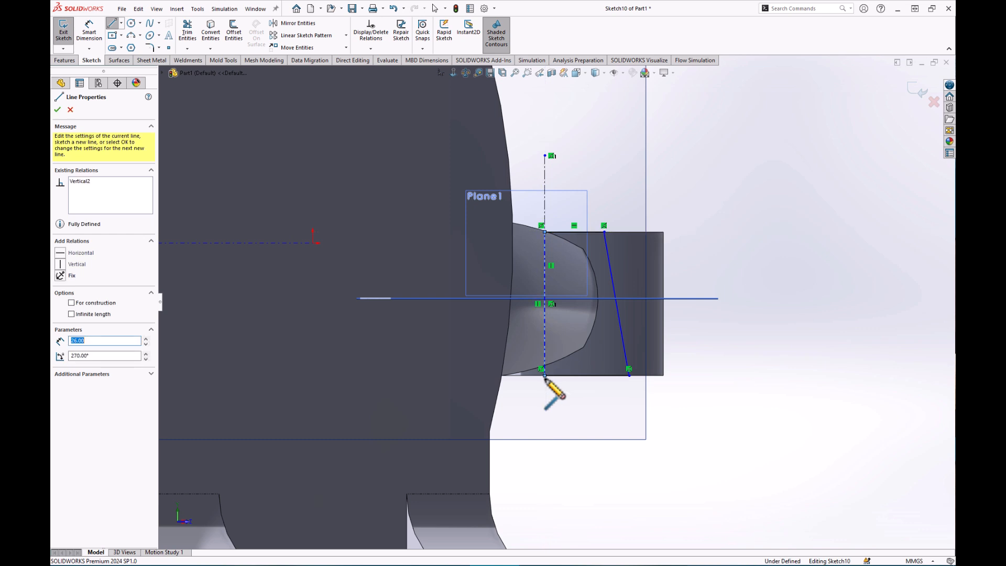
key(Escape)
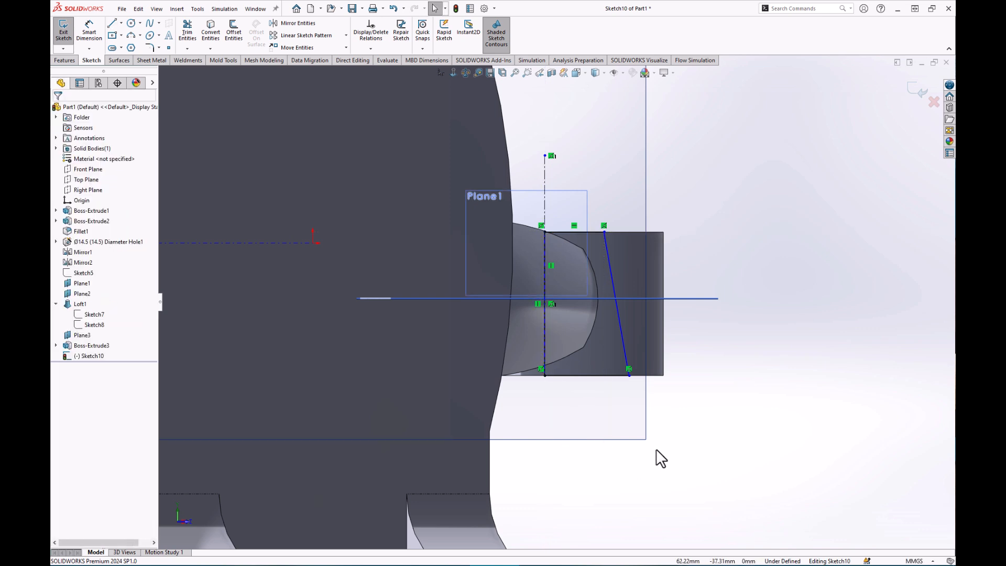
click(96, 26)
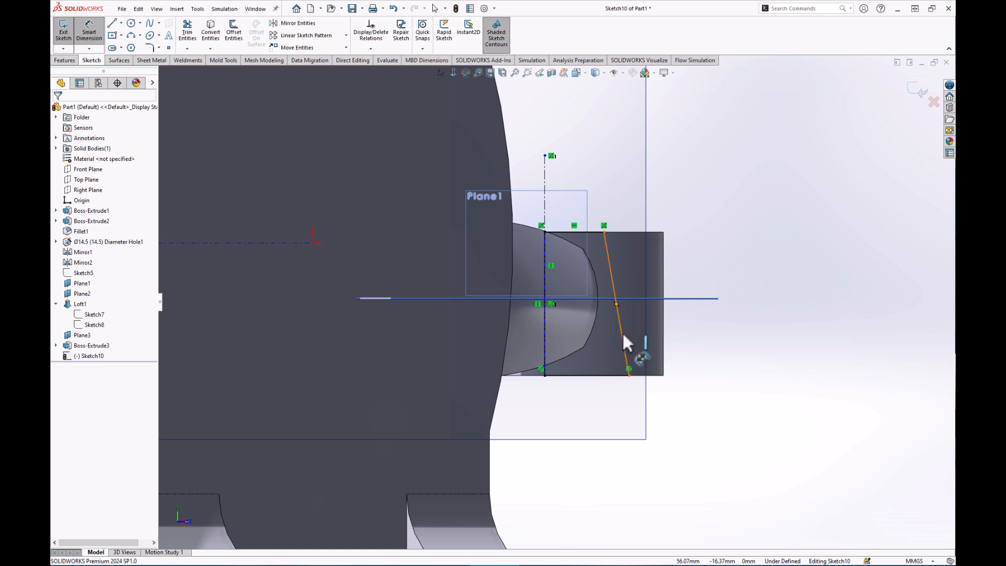
Dimension the slanted side's top endpoint 18 mm from the centerline.
click(621, 331)
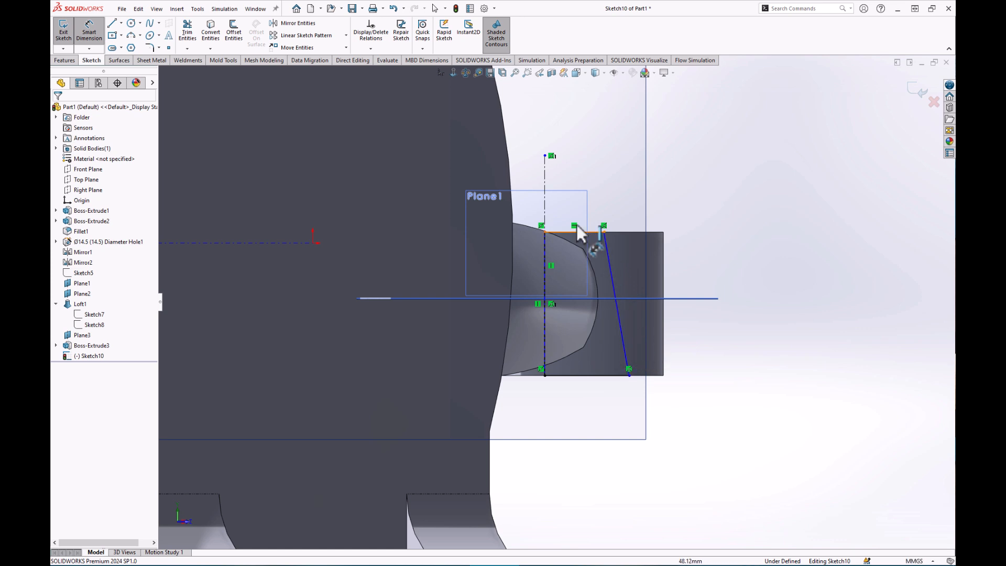
click(545, 198)
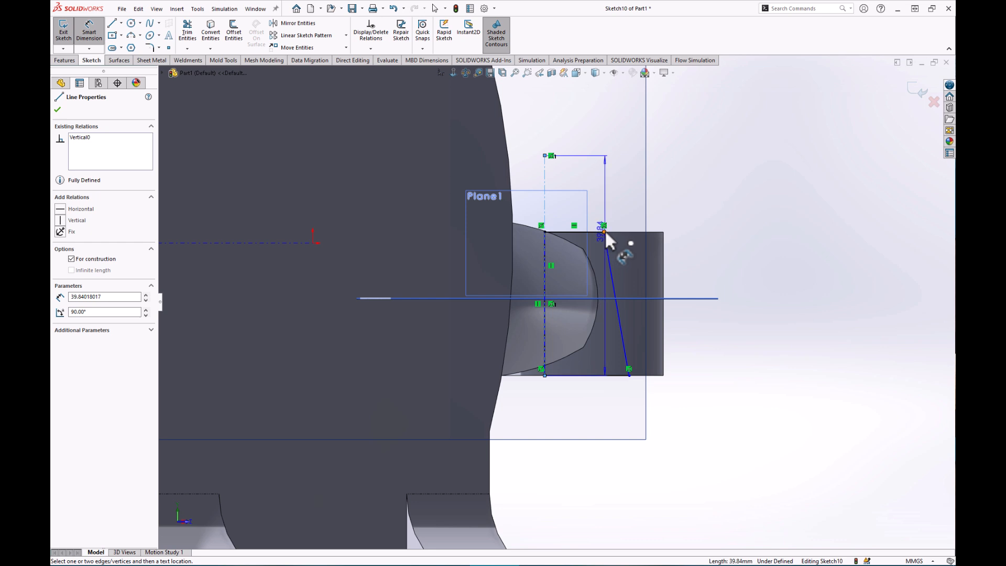
click(604, 231)
click(529, 177)
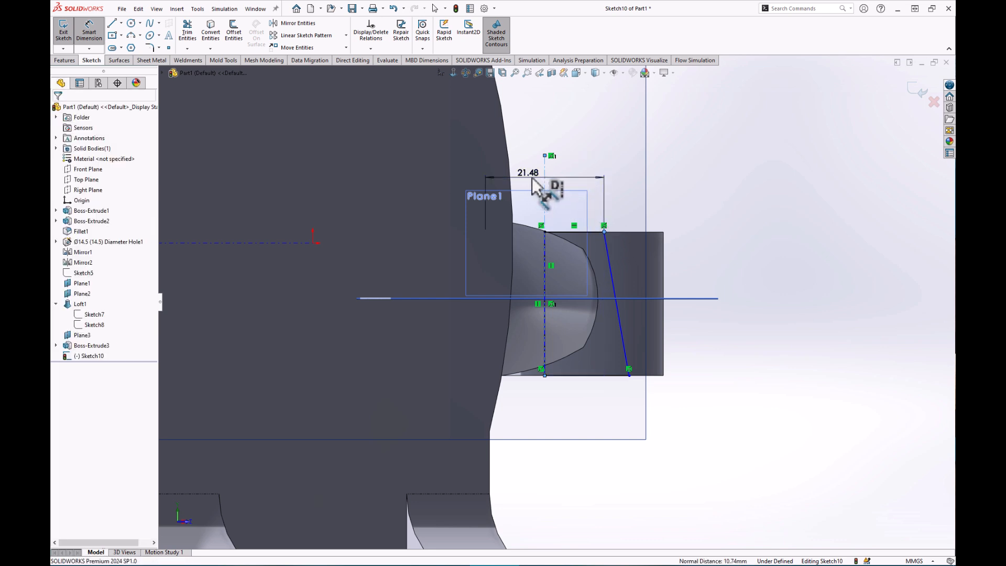
text(18)
key(Return)
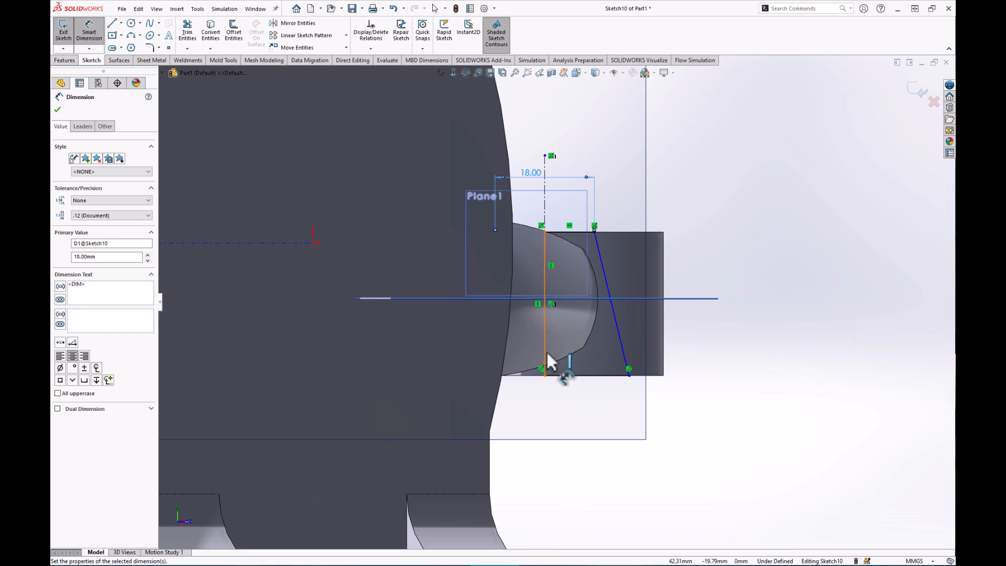
Set the angle between the slanted side and bottom edge to 1.80°.
click(624, 351)
click(628, 370)
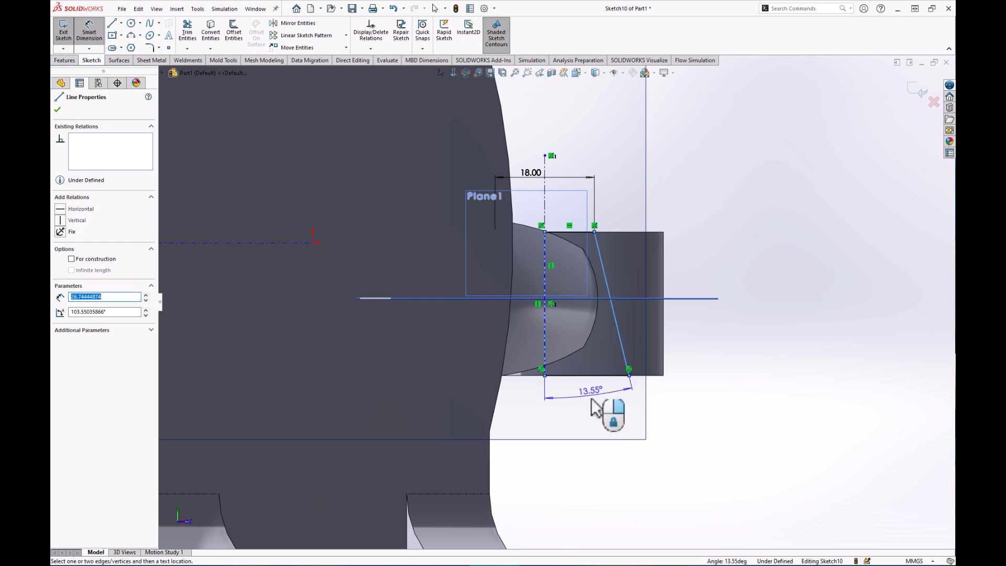
click(572, 419)
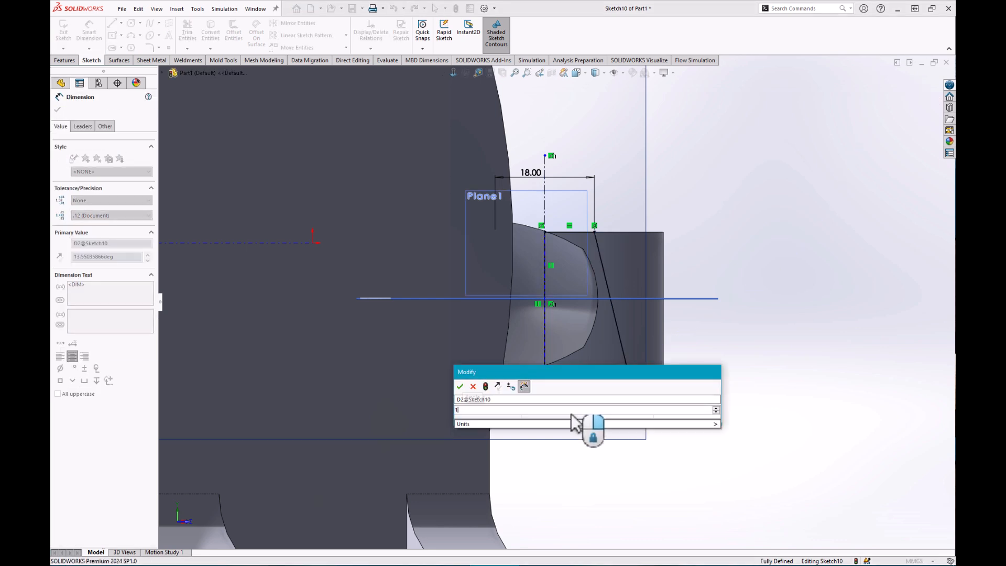
key(Return)
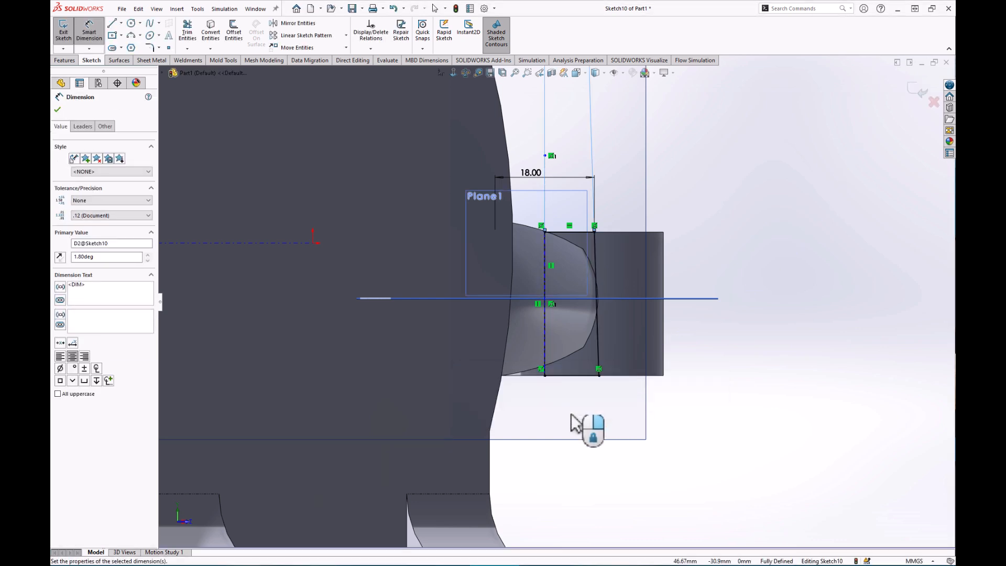
click(65, 60)
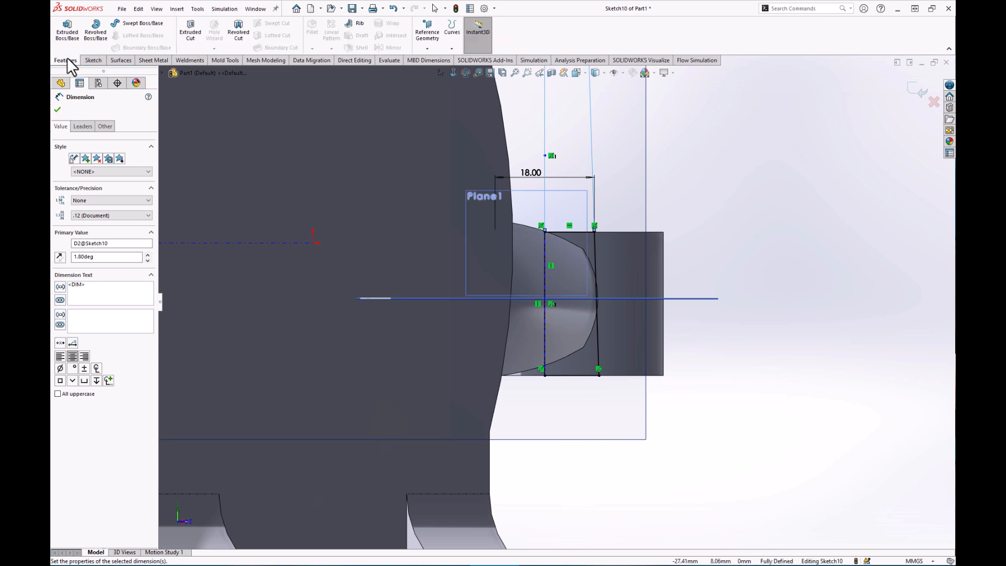
Revolve-cut the profile 360° about the centerline, boring a tapered hole through the boss.
click(244, 35)
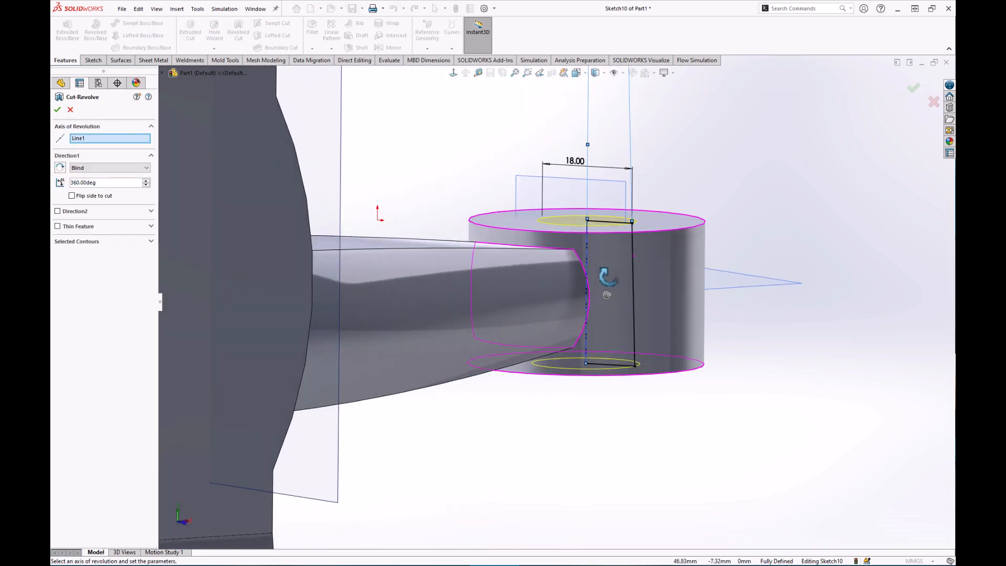
middle_drag(607, 317, 607, 313)
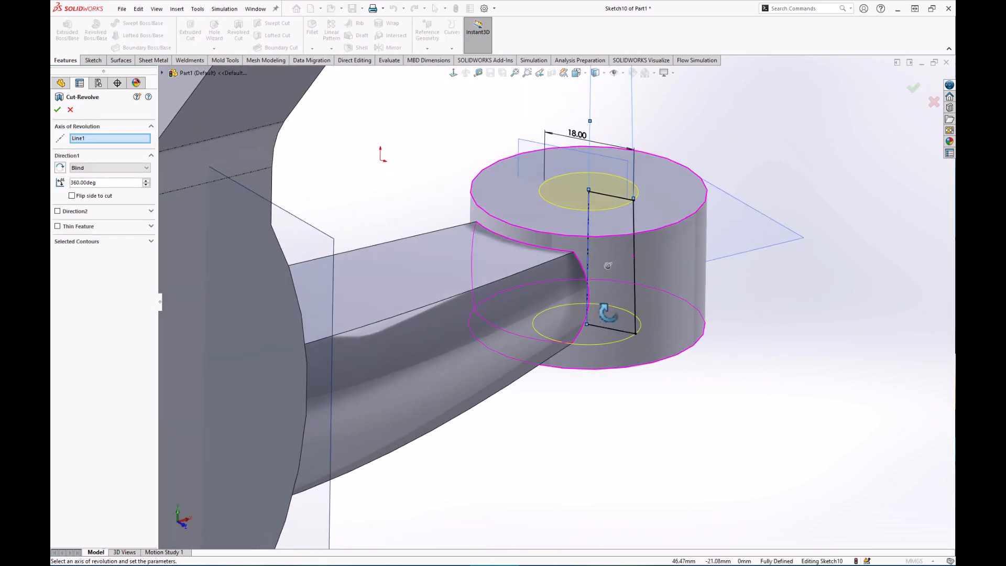
click(58, 109)
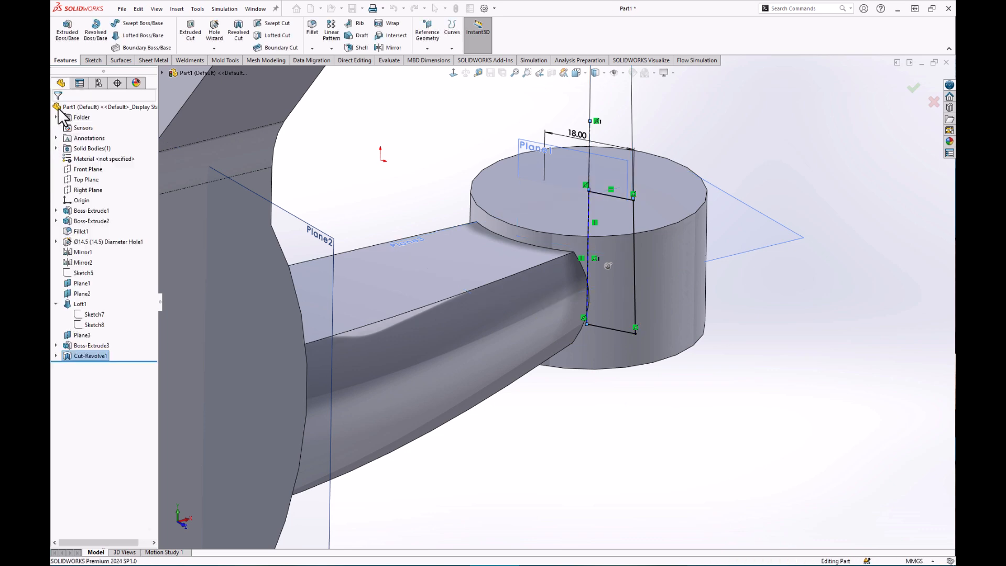
middle_drag(769, 324, 566, 278)
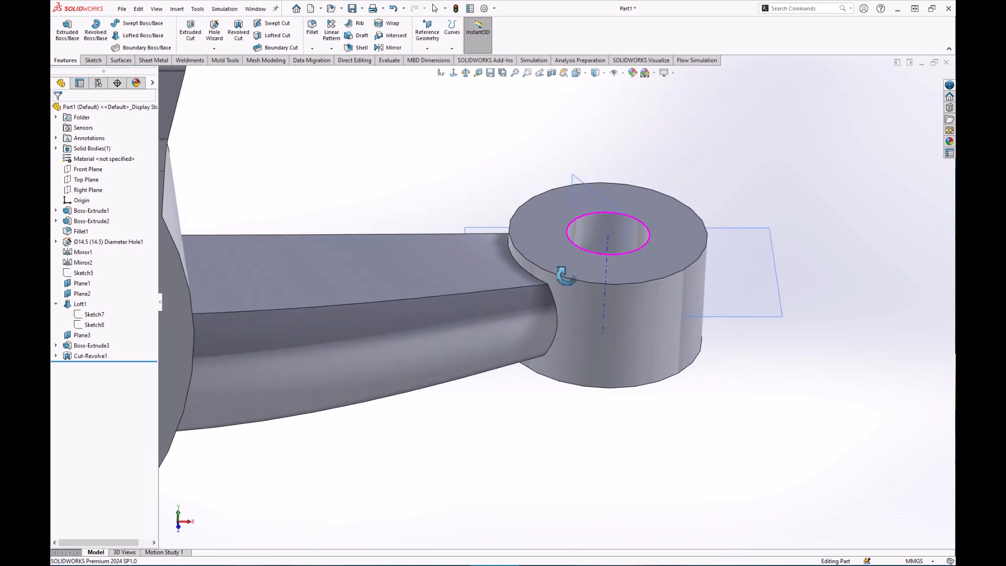
scroll(603, 380, up, 6)
scroll(601, 383, up, 3)
scroll(383, 376, down, 2)
middle_drag(321, 368, 263, 366)
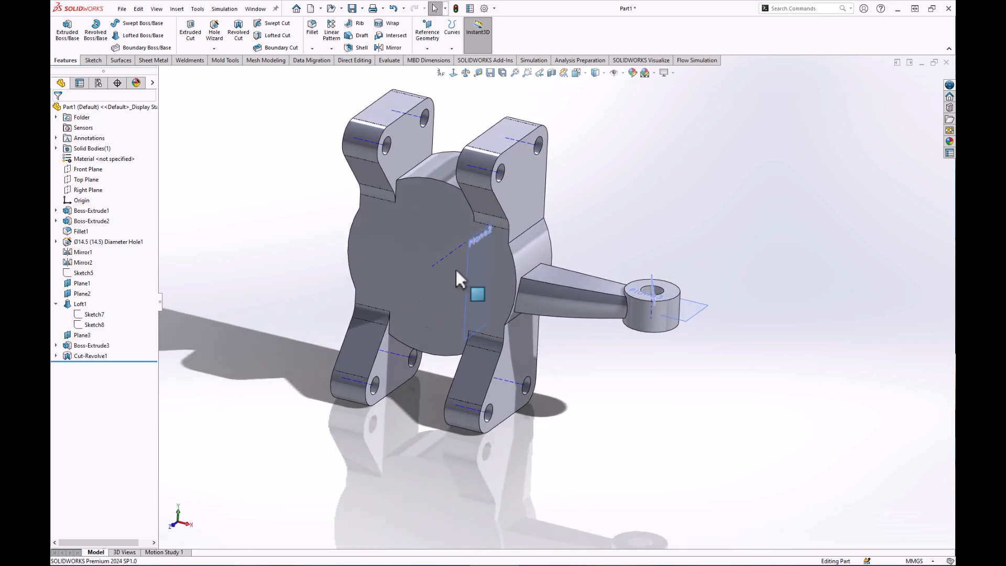
Hide the temporary axes and start Sketch11 on the main body's front face.
click(622, 72)
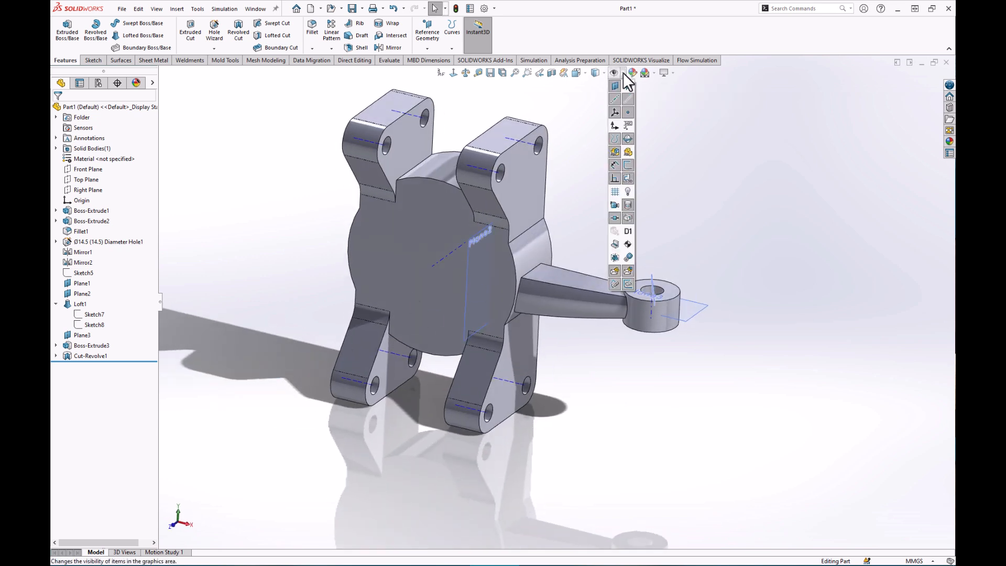
click(630, 99)
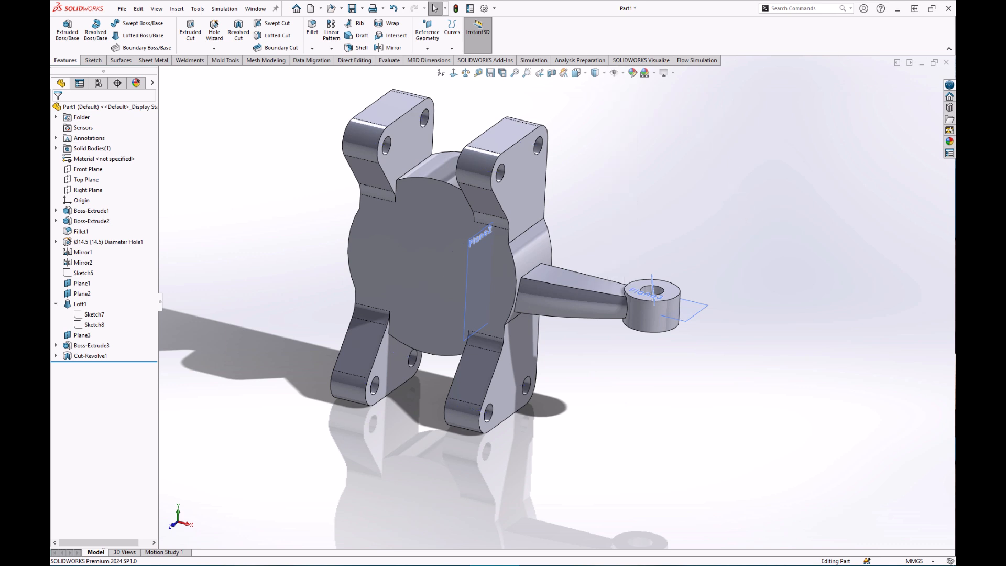
mouse_move(816, 313)
middle_down()
mouse_move(774, 370)
mouse_move(601, 294)
mouse_move(512, 343)
mouse_move(579, 313)
mouse_move(577, 333)
middle_up()
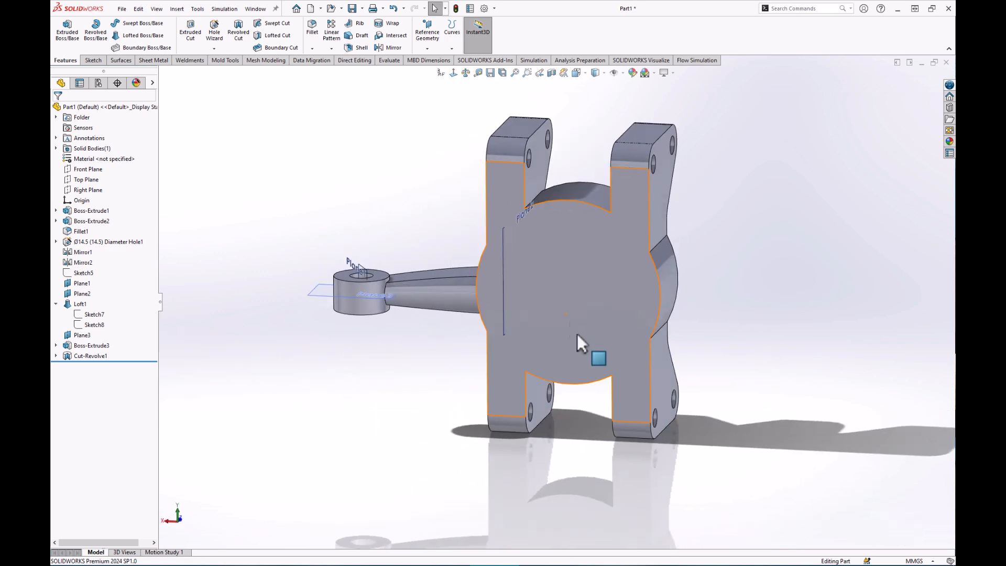
click(619, 285)
click(660, 257)
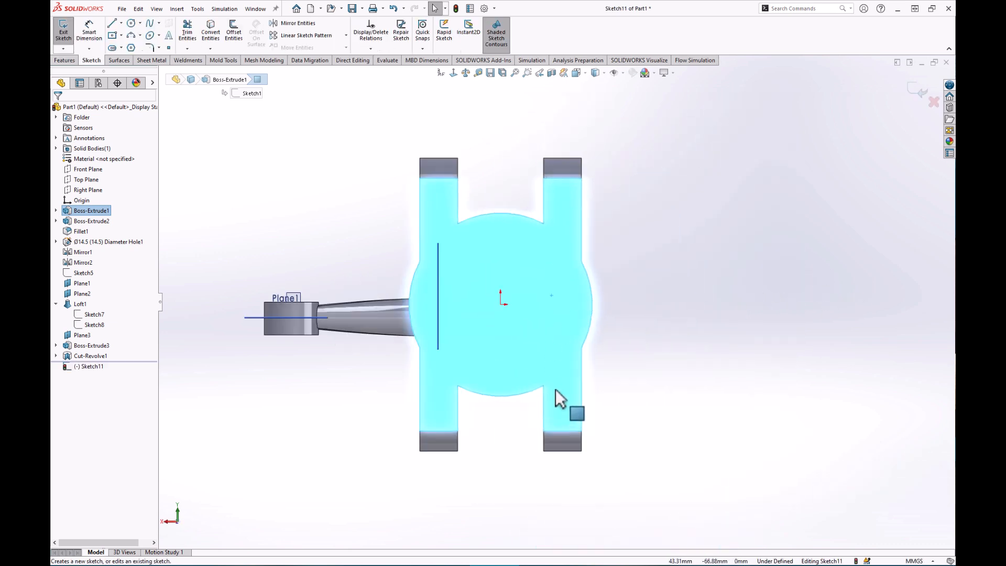
Draw a short horizontal line outward from the right ear's upper outer edge.
scroll(548, 372, down, 4)
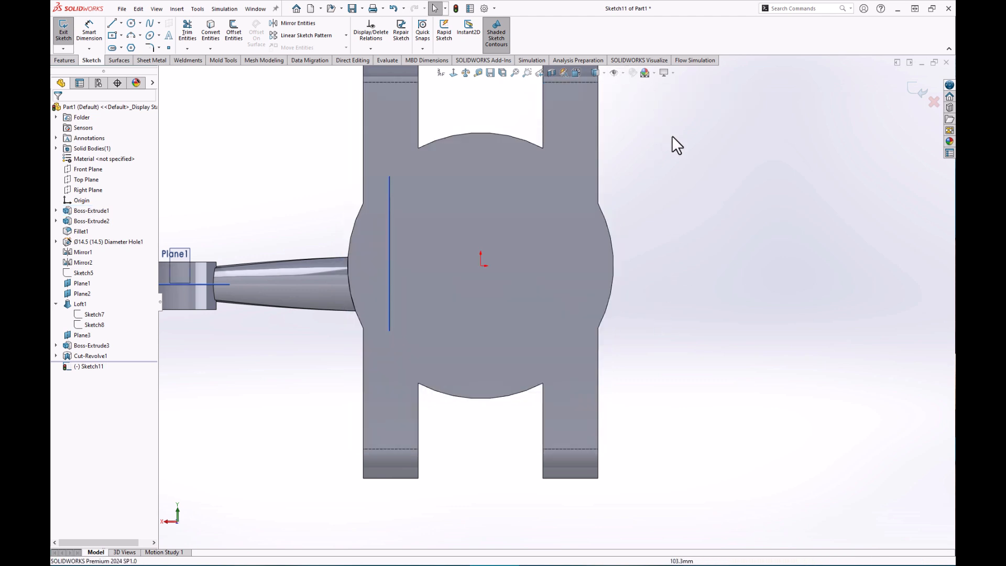
click(111, 20)
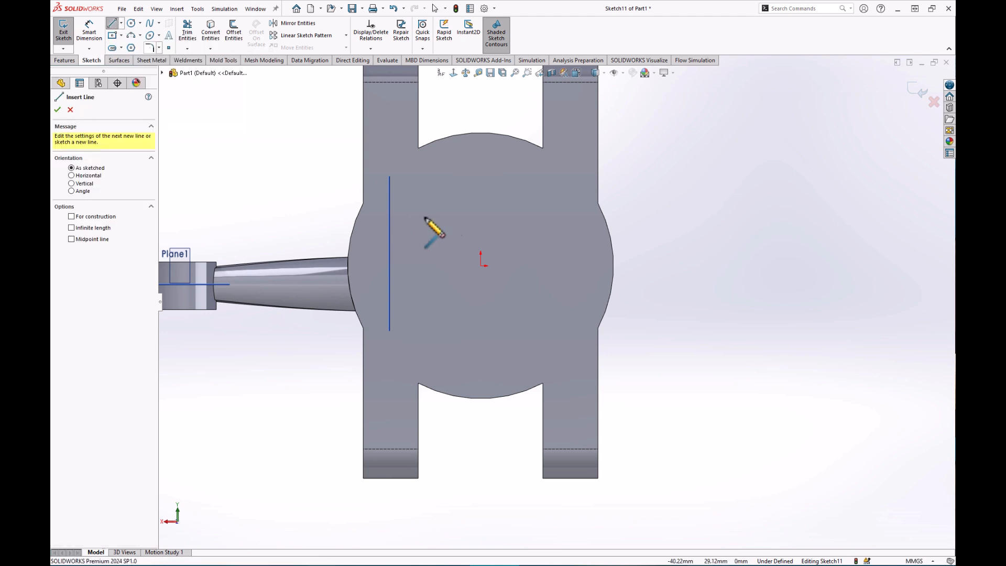
click(598, 175)
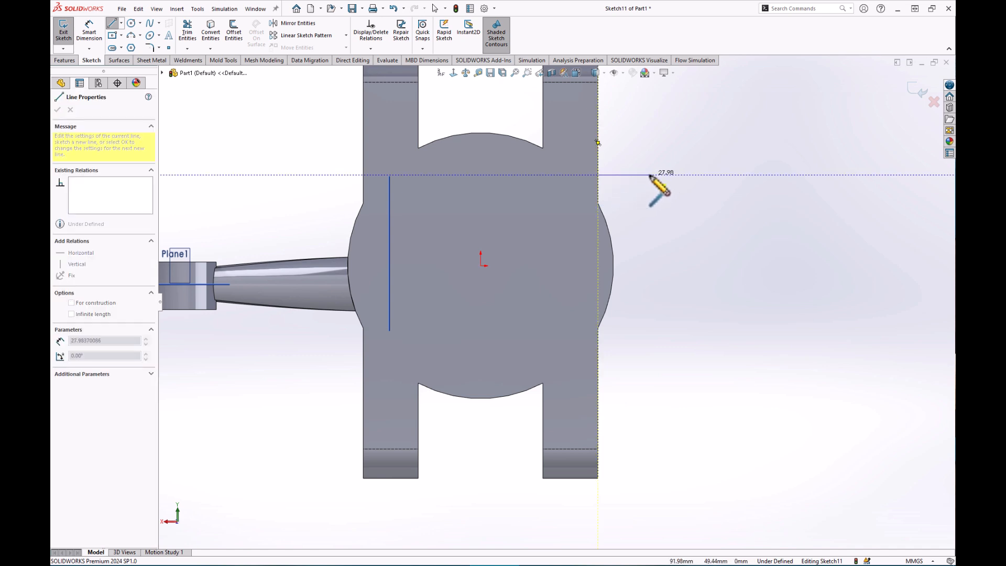
click(650, 175)
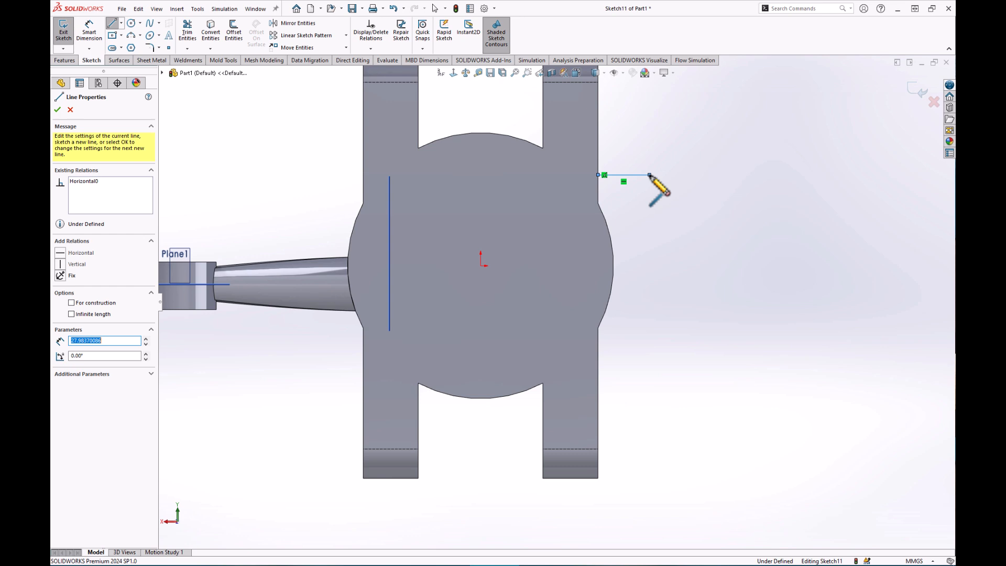
key(Escape)
key(Escape)
Mirror the short horizontal line (Line1) about the Top Plane to create its lower copy.
click(294, 23)
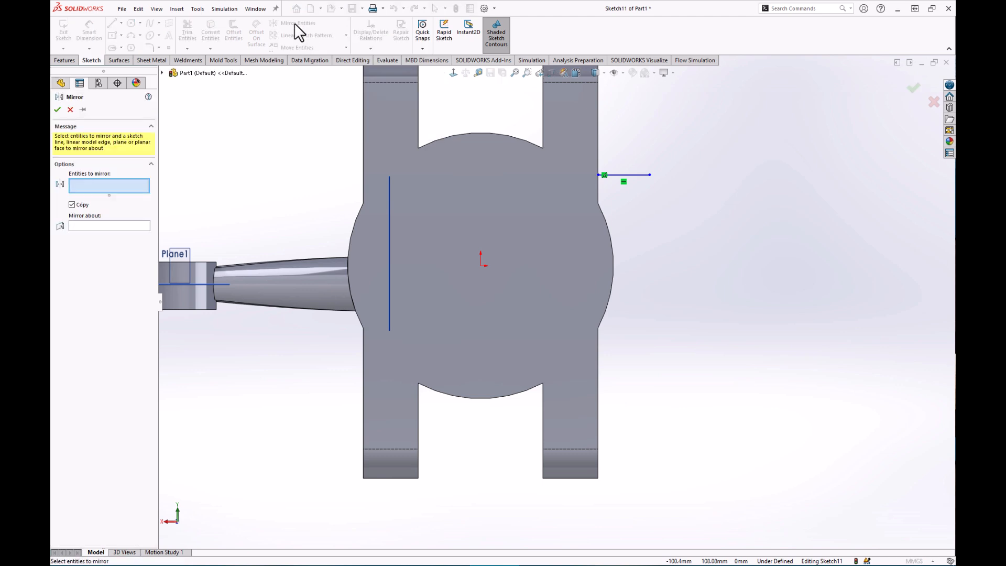
click(637, 175)
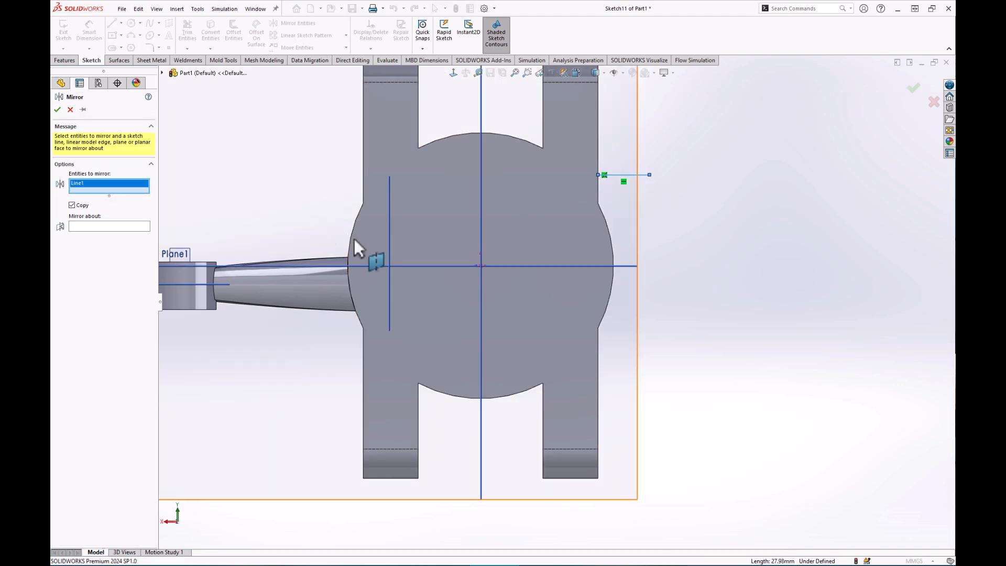
click(111, 226)
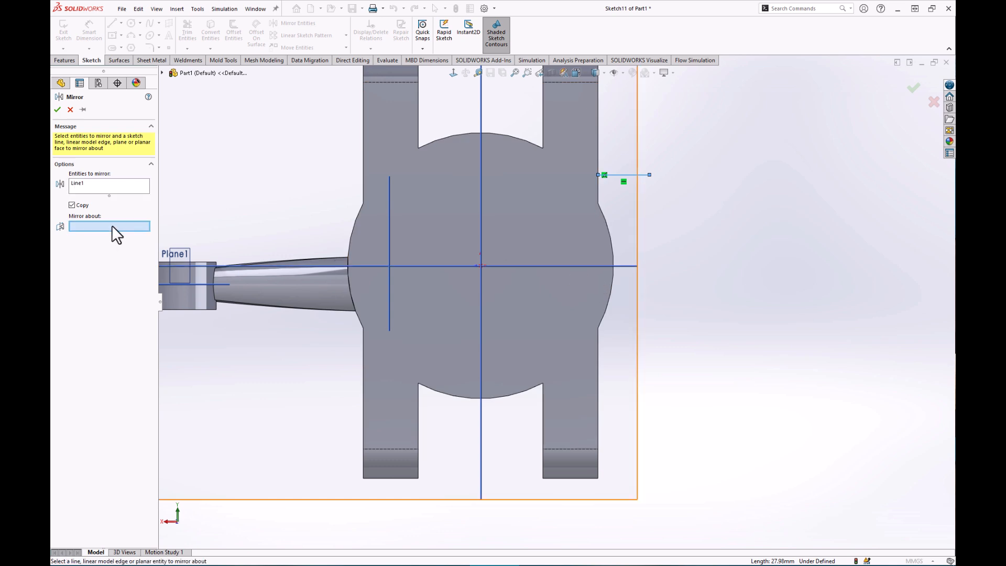
click(566, 265)
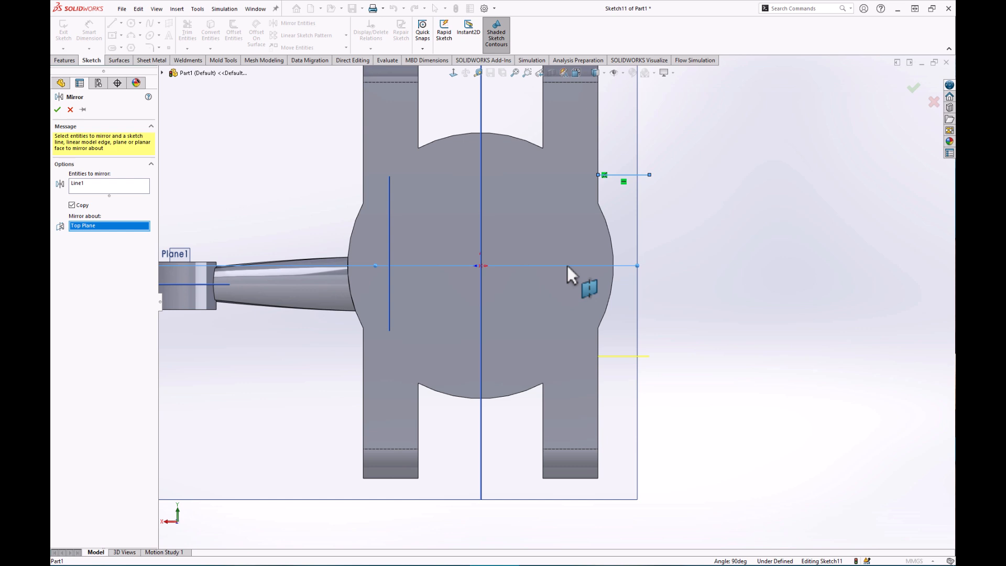
click(57, 110)
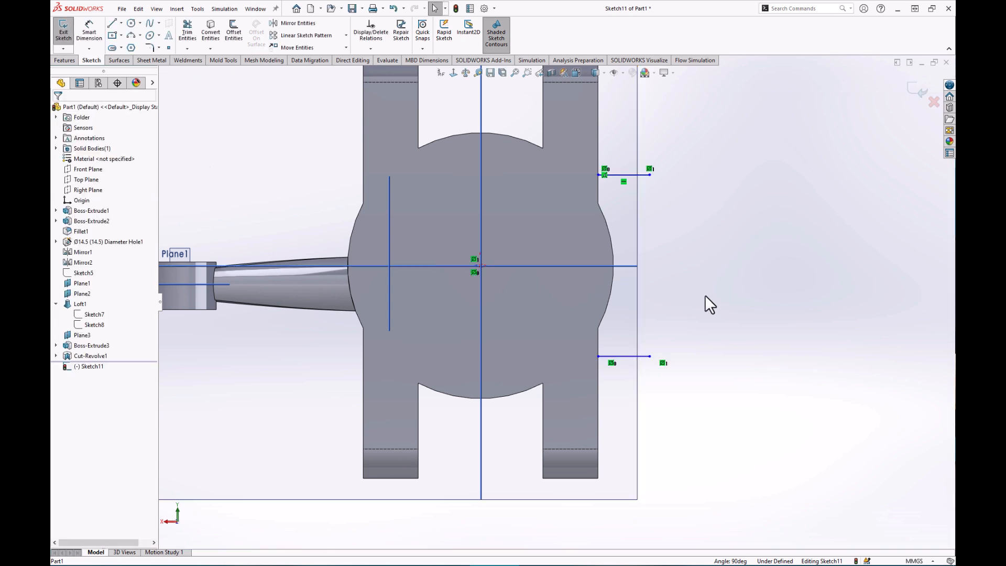
scroll(724, 262, down, 2)
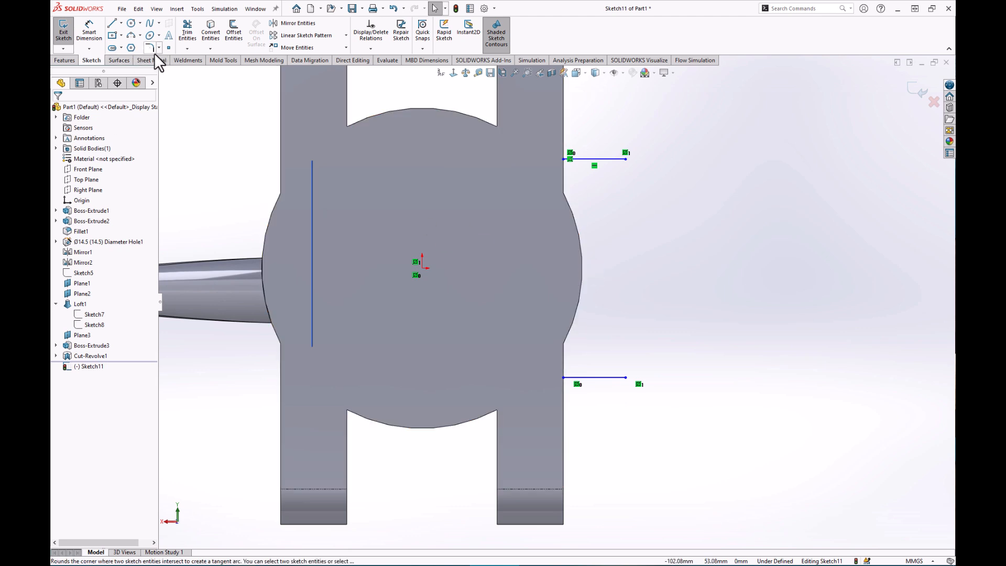
Draw a tangent arc curving downward from the upper line's outer end.
click(140, 36)
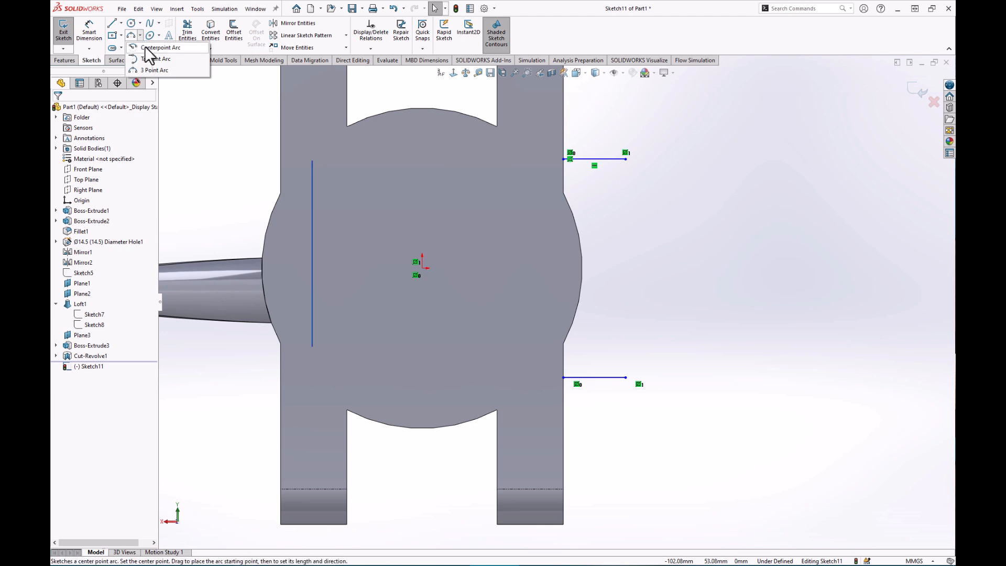
click(149, 60)
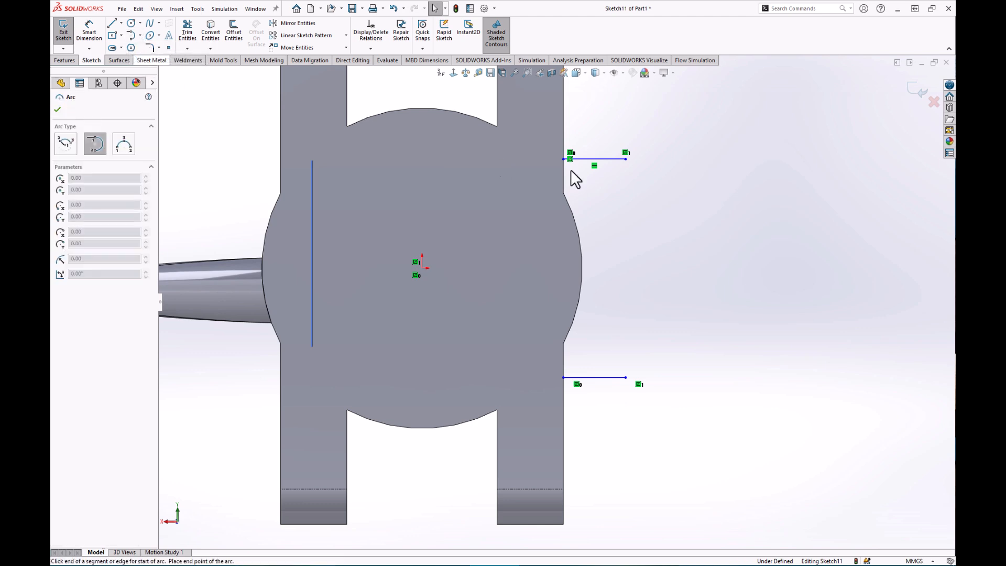
click(624, 158)
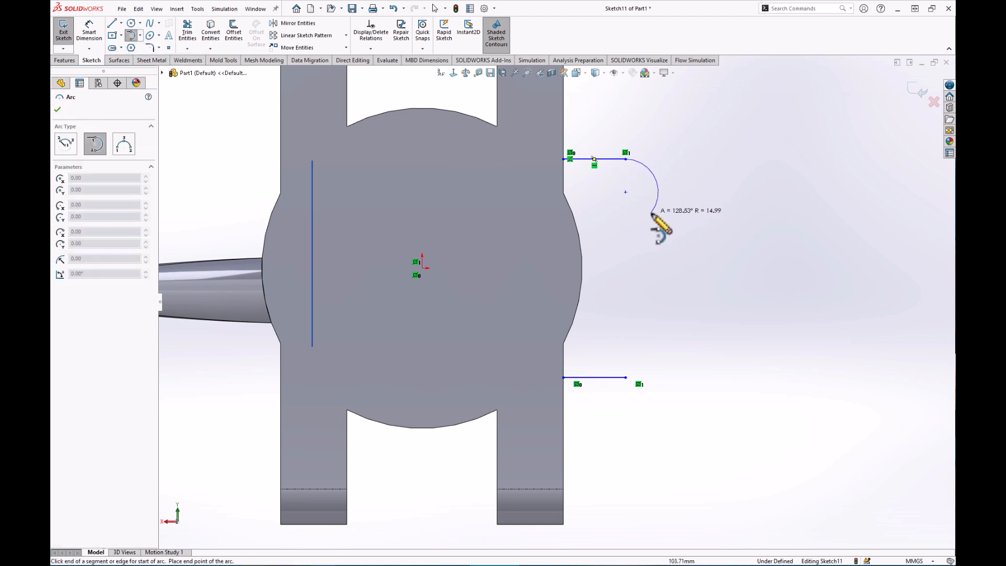
click(644, 206)
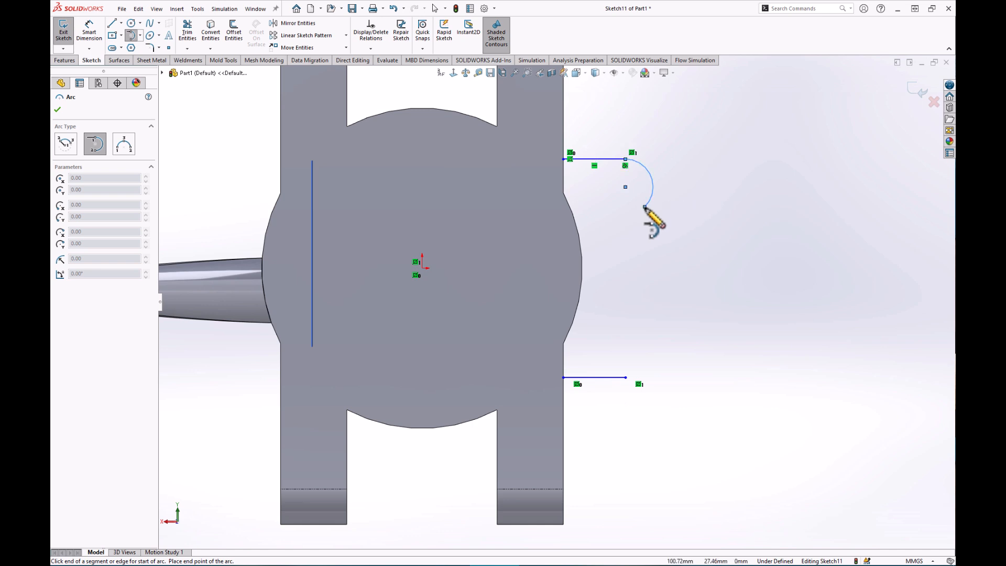
key(Escape)
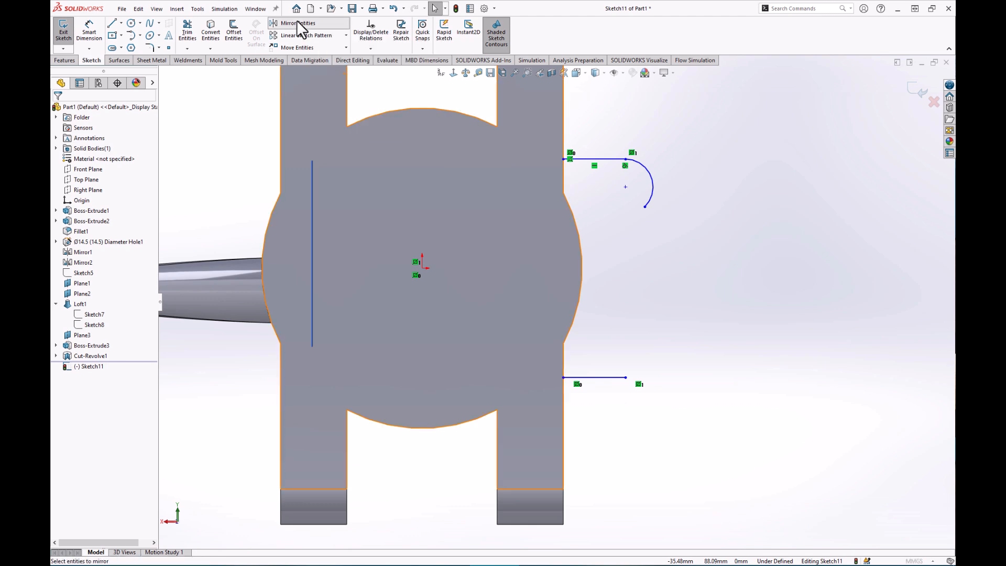
Mirror the new tangent arc (Arc1) about the Top Plane onto the lower line.
click(297, 21)
click(652, 193)
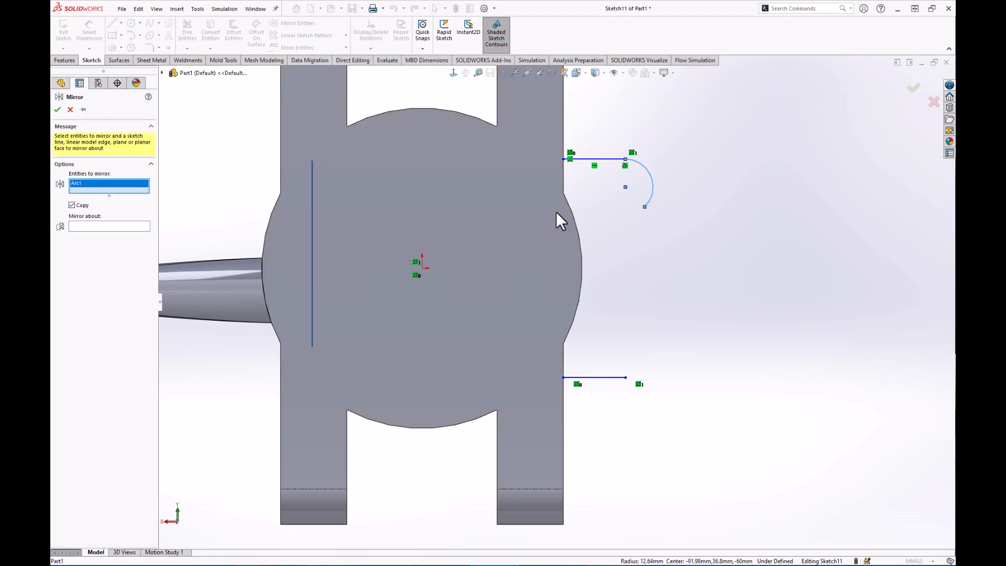
click(97, 226)
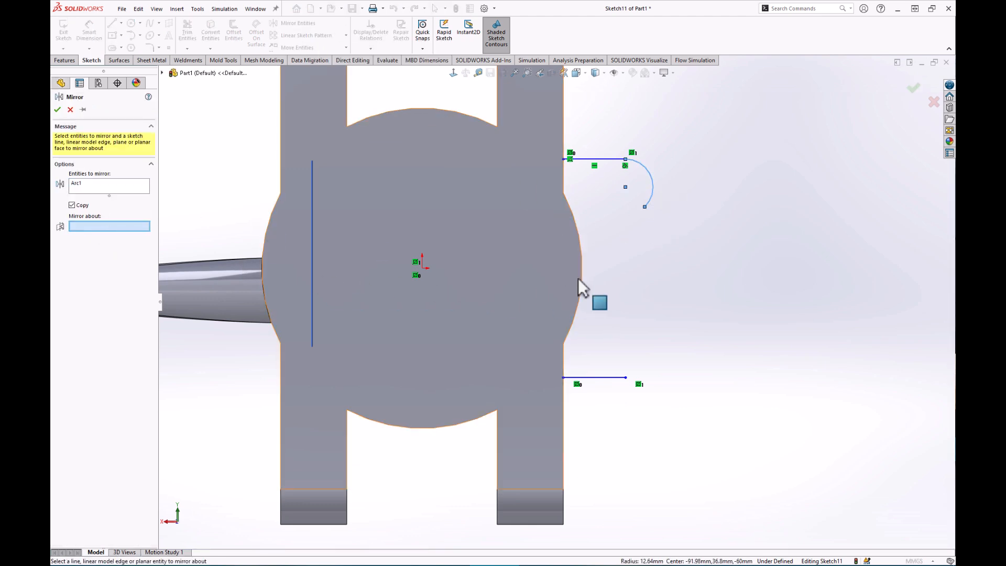
click(503, 268)
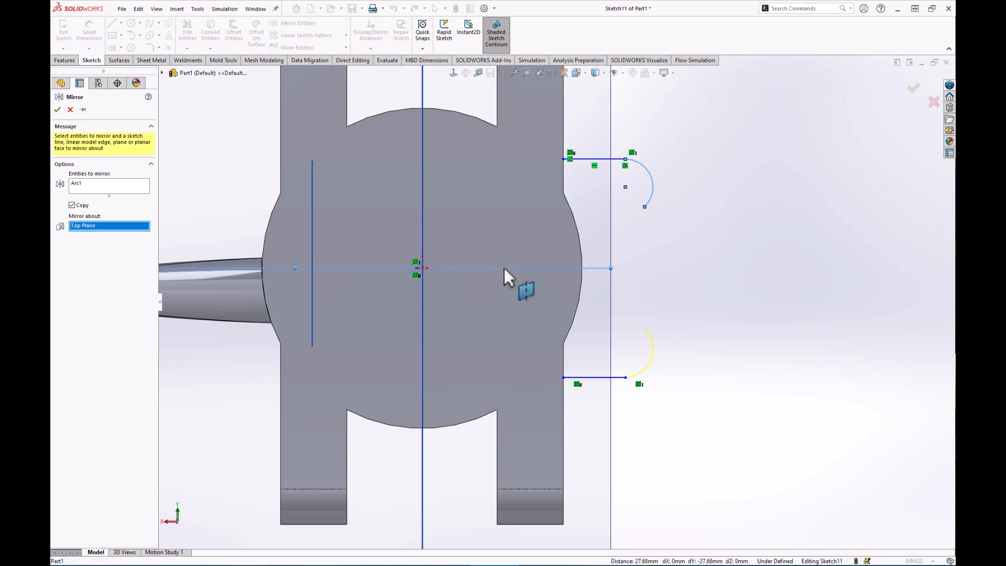
click(57, 110)
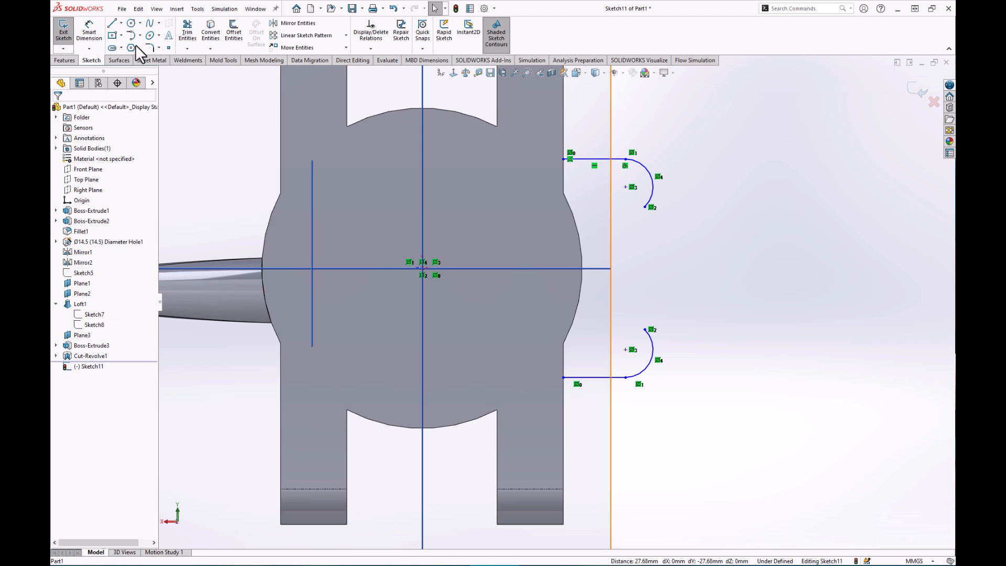
Connect the upper and lower arc ends with an arc and close the profile along the body's right edge.
click(131, 35)
click(644, 208)
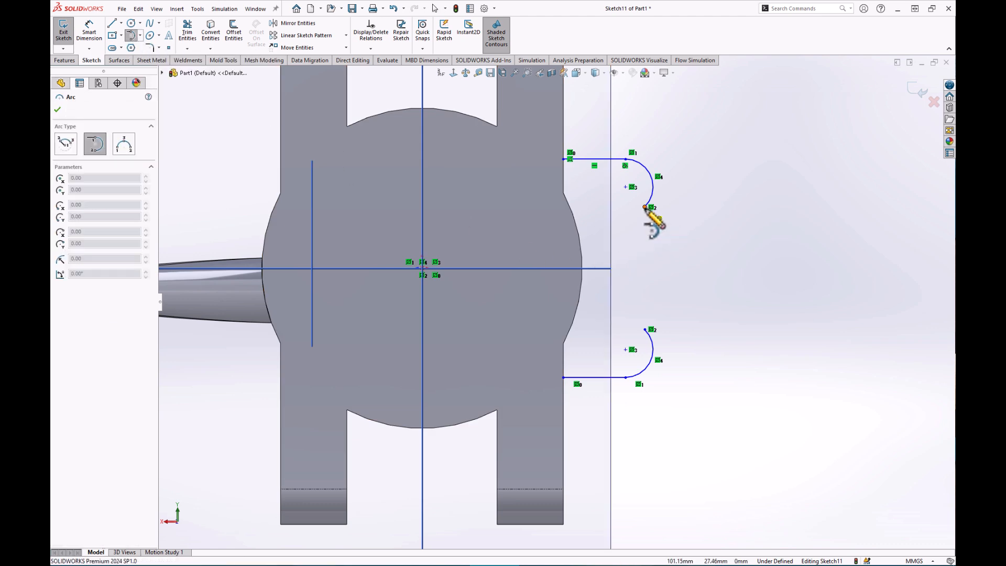
click(645, 328)
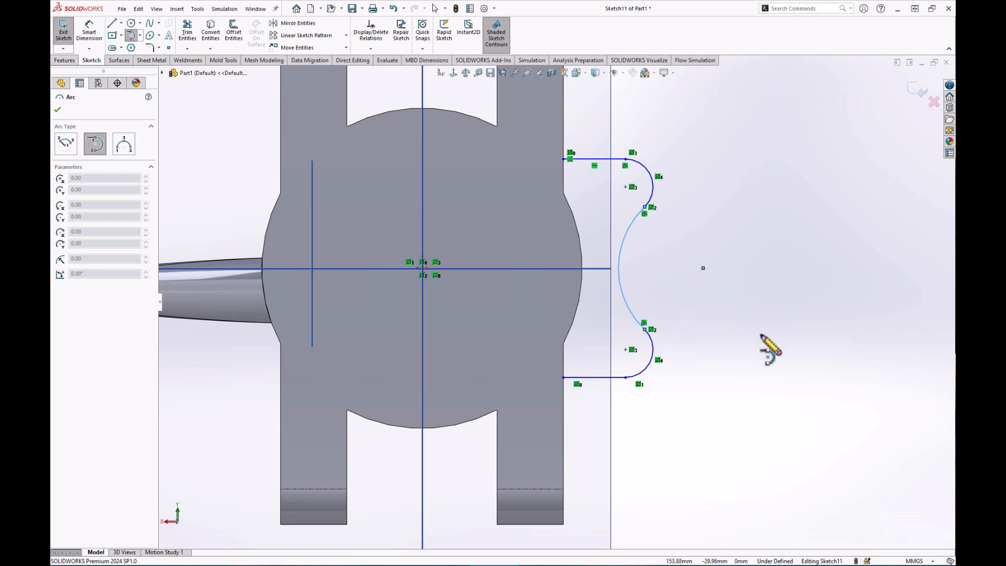
key(Escape)
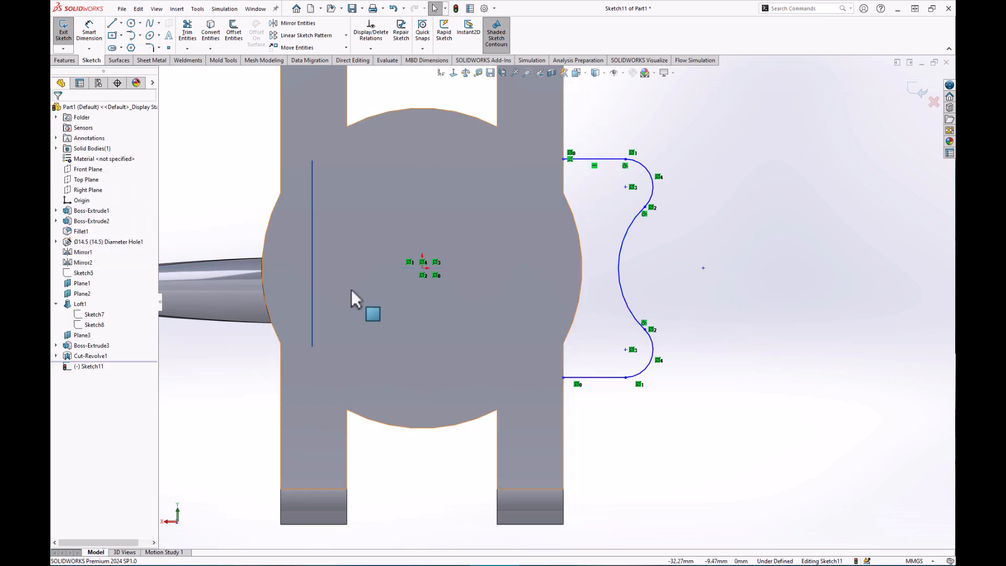
click(112, 24)
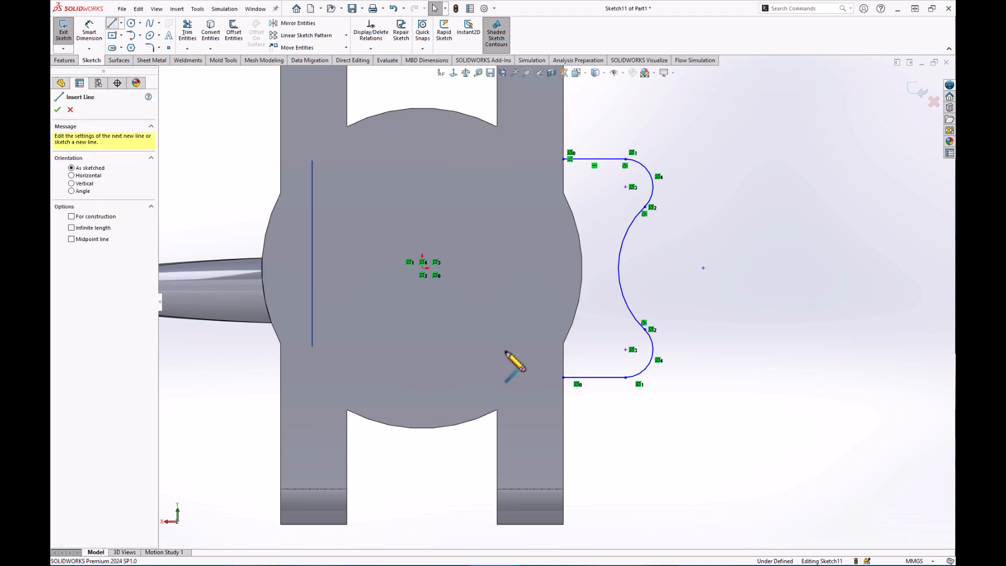
click(563, 159)
key(Escape)
key(Escape)
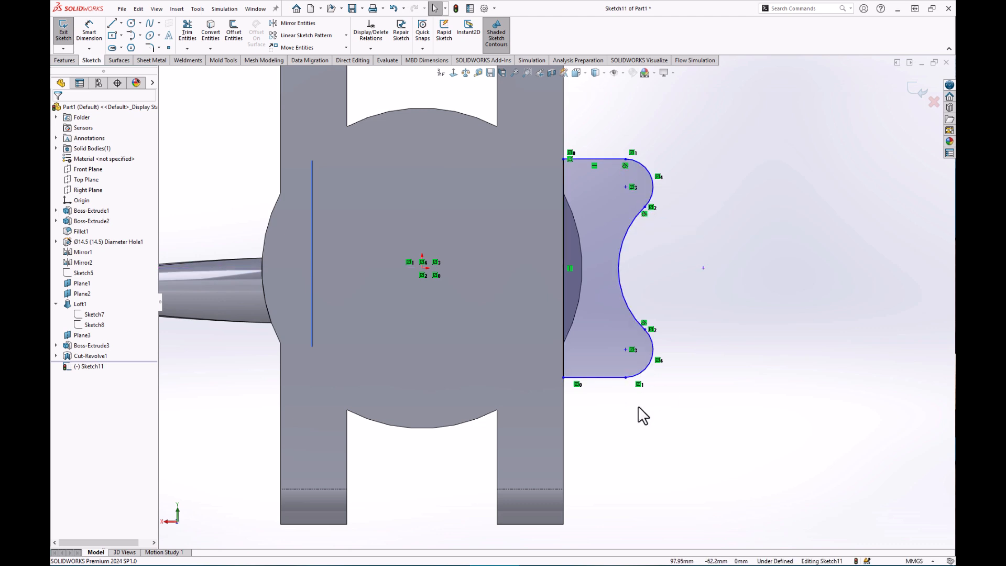
Make the lower arc tangent to its line.
click(625, 377)
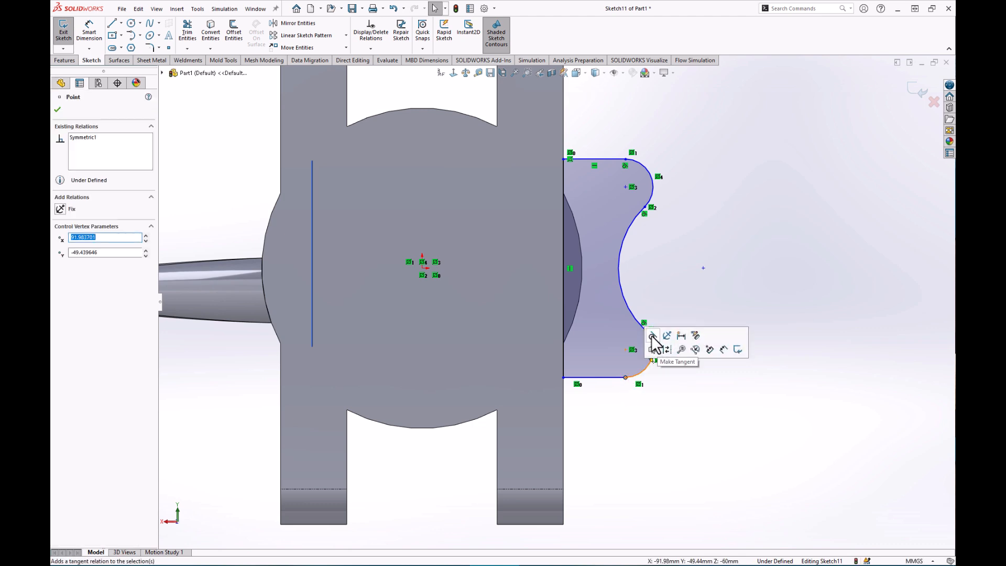
click(652, 336)
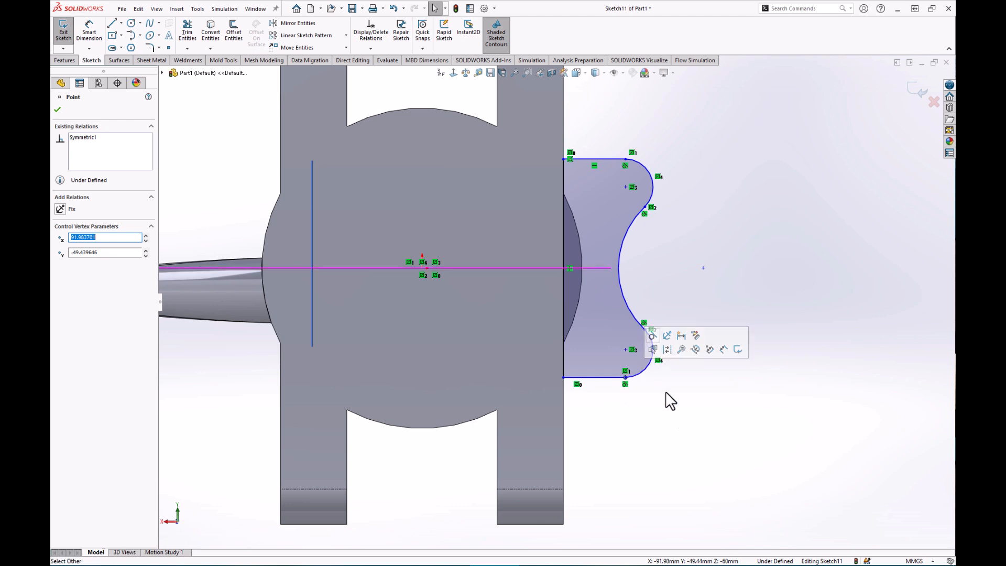
click(674, 430)
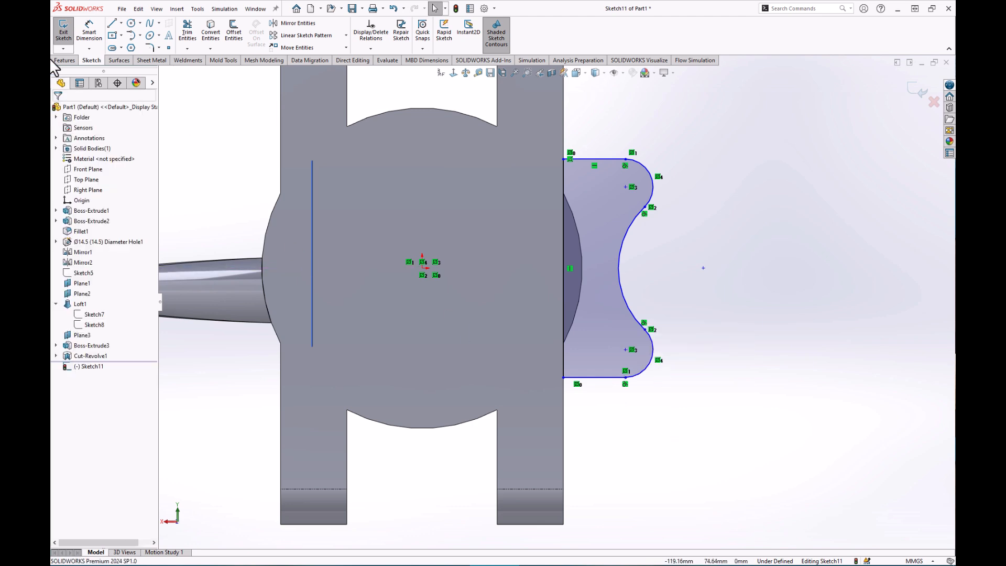
Dimension the spacing between the upper and lower arc centres as 70 mm.
click(92, 34)
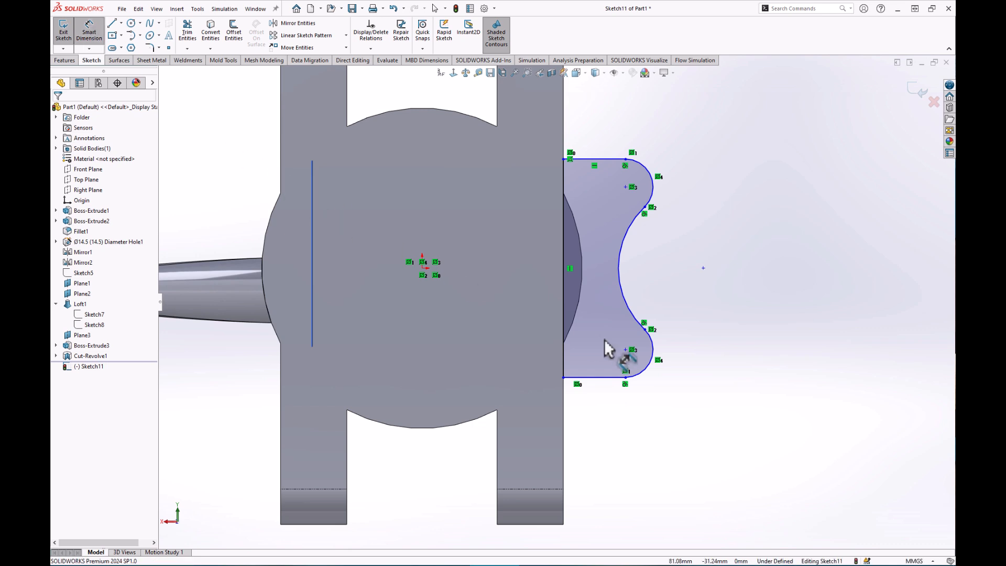
click(625, 349)
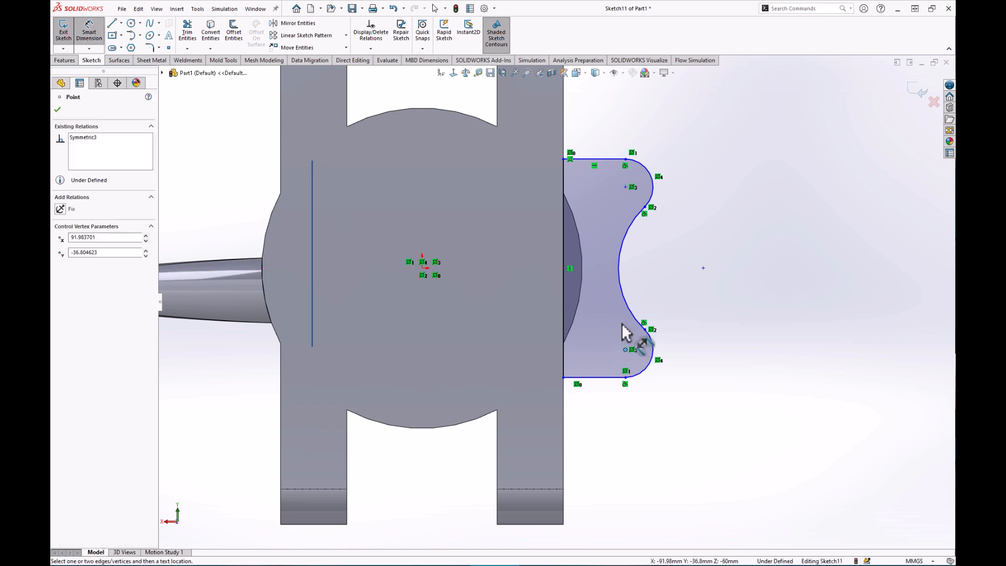
click(626, 187)
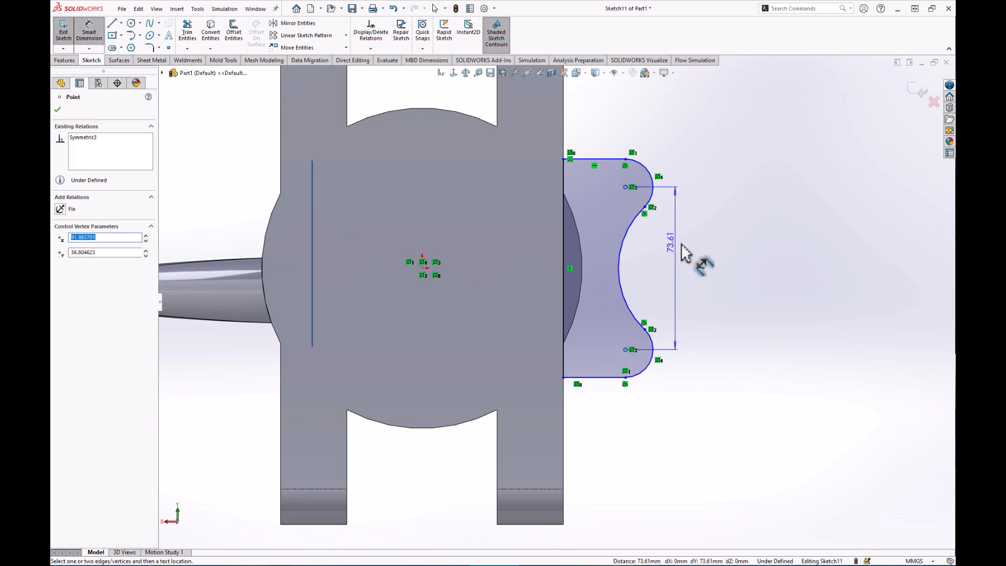
click(741, 272)
key(Return)
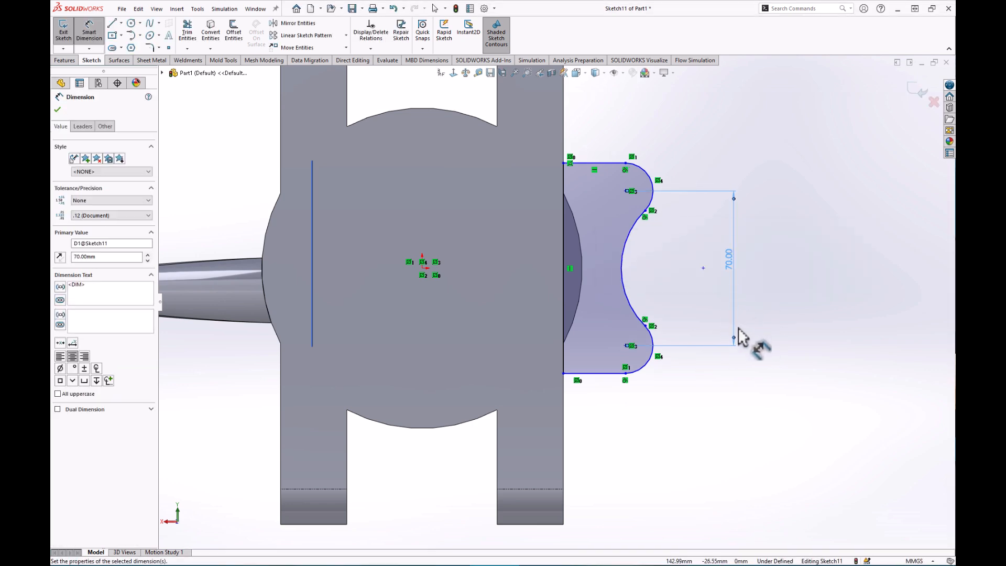
Set the lower arc radius to R14 and the concave connecting arc to R50.
click(648, 366)
click(708, 407)
text(1)
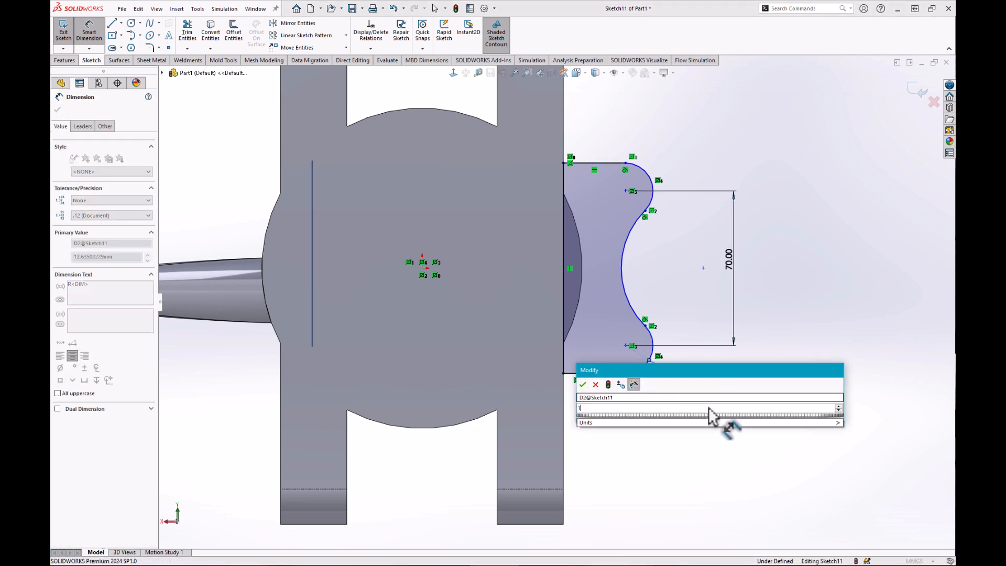
key(Return)
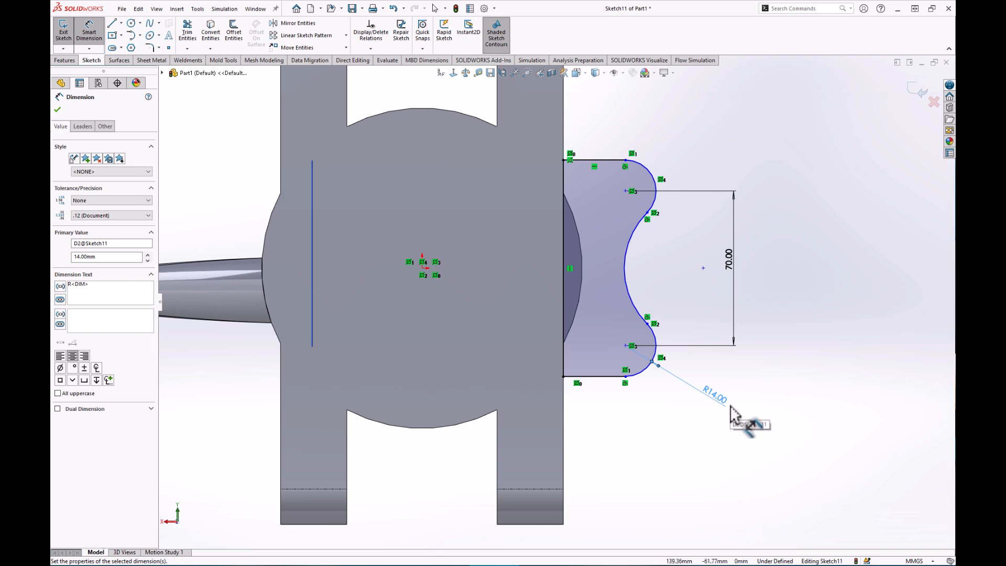
click(637, 257)
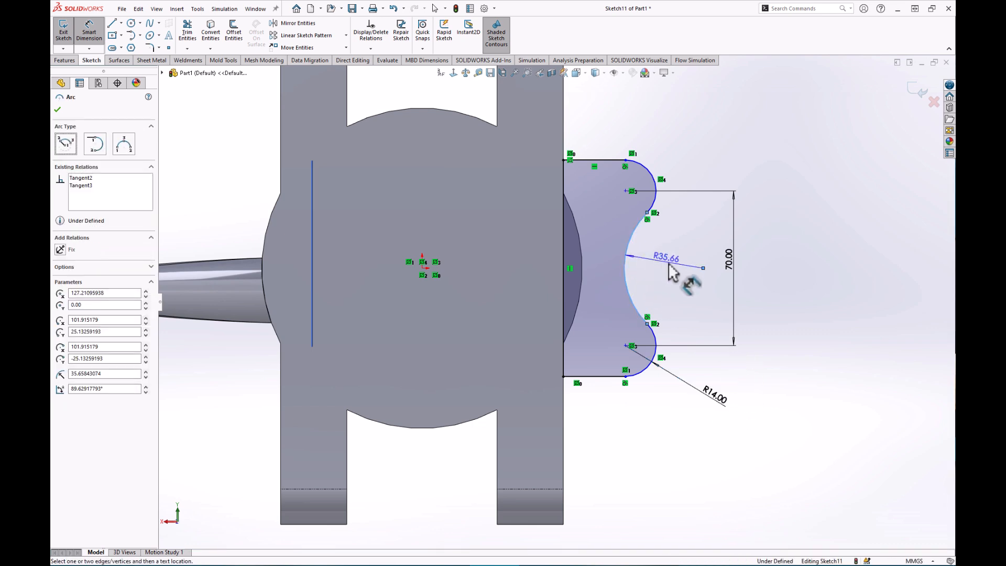
click(666, 267)
text(5)
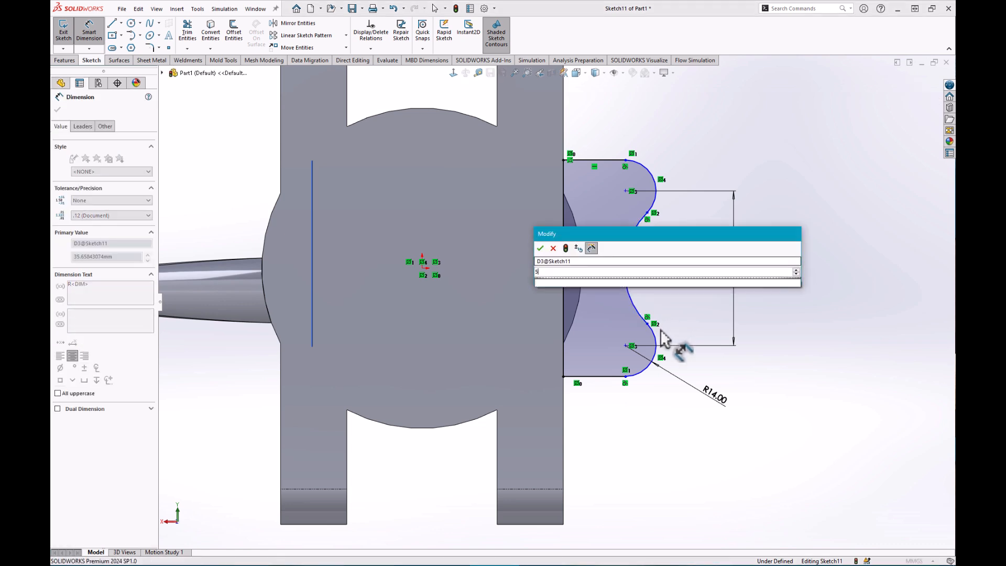
text(0)
key(Return)
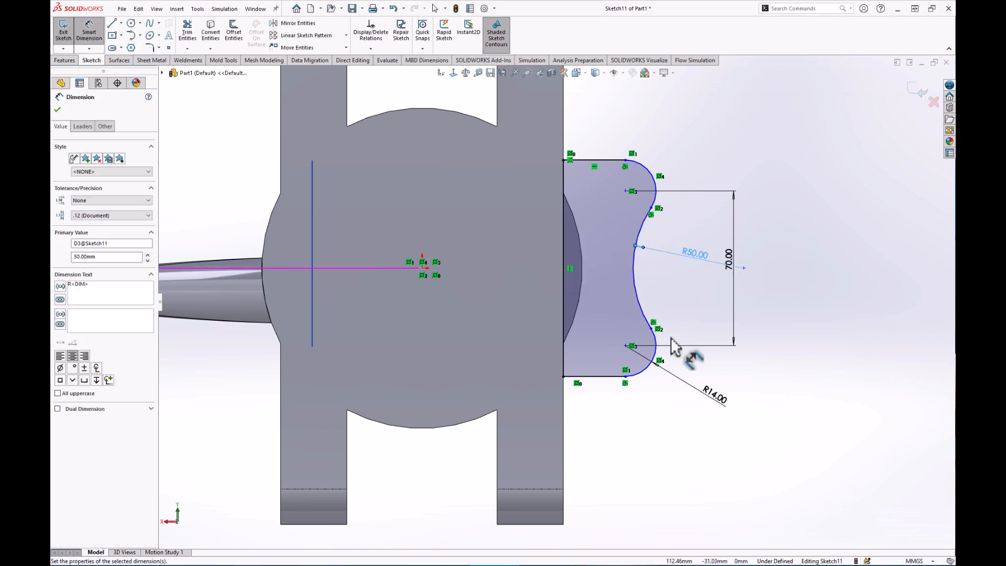
click(698, 336)
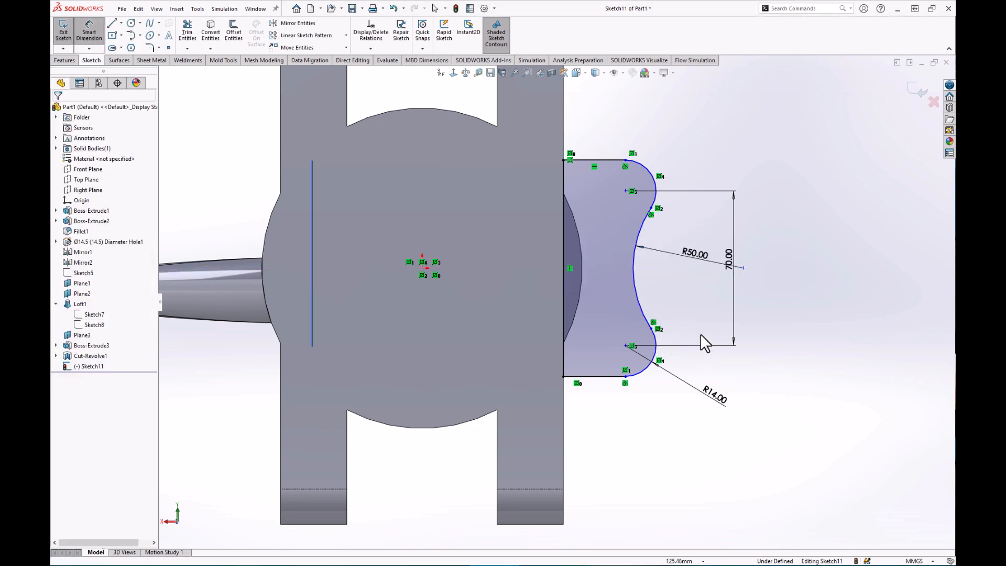
Draw a construction circle centred on the origin through the ear's corner point.
click(132, 23)
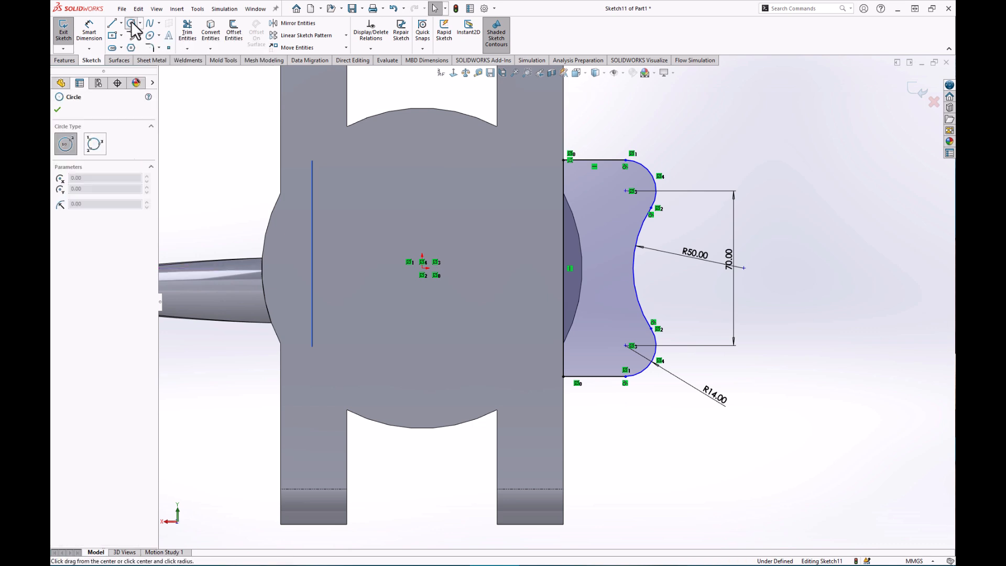
click(423, 268)
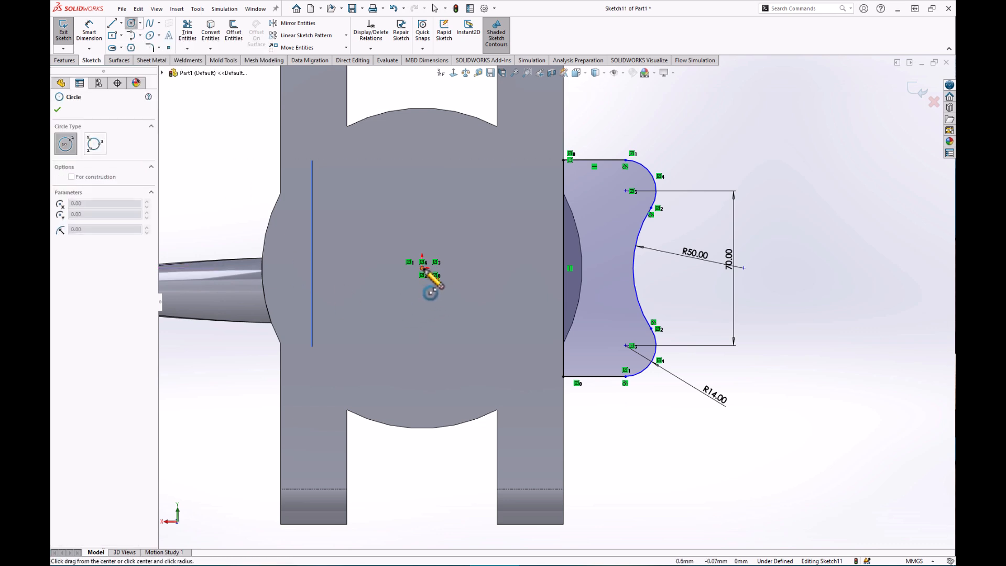
click(627, 193)
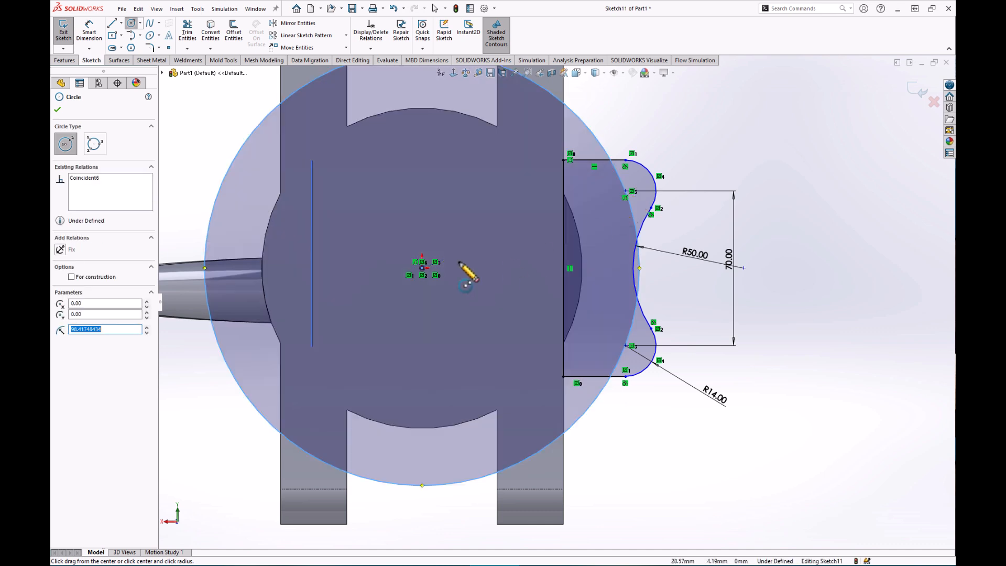
click(72, 277)
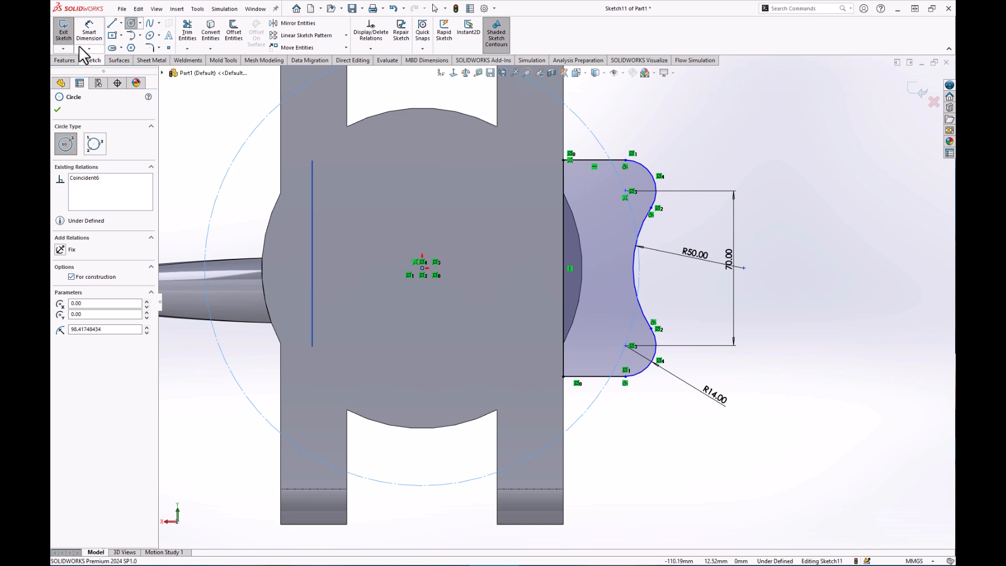
Dimension the construction circle's diameter to 190 and label the dimension text PCD.
click(89, 31)
scroll(592, 283, up, 1)
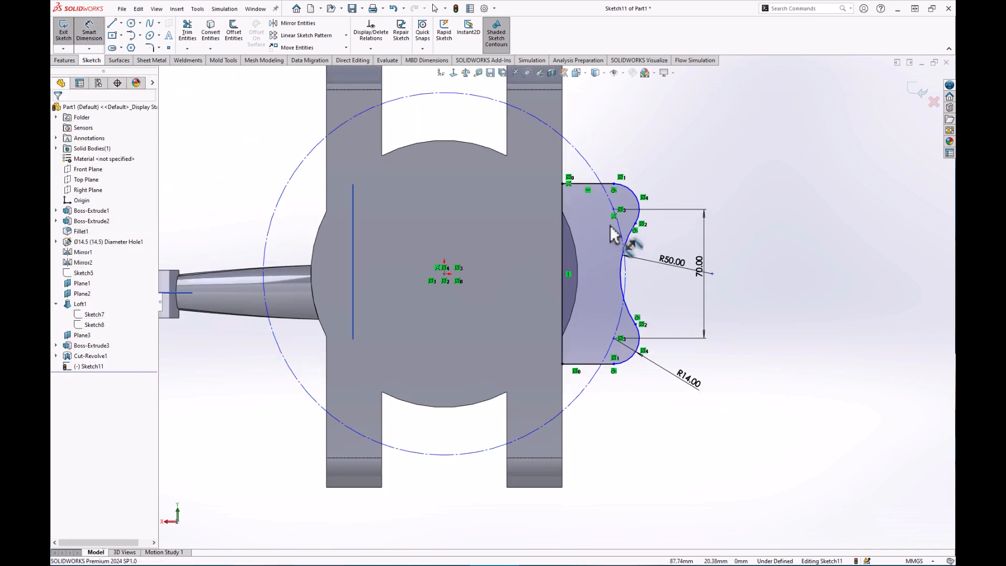
click(595, 177)
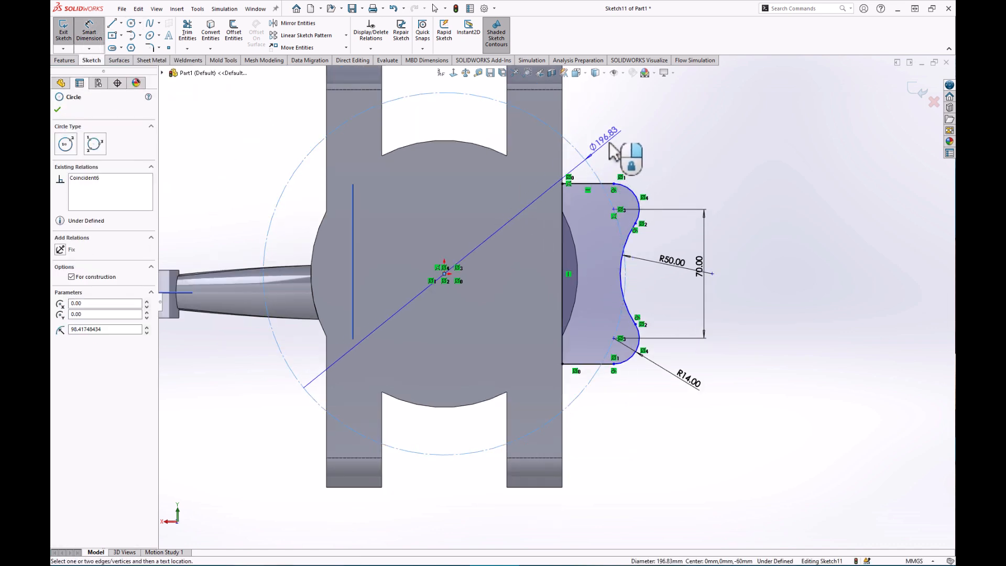
click(606, 149)
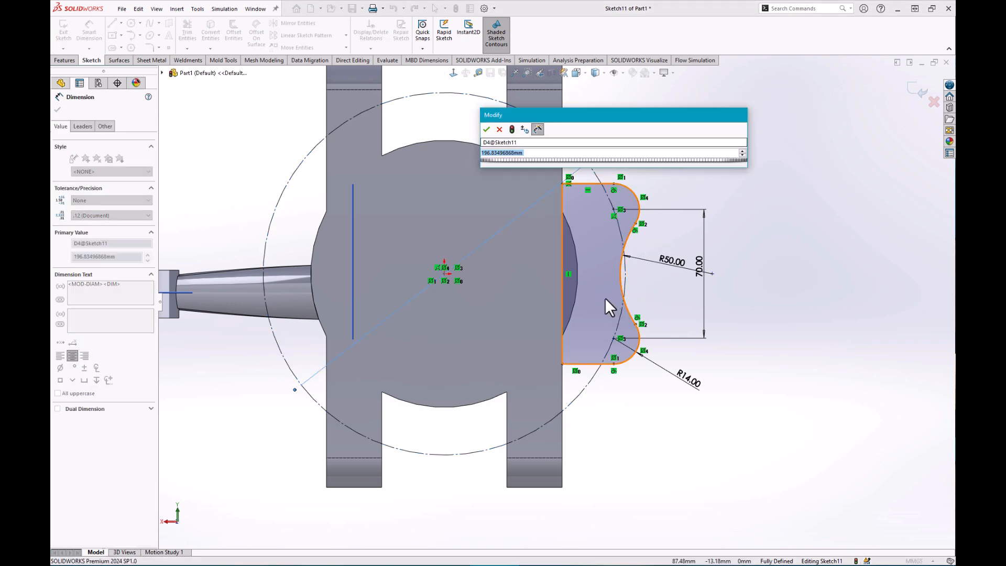
text(190)
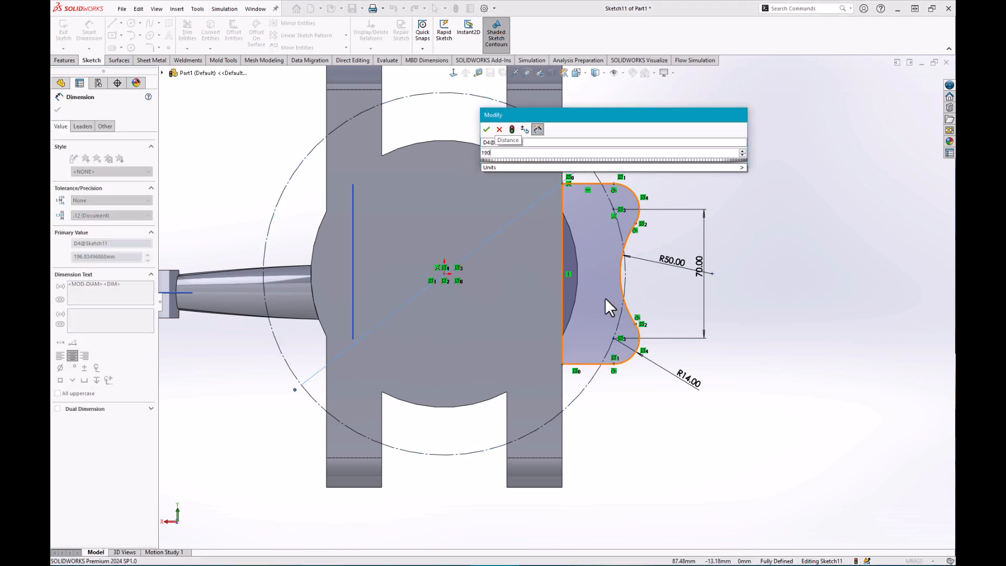
key(Return)
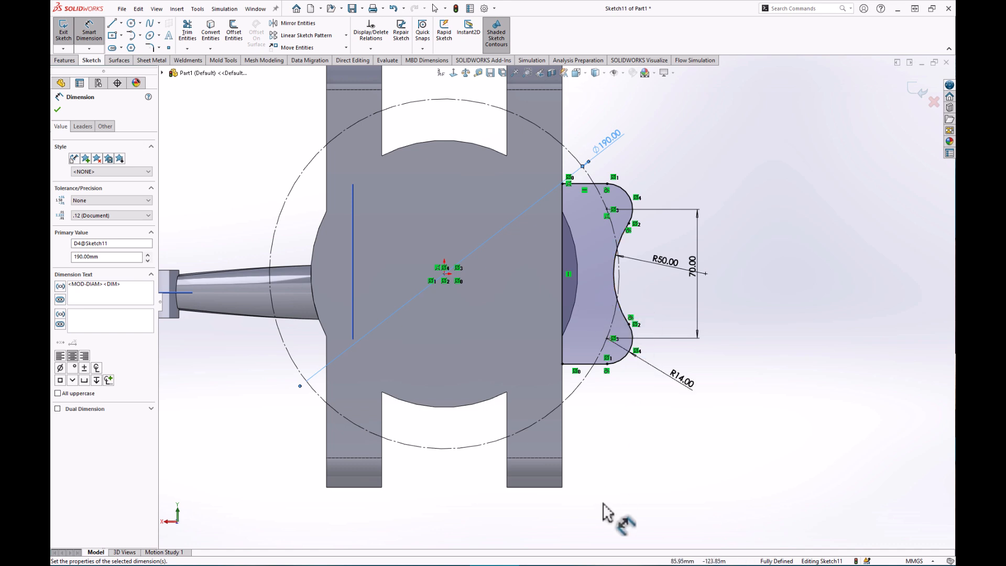
click(631, 465)
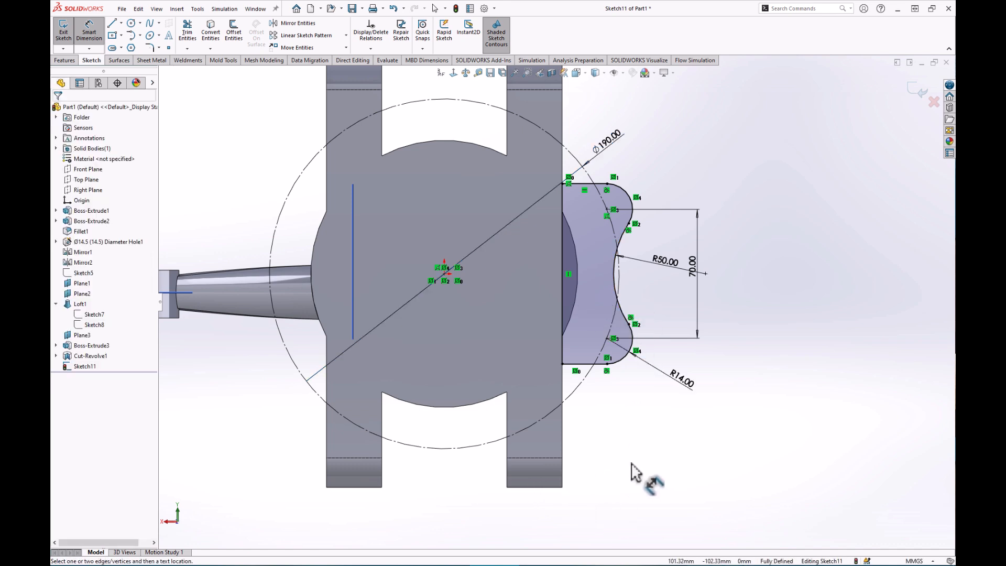
click(609, 145)
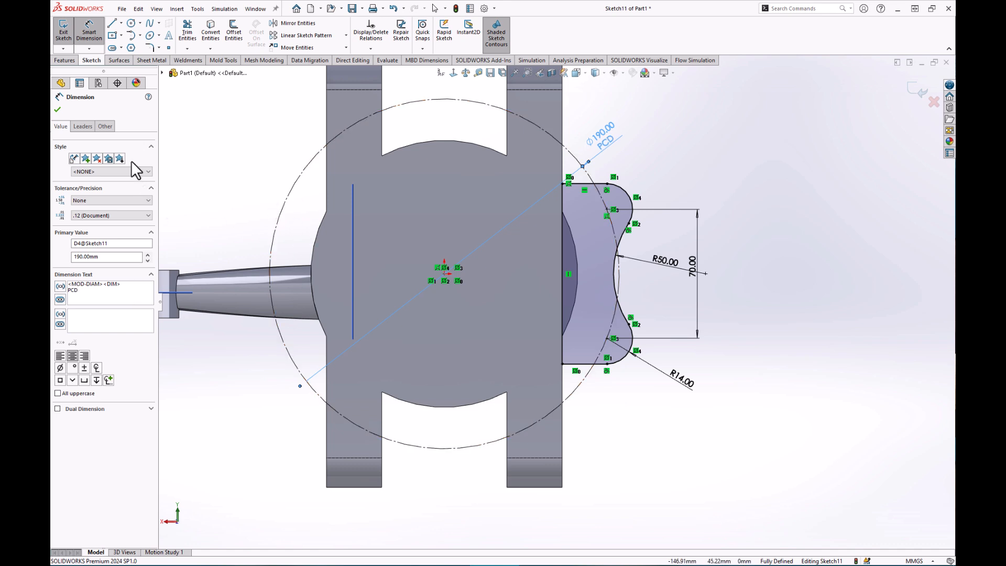
click(57, 109)
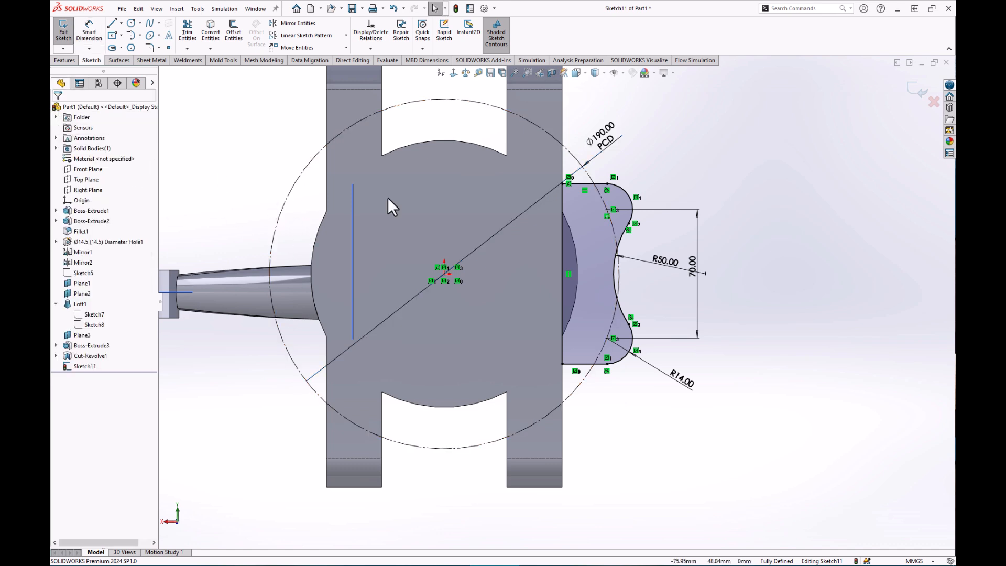
Extrude the Sketch11 ear profile as a reversed Blind boss 20 mm deep.
click(64, 60)
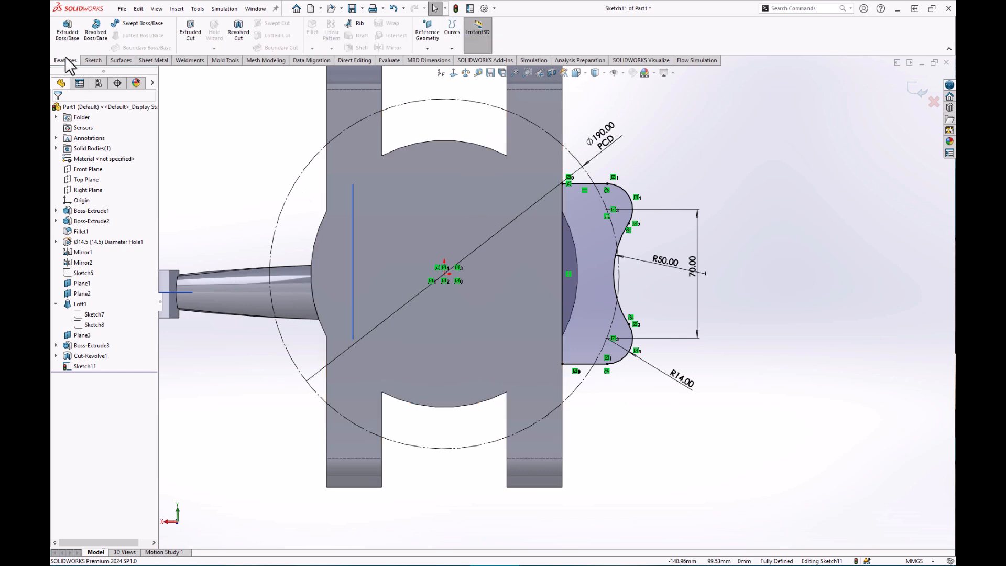
click(71, 35)
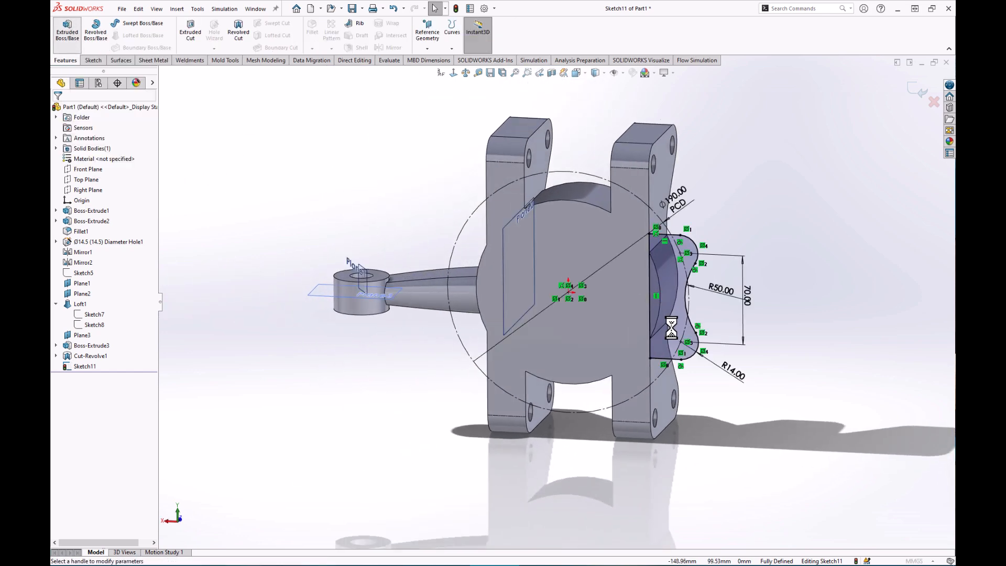
middle_drag(643, 298, 588, 382)
scroll(579, 321, down, 5)
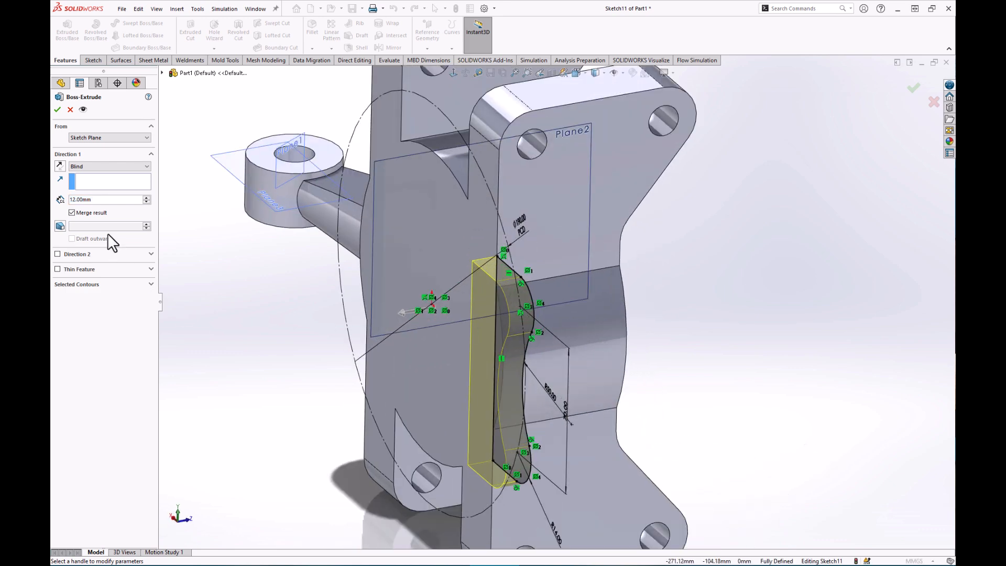
click(60, 166)
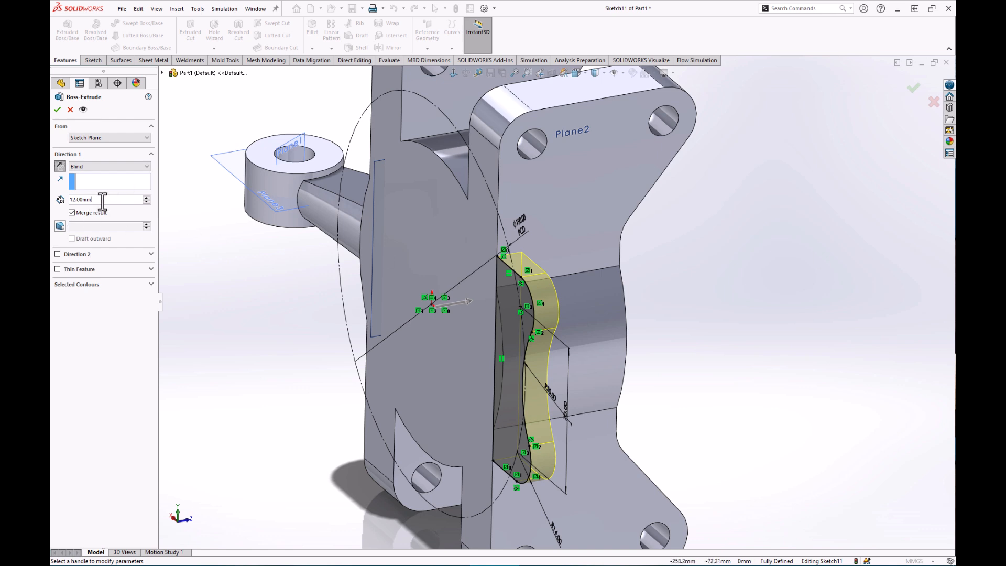
text(20)
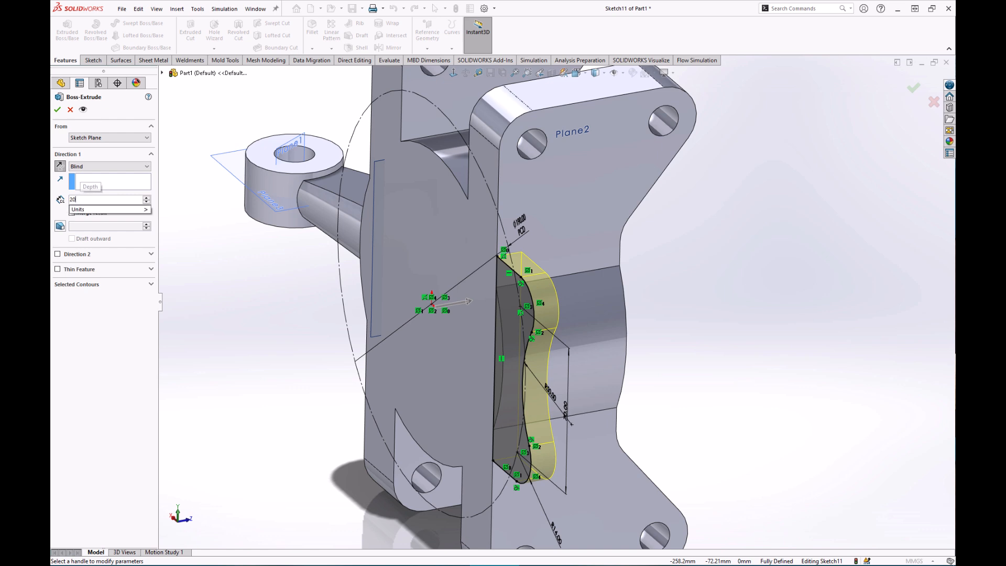
key(Return)
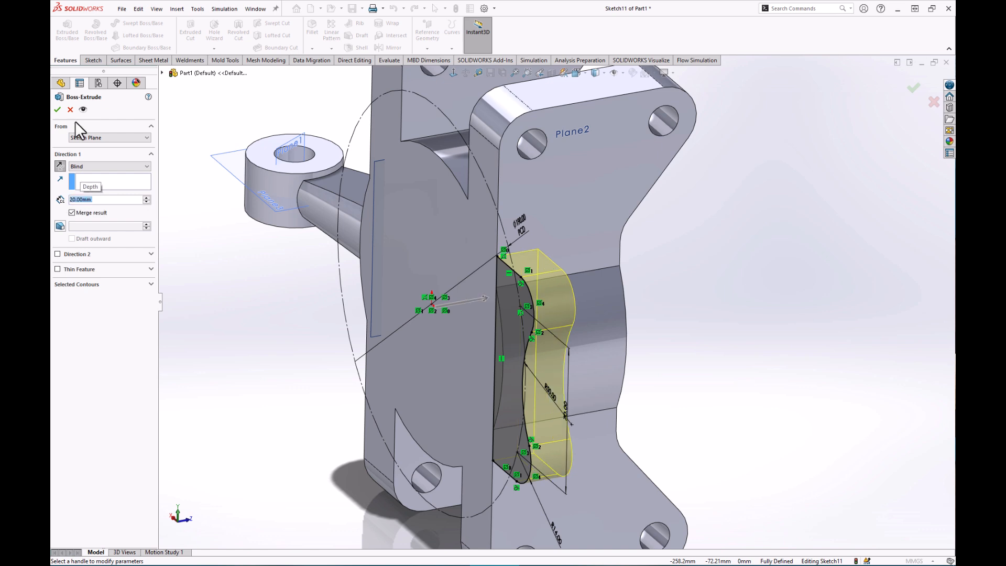
click(57, 109)
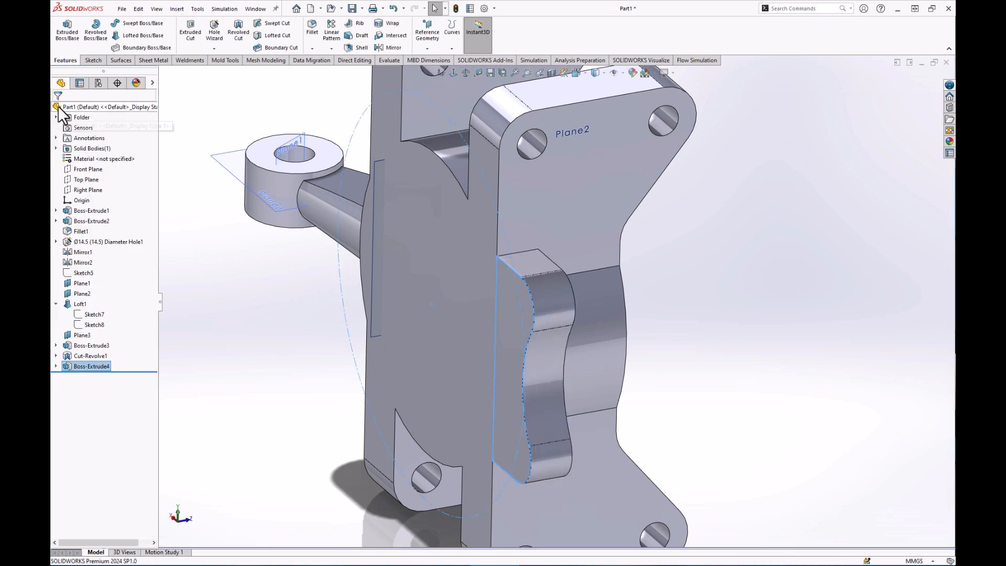
scroll(544, 332, up, 3)
scroll(557, 314, down, 3)
middle_drag(557, 314, 523, 261)
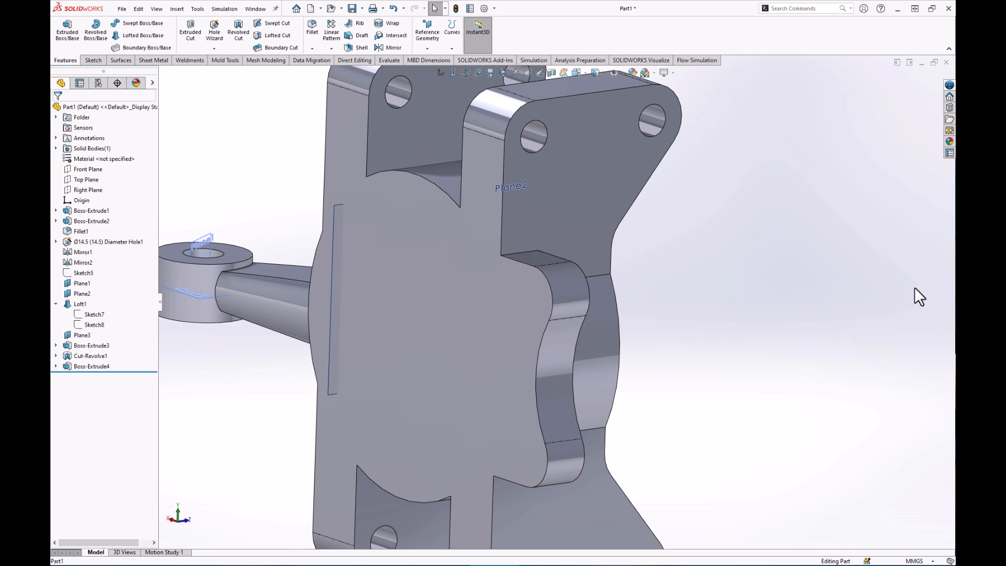
Start a Hole Wizard hole with ISO drill size Ø14.5 and Through All depth.
click(213, 20)
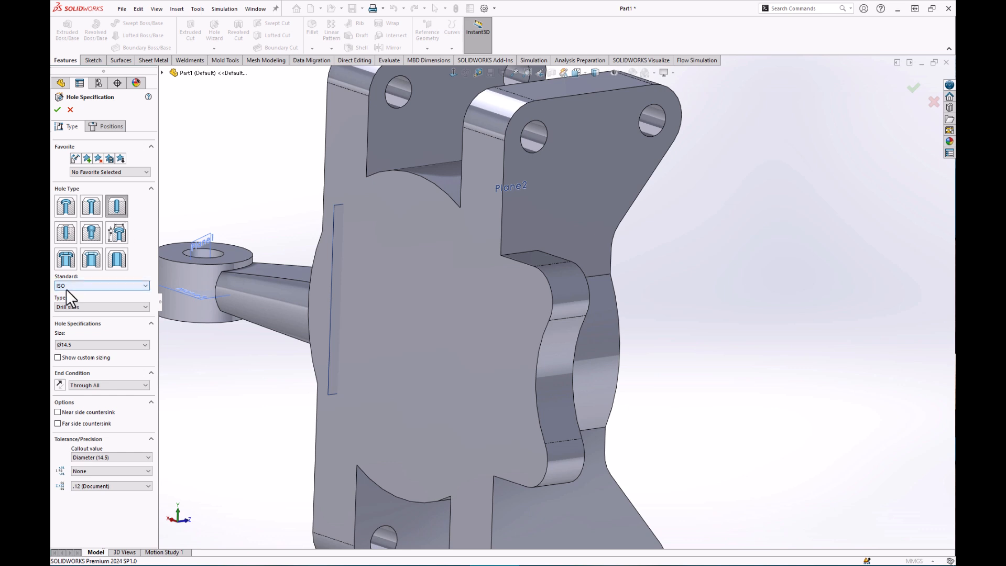
click(85, 346)
click(87, 345)
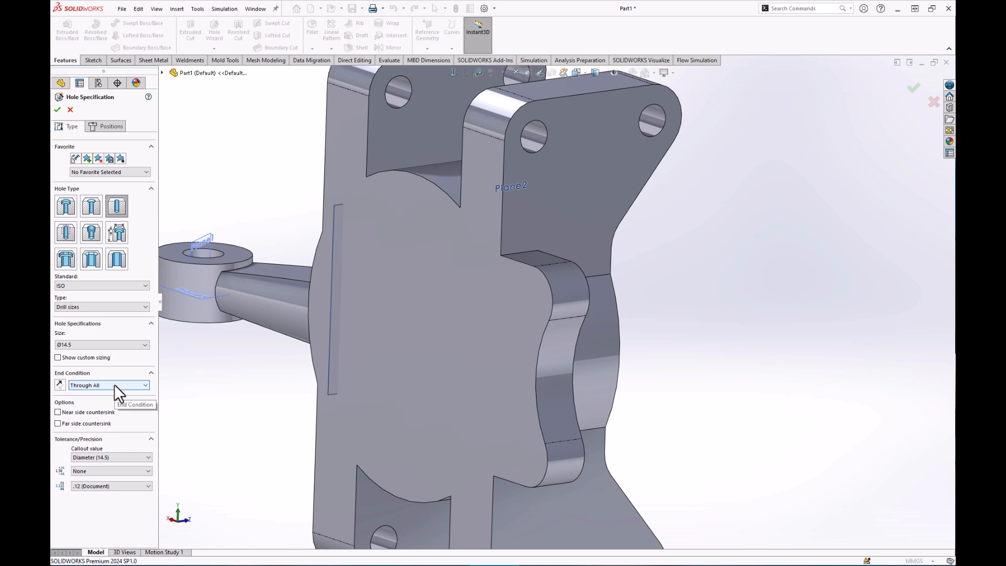
click(103, 127)
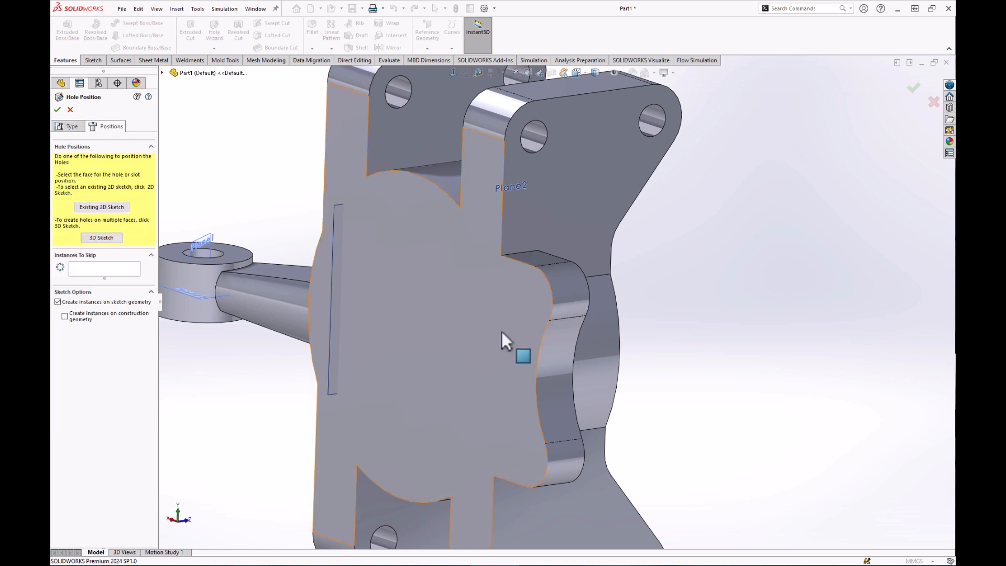
click(526, 291)
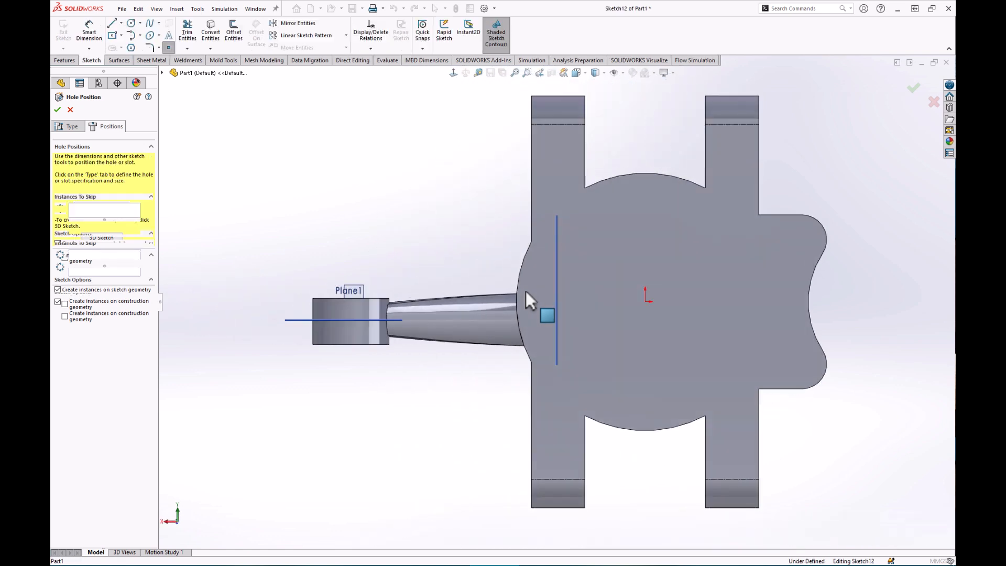
scroll(887, 302, up, 2)
scroll(843, 282, down, 2)
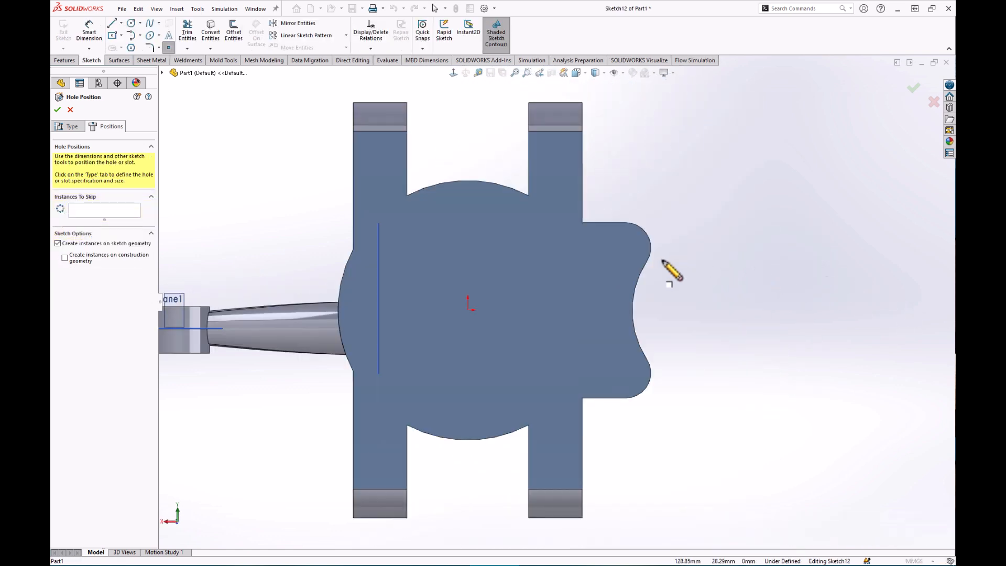
scroll(665, 260, down, 2)
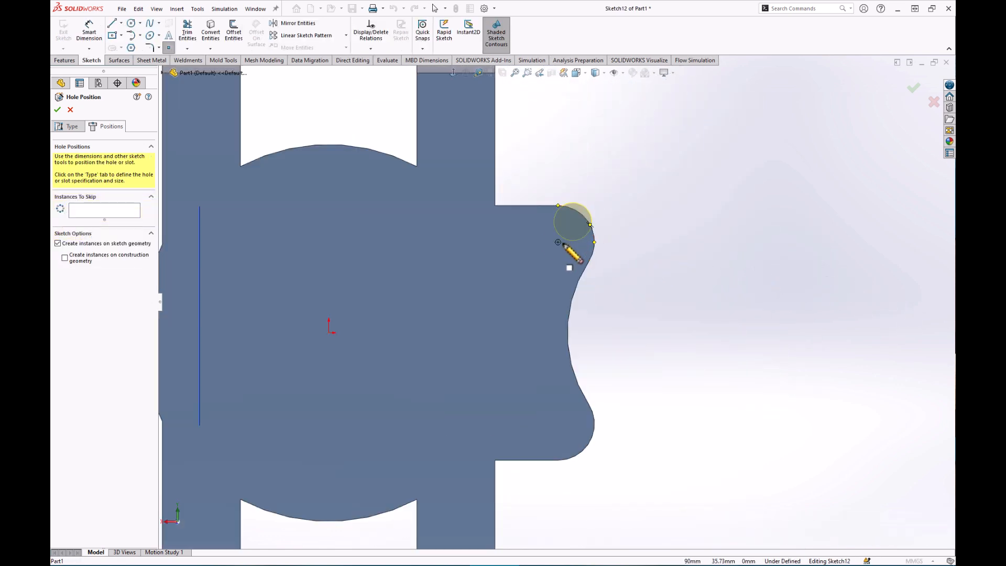
click(557, 242)
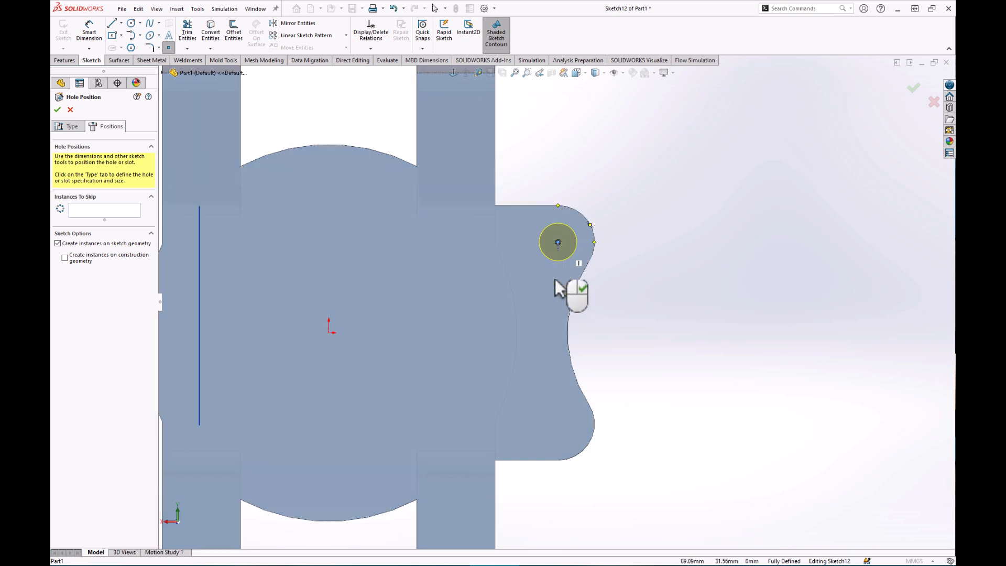
click(558, 423)
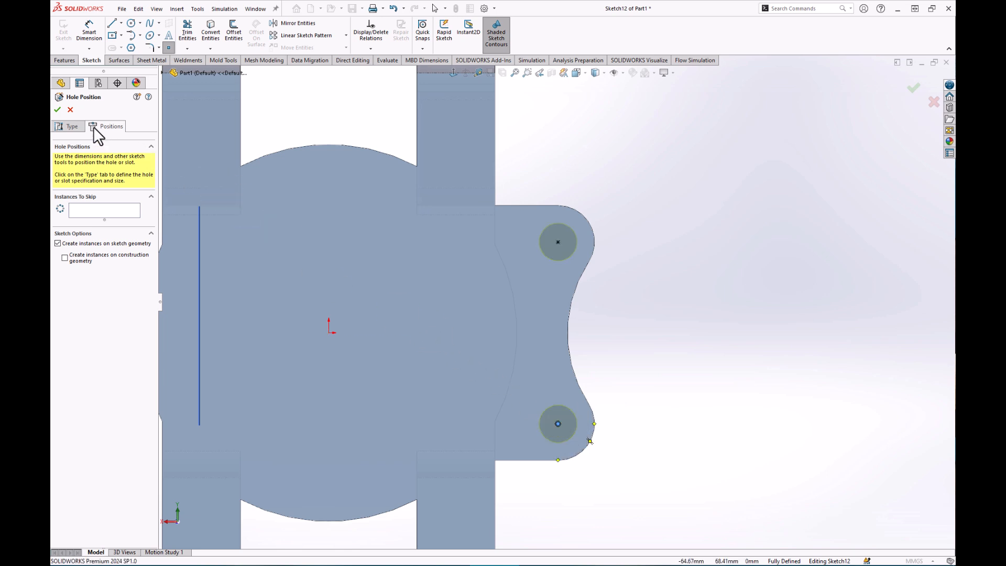
click(57, 109)
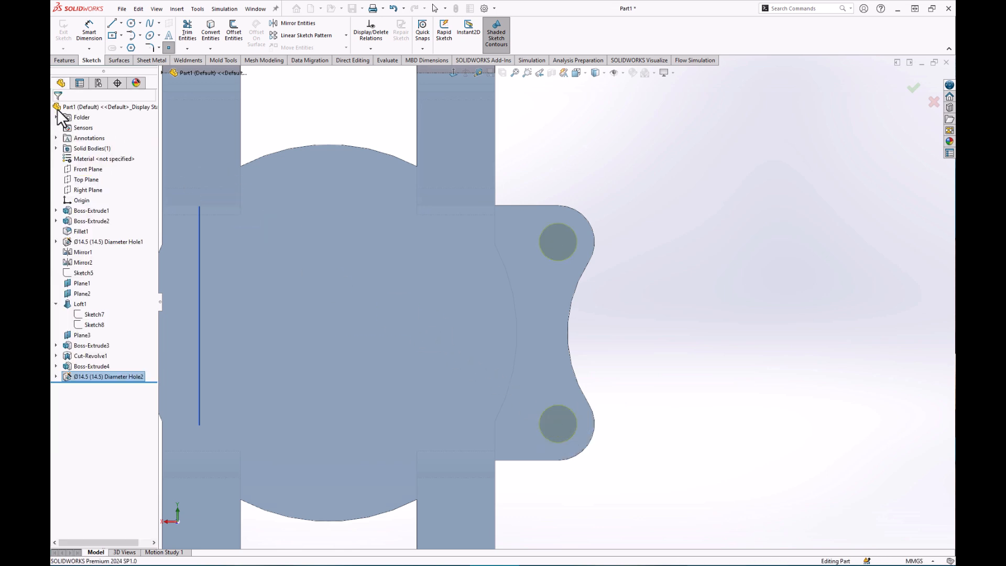
middle_drag(539, 314, 494, 338)
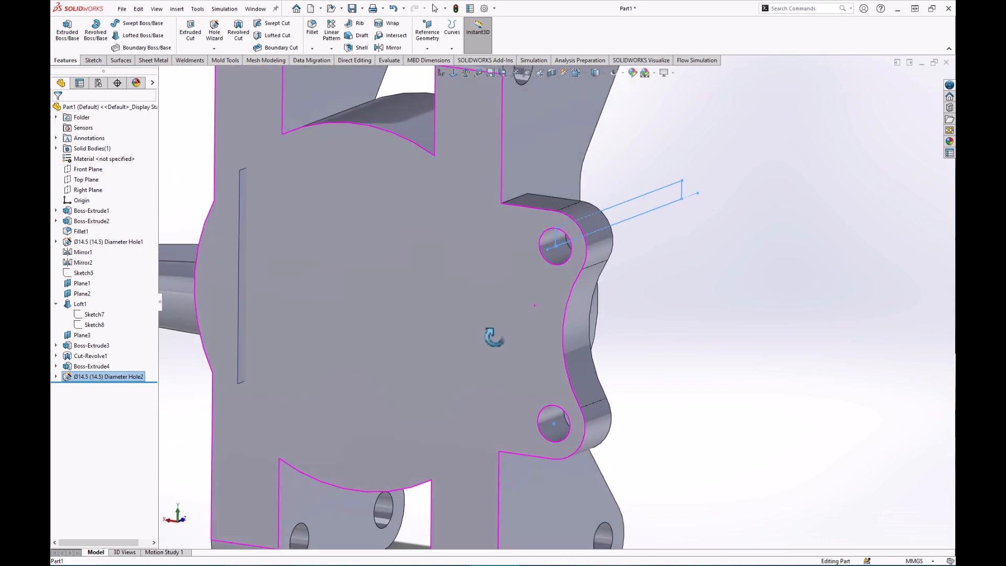
click(729, 388)
scroll(564, 309, up, 5)
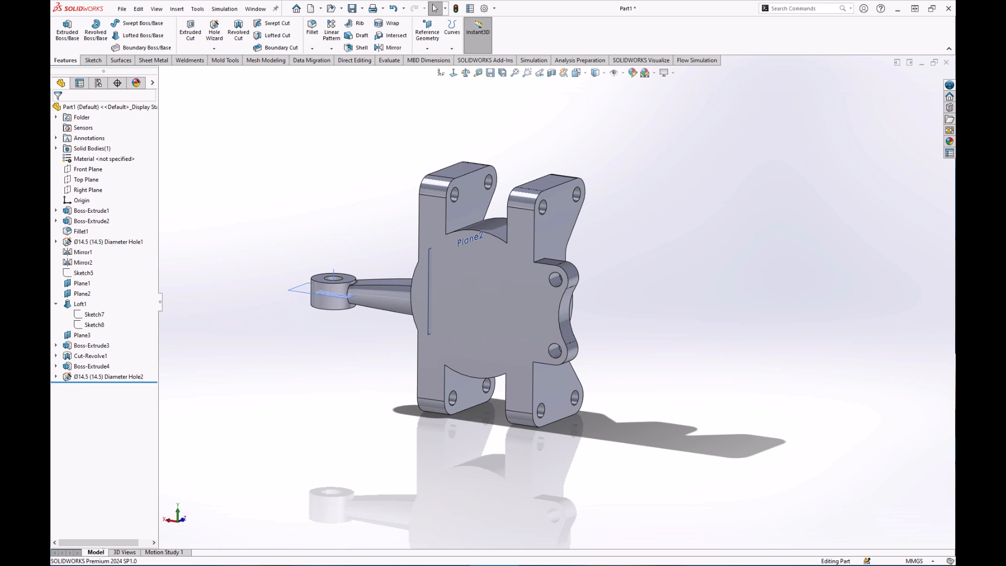
middle_drag(689, 328, 436, 341)
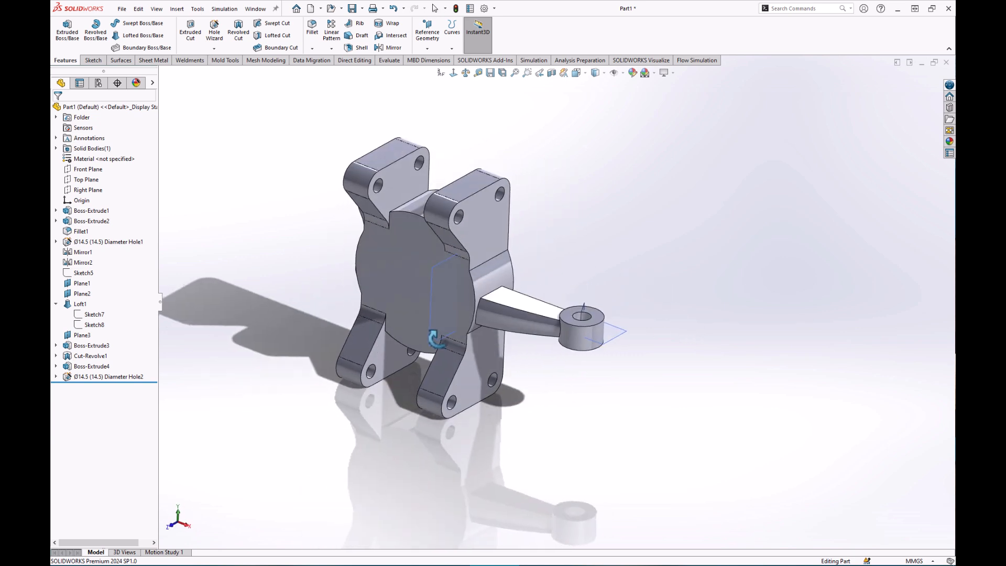
Start a 10 mm fillet on the plate edge between the upper ears.
scroll(410, 219, down, 4)
click(435, 202)
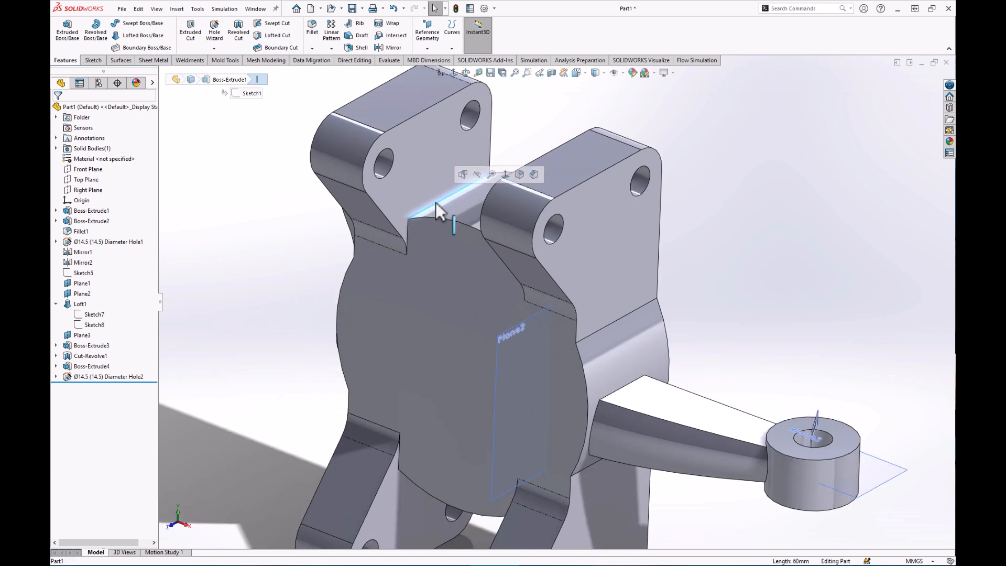
click(519, 175)
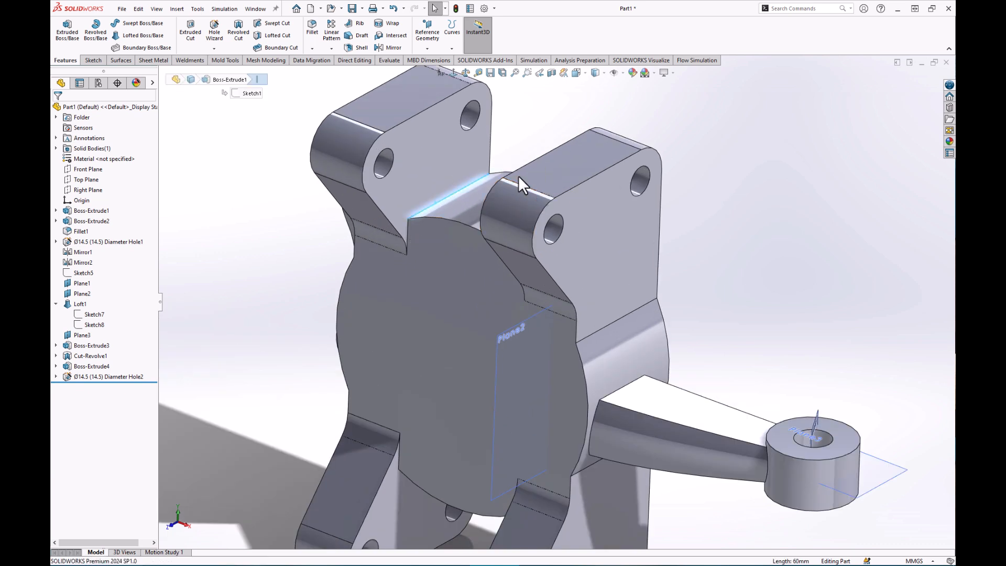
click(110, 300)
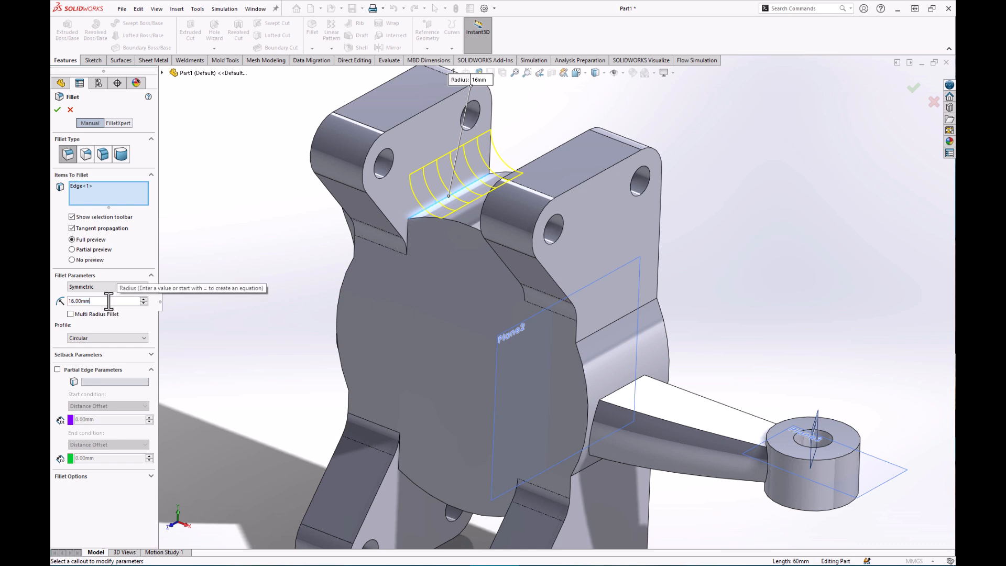
text(10)
key(Return)
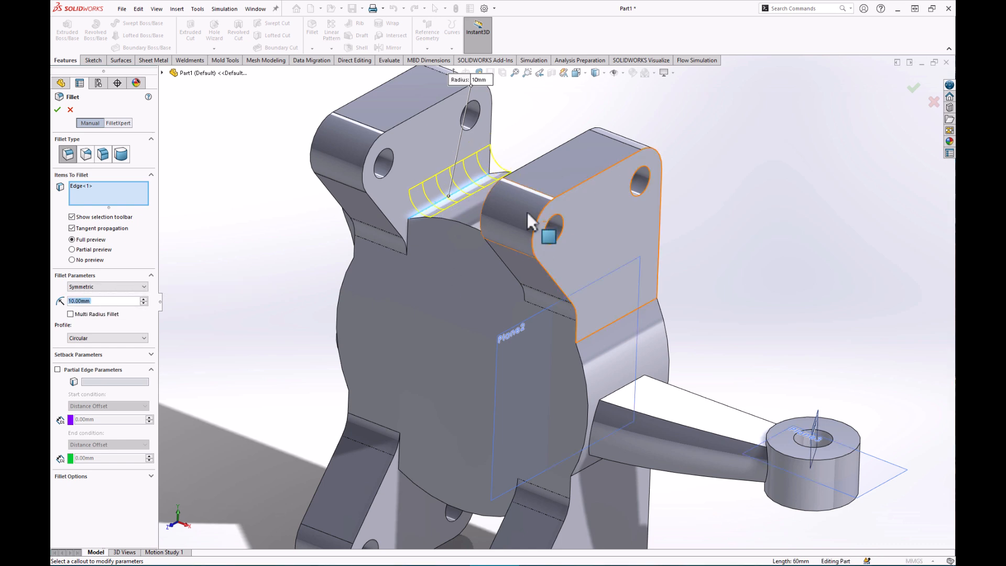
Add the other upper ear's inner edge and two plate edges near the arm, hiding all reference geometry.
middle_drag(466, 292, 447, 275)
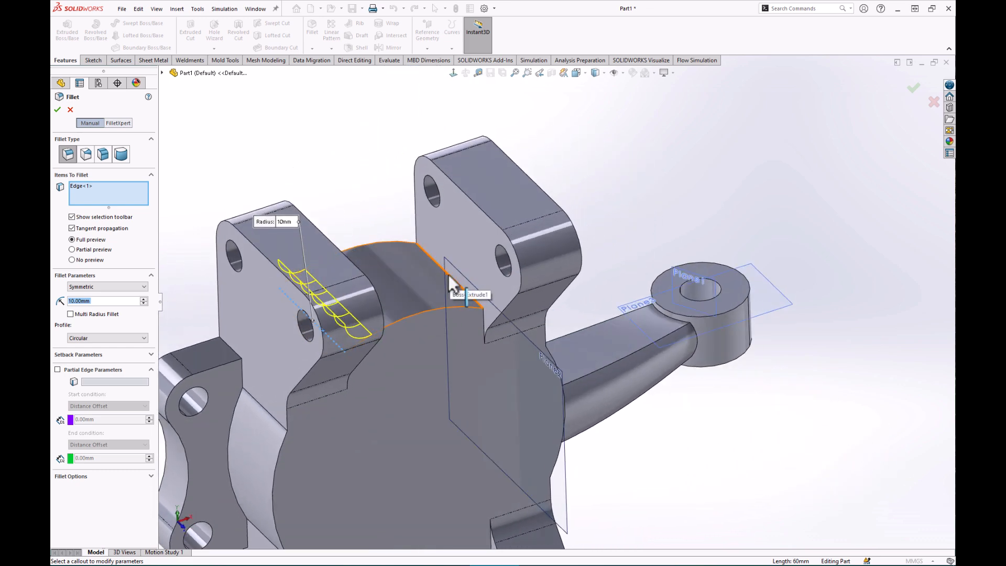
click(435, 261)
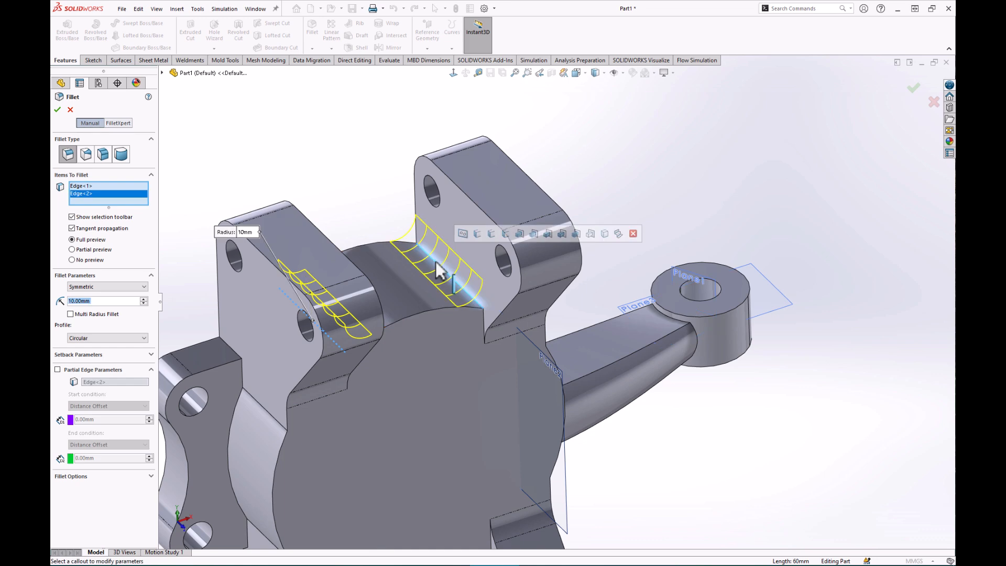
middle_drag(637, 340, 476, 277)
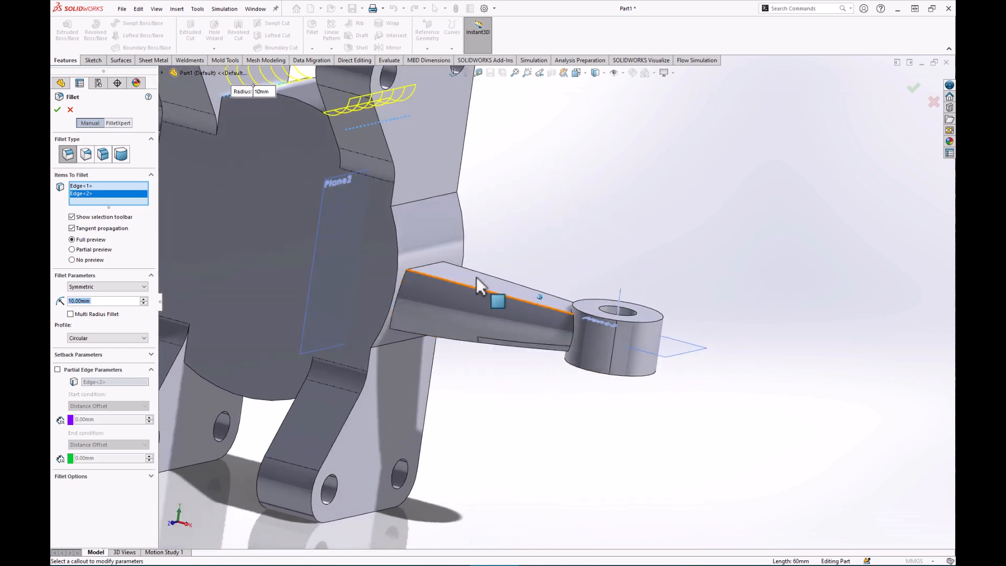
click(419, 202)
middle_drag(429, 234, 424, 373)
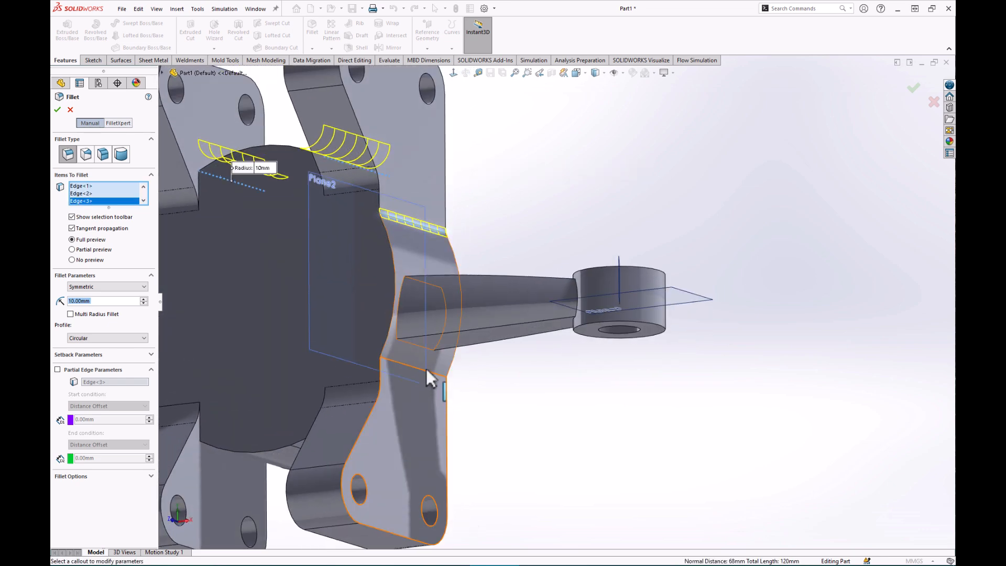
click(435, 373)
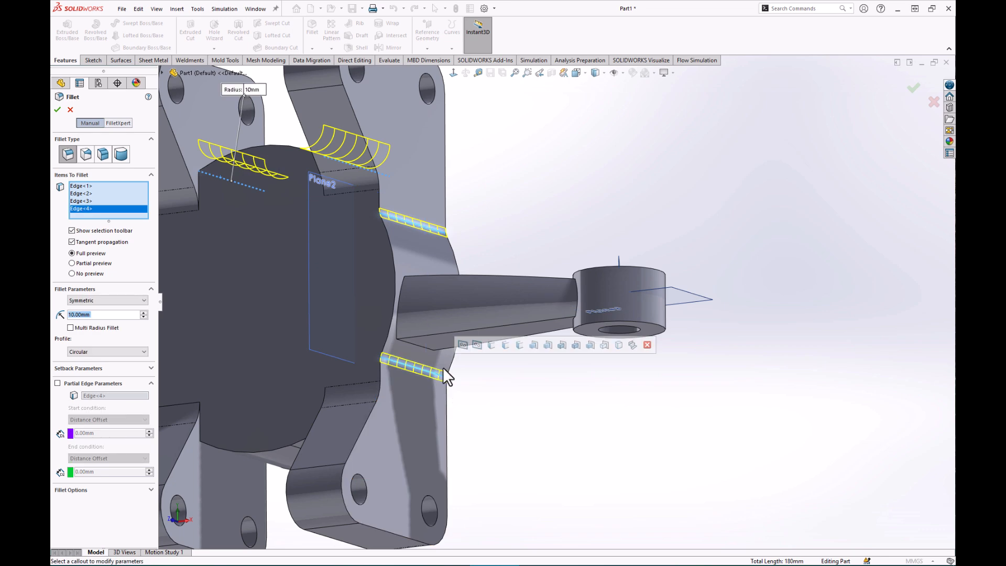
click(614, 73)
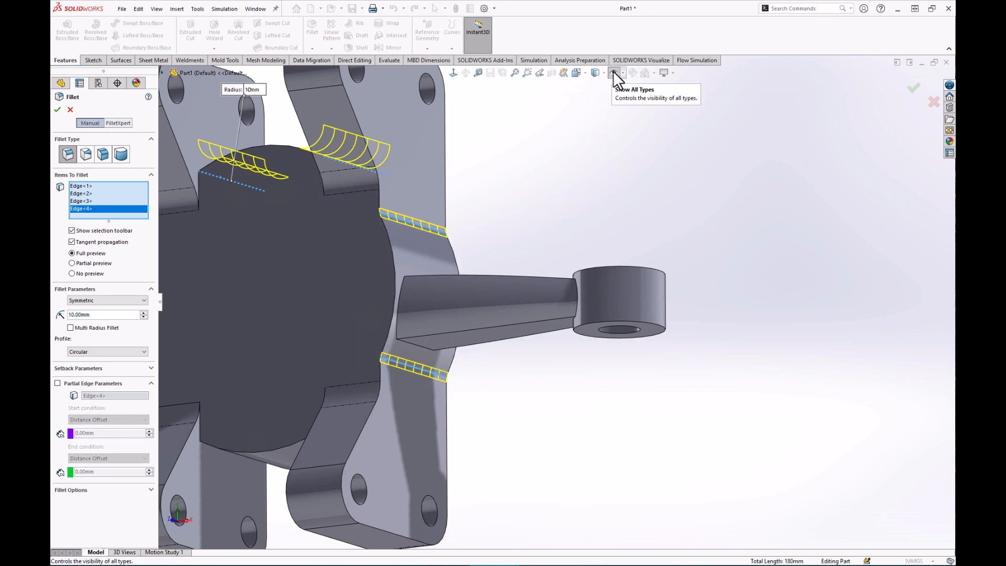
Add the underside and lower ear edges to the 10 mm fillet.
key(f)
middle_drag(607, 466, 426, 358)
click(490, 349)
click(500, 396)
click(528, 372)
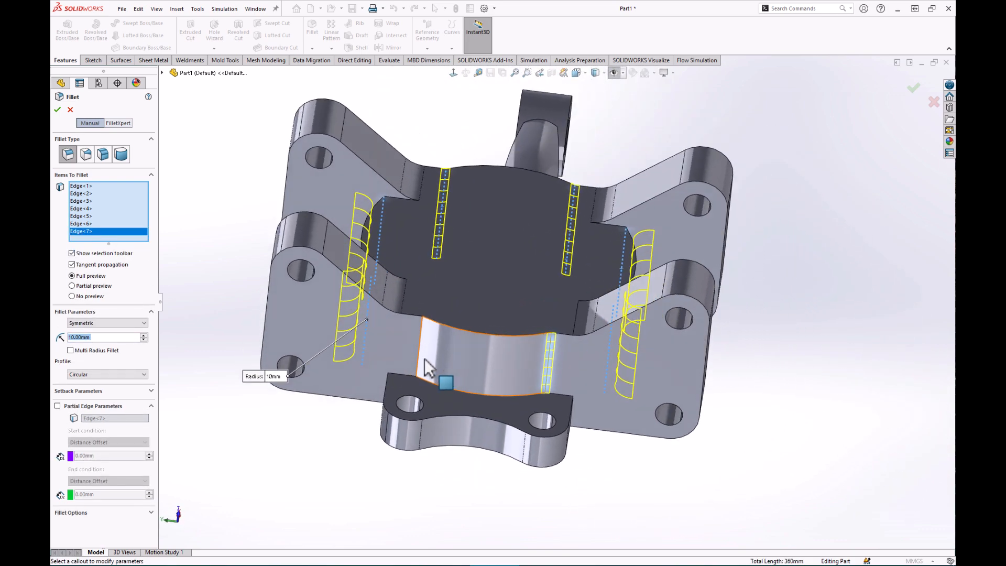
click(421, 358)
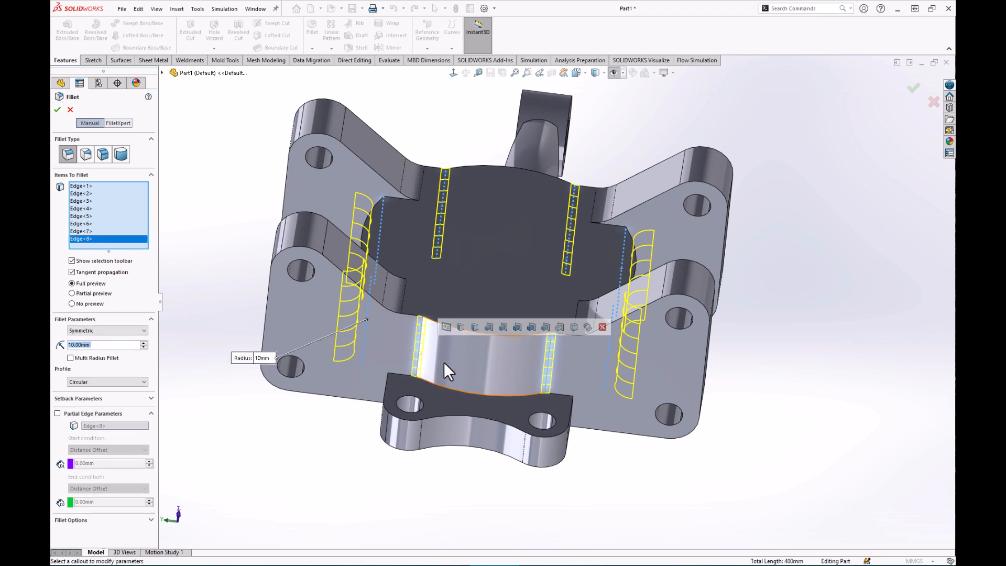
middle_drag(706, 429, 409, 403)
click(507, 396)
click(404, 393)
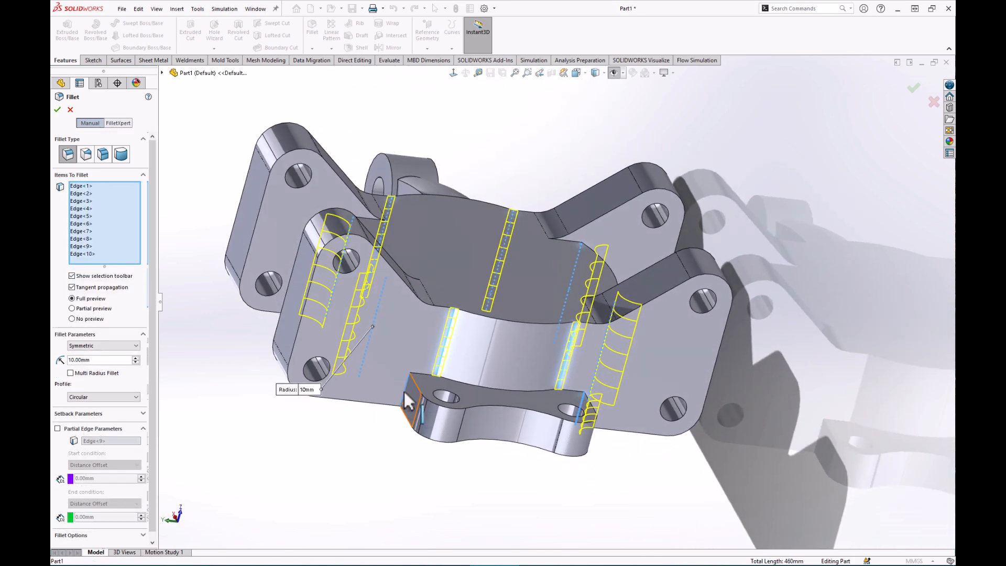
Add the arm and loft-side edges, then apply Fillet2 to all 14 edges.
middle_drag(630, 475, 505, 315)
click(499, 316)
click(504, 310)
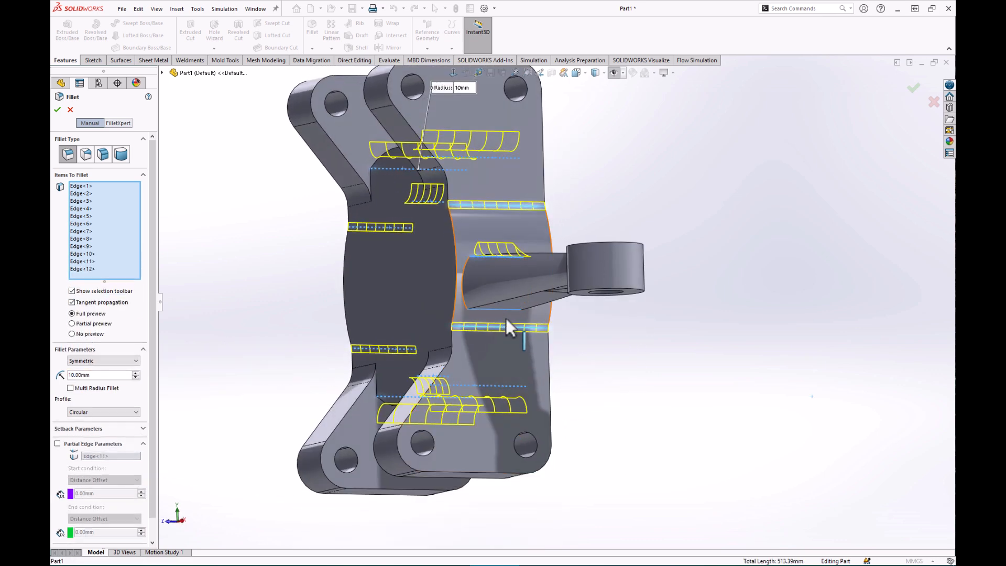
click(463, 281)
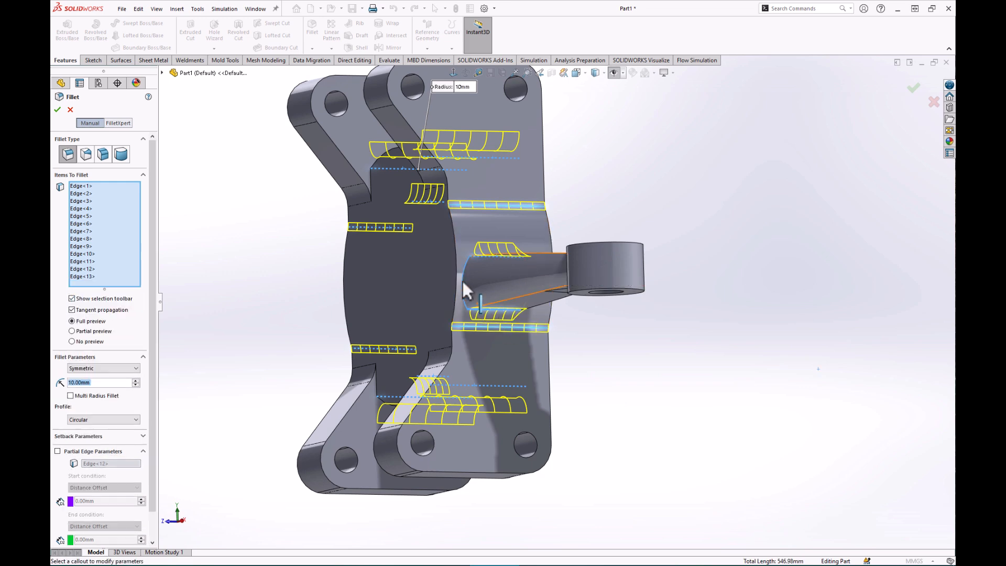
middle_drag(463, 281, 397, 441)
click(430, 299)
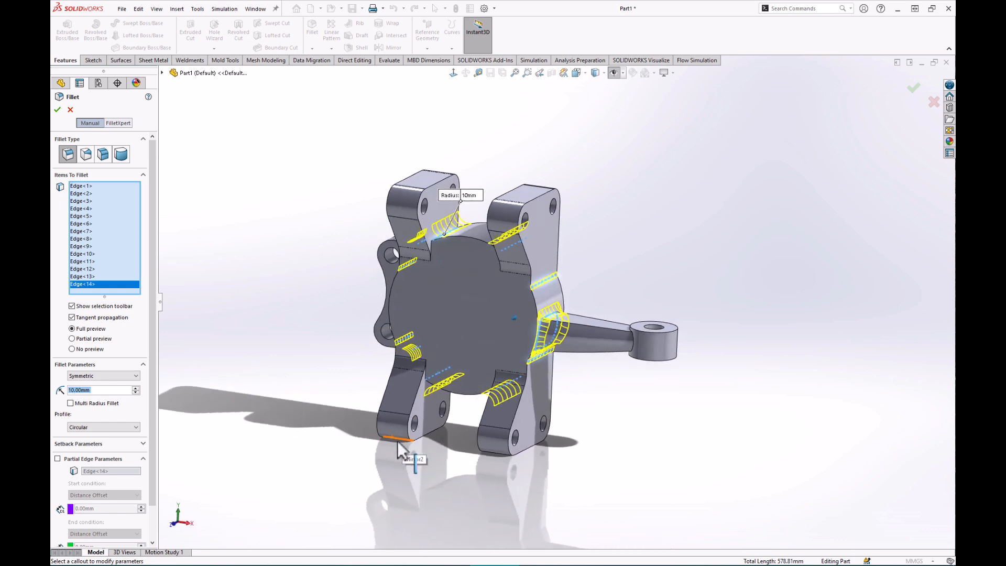
click(57, 110)
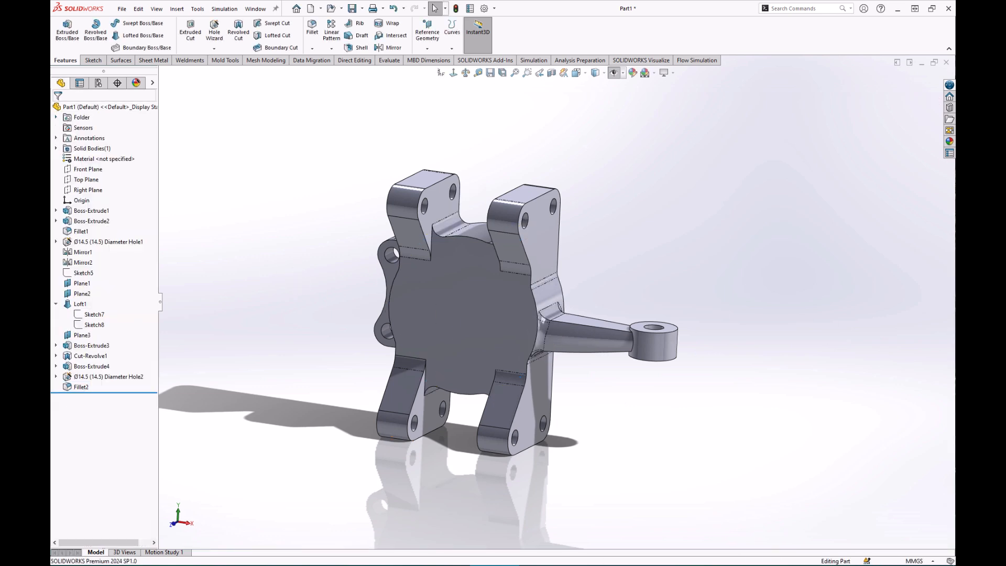
Start a sketch on the plate's large front face with a circle centred on the origin.
click(465, 313)
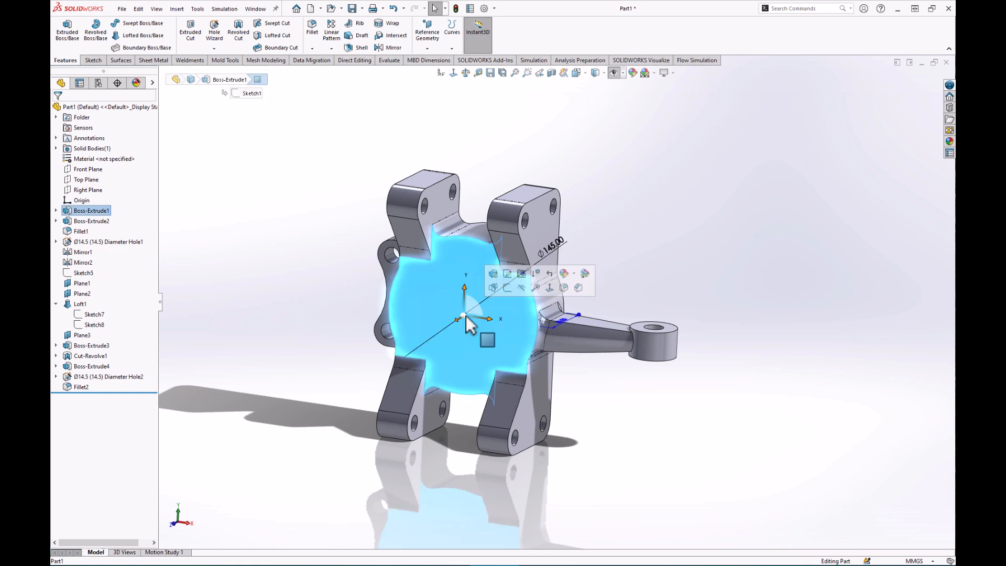
click(507, 287)
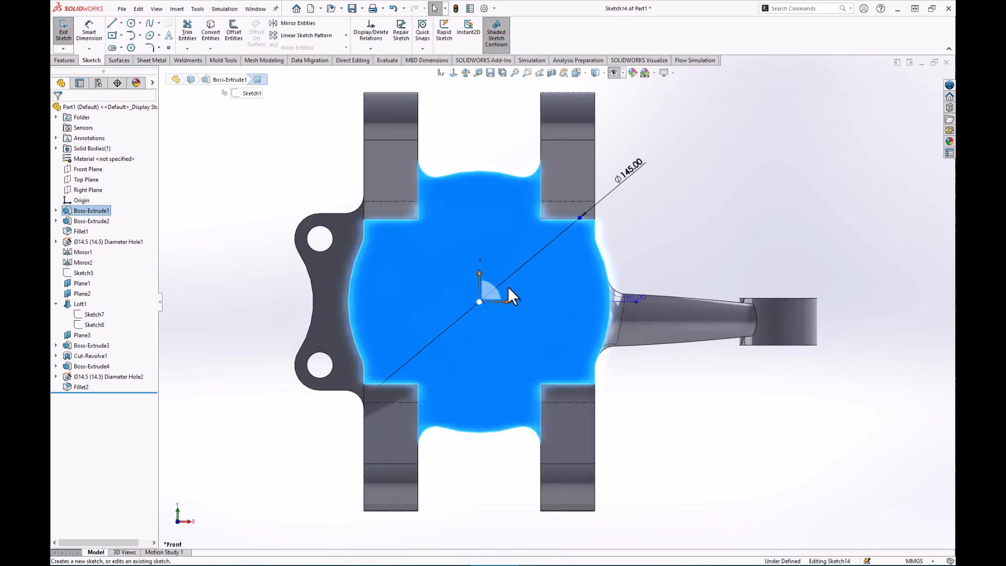
click(131, 23)
click(479, 301)
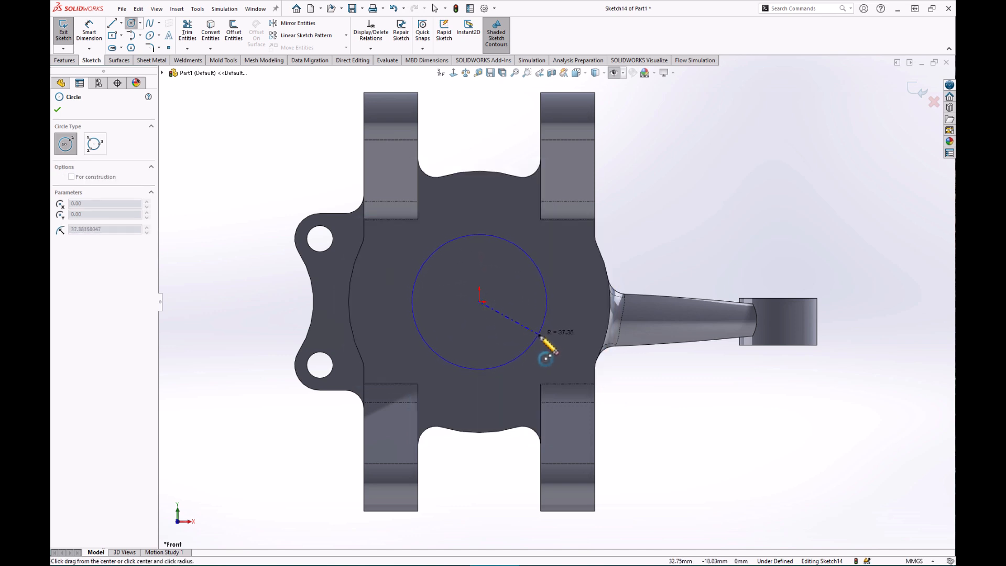
Dimension the circle's diameter as 110 mm.
click(89, 29)
click(534, 264)
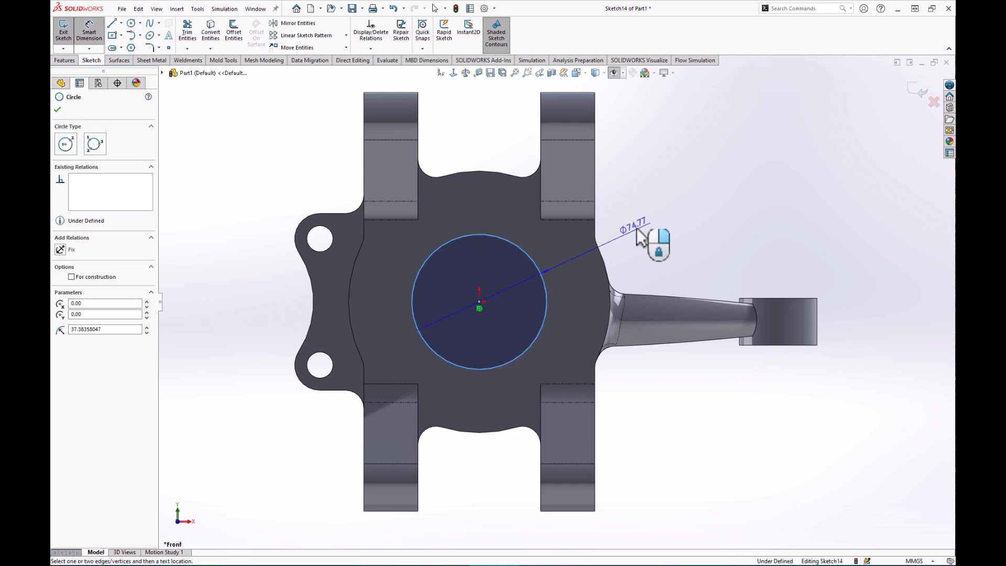
click(690, 233)
text(110)
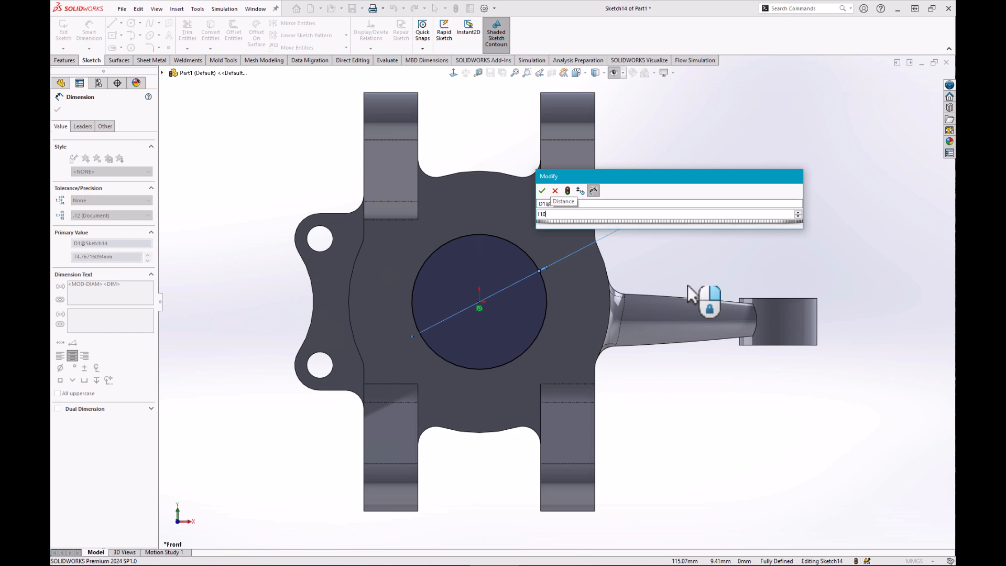
key(Return)
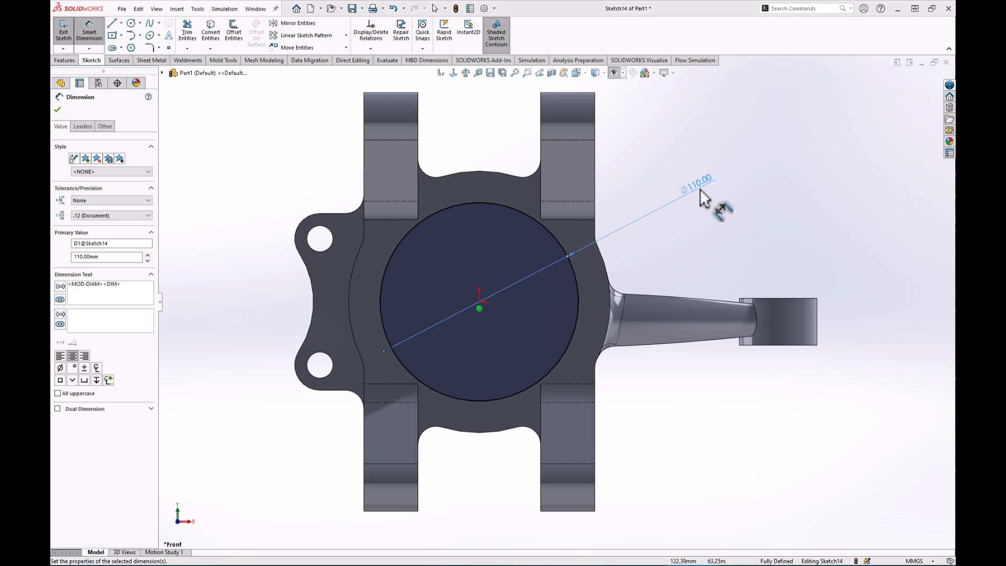
Move the Ø110 dimension label nearer the circle and show its tolerance type options.
drag(699, 184, 652, 221)
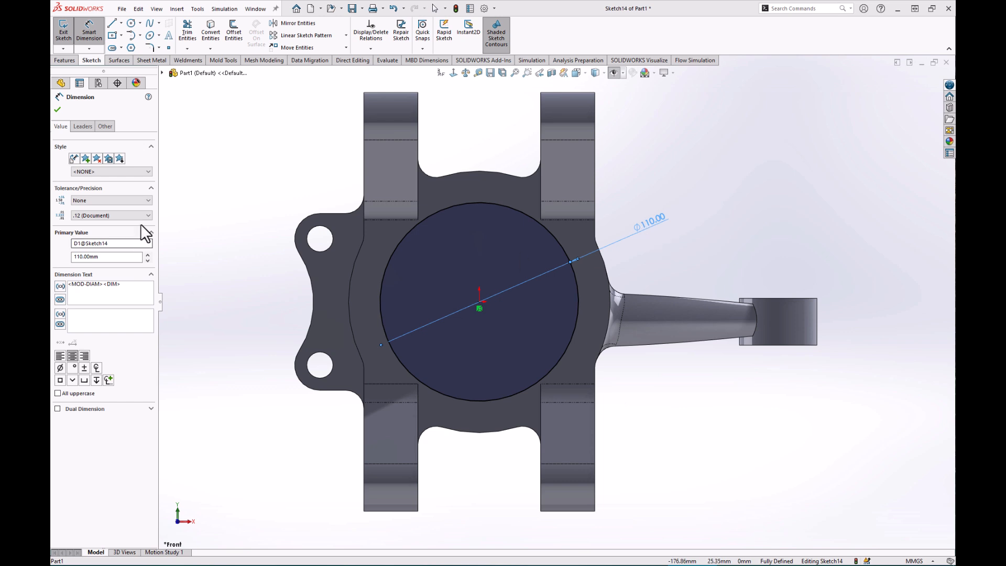
click(123, 200)
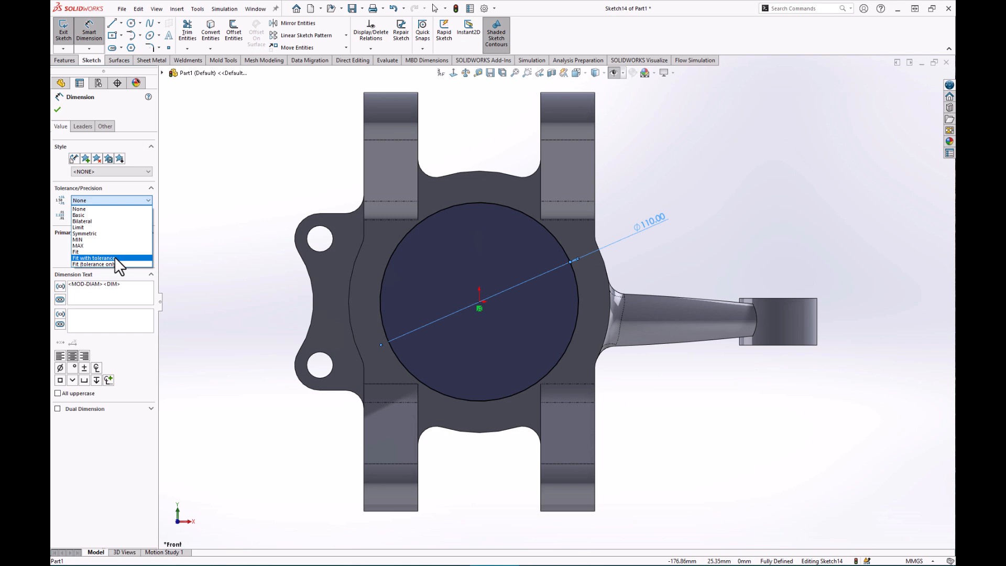
Give the Ø110 bore dimension a fit tolerance of hole class N7 (-0.01/-0.05).
click(80, 256)
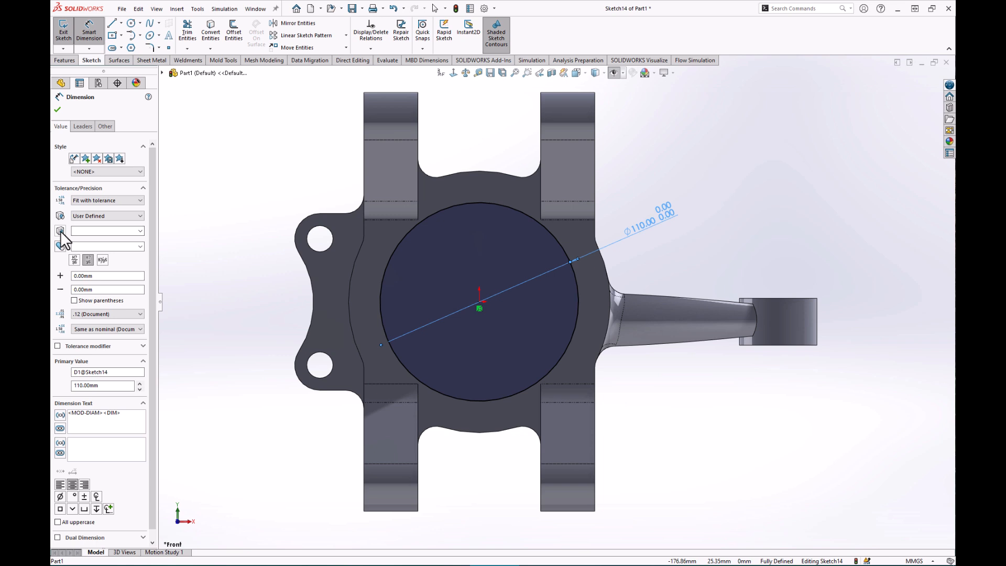
click(138, 231)
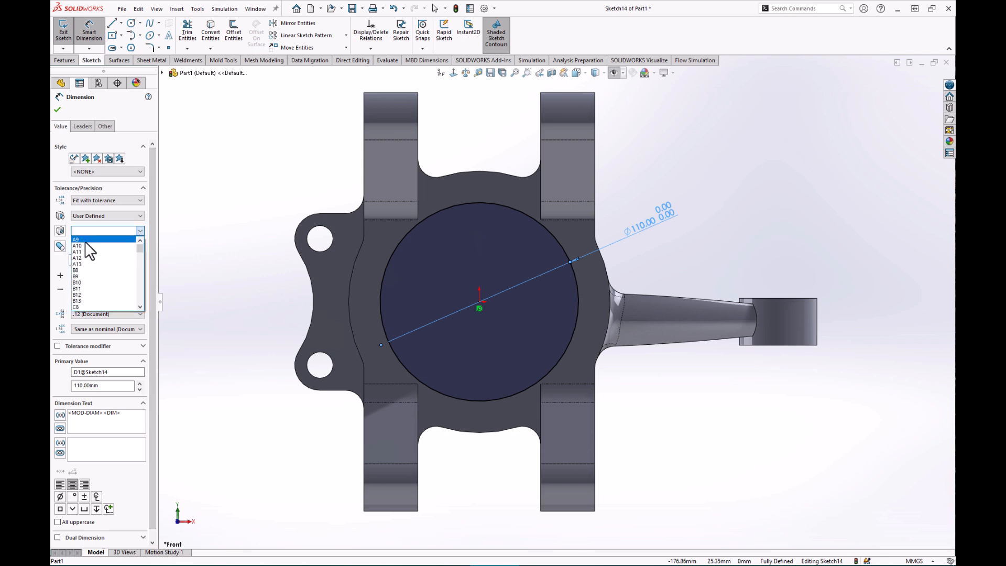
click(58, 231)
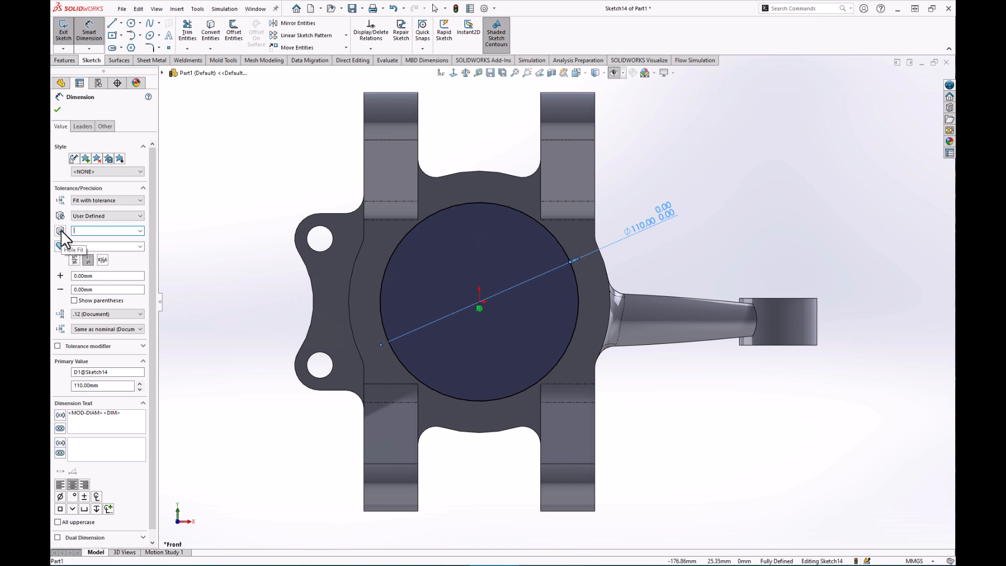
click(139, 230)
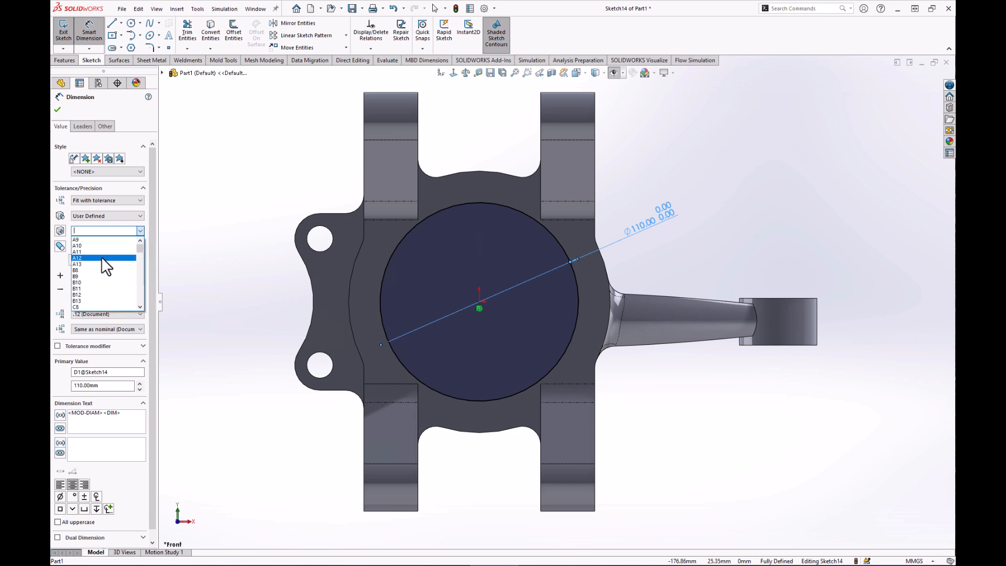
scroll(91, 271, down, 2)
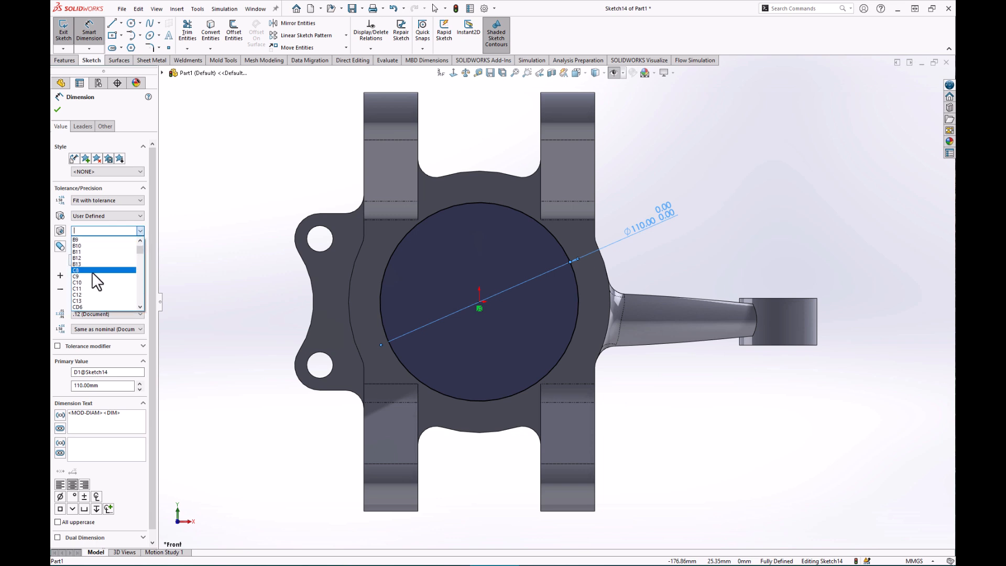
click(84, 229)
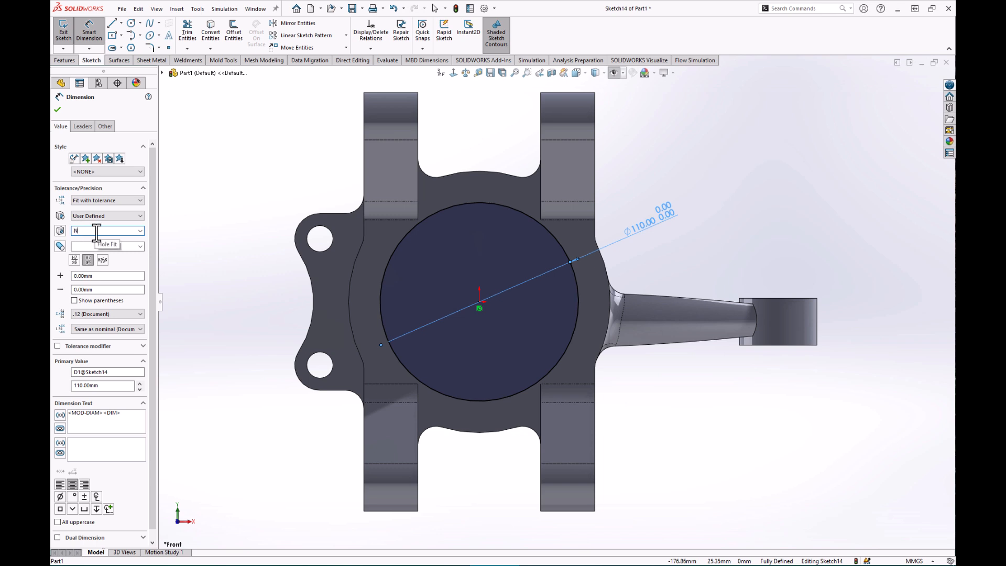
key(Return)
click(140, 230)
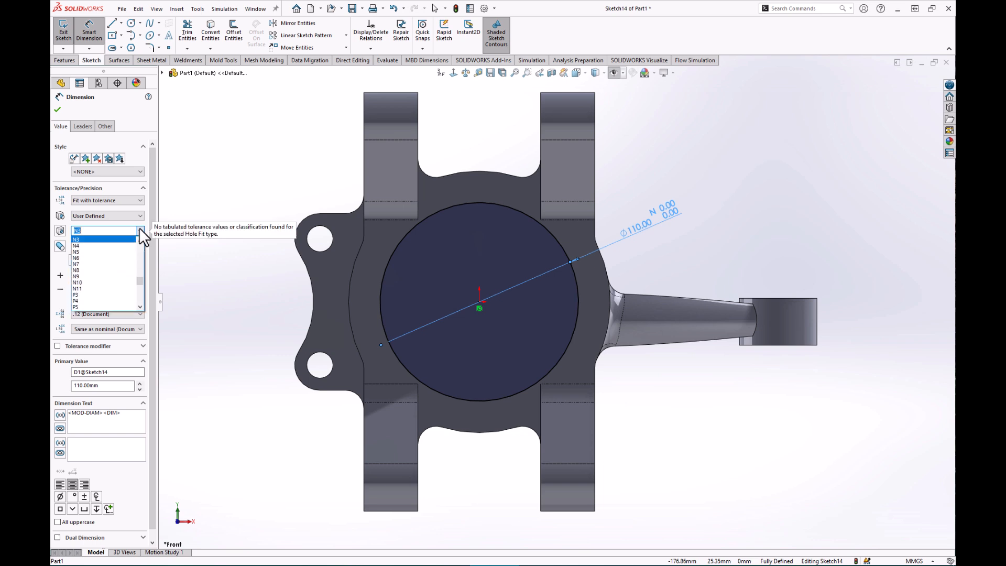
click(79, 264)
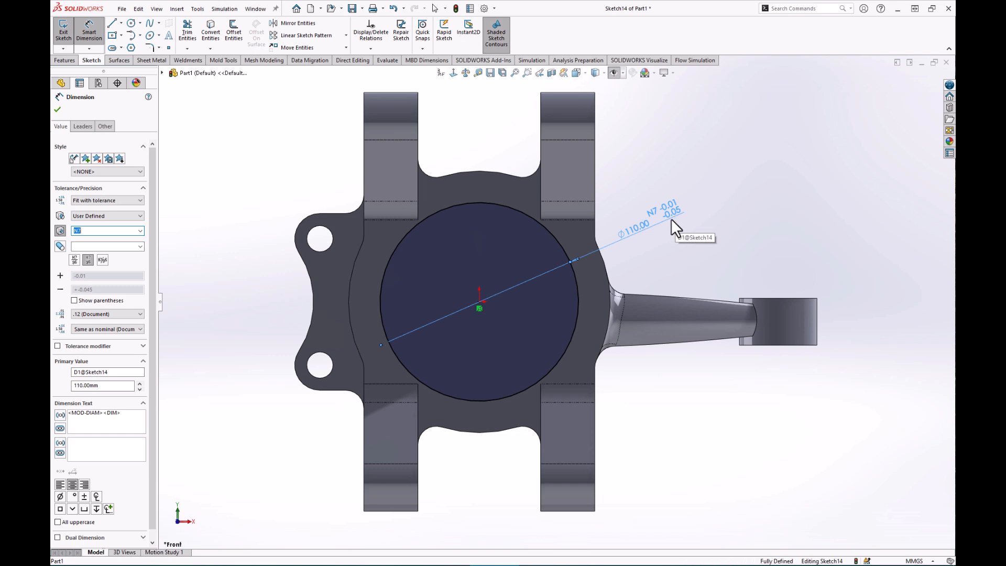
click(57, 109)
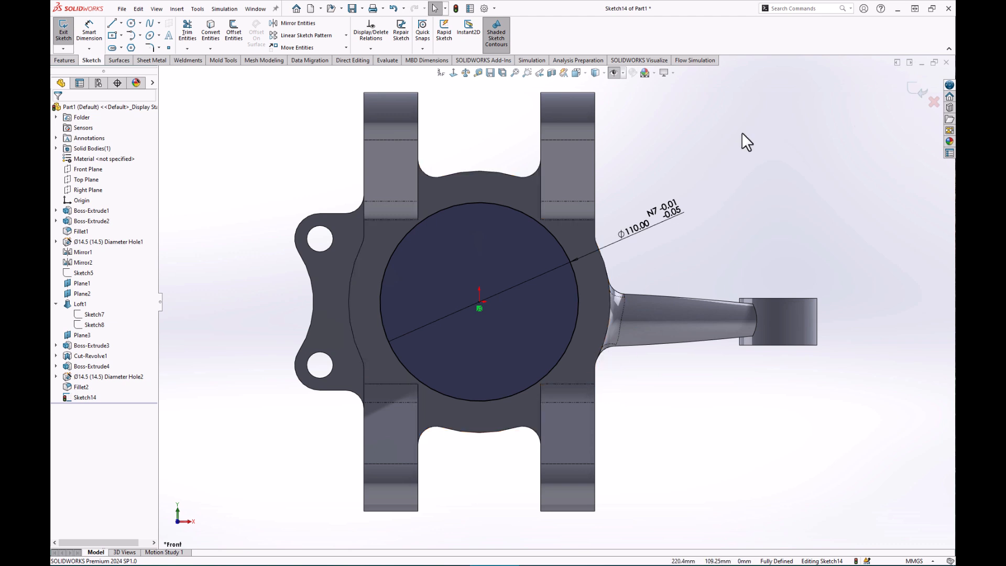
Extrude-cut the Ø110 N7 circle blind to a depth of 51 mm.
click(63, 59)
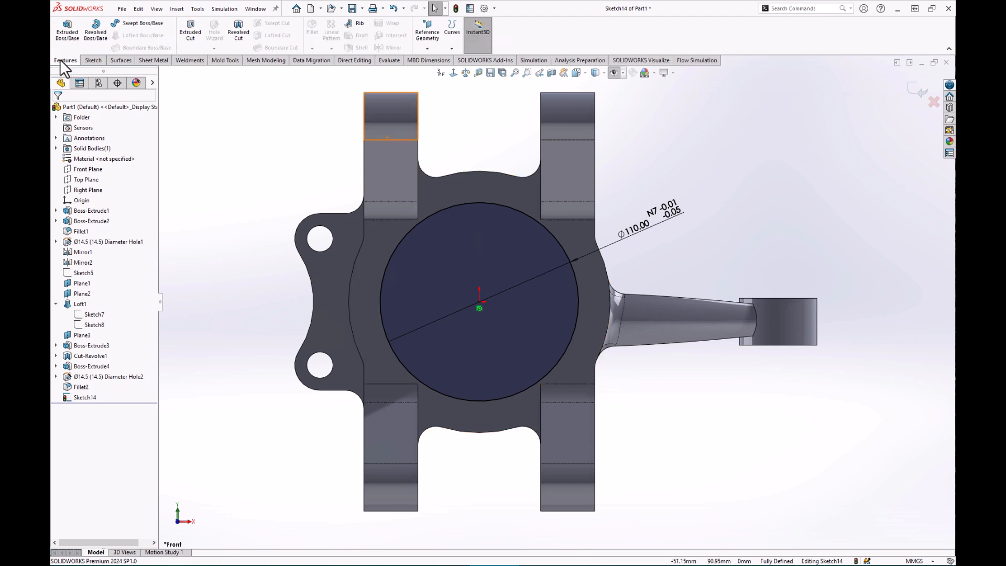
click(187, 35)
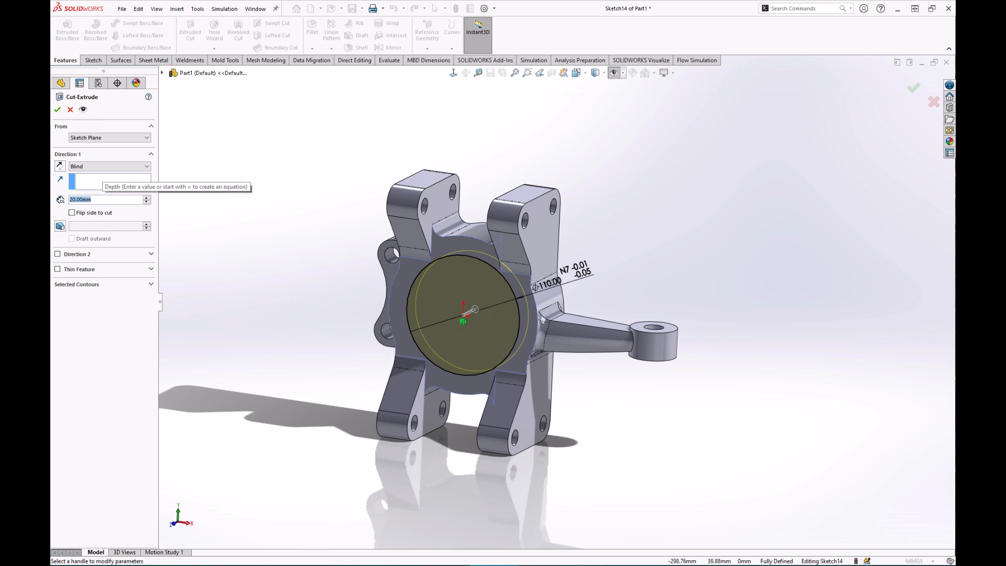
text(51)
key(Return)
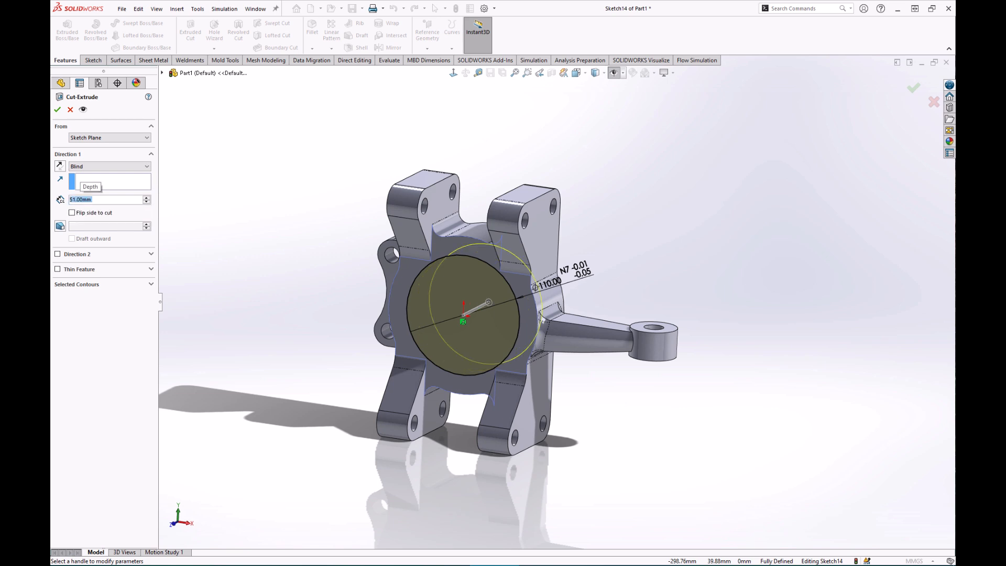
click(58, 110)
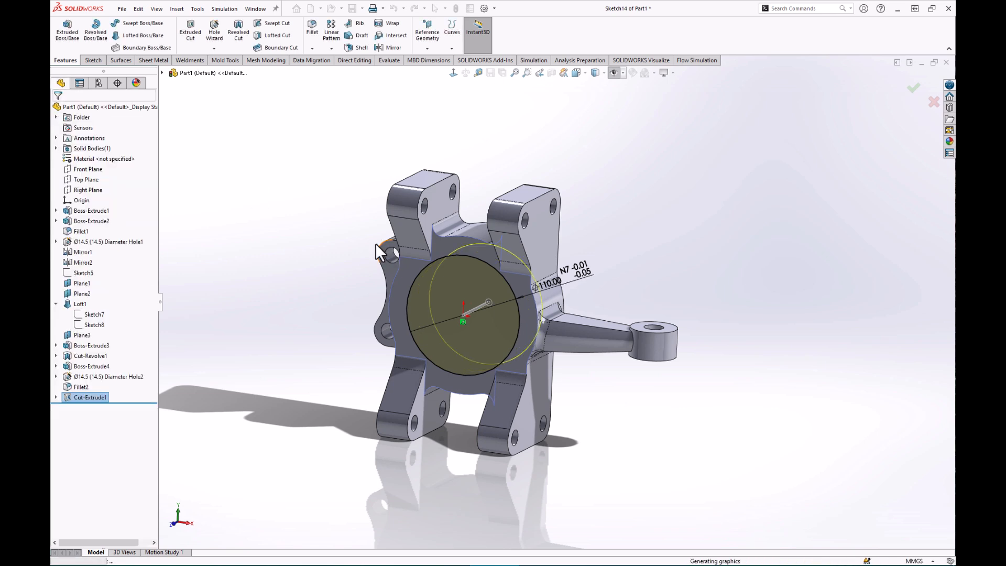
scroll(488, 309, down, 2)
mouse_move(504, 300)
middle_down()
mouse_move(513, 274)
mouse_move(501, 297)
middle_up()
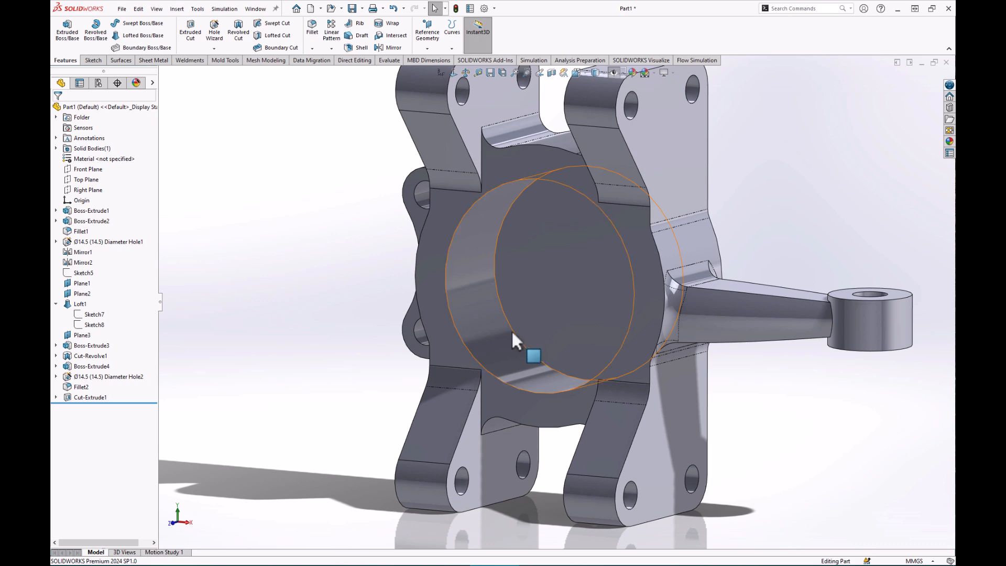
middle_drag(755, 373, 797, 304)
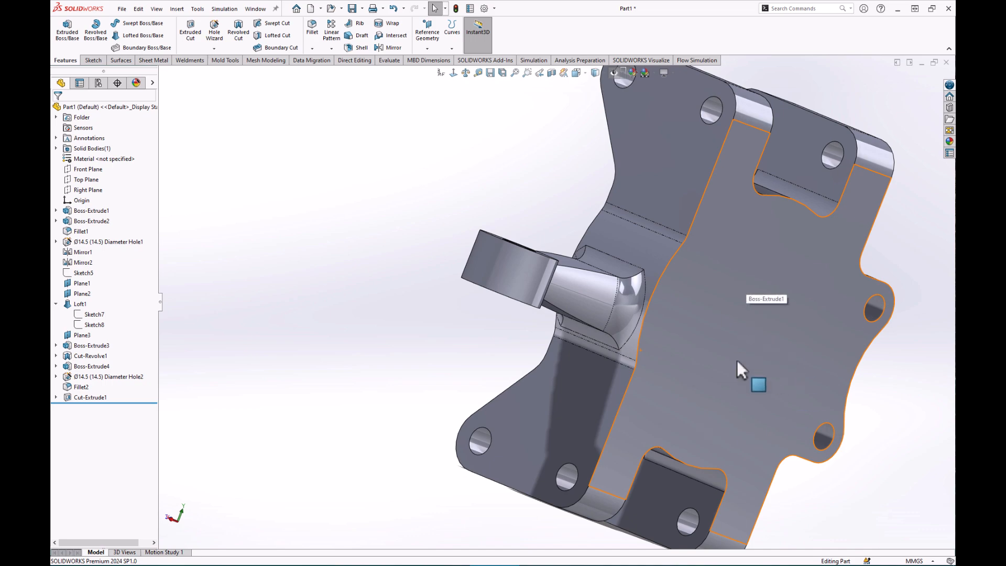
middle_drag(685, 354, 817, 403)
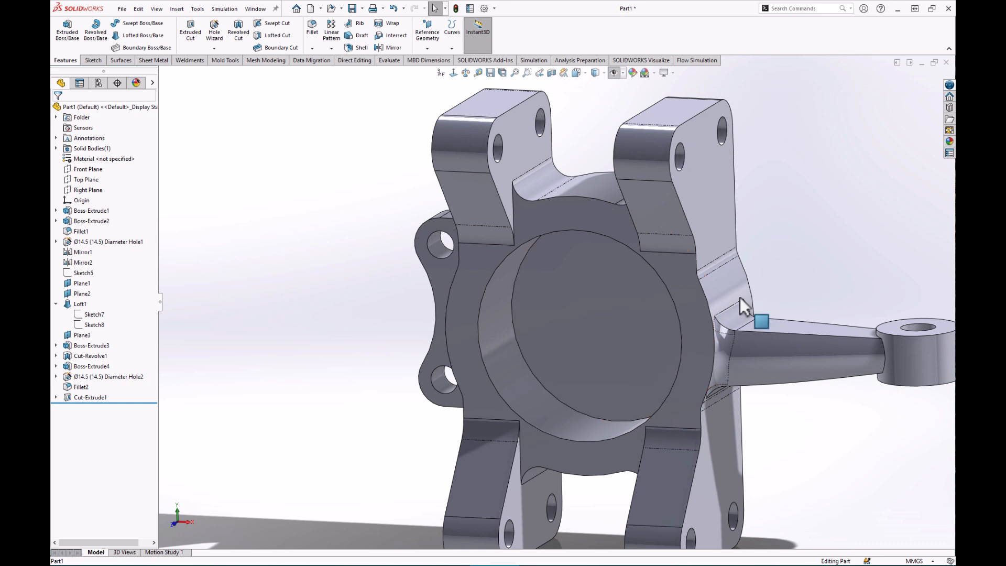
middle_drag(539, 438, 496, 375)
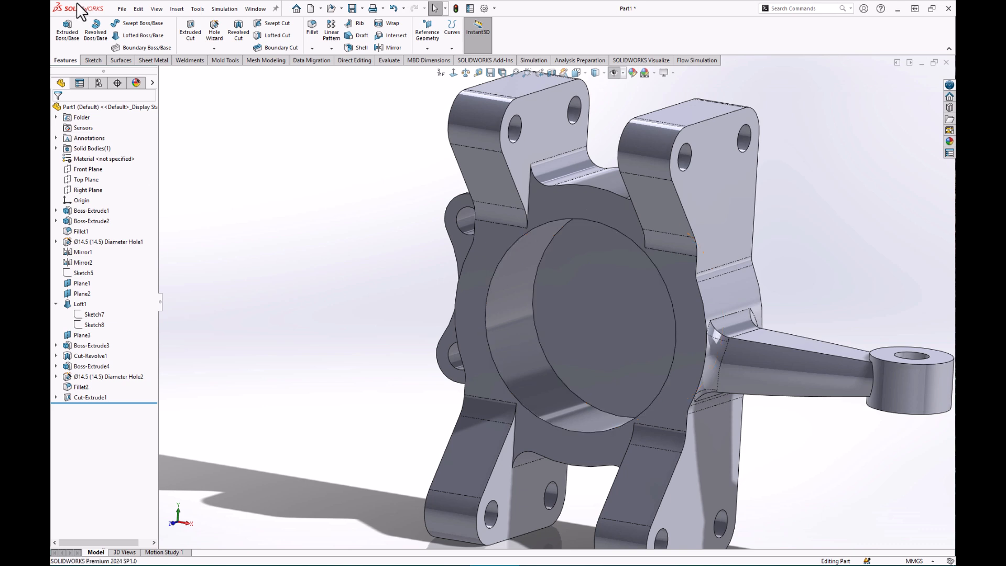
Start a sketch on the bore floor and draw a circle centred on the origin.
click(621, 326)
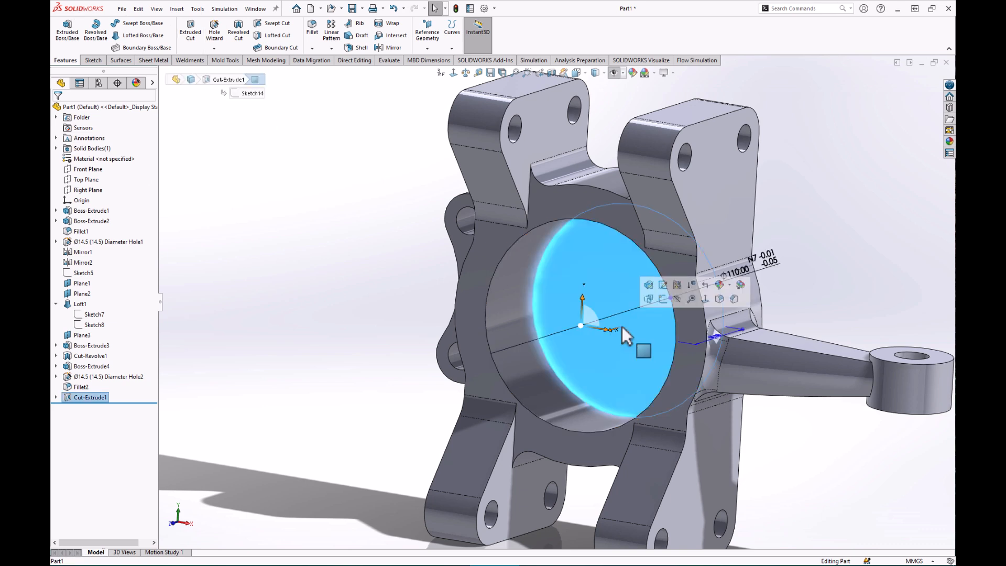
click(664, 298)
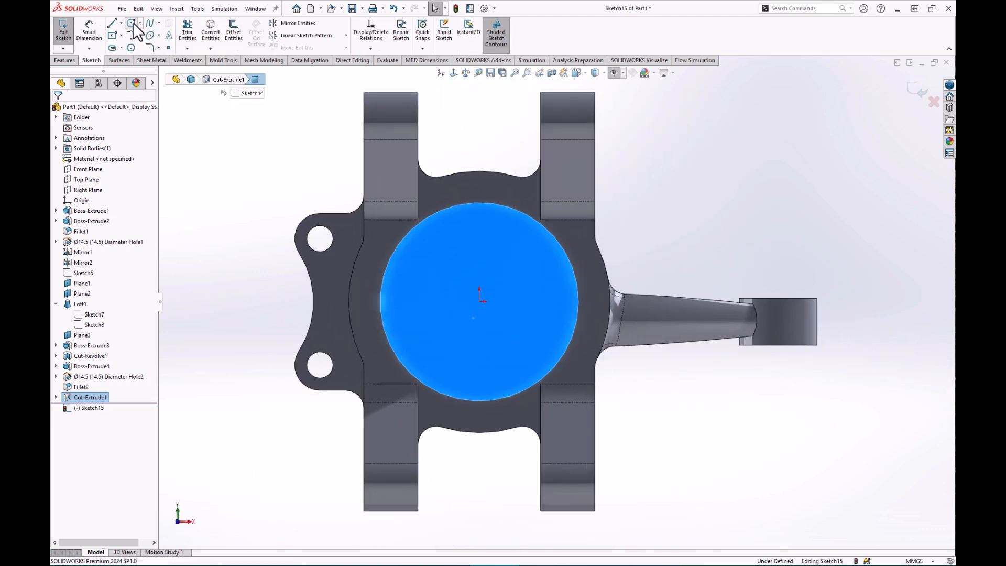
click(131, 23)
click(479, 302)
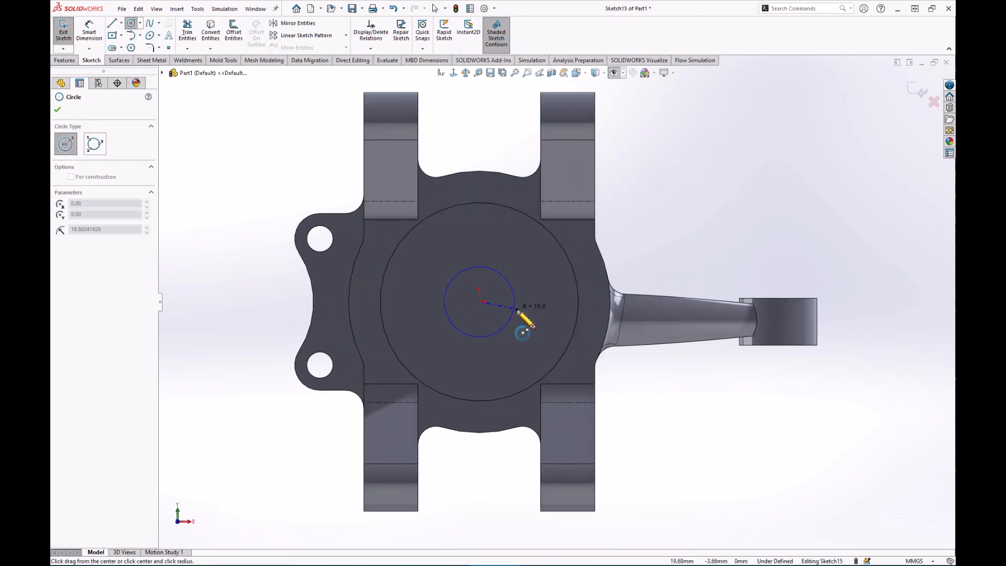
click(549, 291)
Dimension the new circle 3 mm inside the bore's outer edge.
click(88, 30)
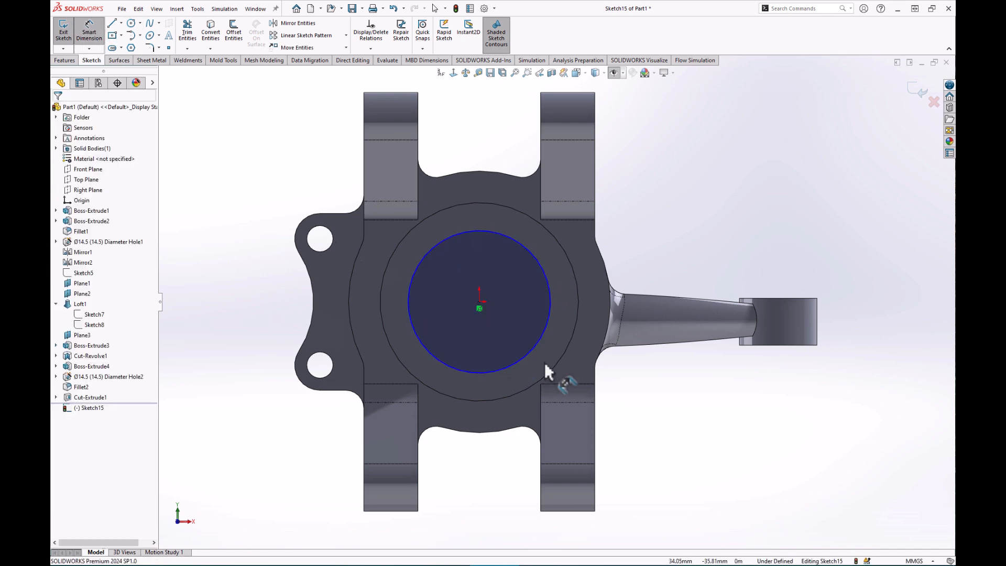
click(542, 333)
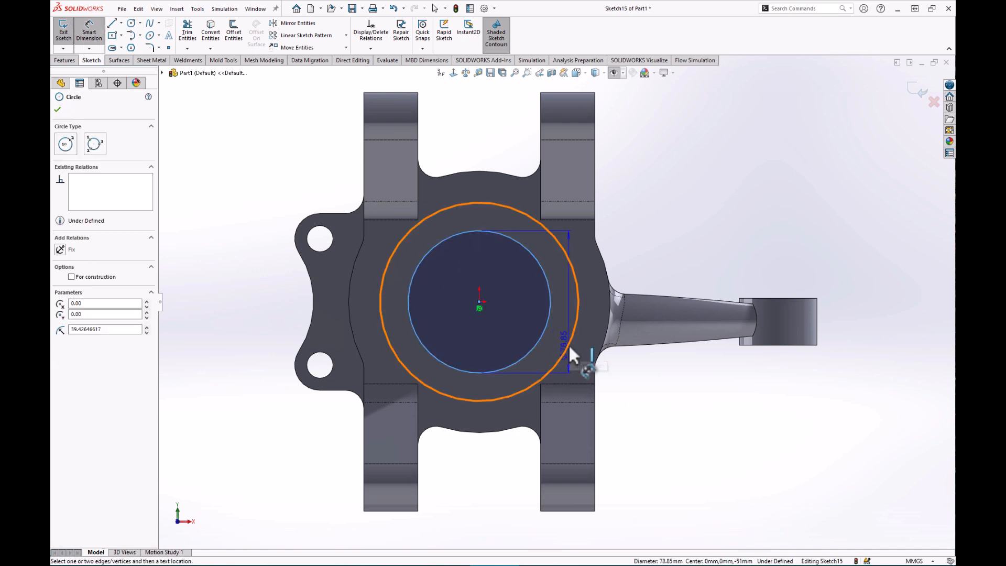
click(569, 345)
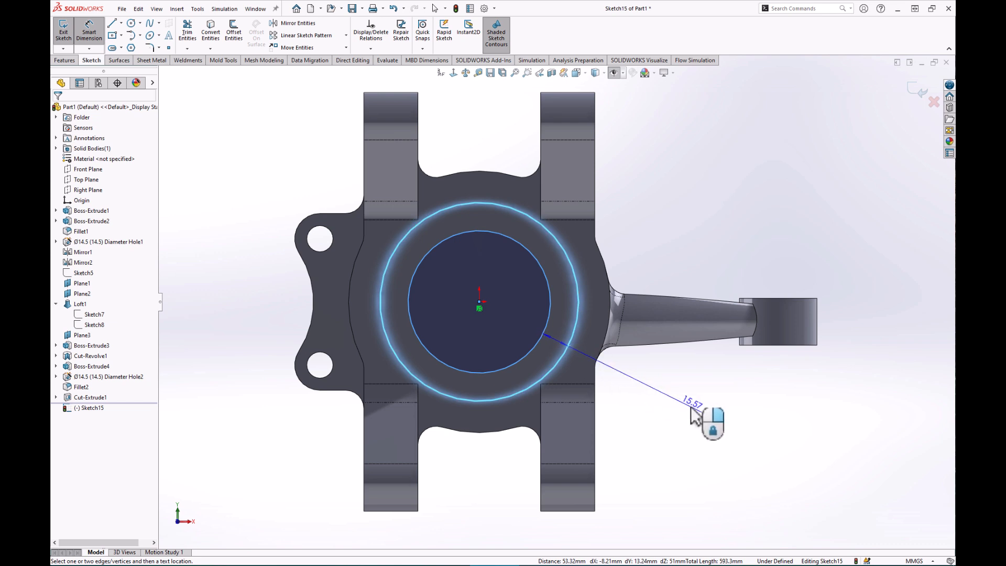
click(658, 465)
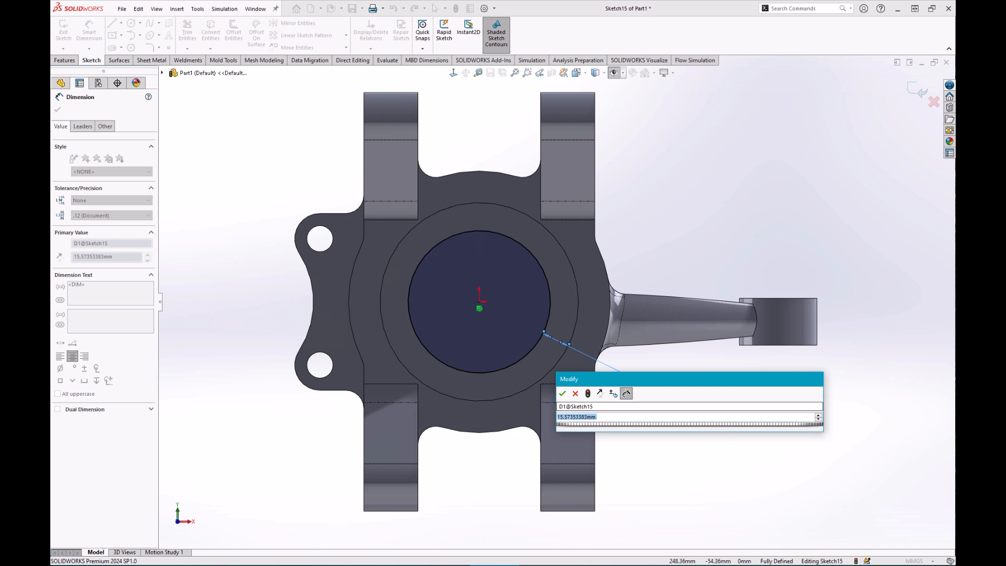
text(3)
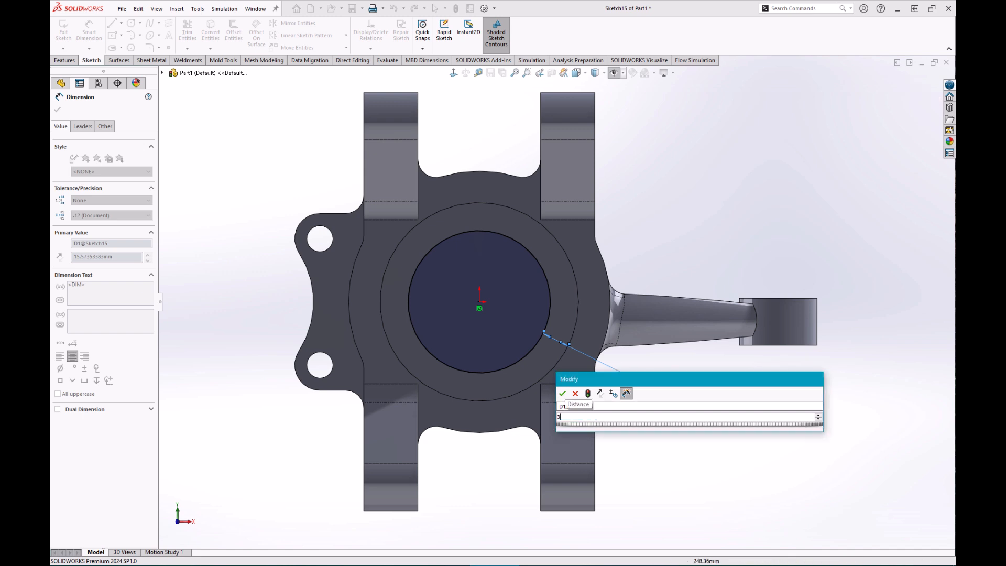
key(Return)
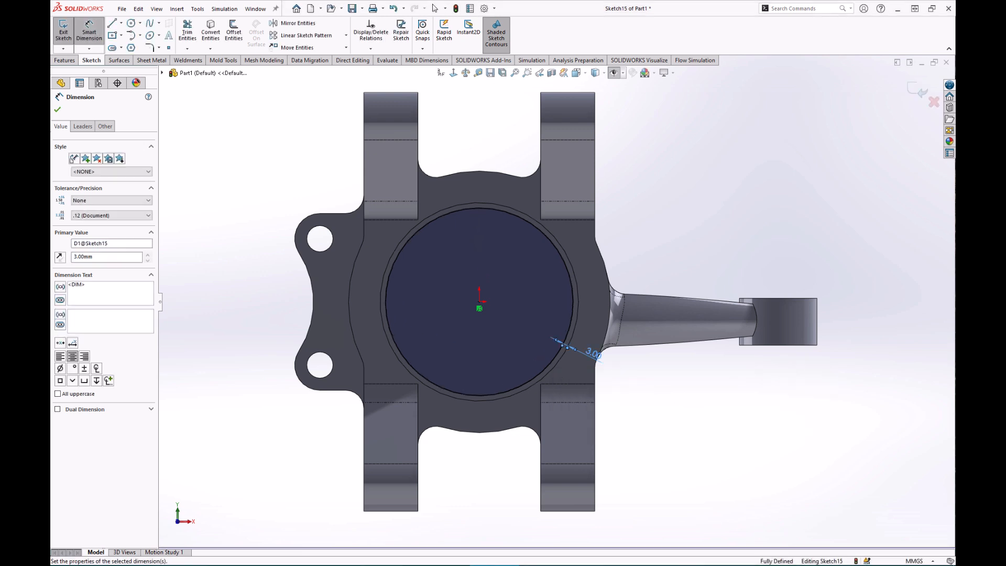
click(63, 60)
Extrude-cut the smaller circle Up To Next through the bore floor, opening the hub.
click(199, 23)
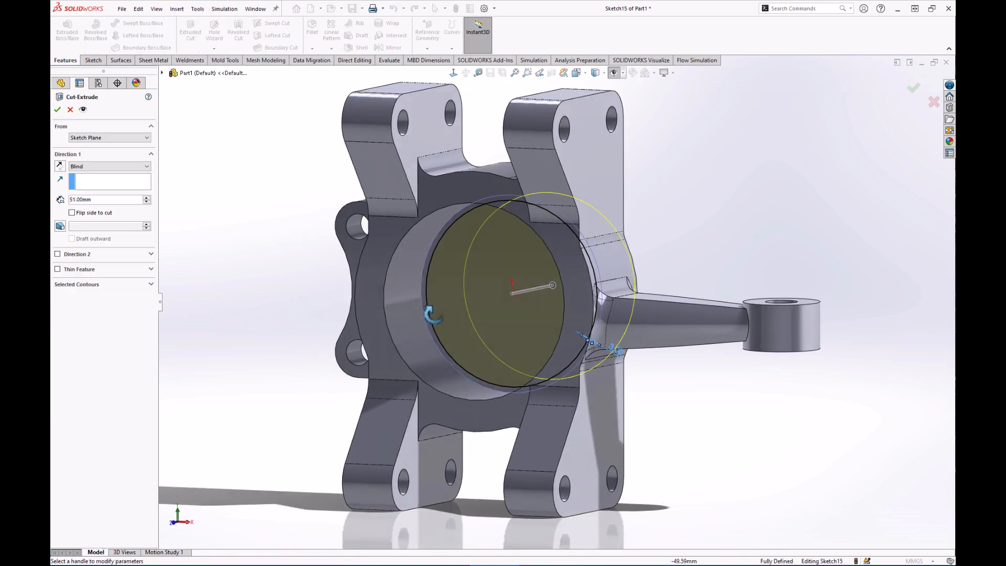
click(108, 165)
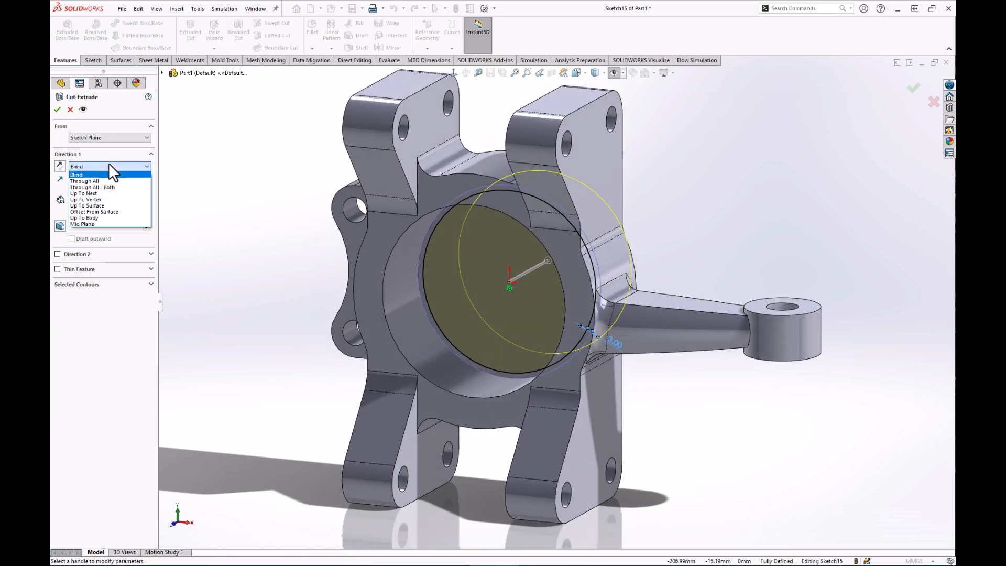
click(87, 193)
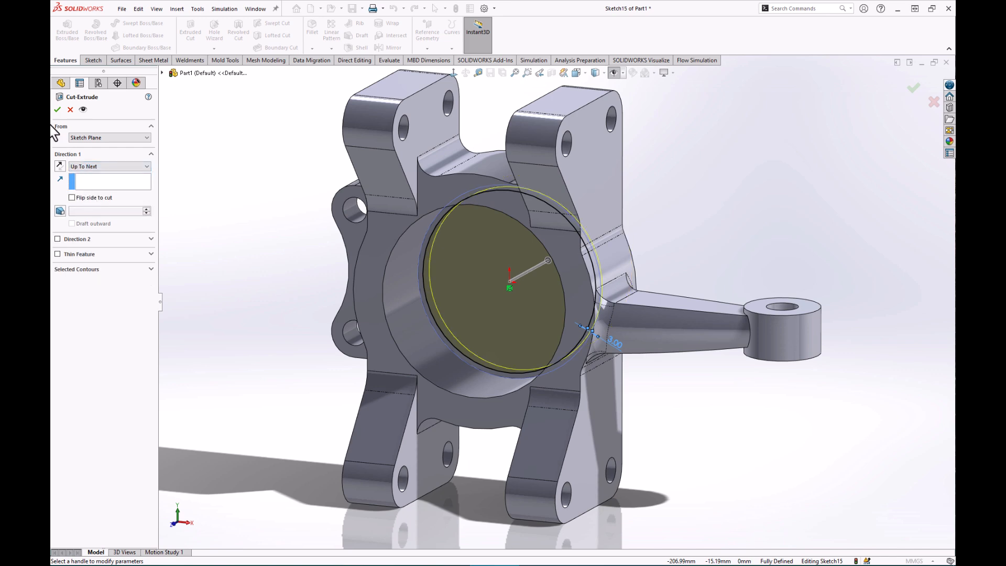
click(57, 109)
middle_drag(480, 333, 508, 334)
middle_drag(695, 432, 589, 438)
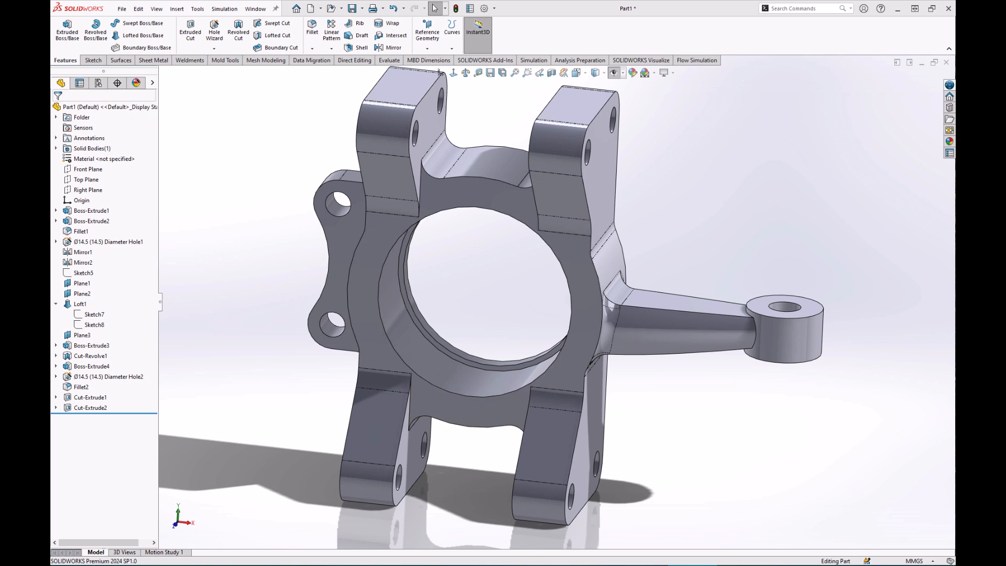
middle_drag(538, 320, 521, 283)
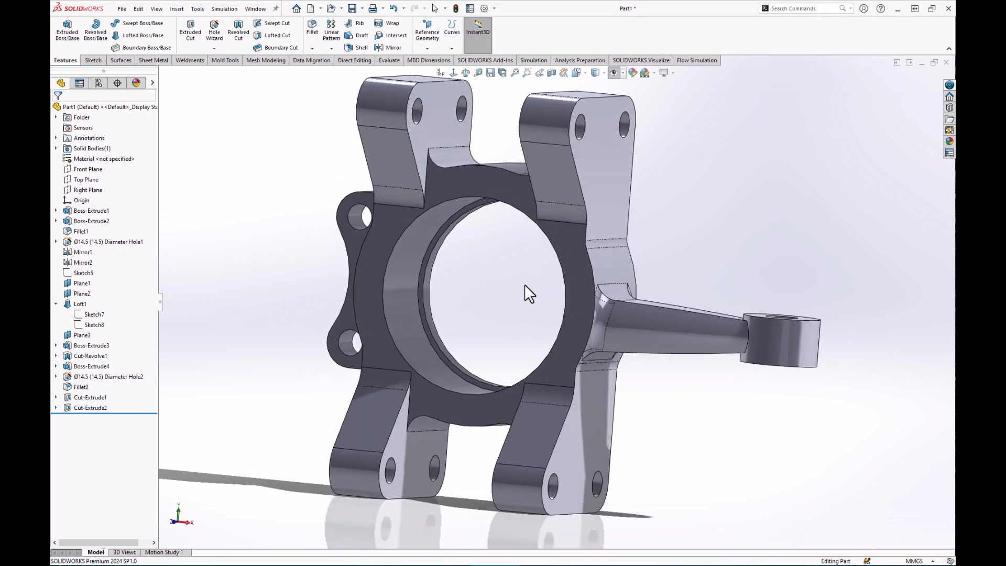
scroll(469, 396, down, 3)
Chamfer the bore's circular edge with a 1 mm × 45° chamfer.
click(472, 390)
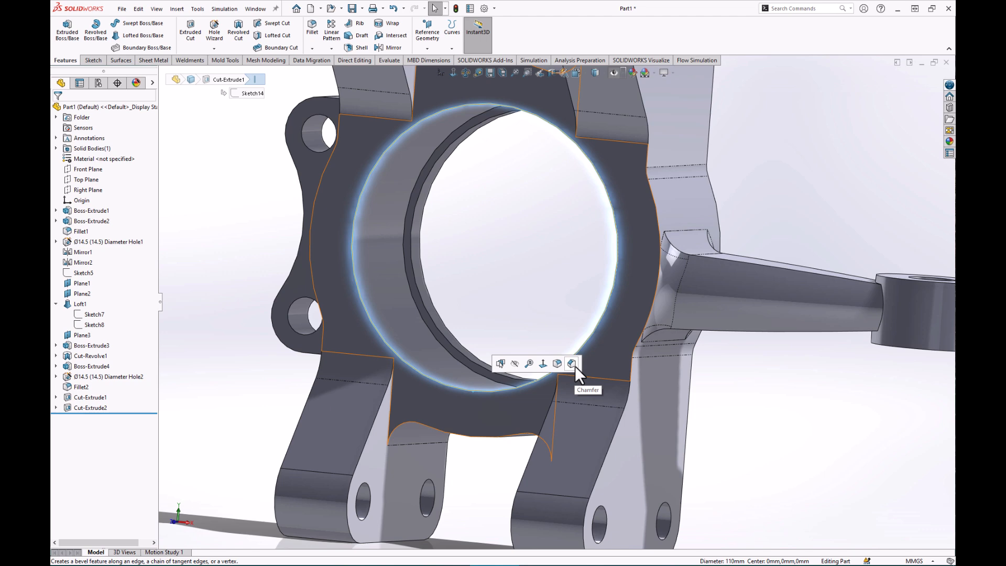
key(c)
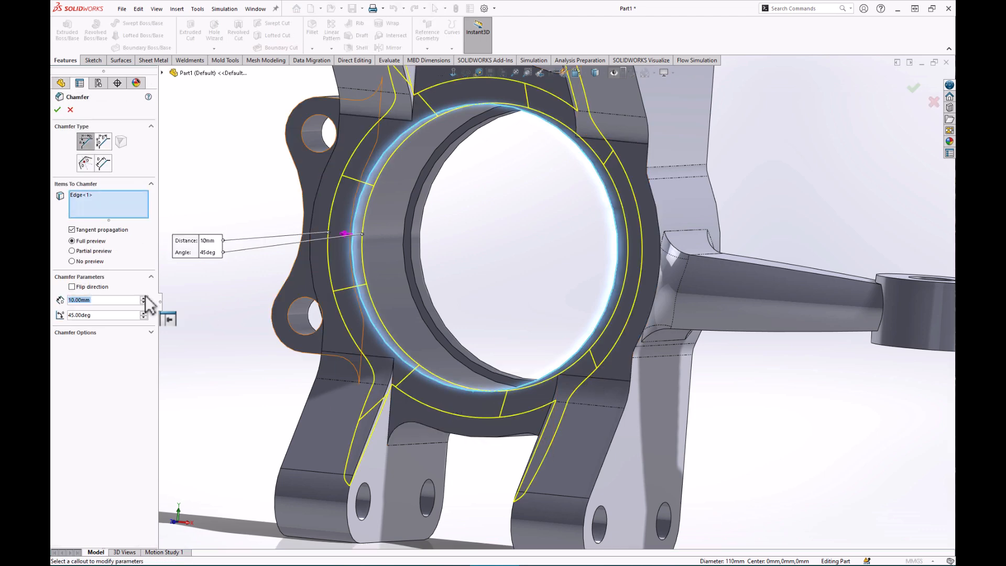
click(117, 300)
drag(117, 299, 51, 315)
text(1)
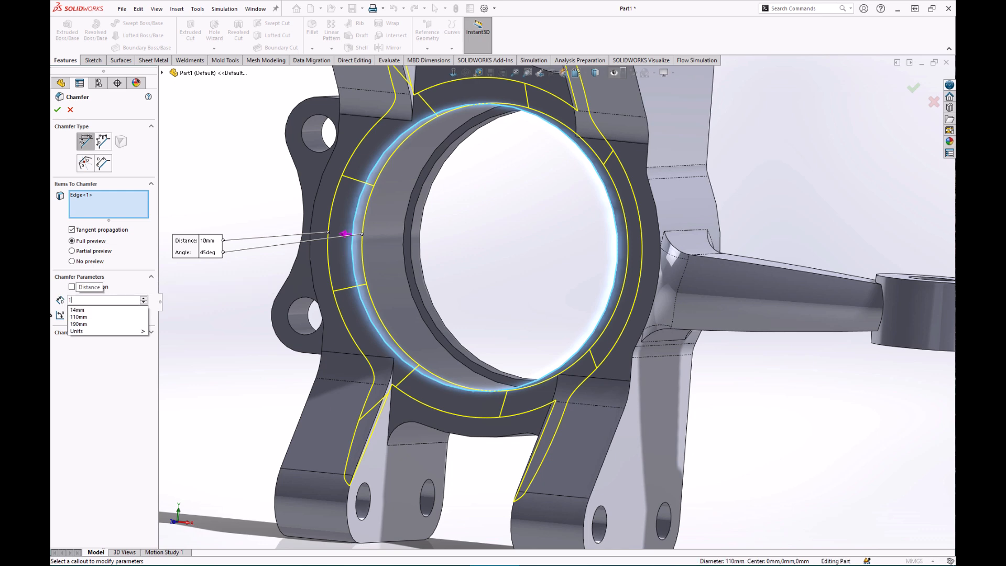
key(Return)
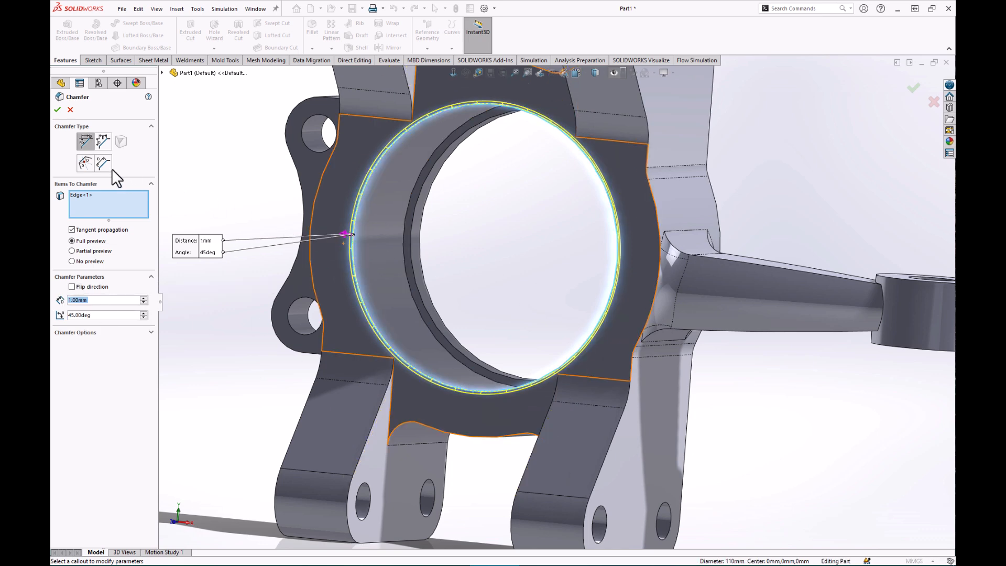
click(57, 109)
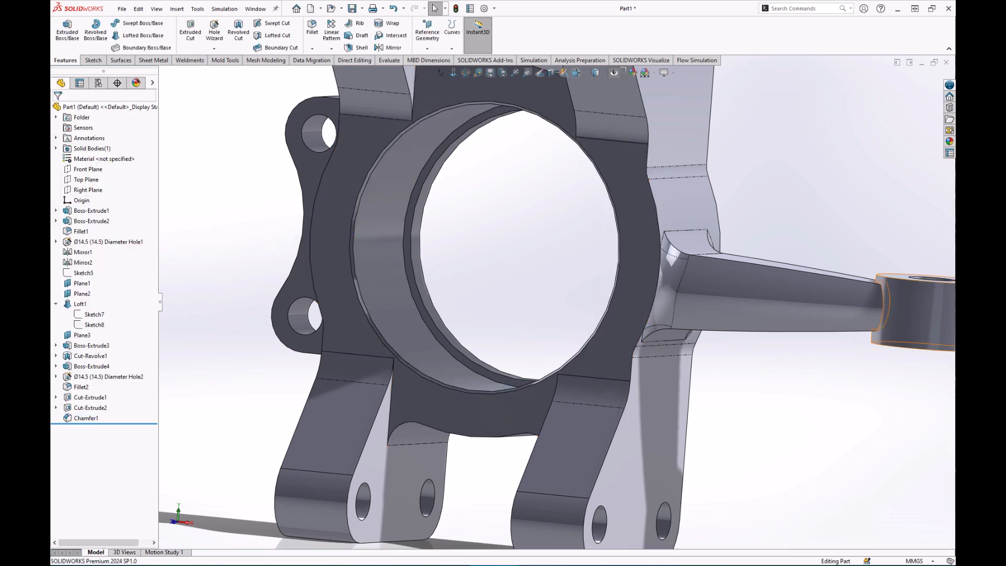
middle_drag(644, 422, 598, 435)
Open a sketch on the Right Plane, zoomed onto the lower ear, and begin Offset Entities.
scroll(609, 434, up, 8)
scroll(668, 240, down, 1)
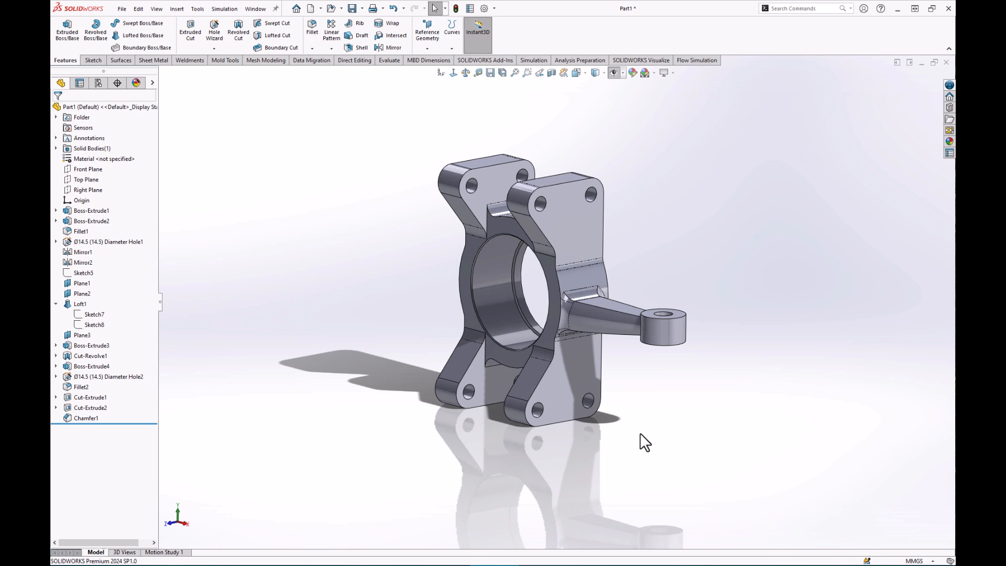
click(612, 73)
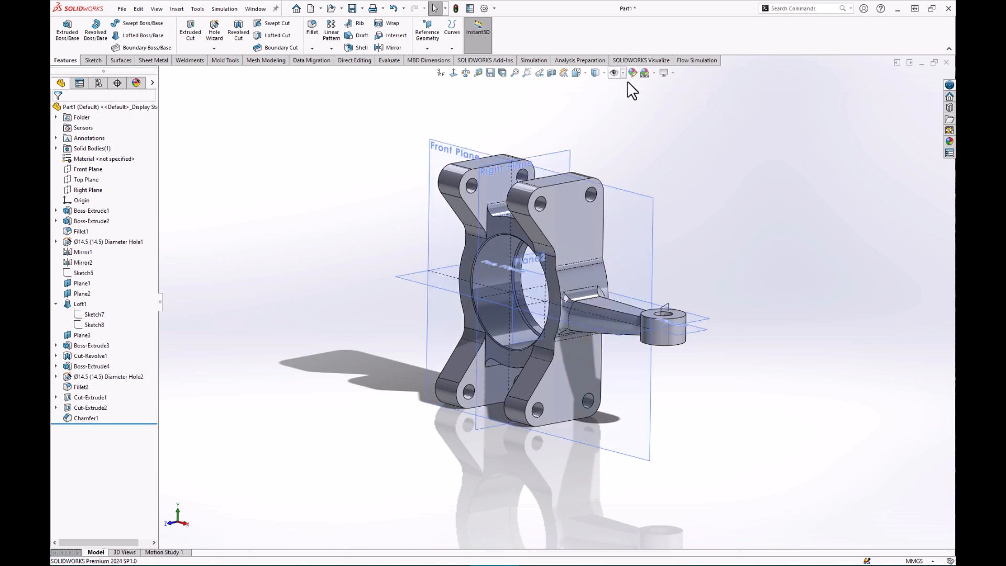
key(ctrl+h)
key(ctrl+h)
click(562, 153)
click(603, 125)
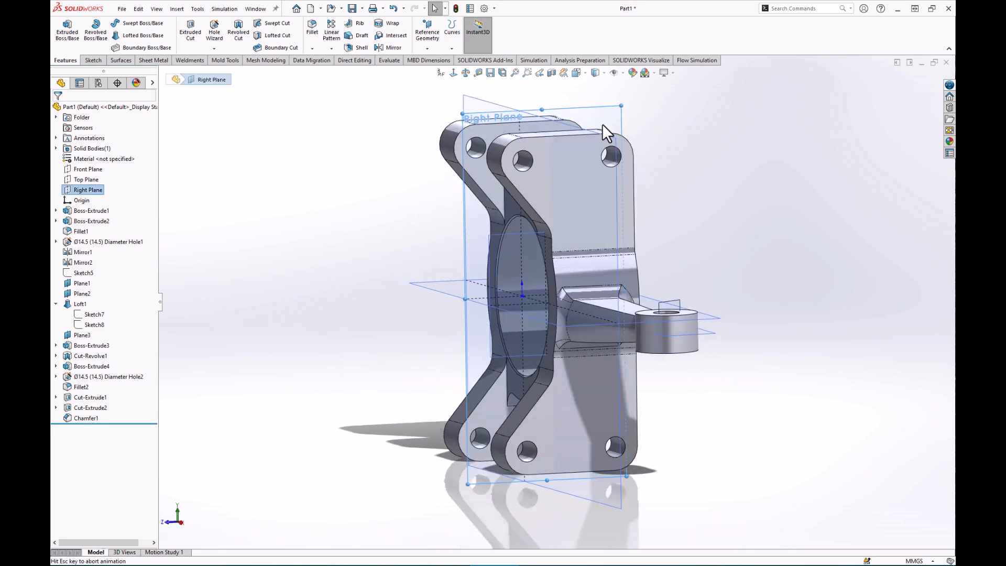
scroll(578, 438, down, 5)
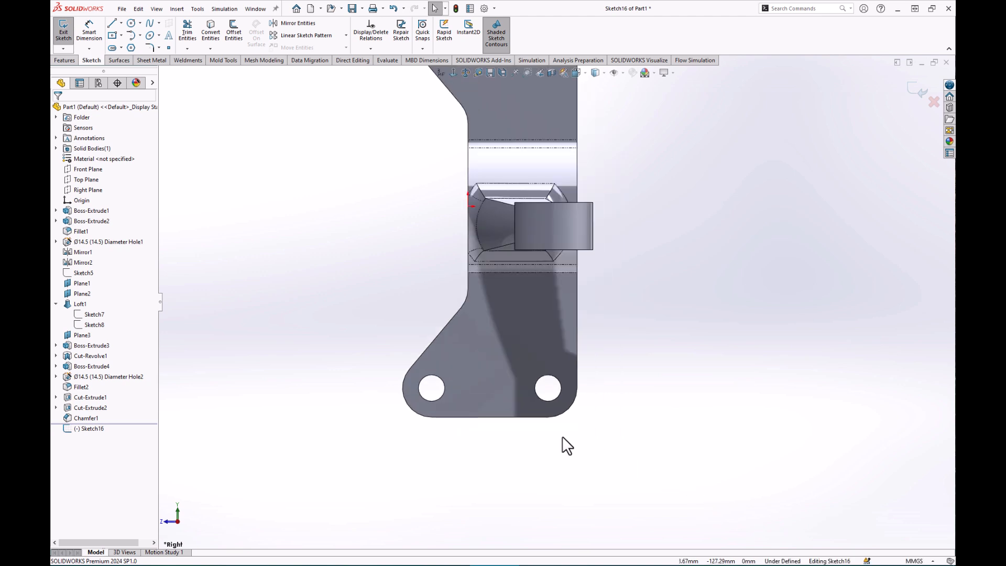
scroll(370, 291, down, 1)
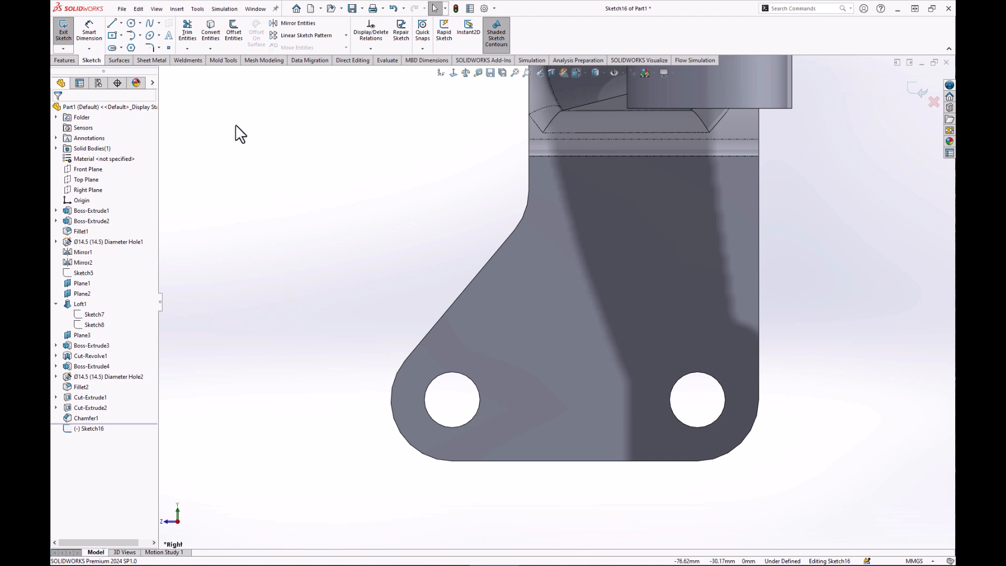
click(235, 35)
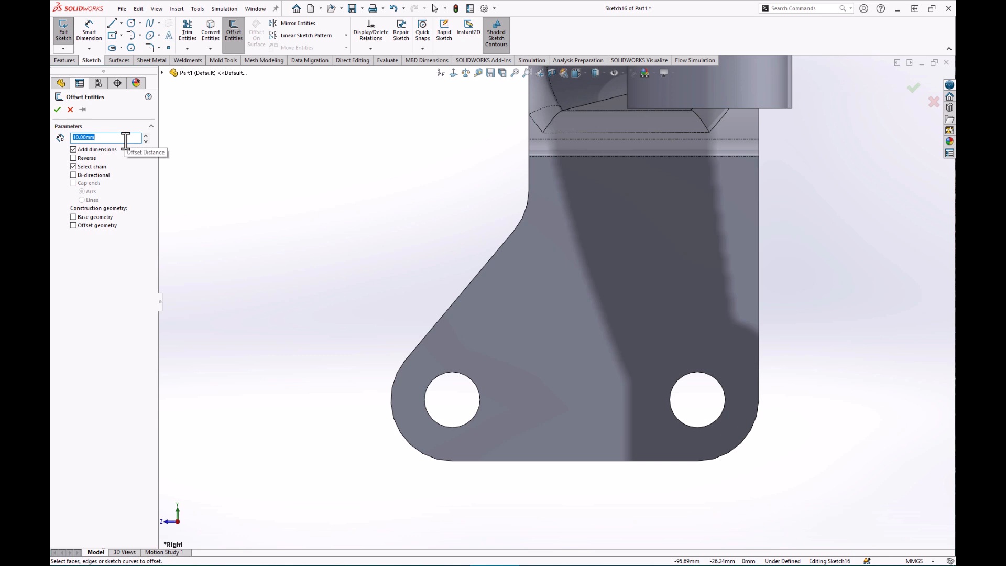
Offset the ear's bottom edge 5 mm inward as a sketch line.
text(5)
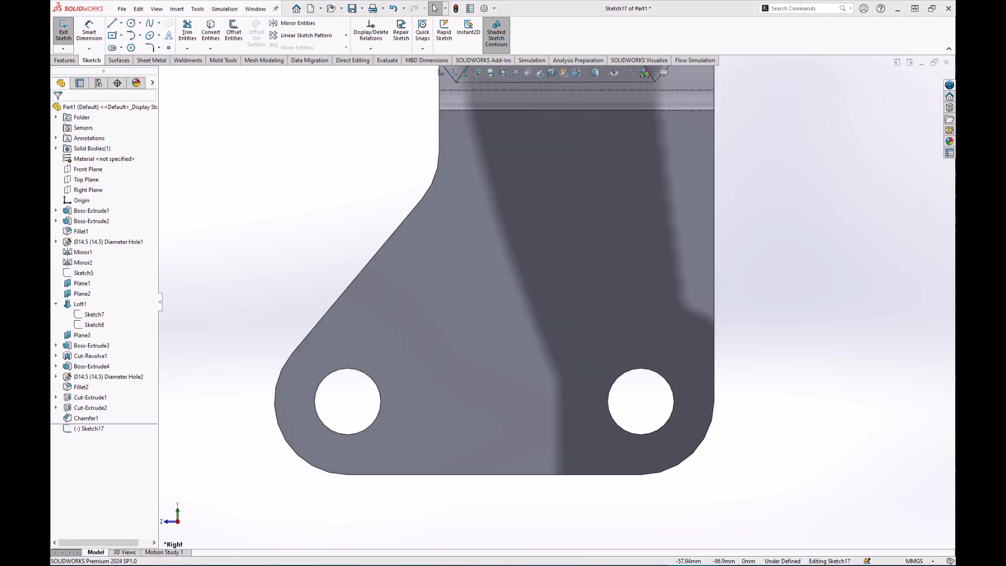
click(234, 34)
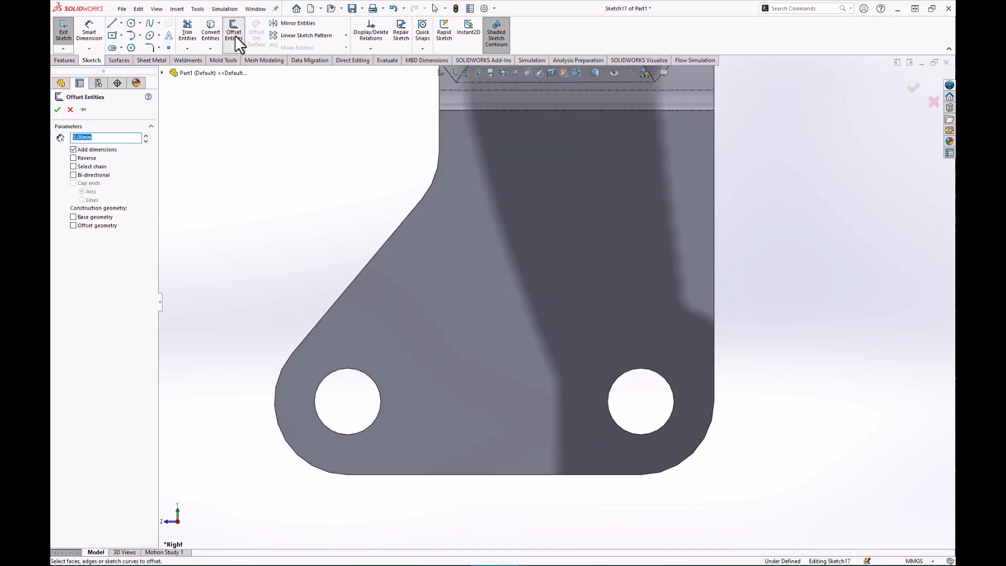
double_click(103, 137)
click(492, 474)
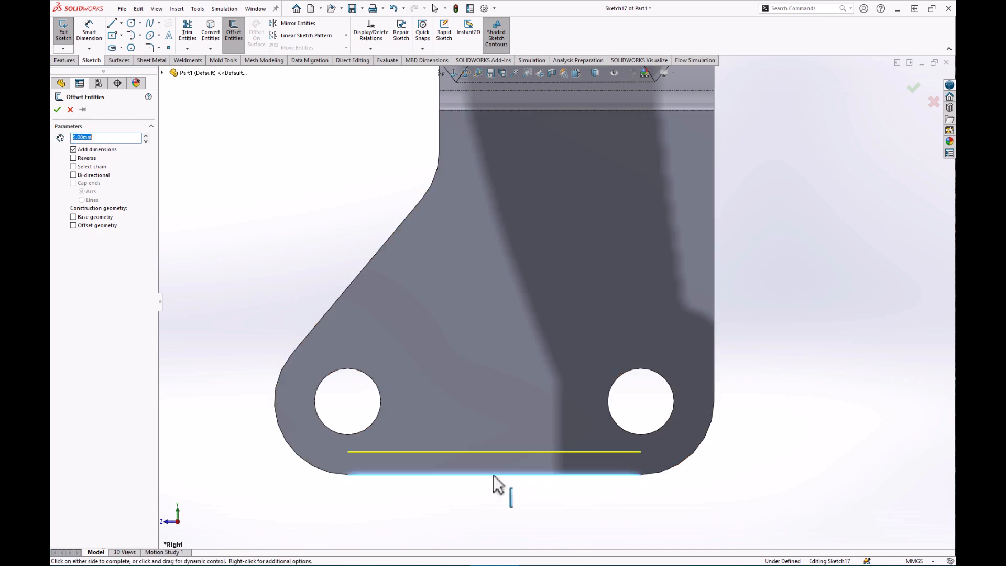
click(57, 109)
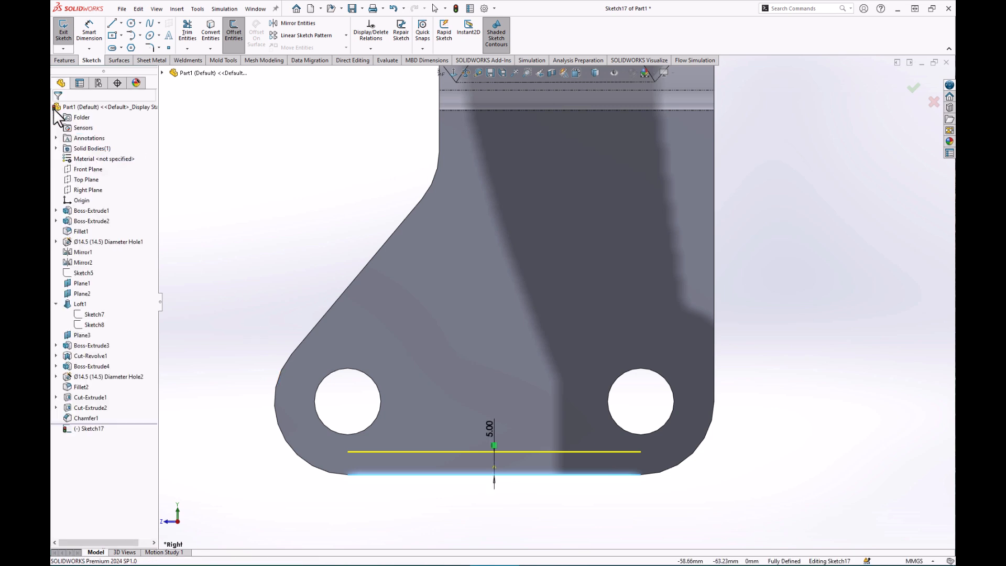
Offset both bolt hole edges by 5 mm to make circles around the left and right holes.
click(233, 32)
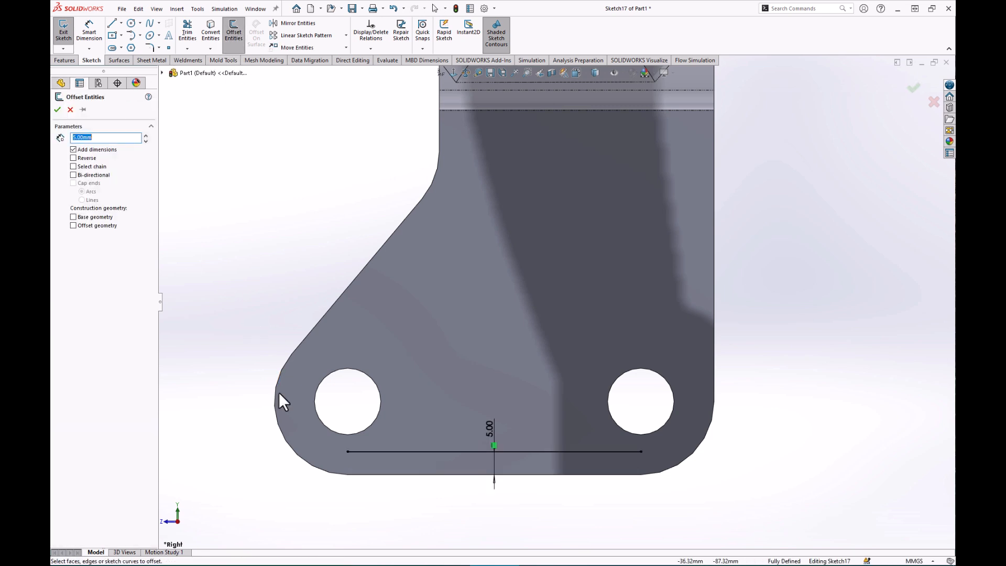
click(373, 422)
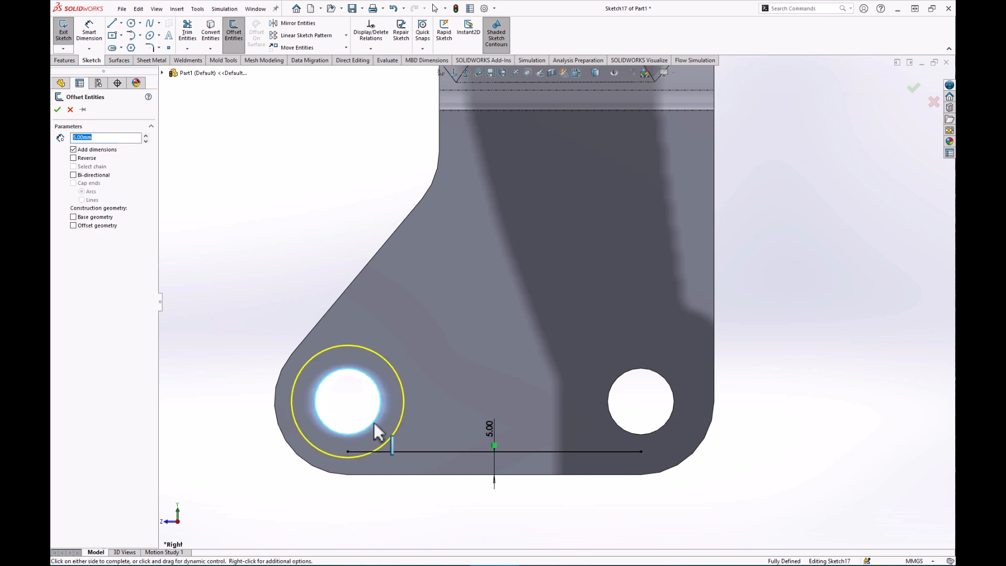
click(57, 109)
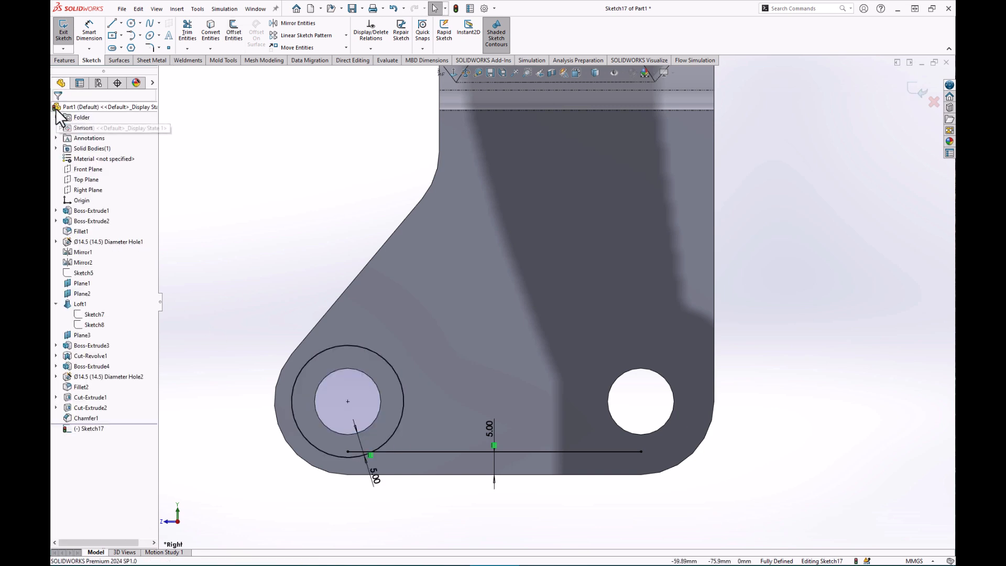
click(233, 31)
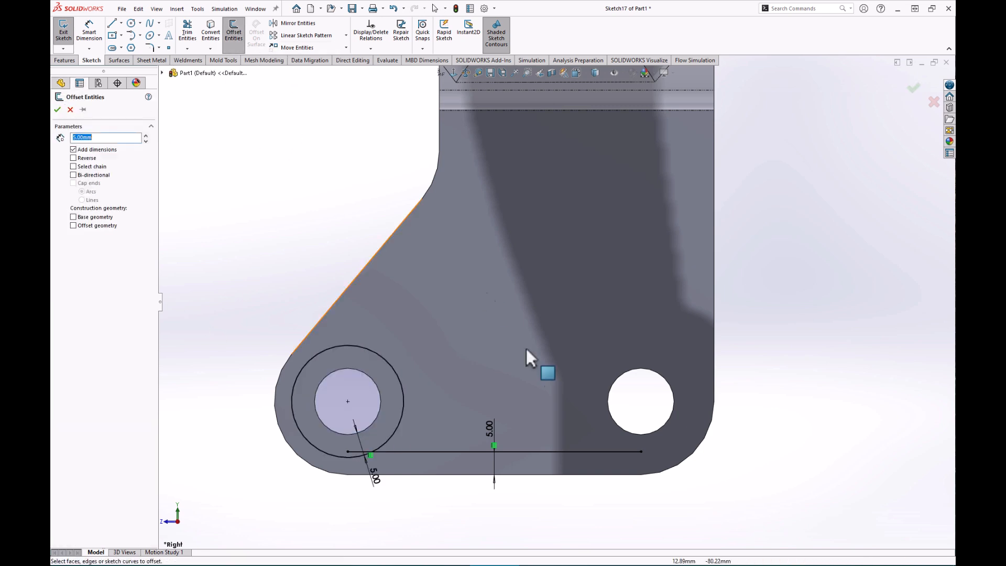
click(617, 380)
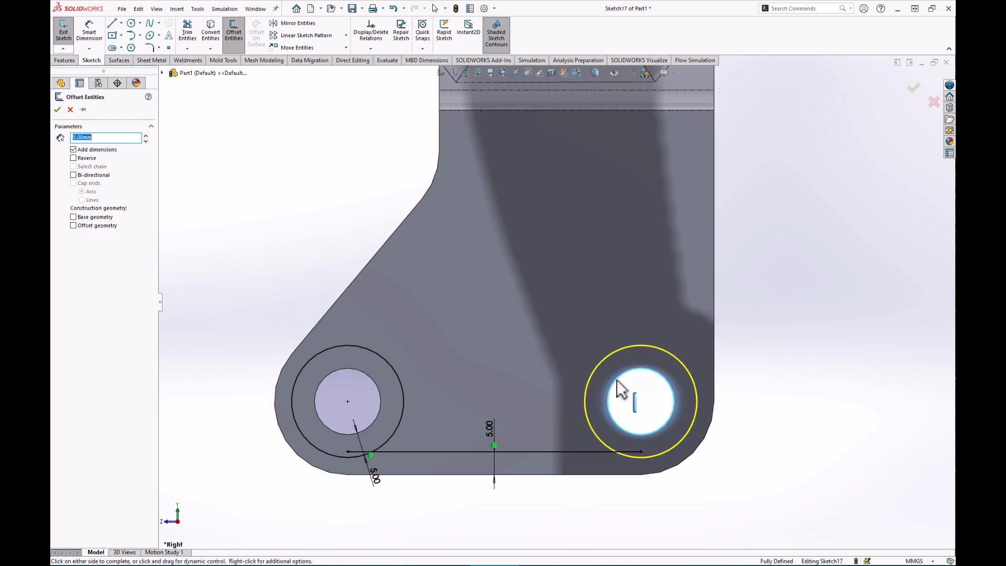
click(58, 110)
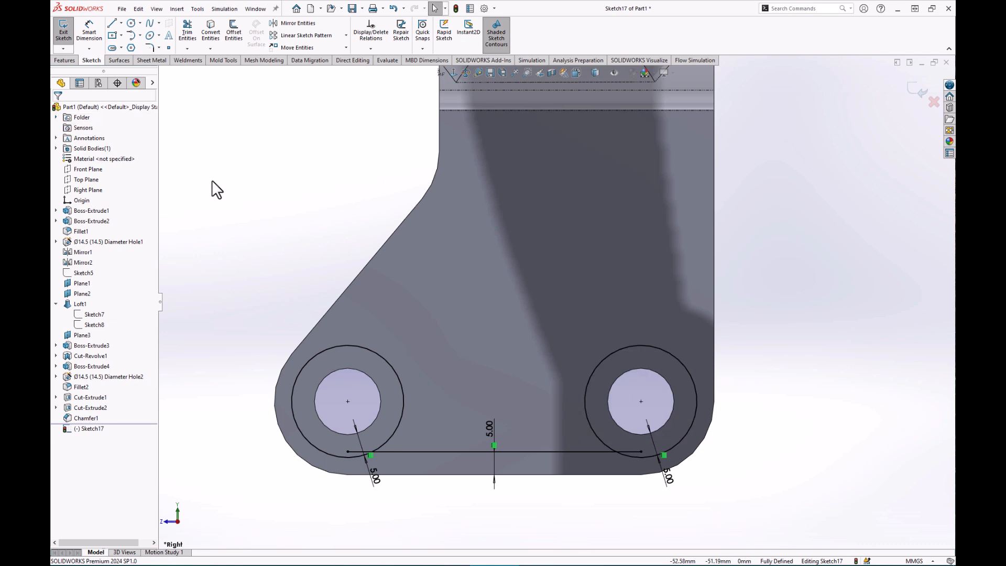
Draw a line joining the tops of the left and right offset circles.
click(110, 24)
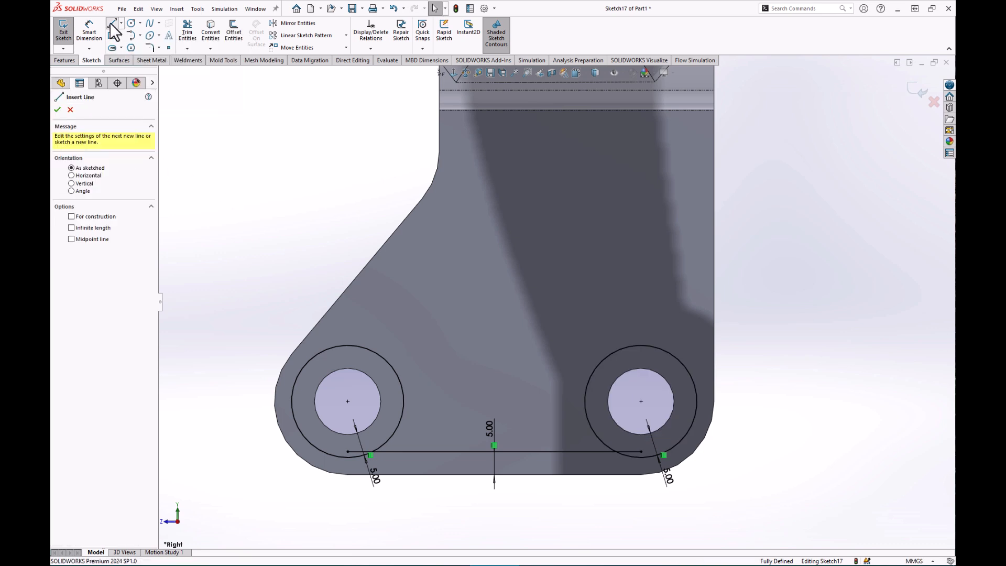
click(347, 346)
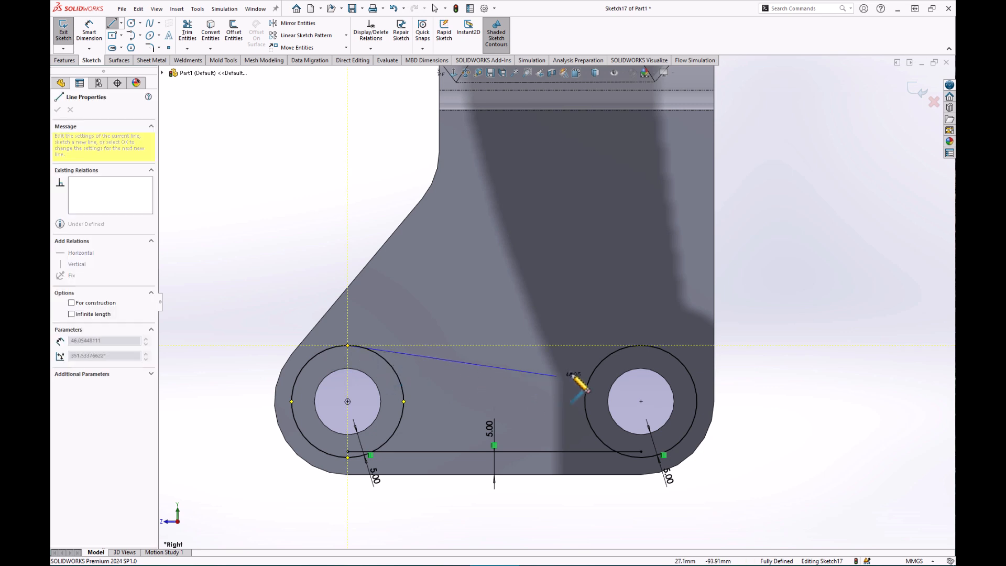
click(640, 345)
key(Escape)
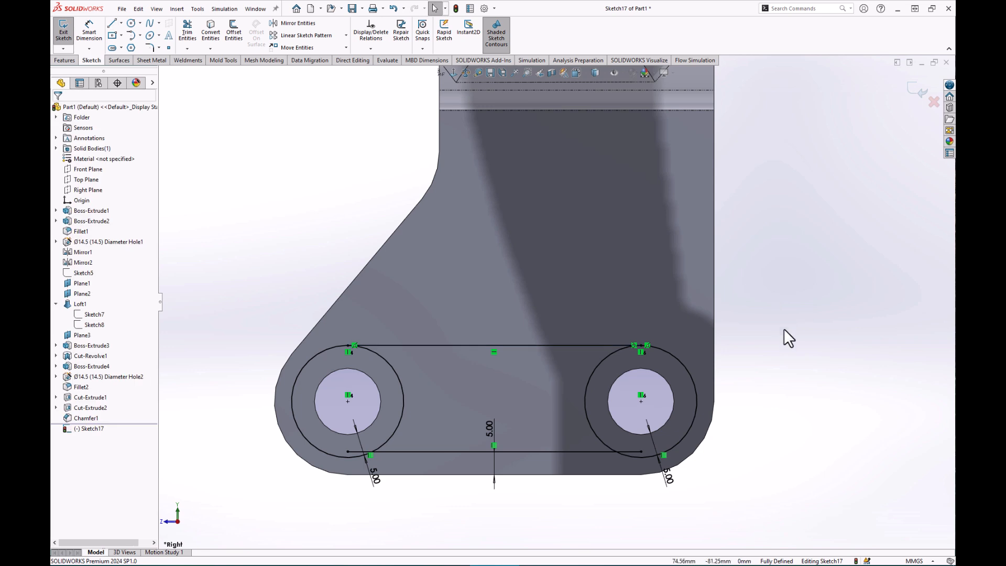
Trim away both circles' outer arcs and the bottom line's overhanging end.
click(187, 33)
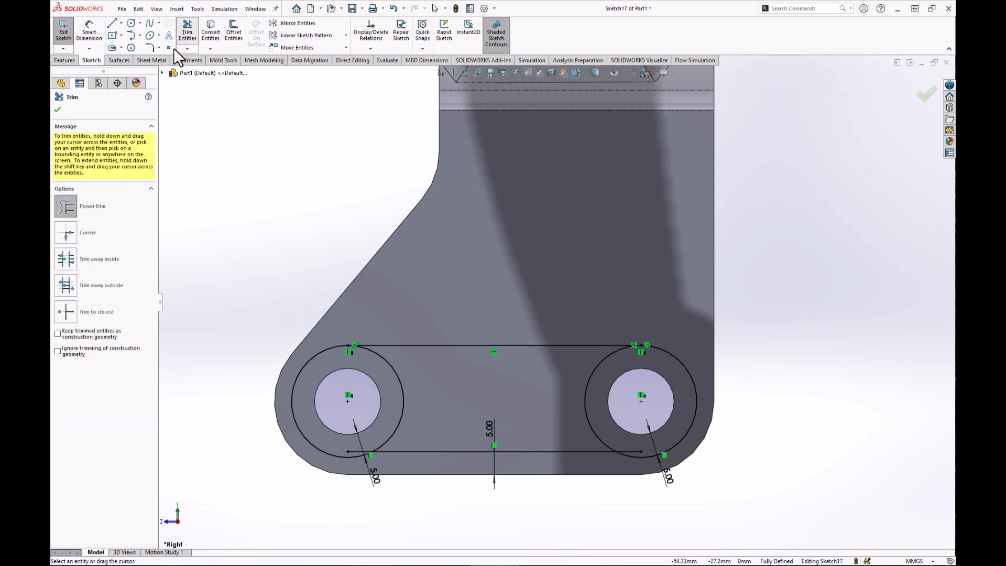
drag(269, 454, 298, 420)
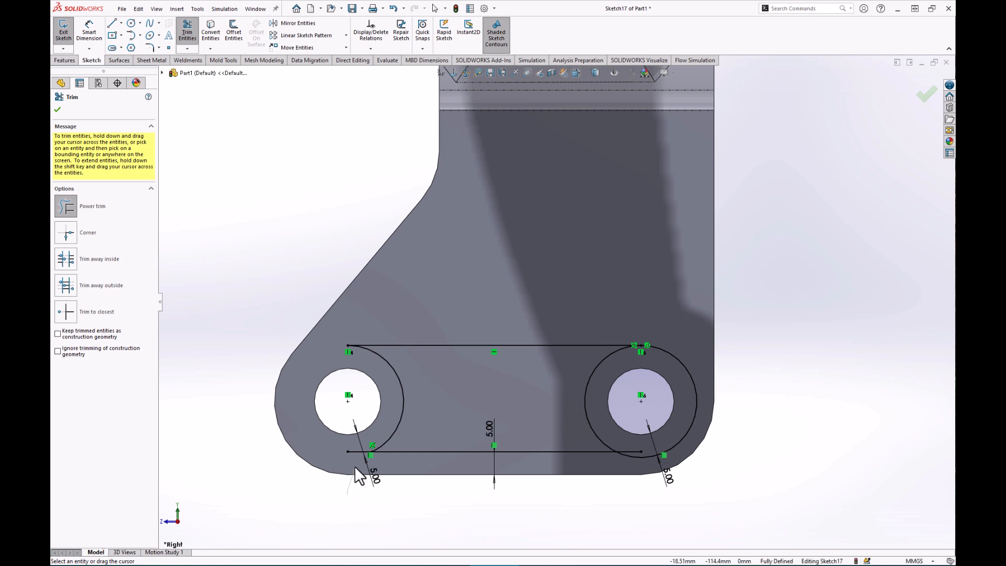
drag(733, 456, 679, 425)
drag(624, 495, 629, 451)
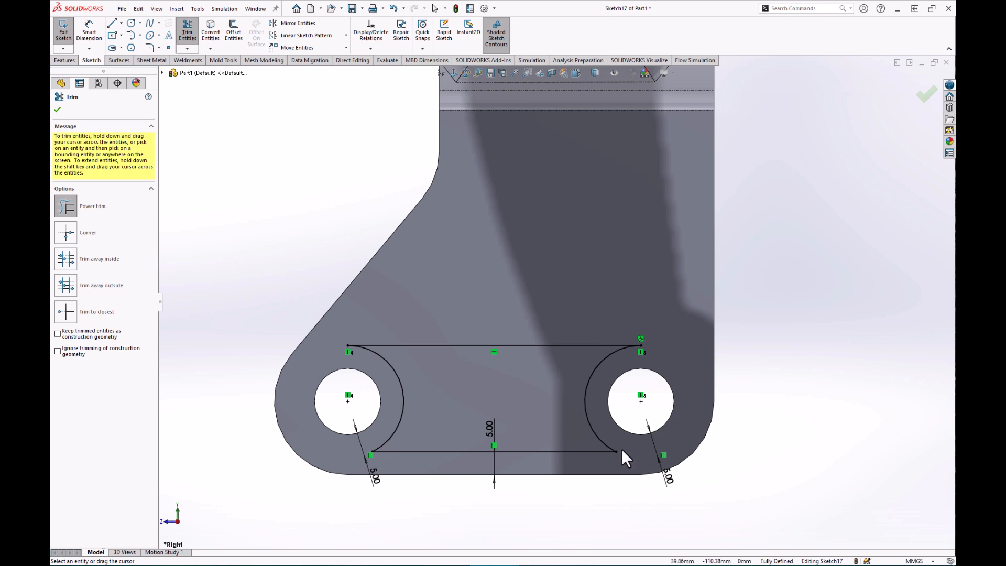
Round all four corners of the slot outline with 4 mm sketch fillets.
click(149, 48)
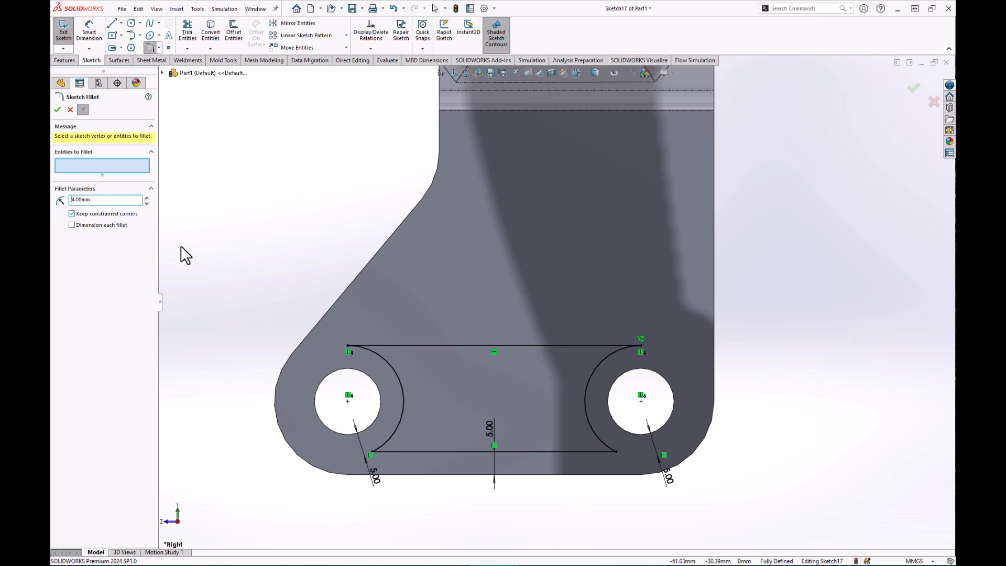
click(347, 345)
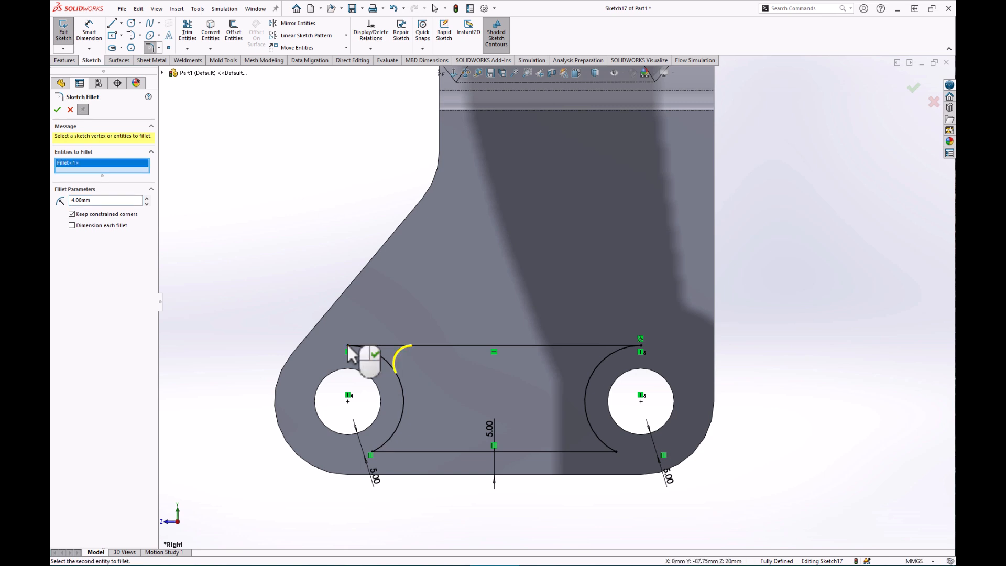
click(641, 345)
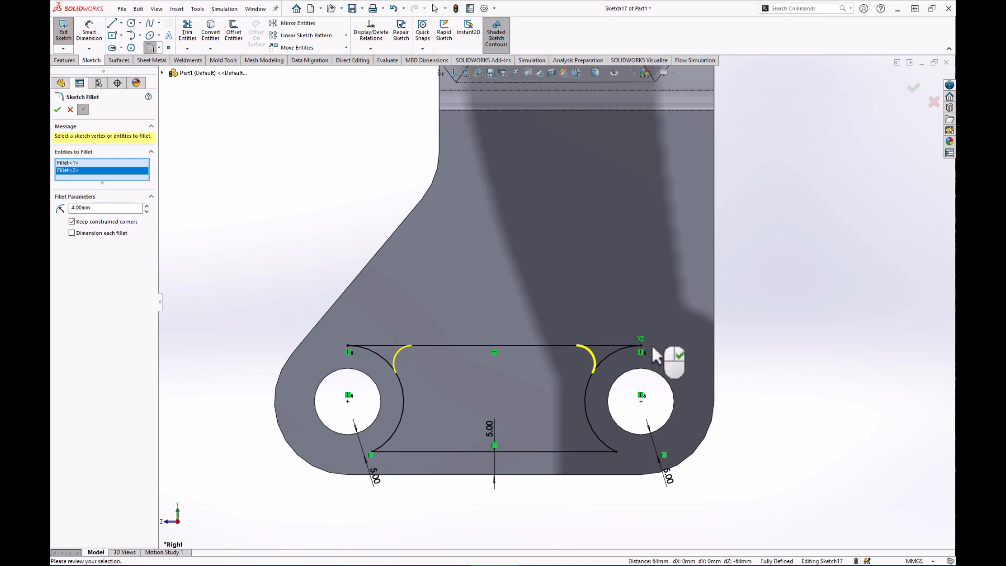
click(617, 451)
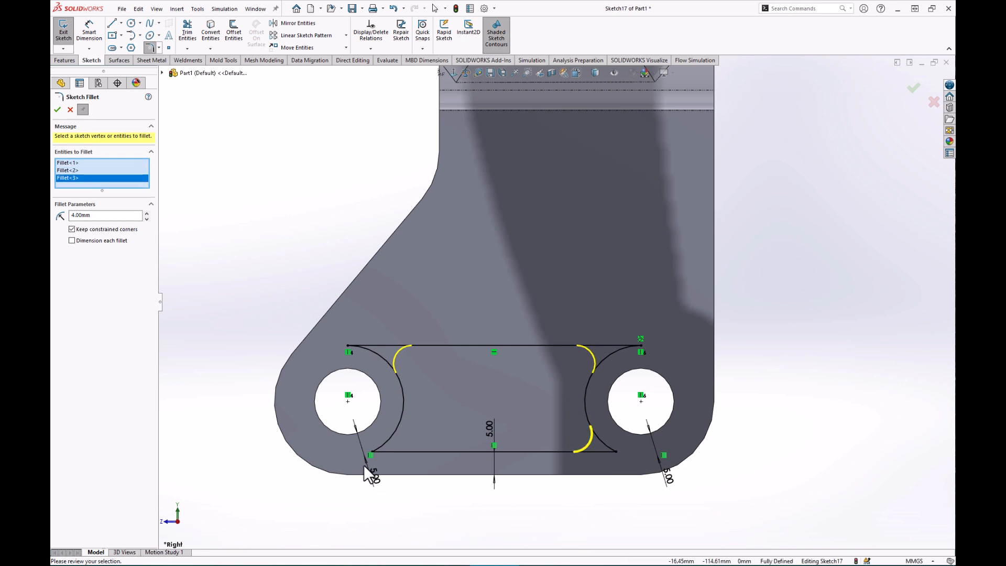
click(371, 451)
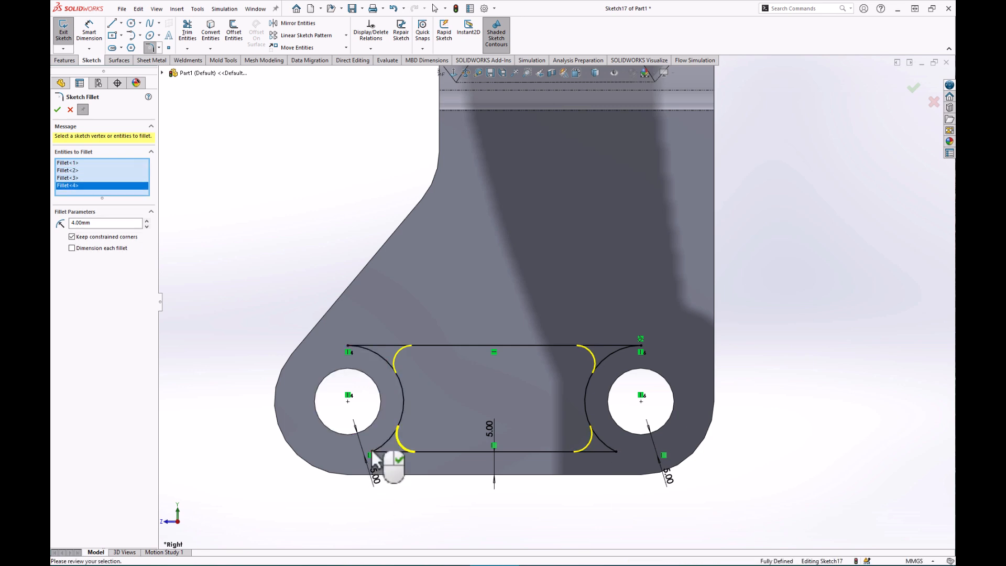
click(56, 109)
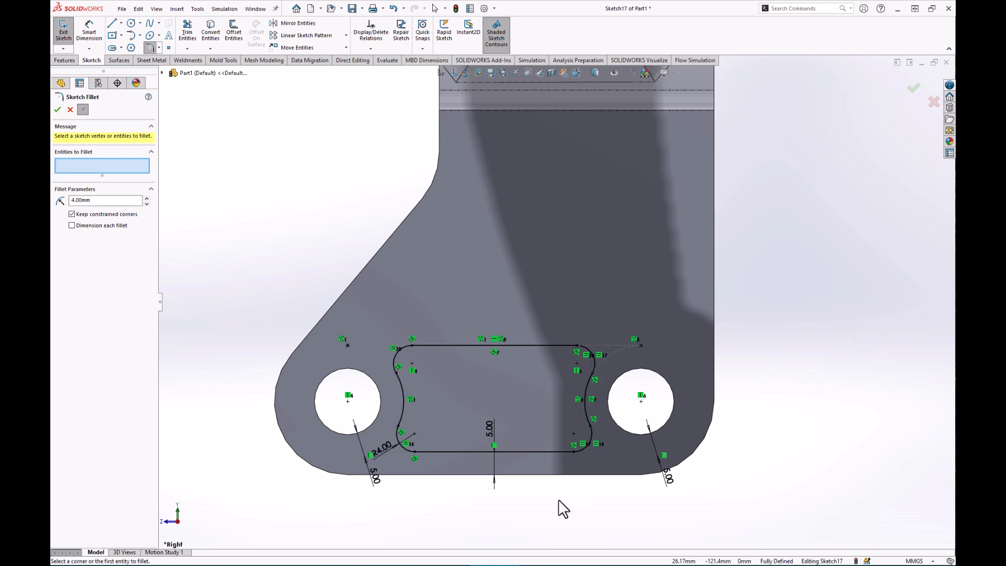
scroll(476, 461, up, 2)
scroll(435, 383, down, 1)
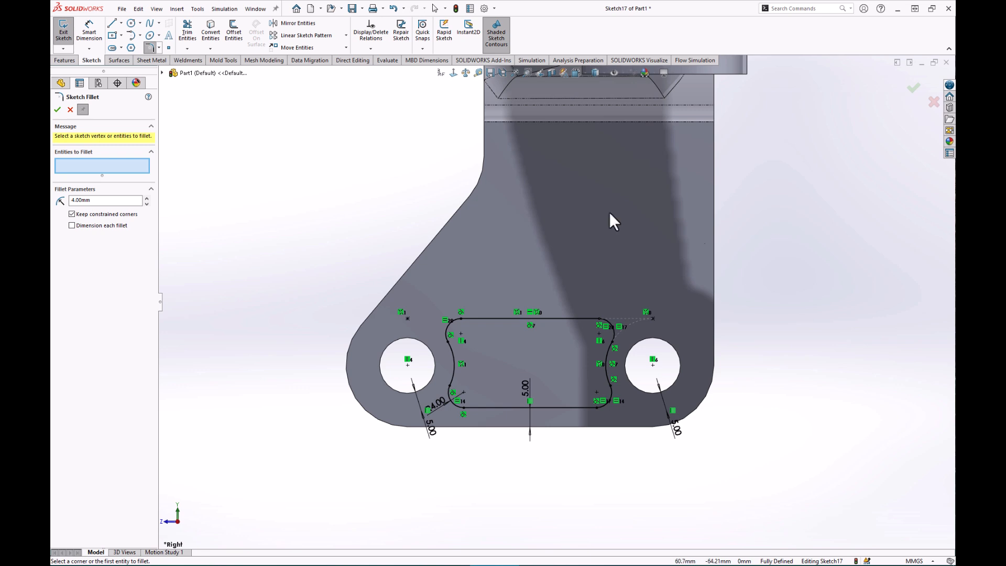
click(63, 60)
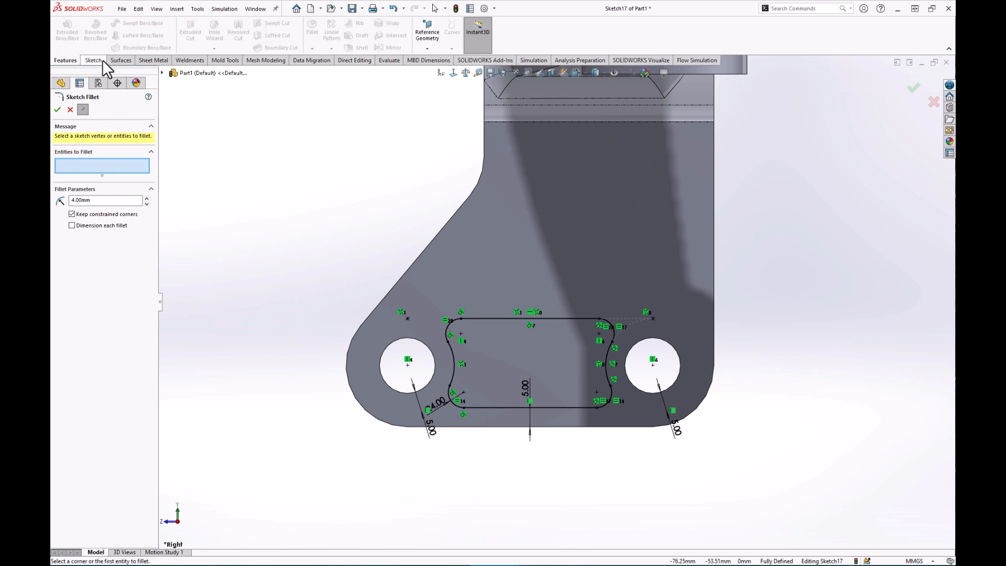
Extrude-cut Sketch17 Mid Plane at 100 mm, slotting the lower ears between the bolt holes.
click(57, 110)
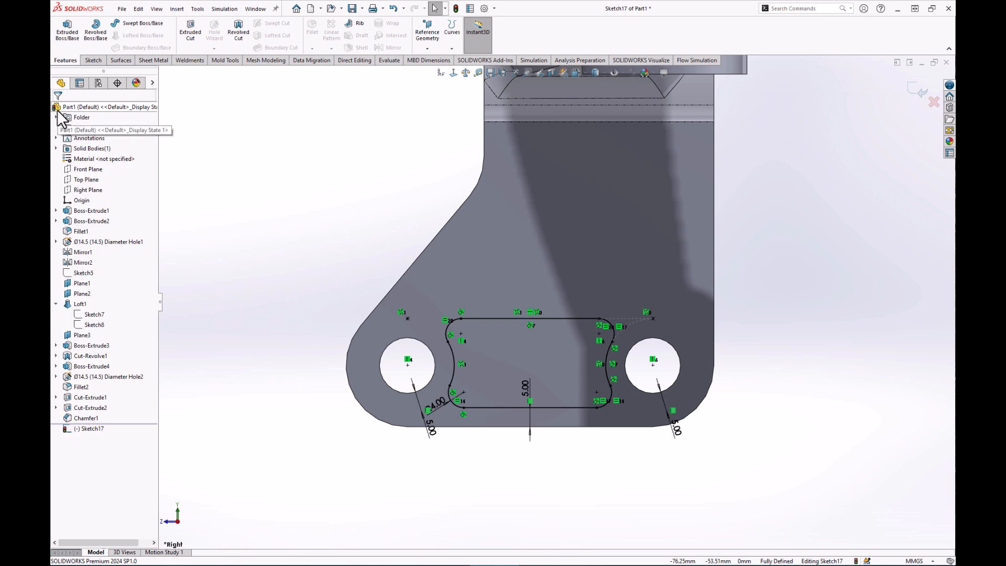
click(192, 32)
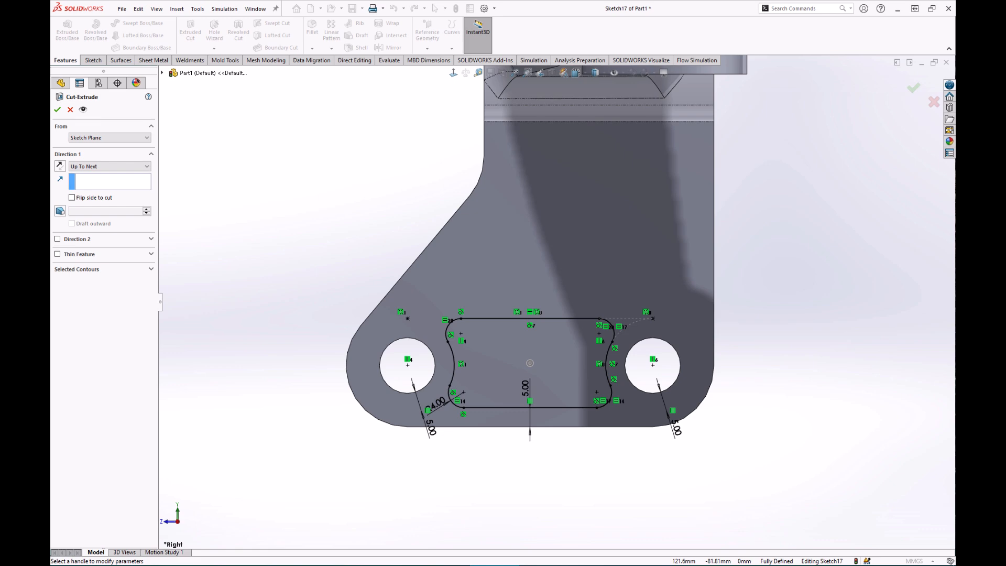
middle_drag(282, 333, 386, 302)
scroll(387, 326, up, 3)
scroll(286, 266, up, 1)
scroll(222, 252, down, 2)
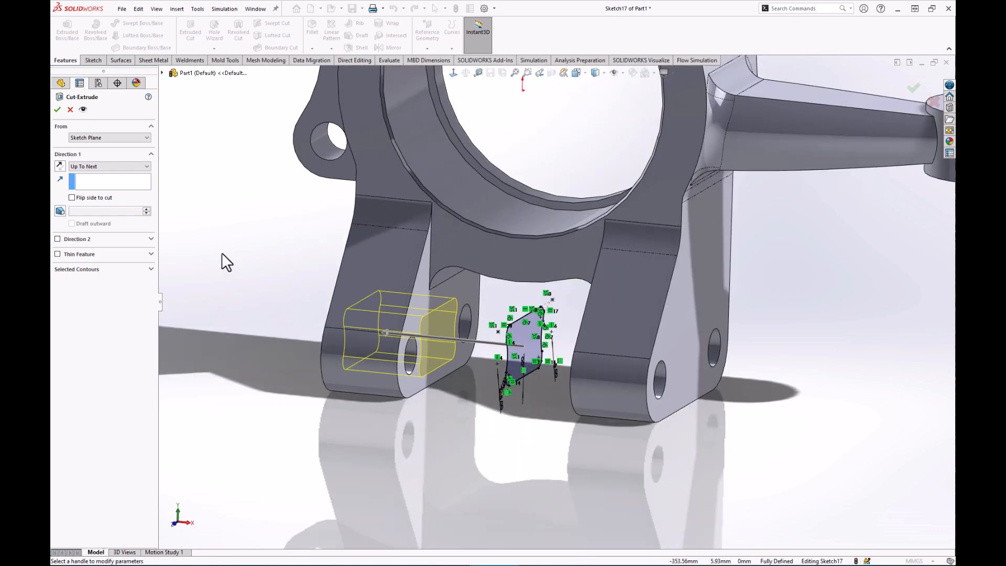
scroll(273, 240, up, 1)
scroll(446, 225, down, 2)
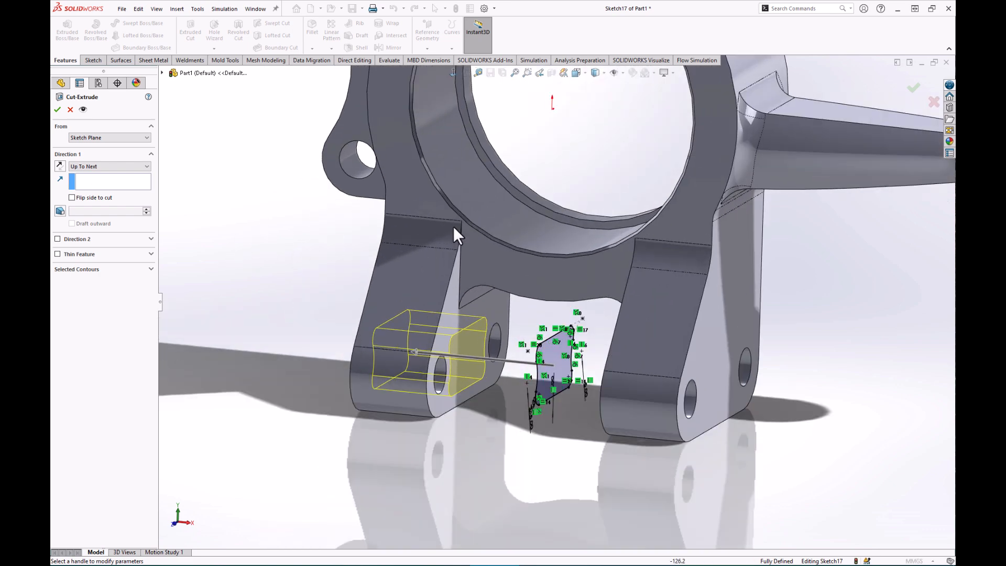
click(97, 166)
click(79, 222)
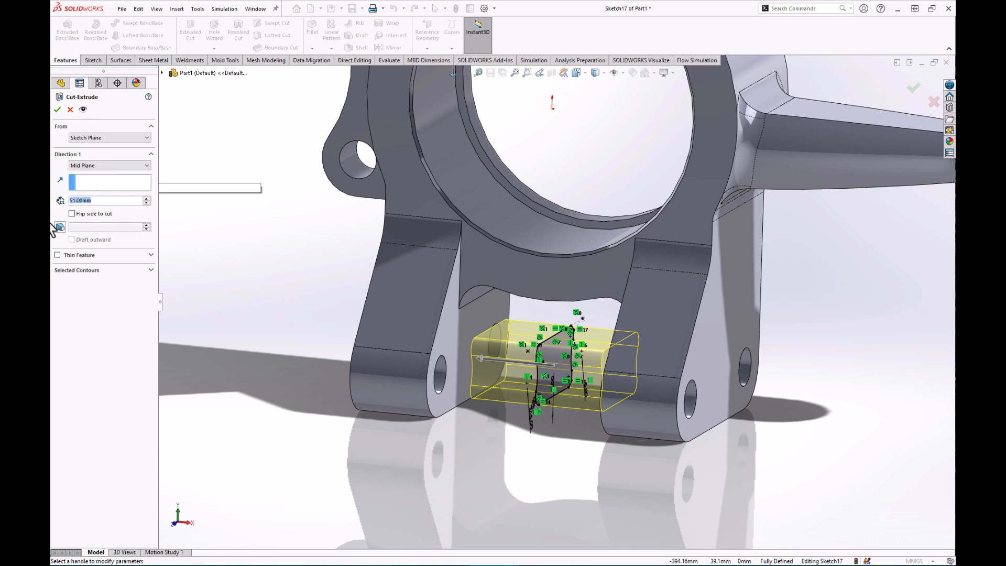
text(100)
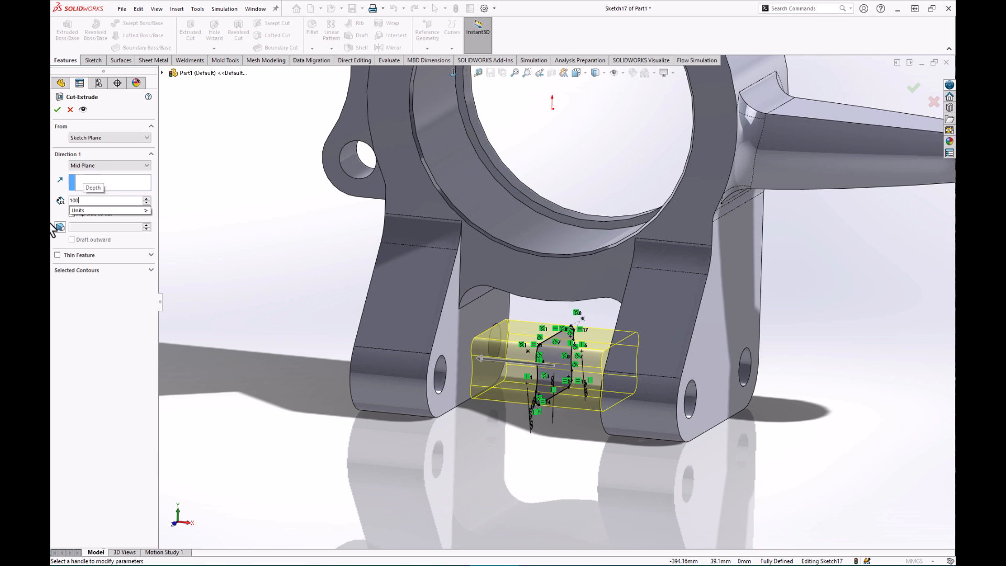
key(Return)
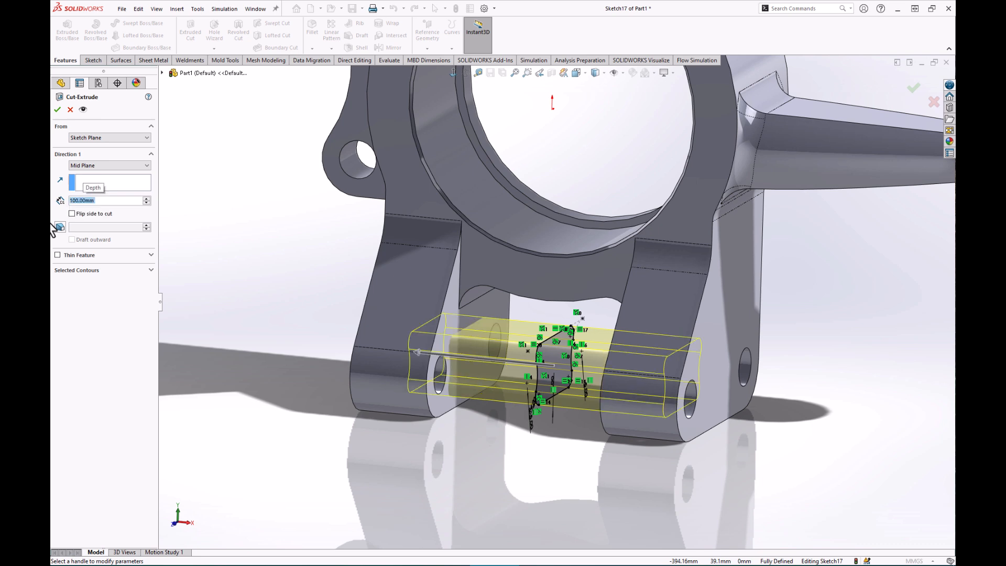
click(57, 109)
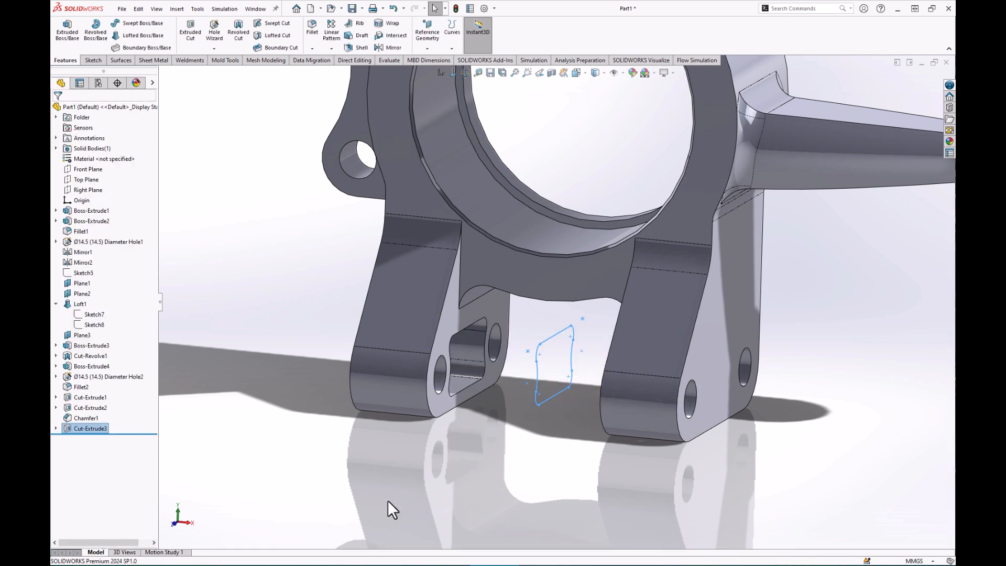
middle_drag(478, 466, 543, 401)
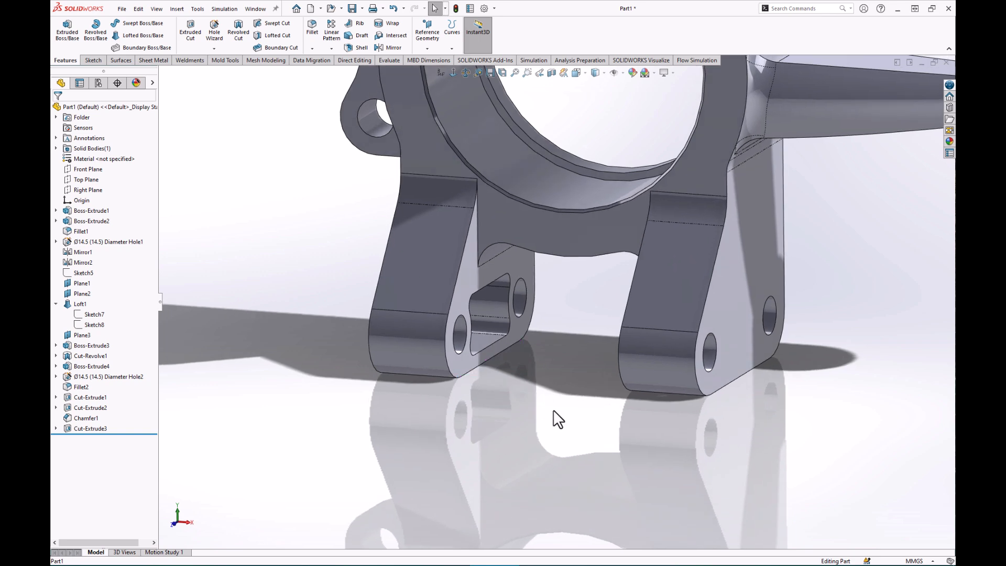
scroll(544, 403, up, 7)
scroll(702, 178, down, 2)
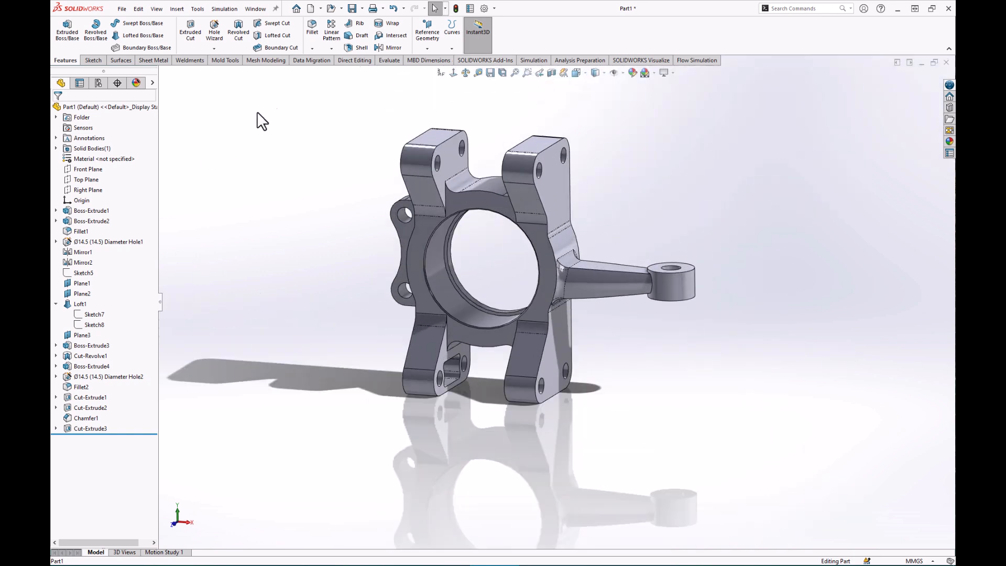
Mirror Cut-Extrude3 about the Top Plane to create Mirror3.
click(385, 45)
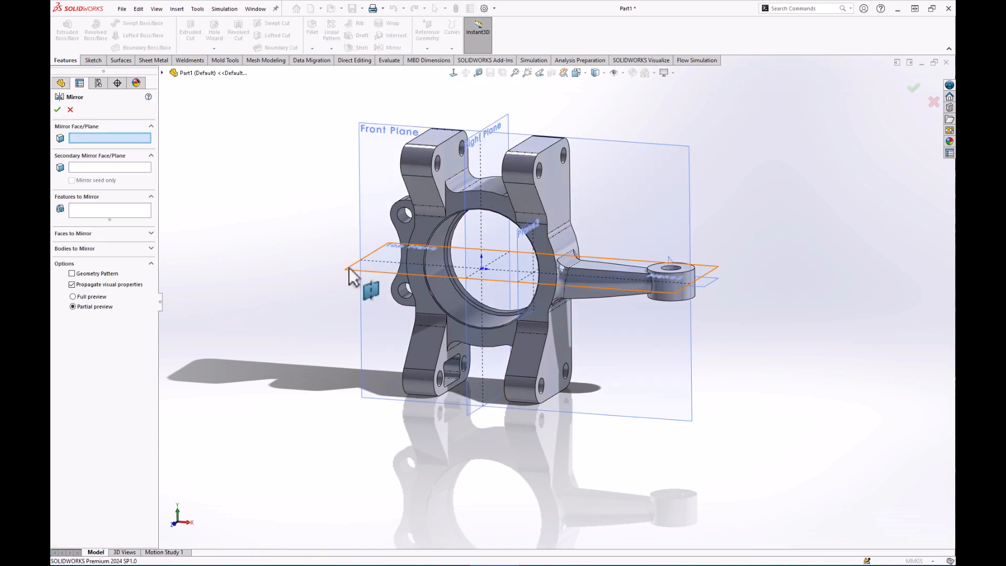
click(349, 267)
click(90, 215)
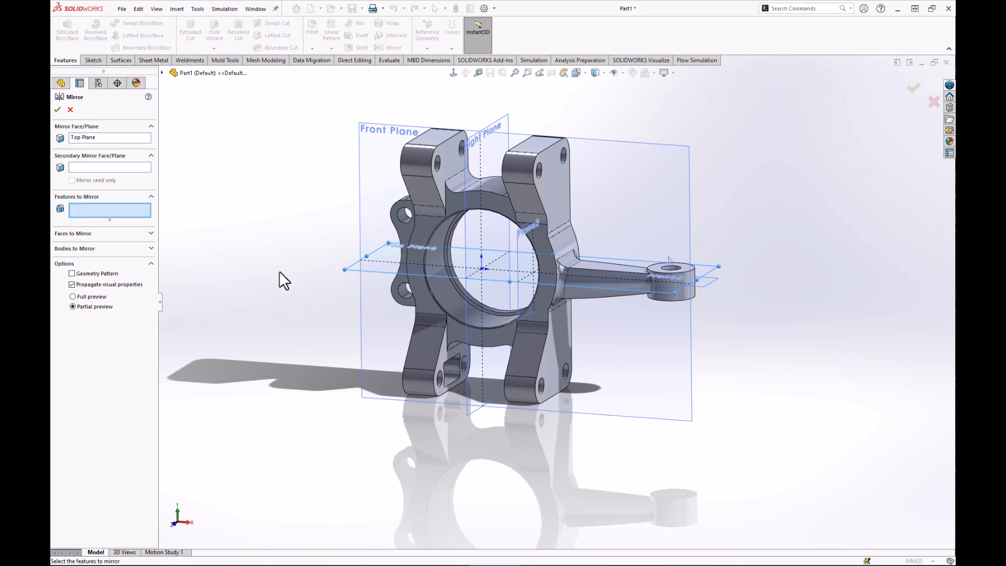
scroll(479, 395, down, 6)
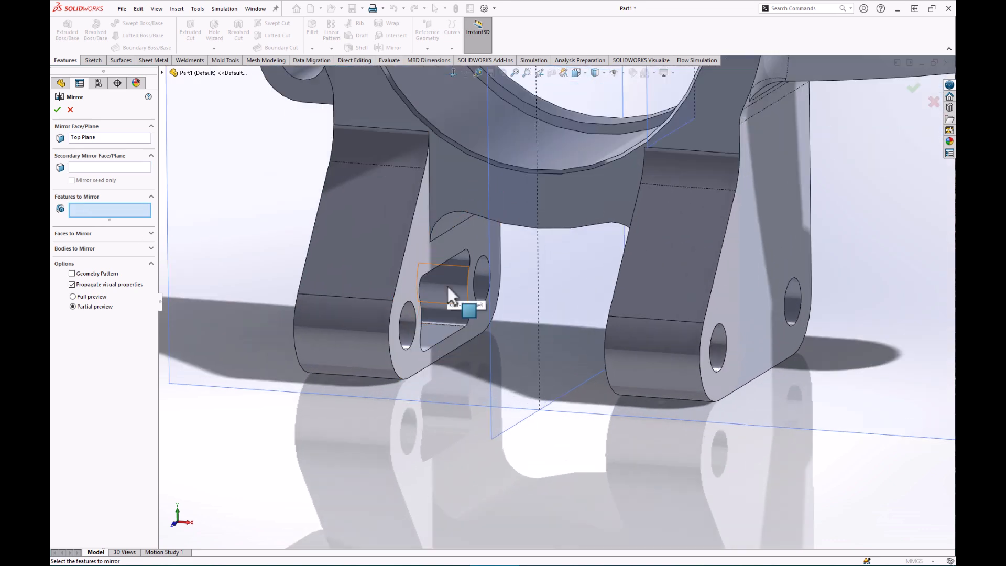
click(447, 286)
scroll(448, 286, up, 6)
scroll(445, 297, up, 3)
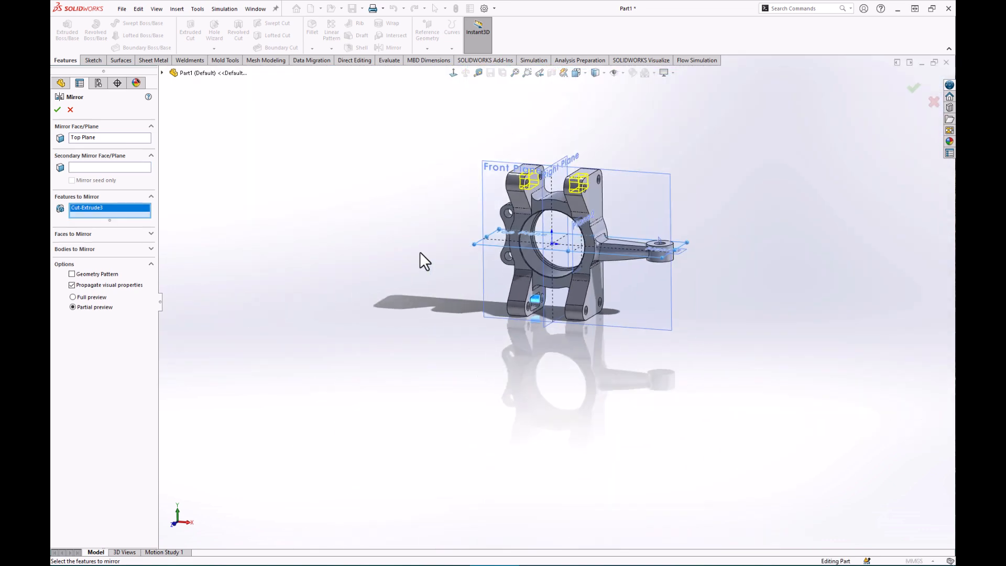
scroll(420, 253, down, 2)
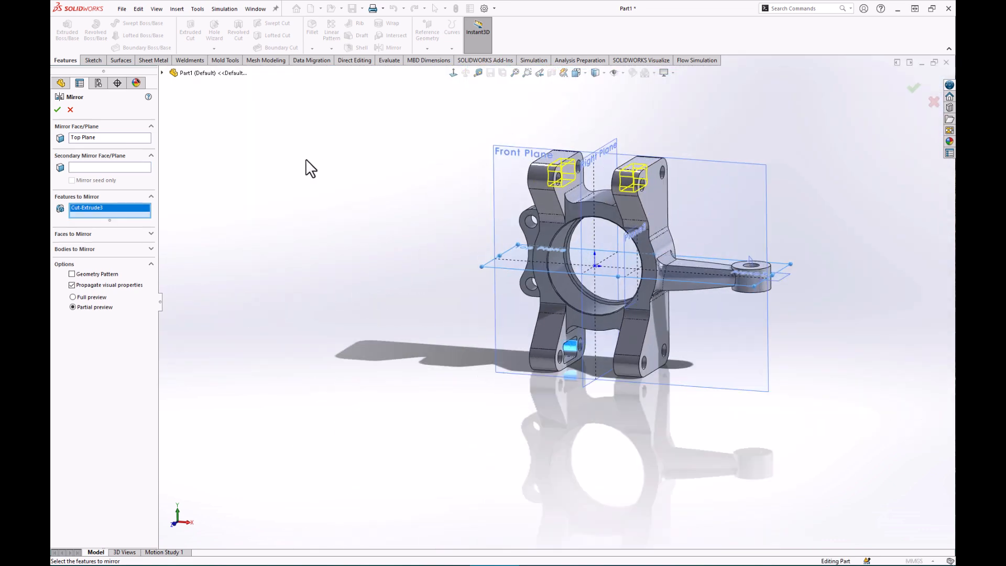
click(57, 109)
click(397, 194)
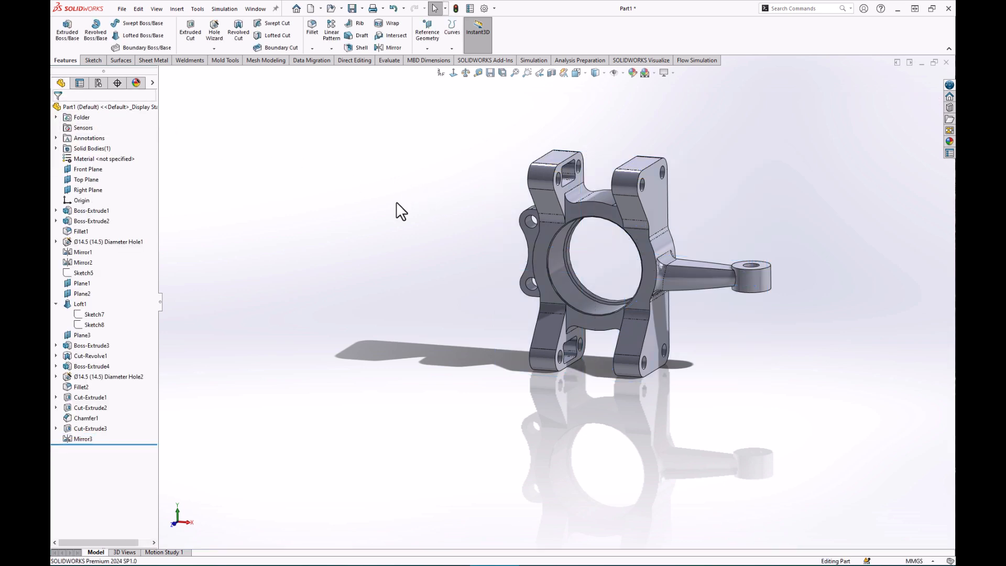
scroll(758, 300, up, 2)
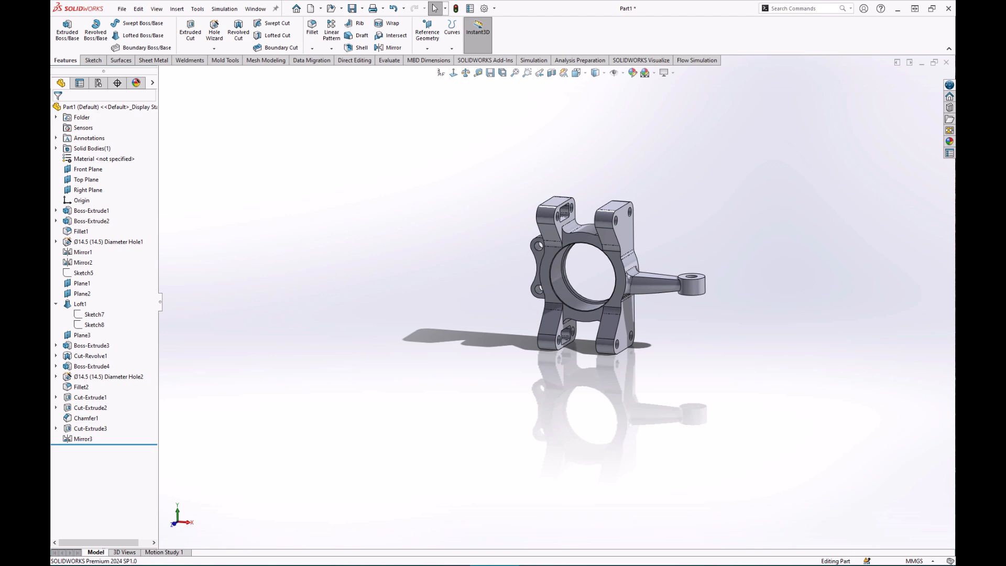
scroll(589, 289, down, 3)
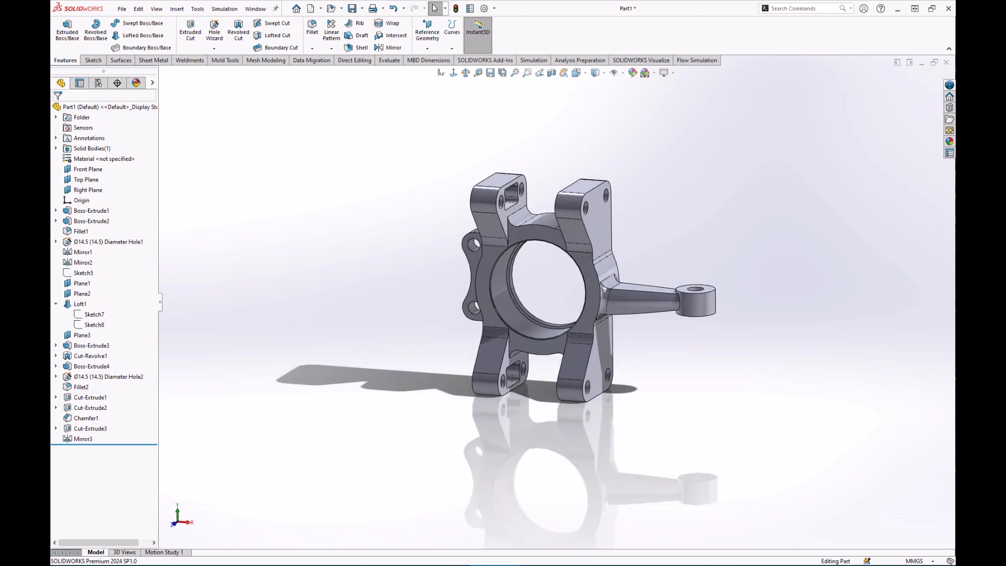
scroll(603, 220, down, 4)
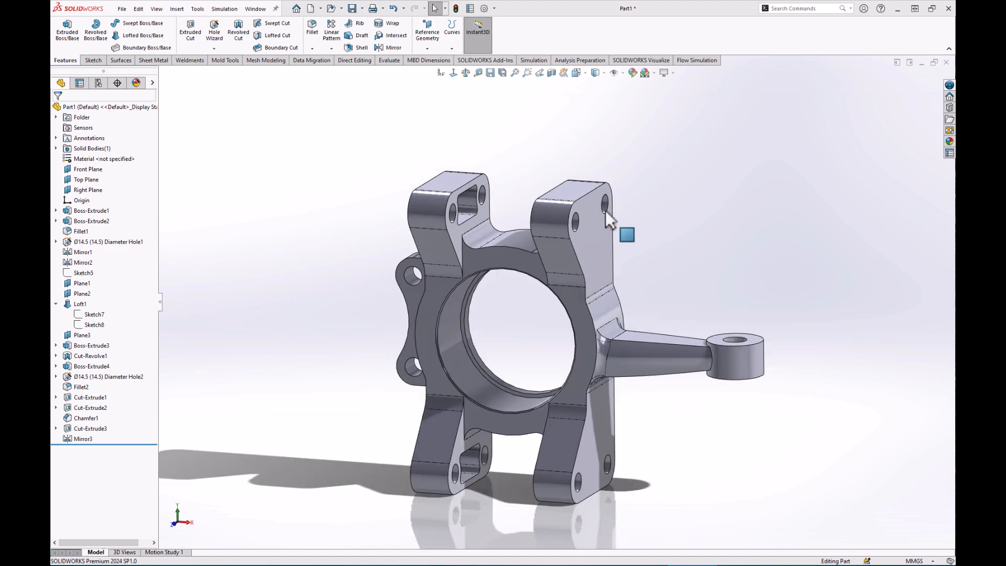
middle_drag(519, 313, 479, 352)
scroll(634, 389, down, 4)
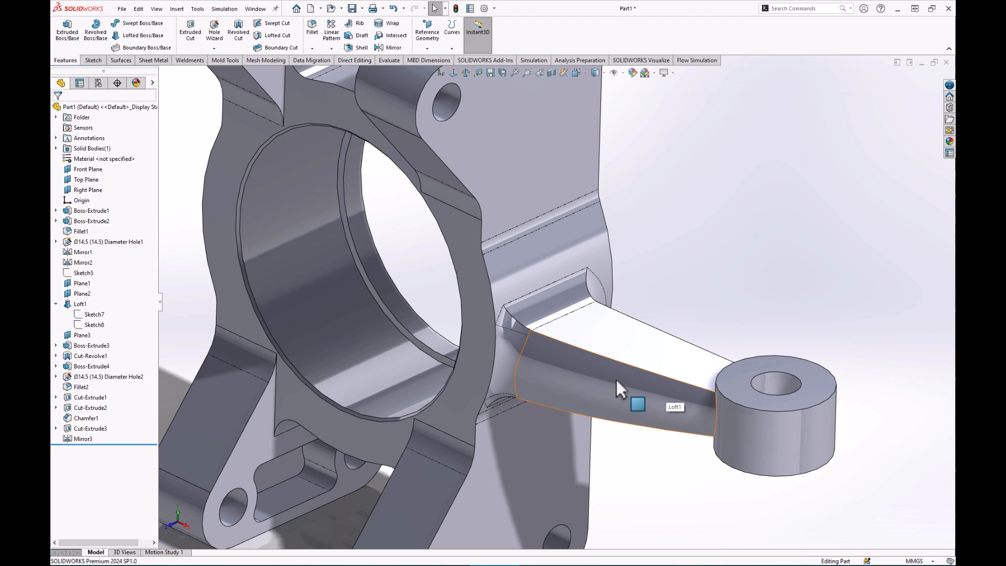
scroll(616, 380, up, 5)
scroll(454, 268, down, 2)
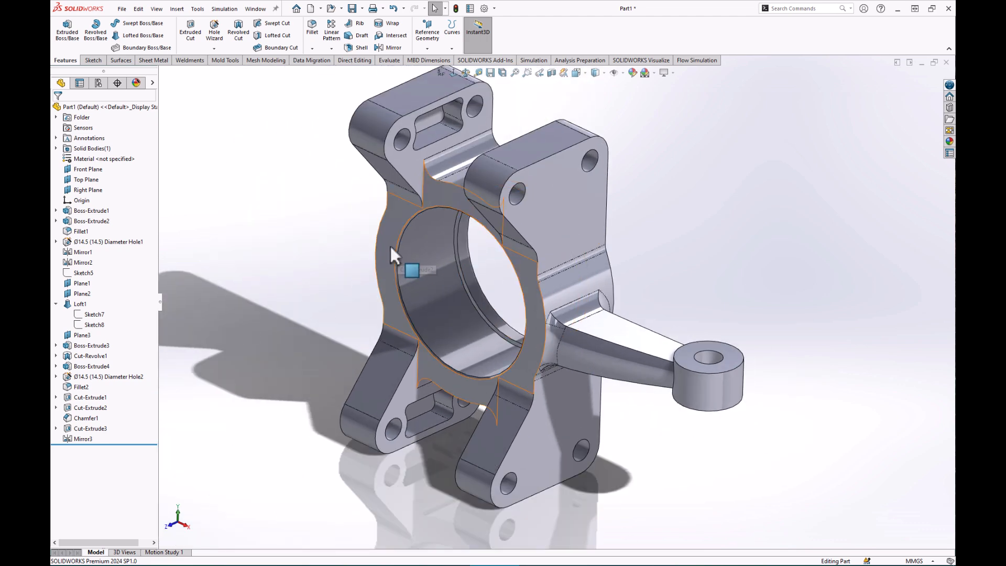
scroll(401, 241, up, 2)
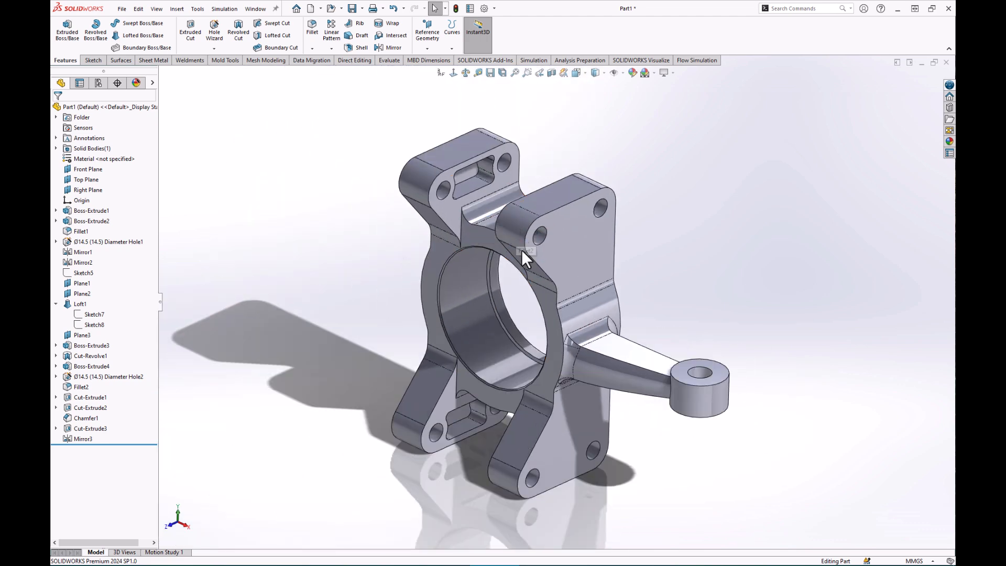
scroll(520, 250, down, 1)
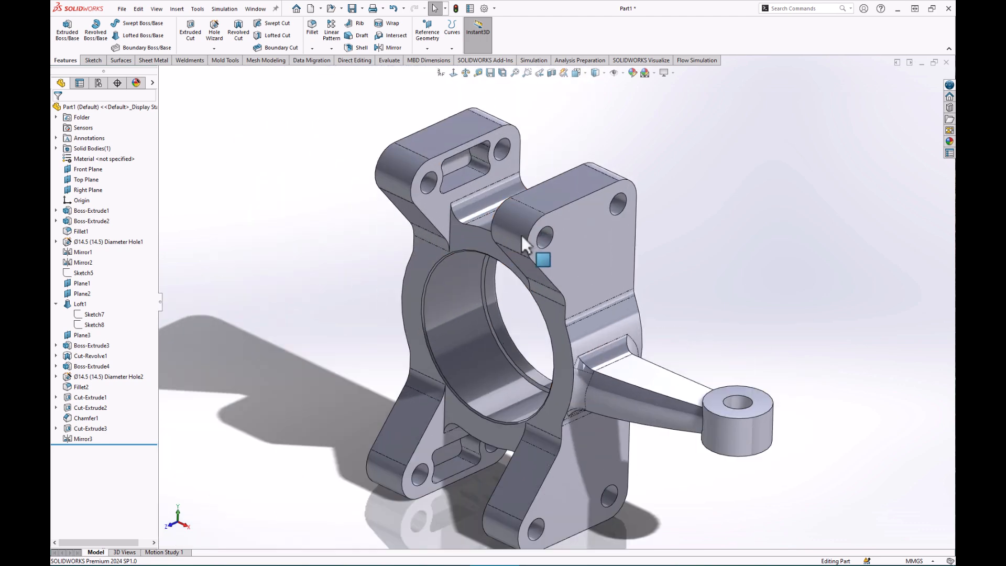
click(56, 304)
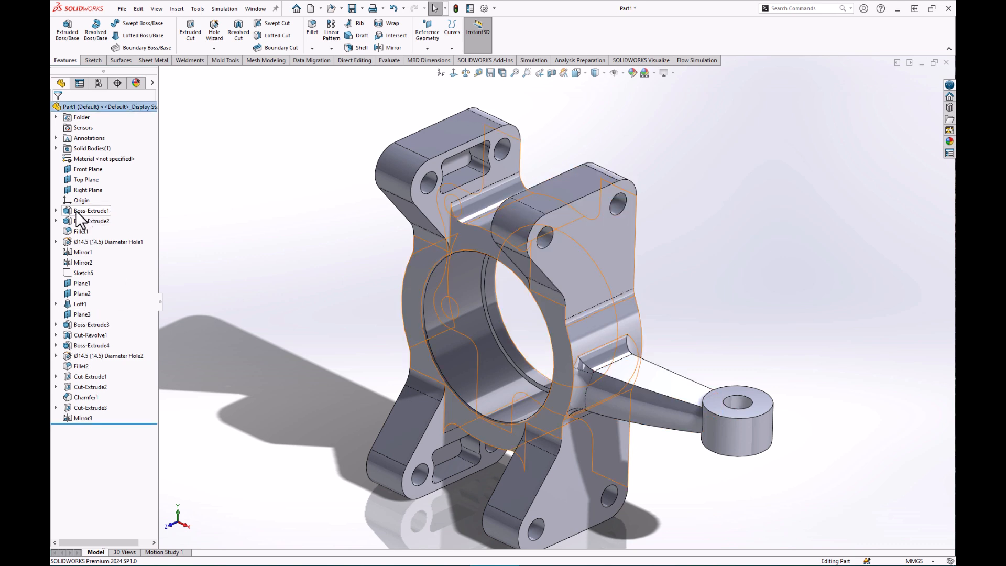
Turn on View Planes so the Front Plane, Plane2 and other reference planes show through the knuckle.
mouse_move(88, 211)
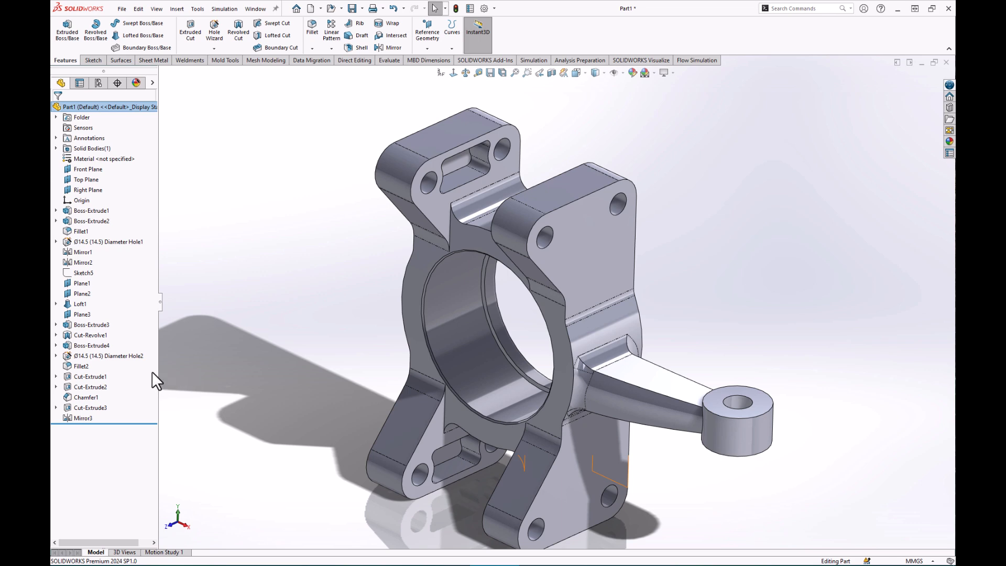
scroll(570, 207, down, 2)
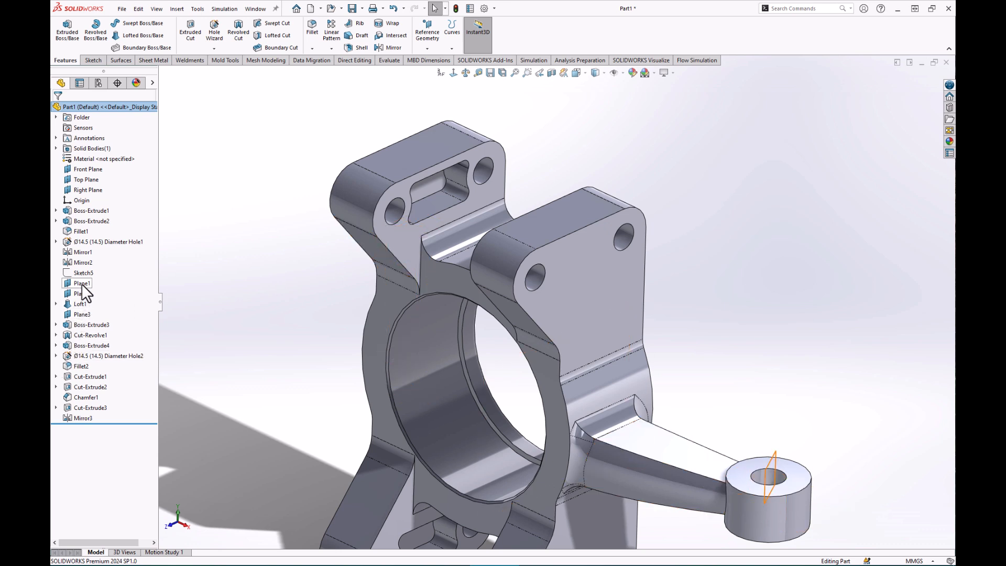
mouse_move(81, 284)
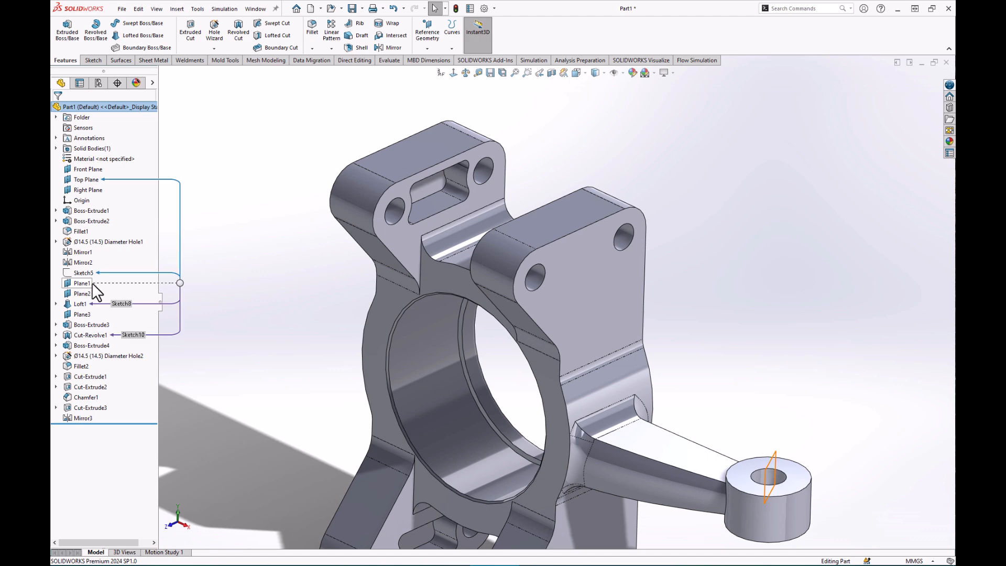
key(f)
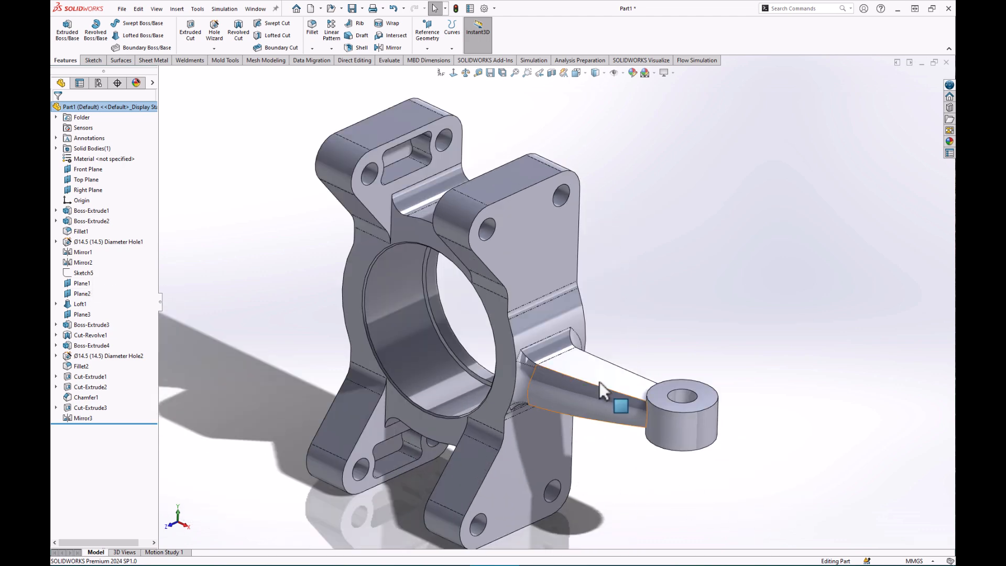
click(623, 73)
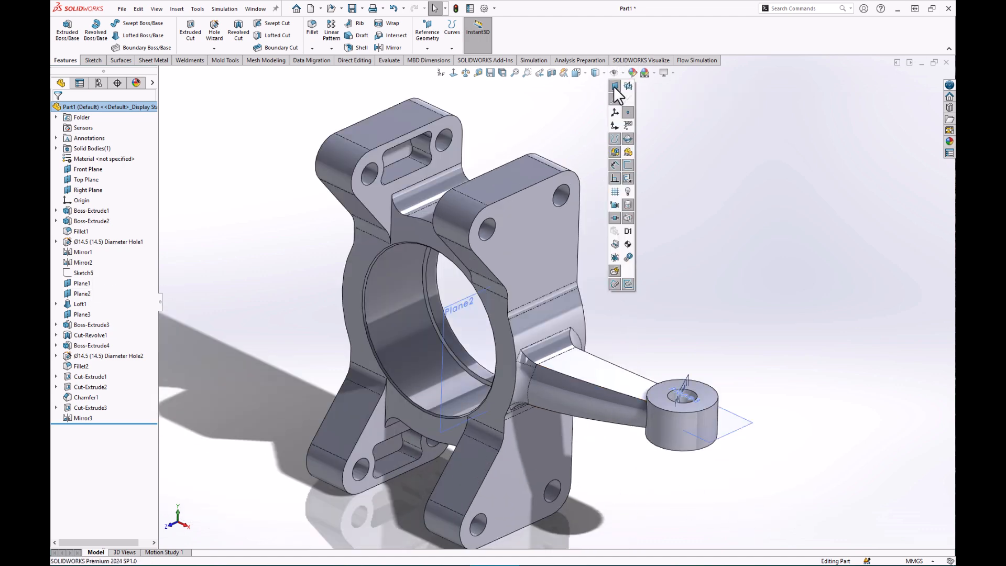
click(629, 87)
key(f)
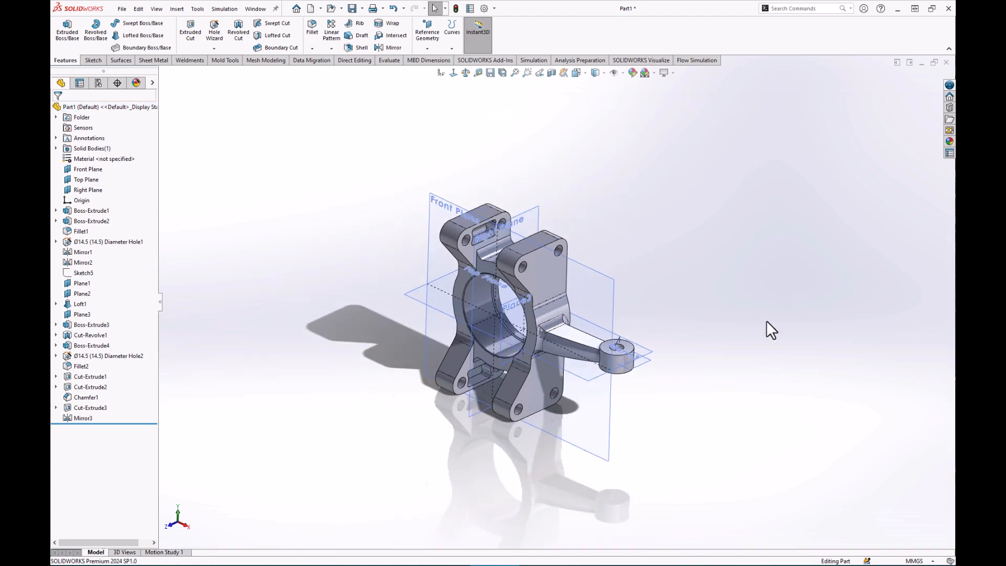
scroll(354, 409, up, 2)
scroll(337, 322, down, 2)
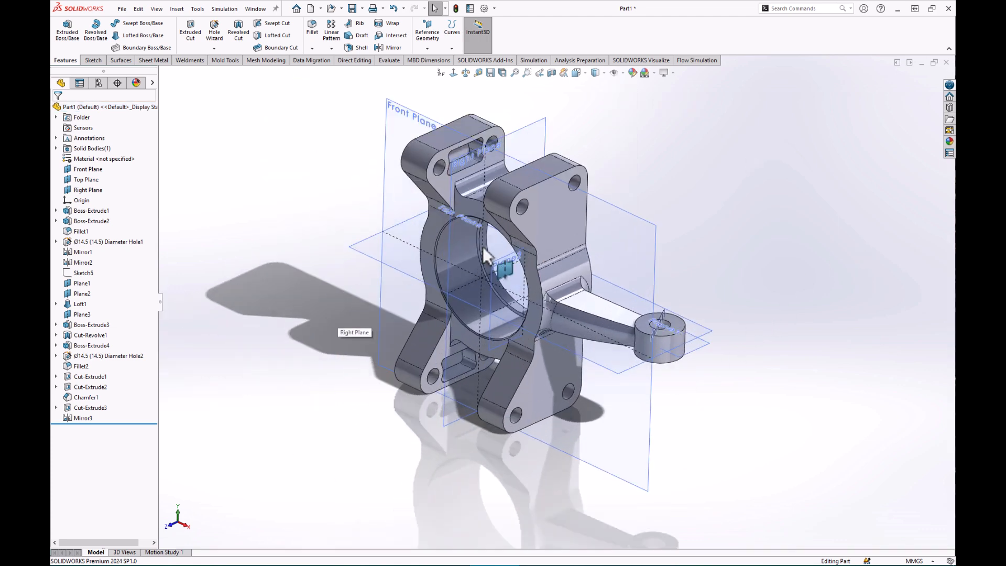
scroll(620, 183, down, 1)
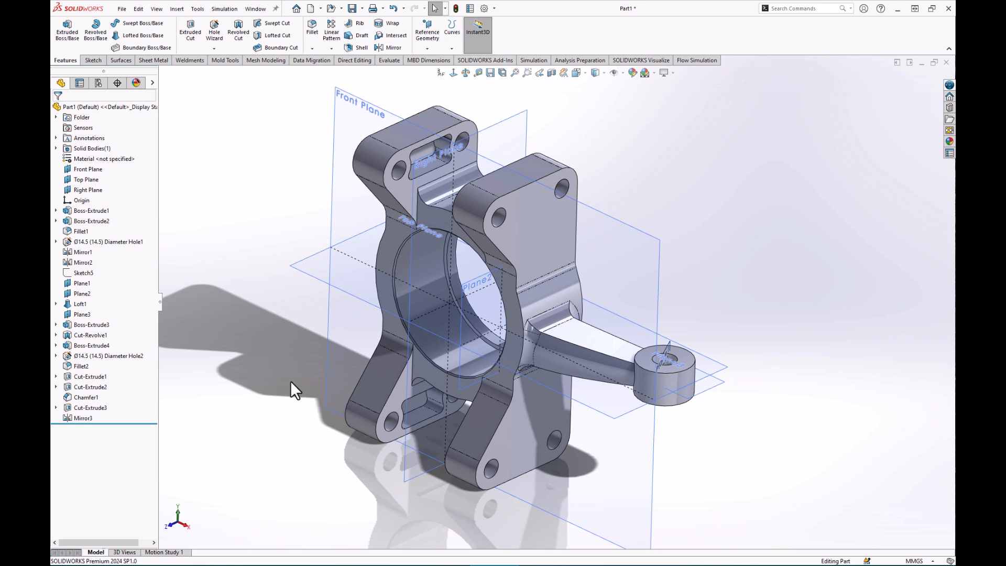
middle_drag(296, 372, 296, 358)
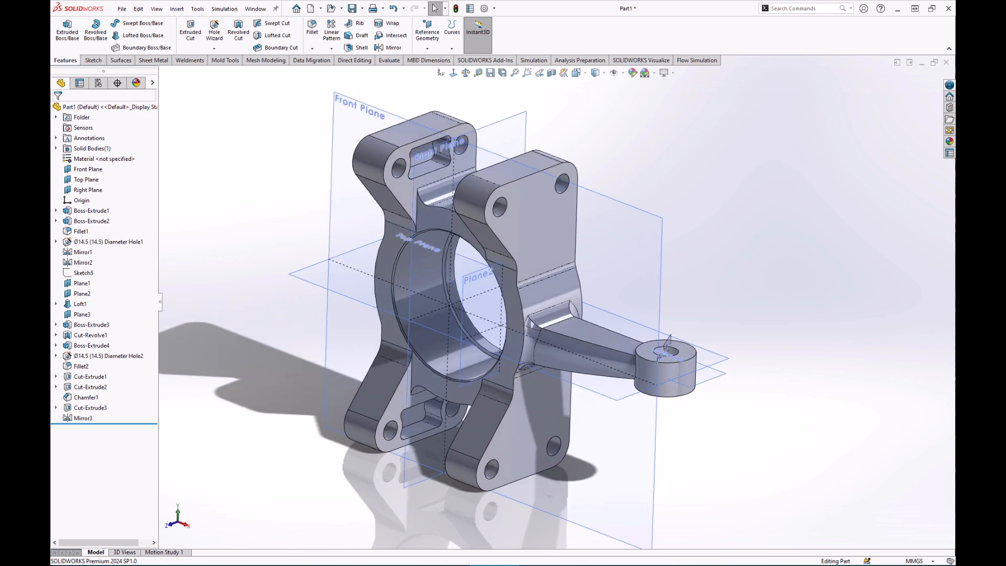